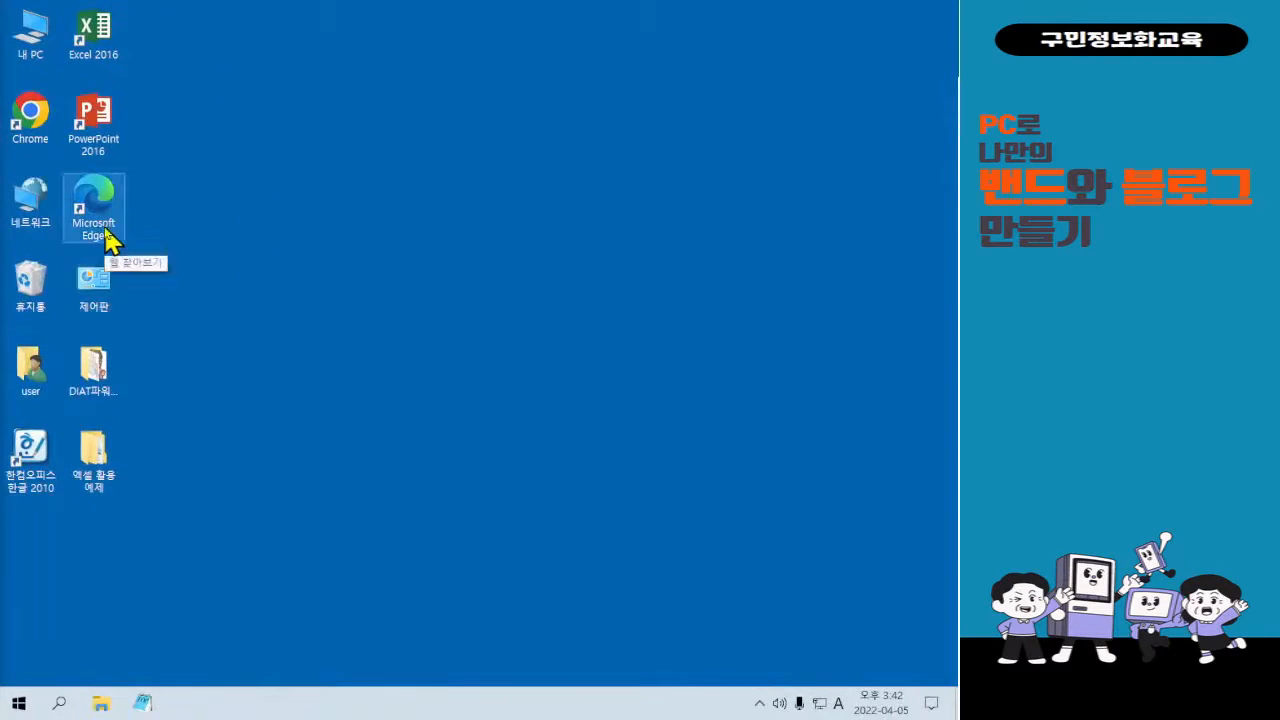
Launch Microsoft Edge from the desktop to reach the Naver home page.
left_click(107, 238)
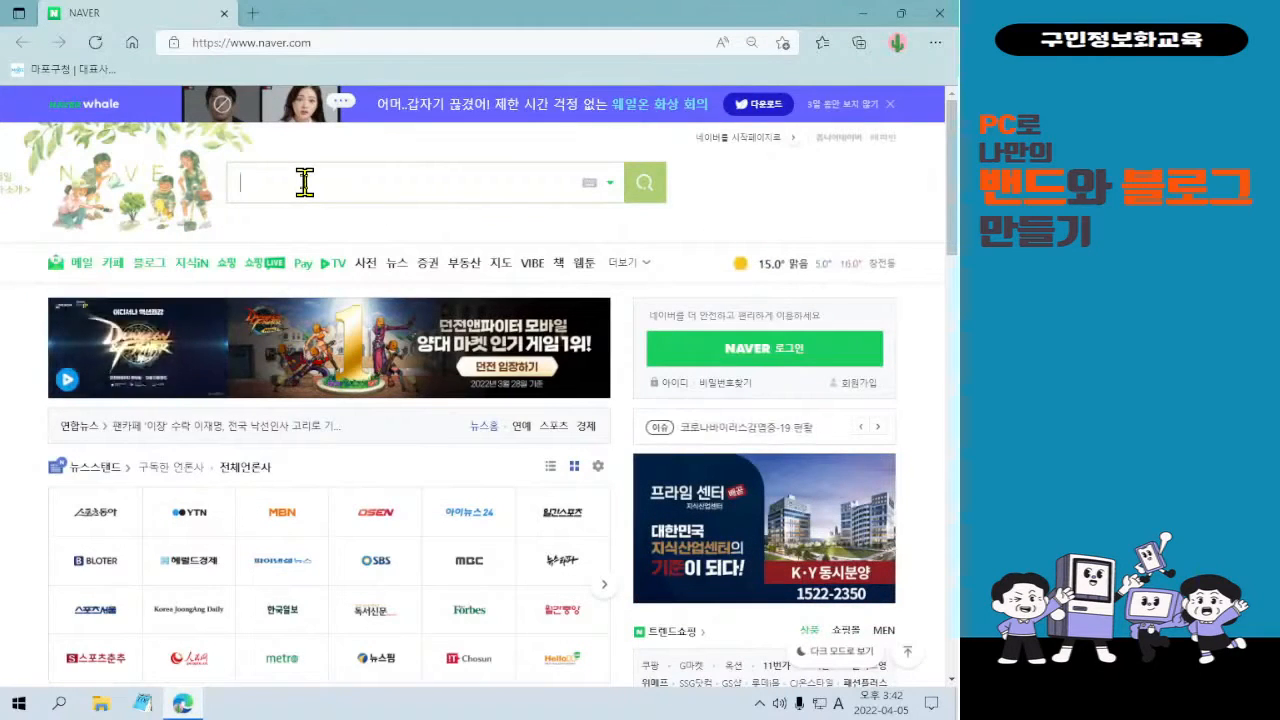
Switch to Korean input and search Naver for '네이버 밴드'.
type("spdlqj")
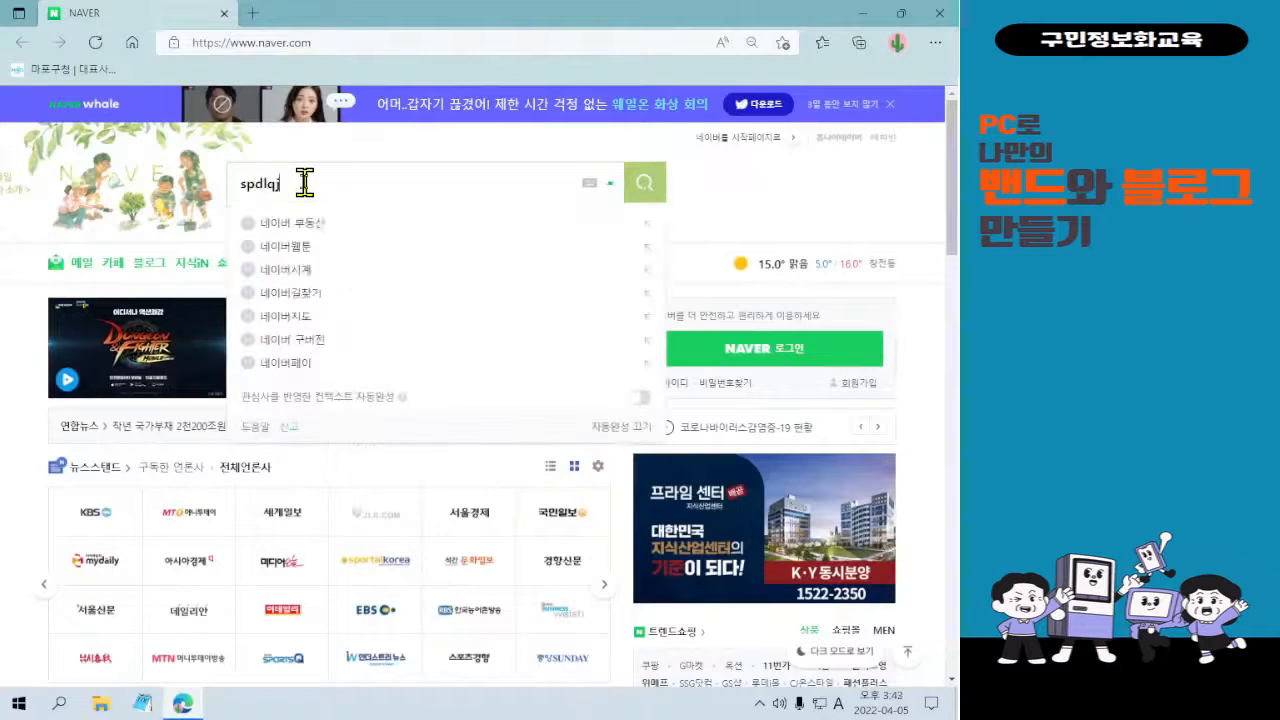
key("BackSpace")
key("BackSpace")
key("BackSpace")
key("BackSpace")
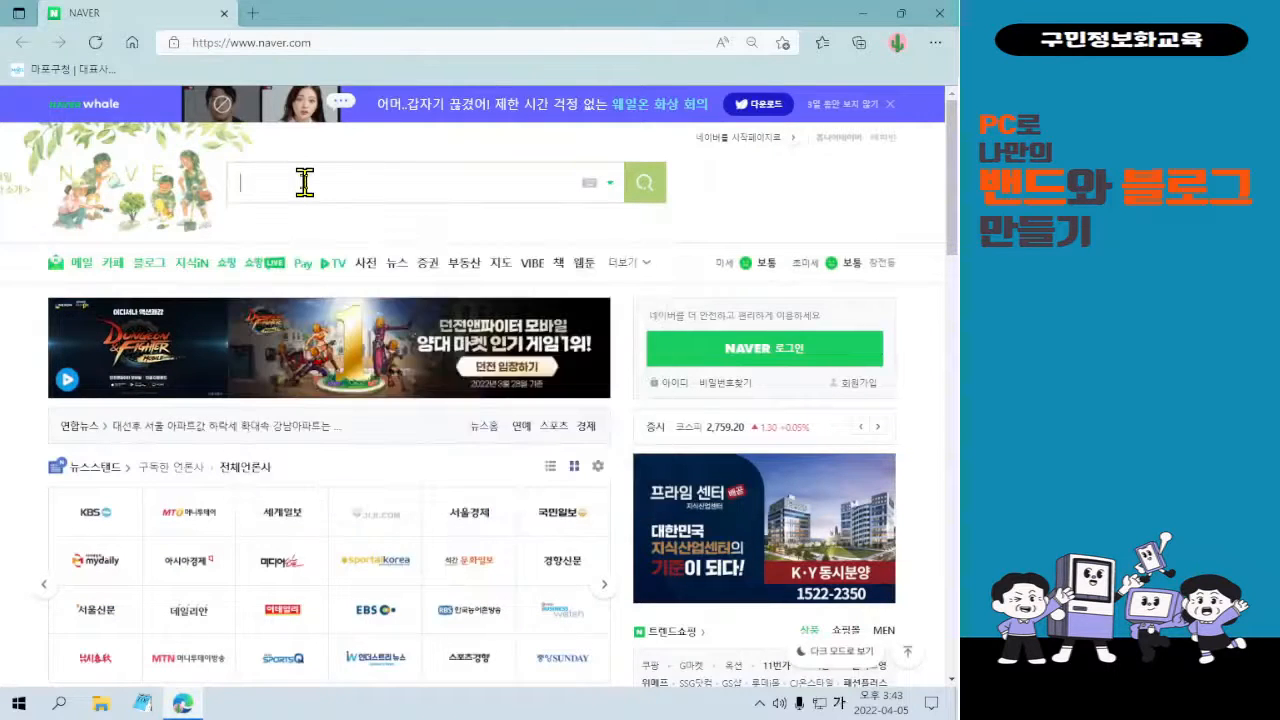
key("Hangul")
type("네이버 밴드")
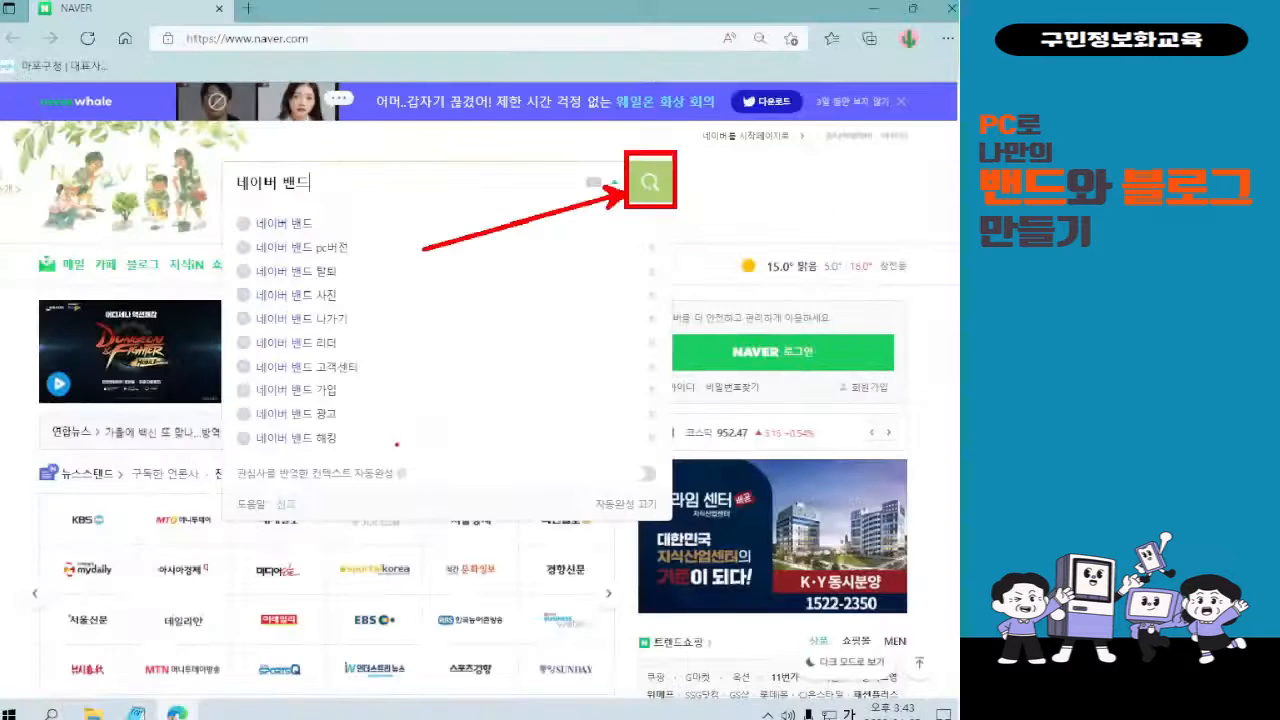
left_click(643, 182)
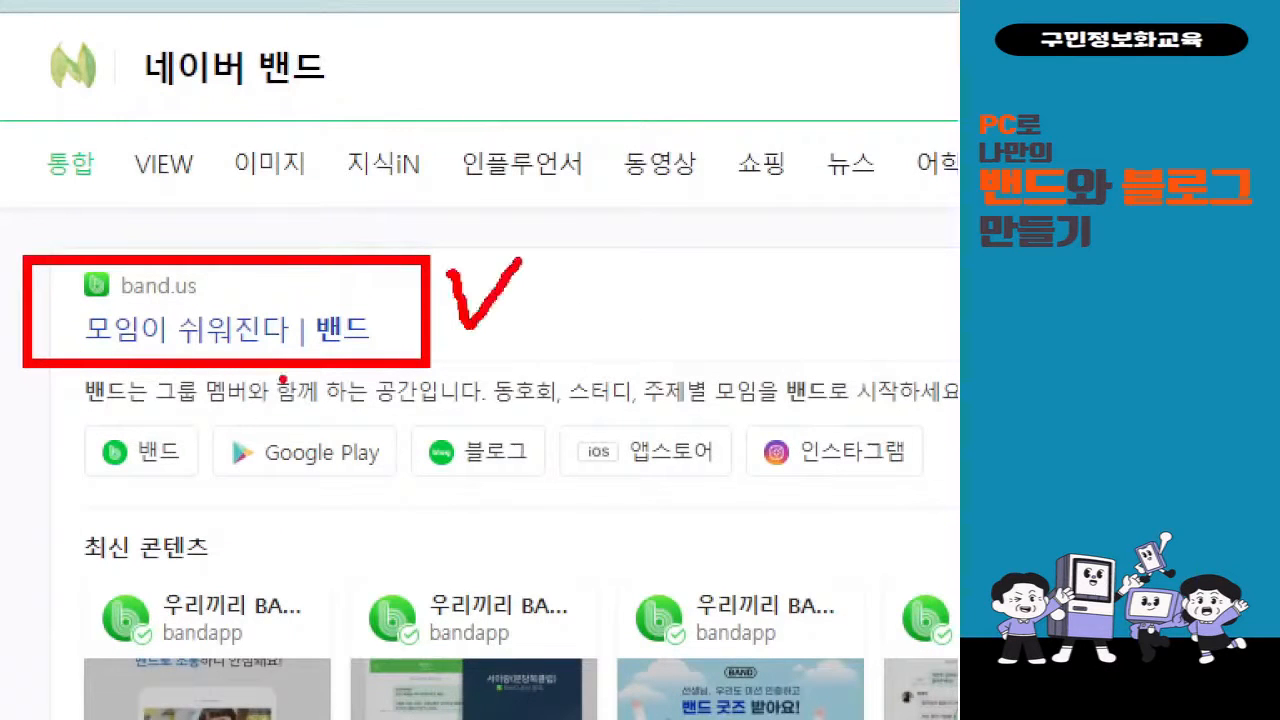
Open the band.us result '모임이 쉬워진다 | 밴드' in a new tab.
mouse_move(90, 297)
left_mouse_down()
mouse_move(200, 286)
mouse_move(228, 297)
left_mouse_up()
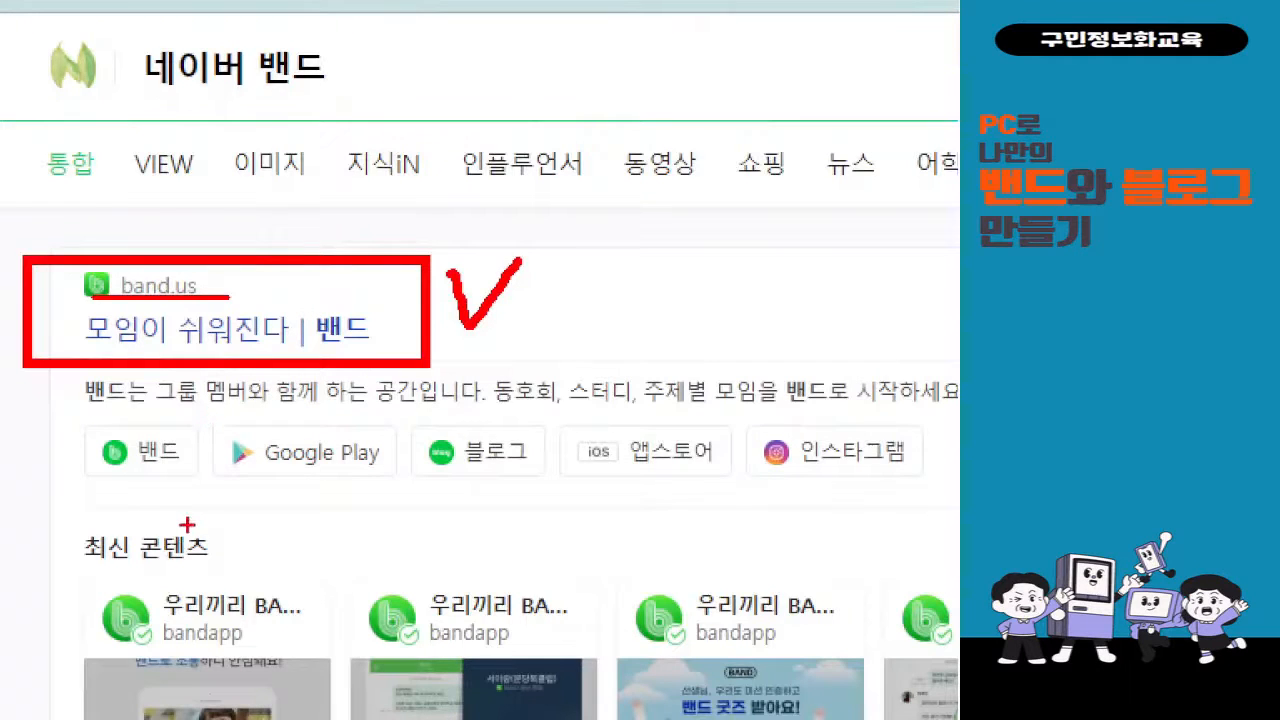
left_click(205, 331)
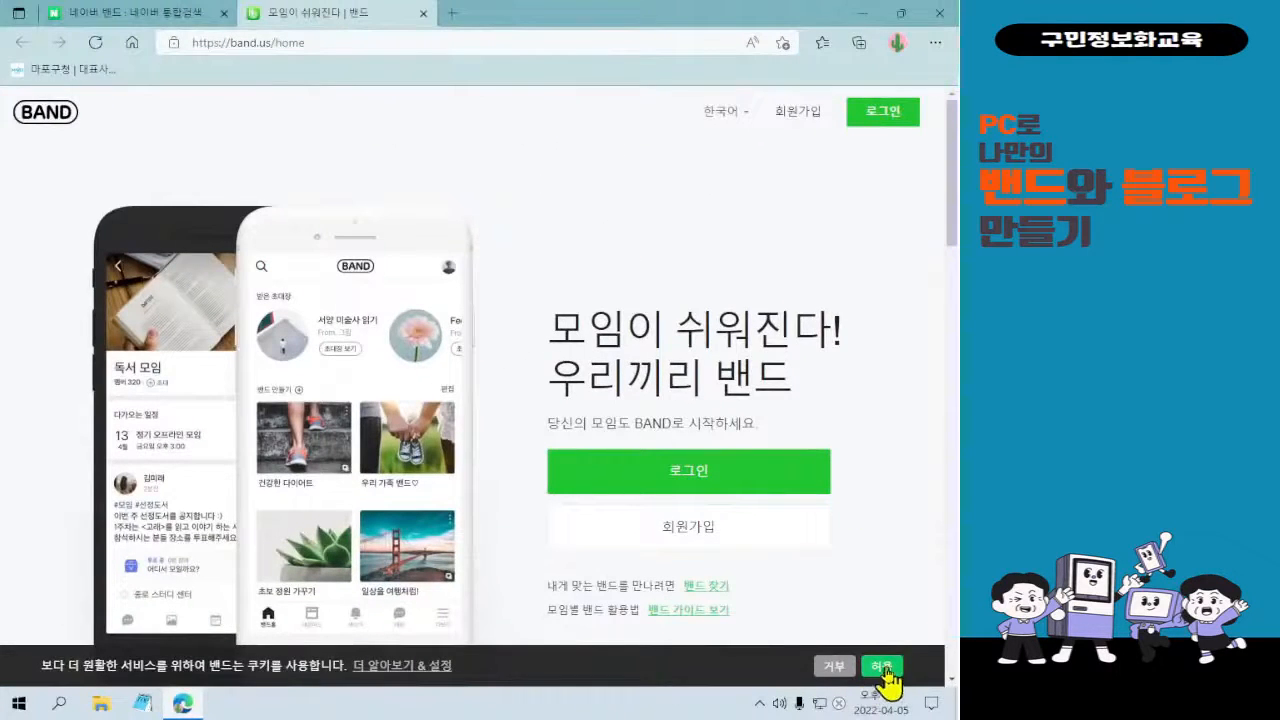
Accept BAND's cookie notice and go to the 회원가입 sign-up page.
left_click(805, 612)
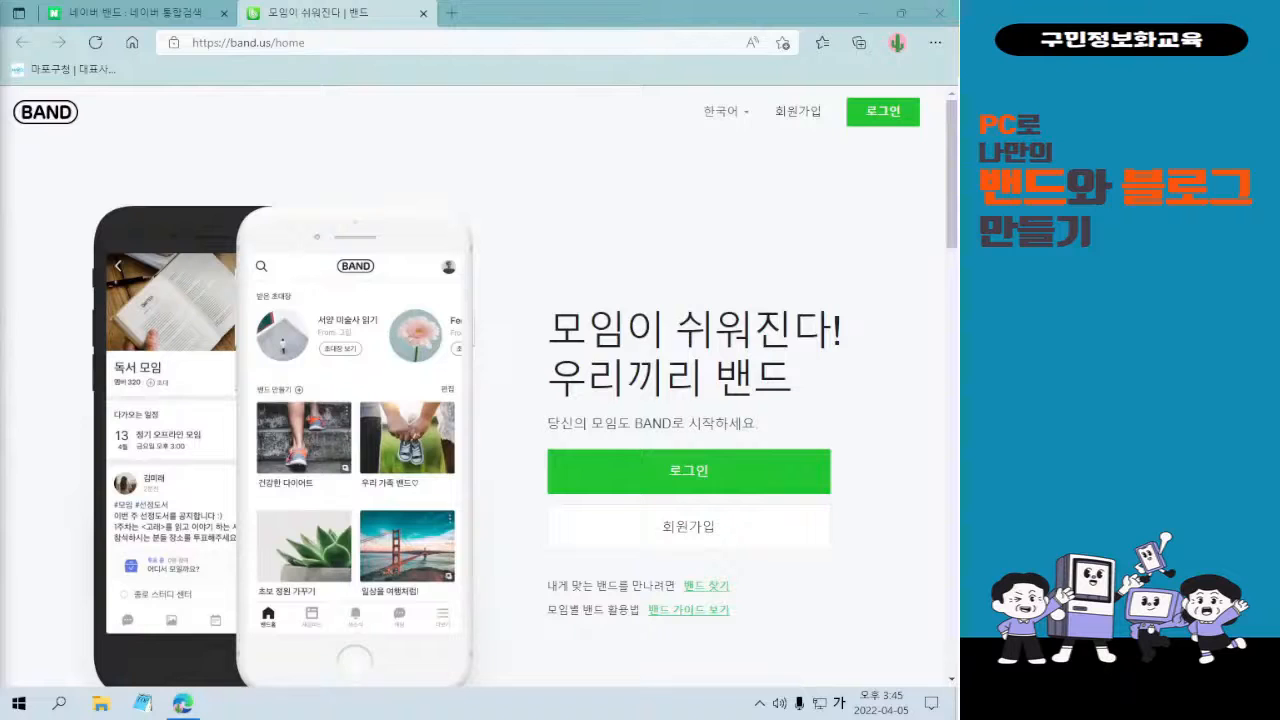
left_click(709, 541)
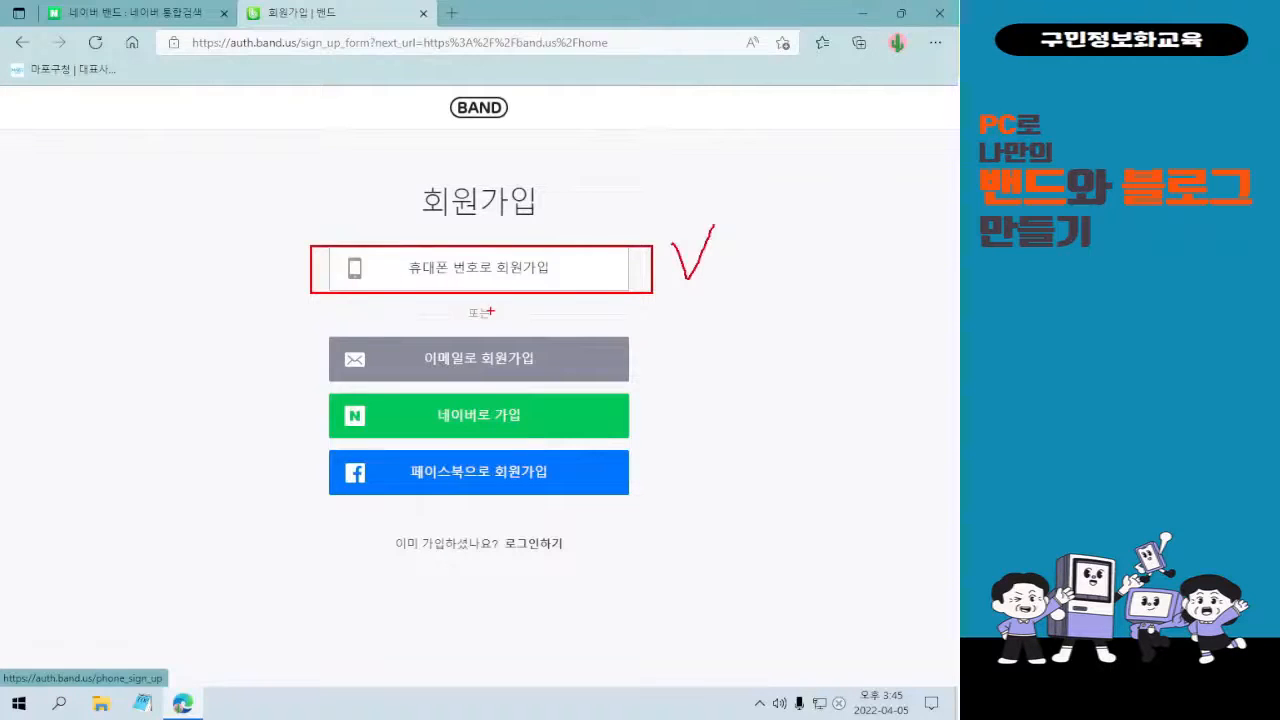
Choose phone-number sign-up and step through the phone, password and name fields.
left_click(489, 282)
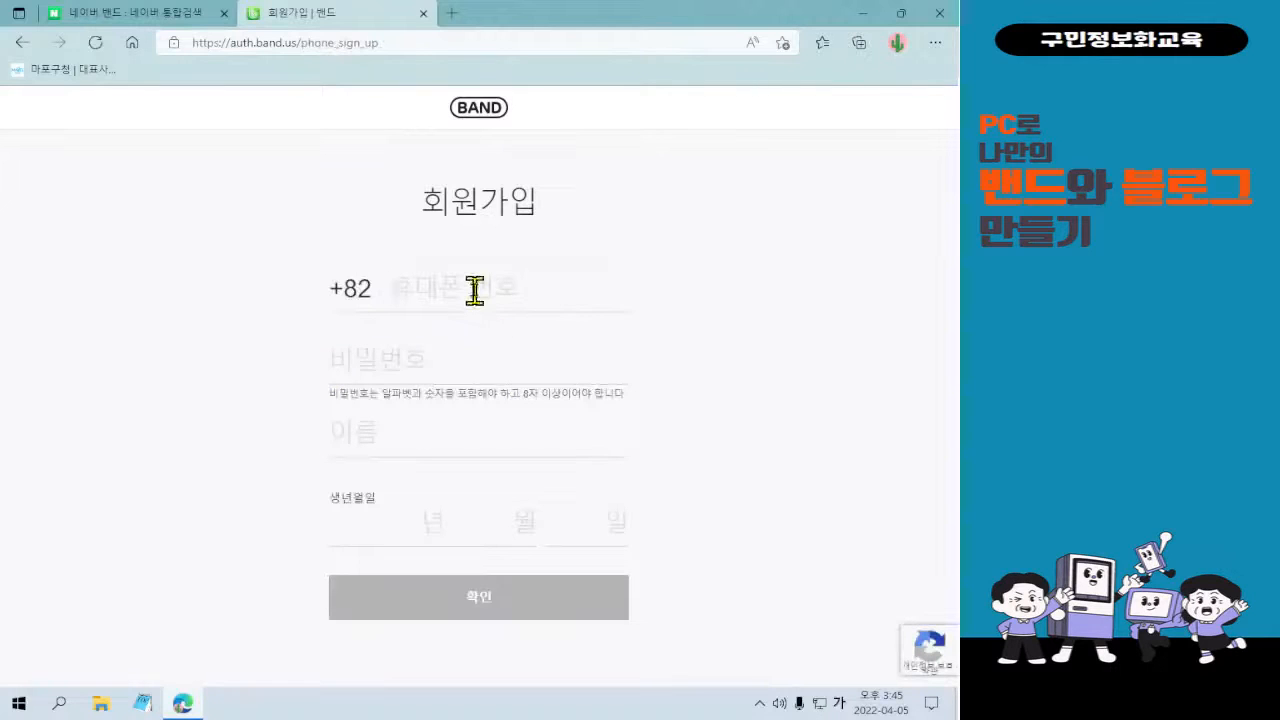
left_click(491, 352)
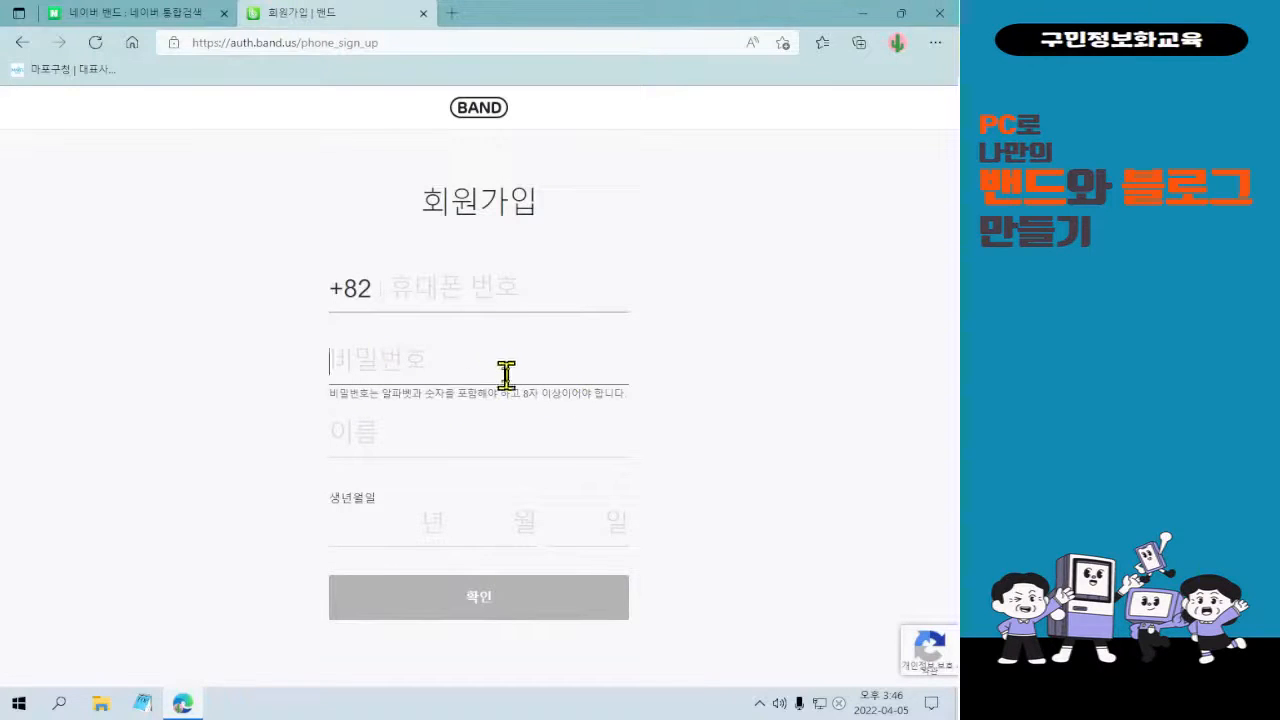
left_click(550, 278)
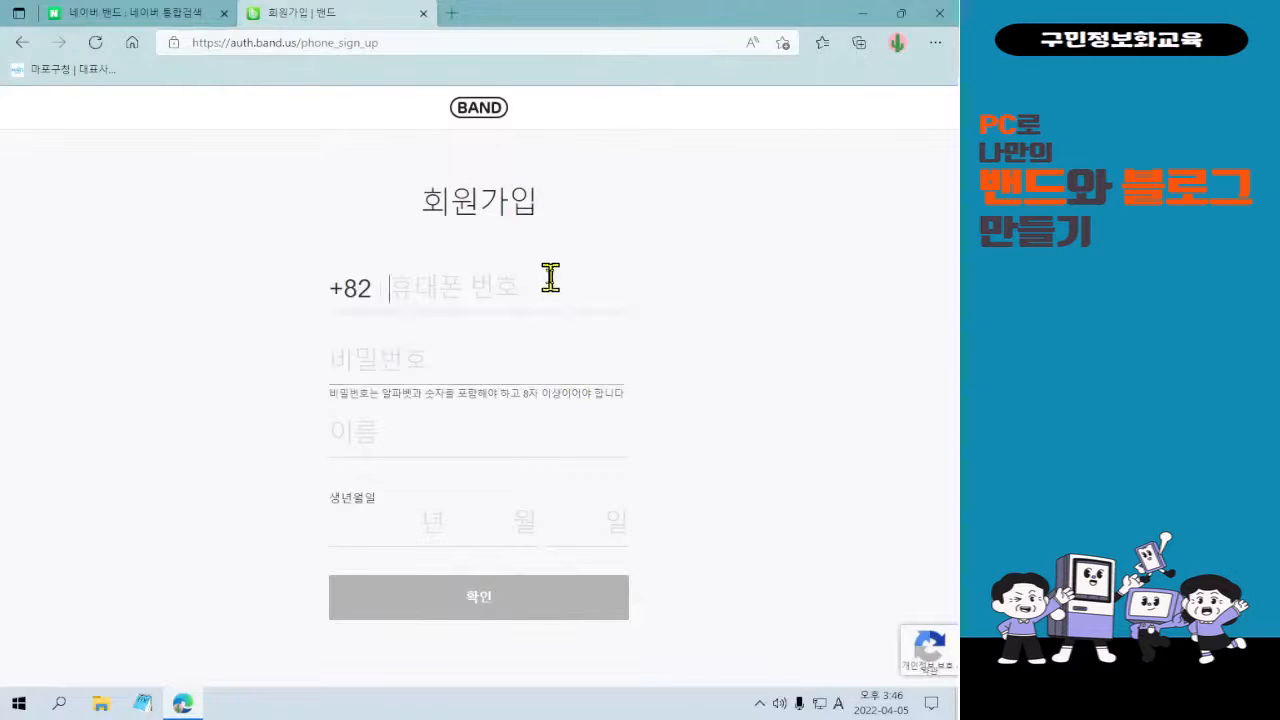
left_click(479, 348)
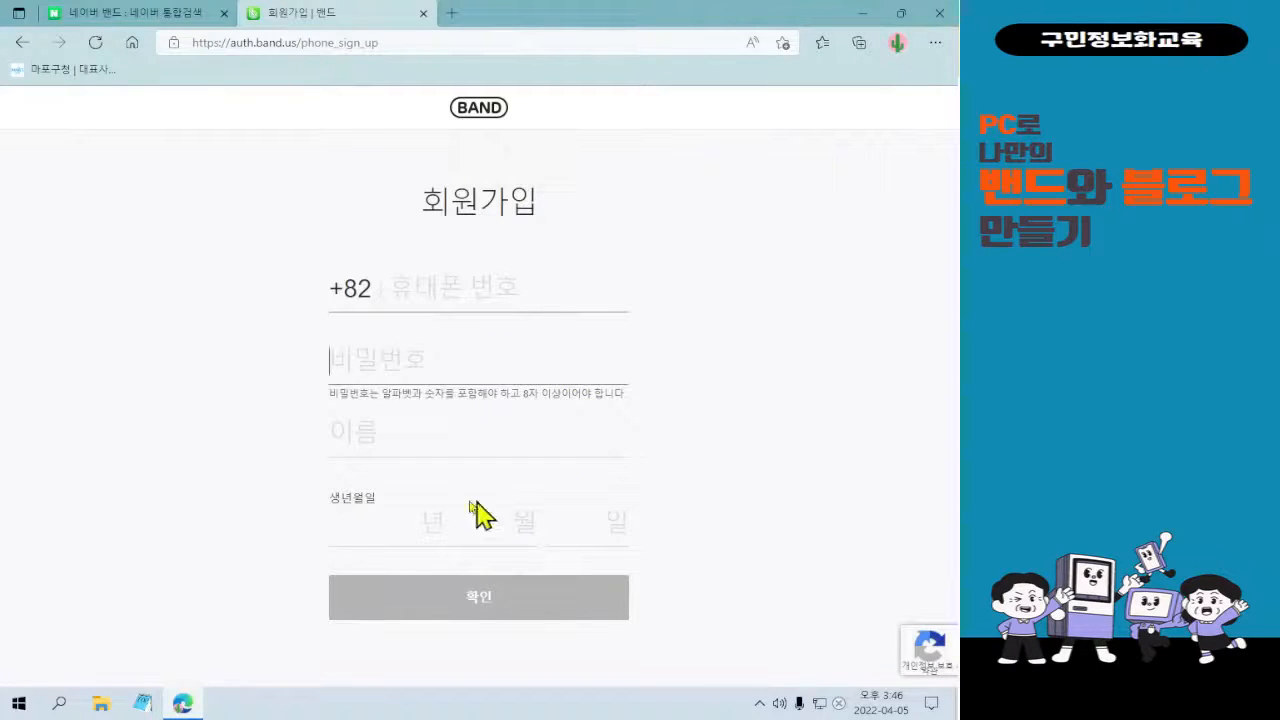
left_click(404, 446)
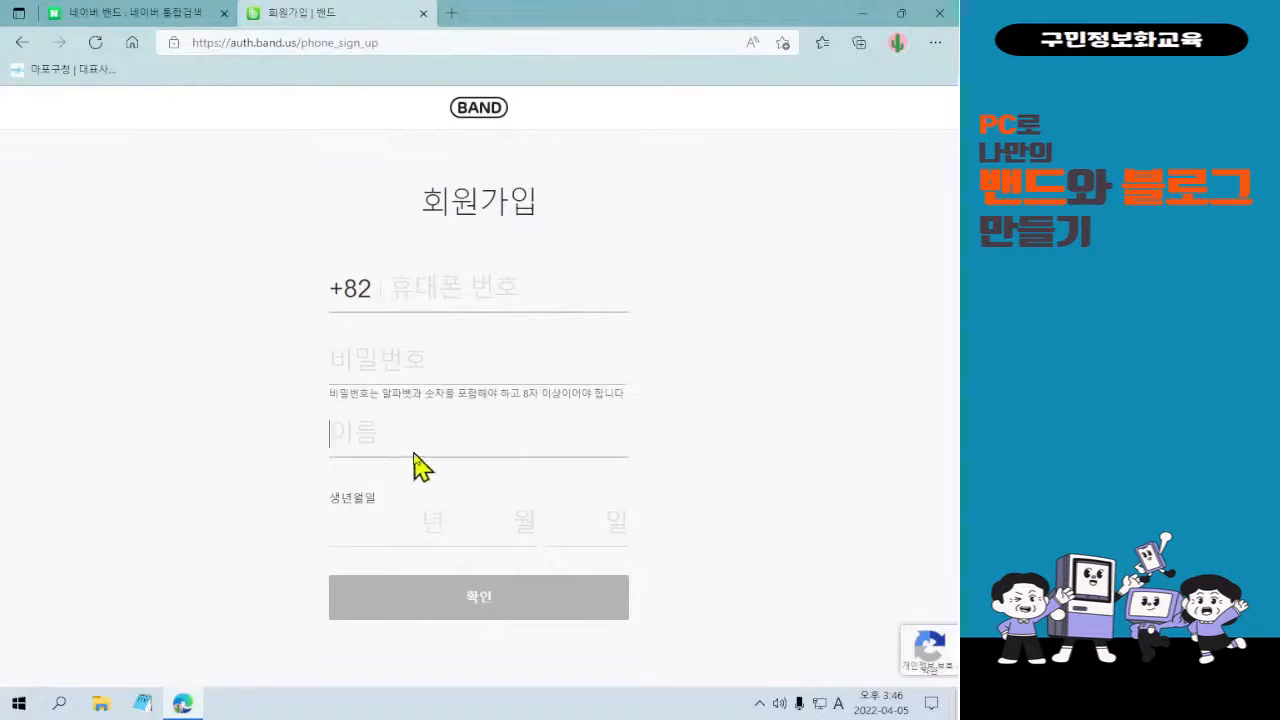
Set the birth year to 1988 and the birth month to 5.
left_click(403, 538)
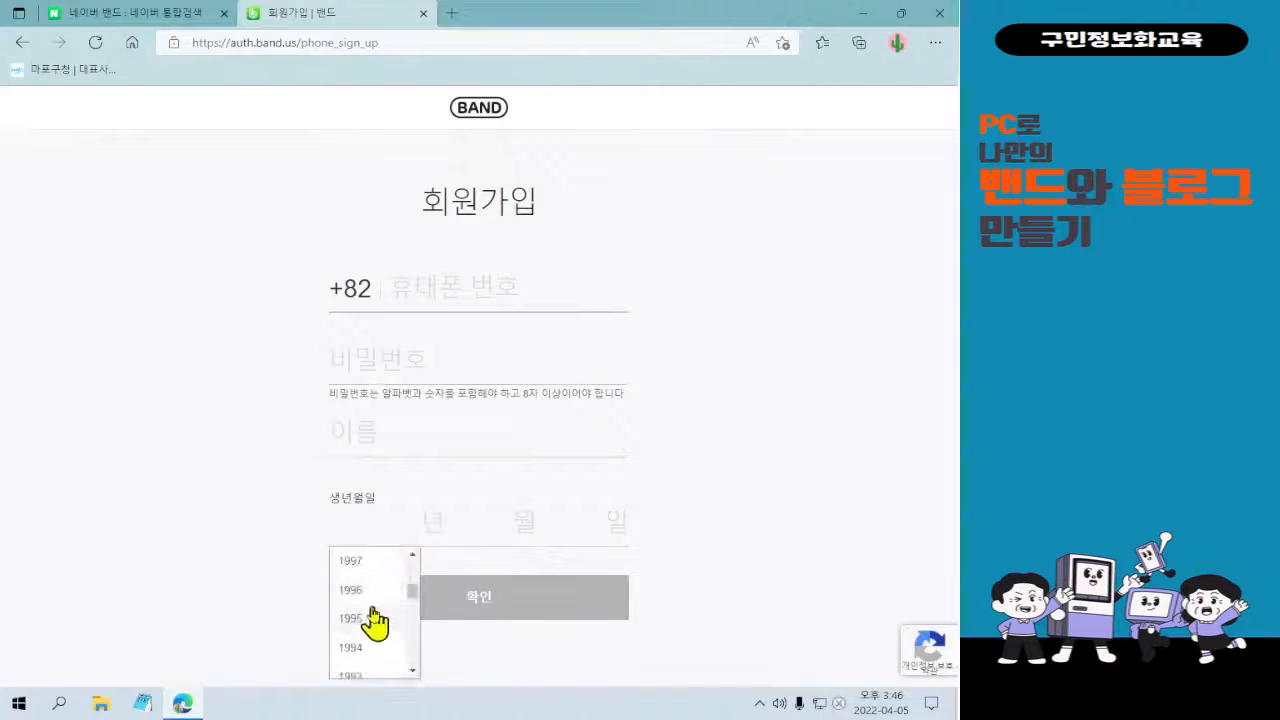
scroll(372, 620, "up", 3)
scroll(374, 620, "down", 3)
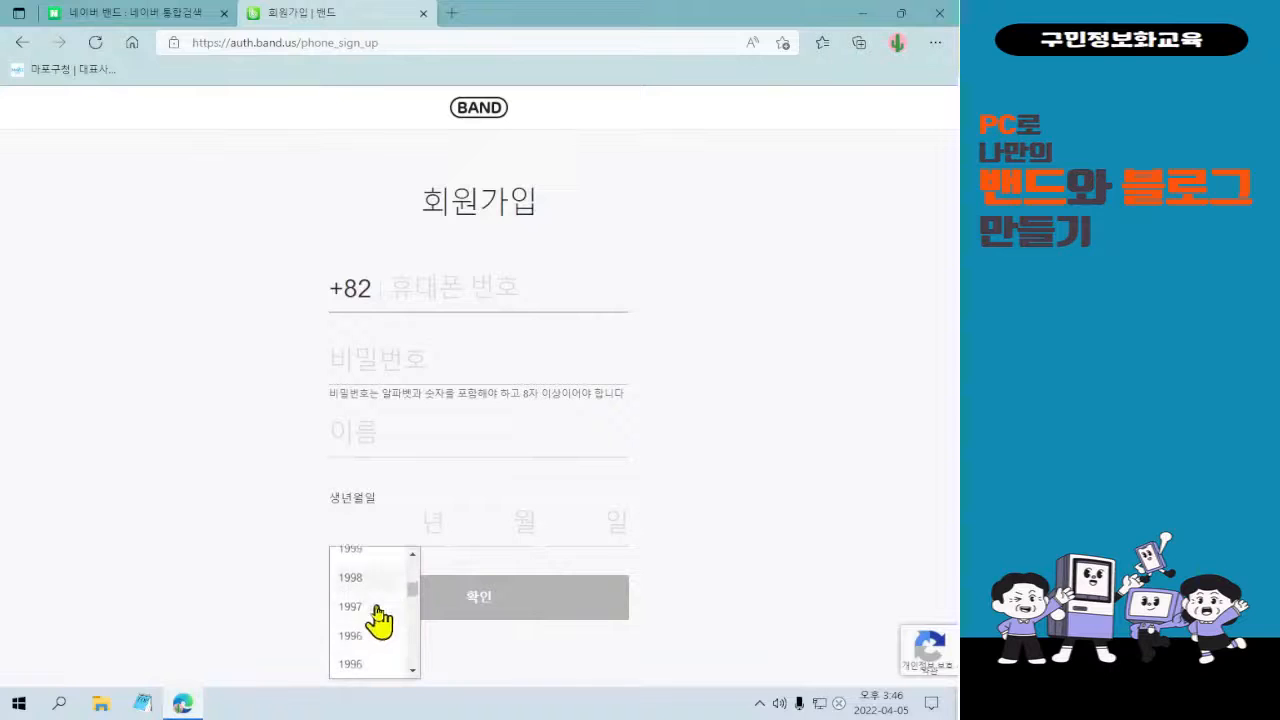
scroll(382, 623, "down", 2)
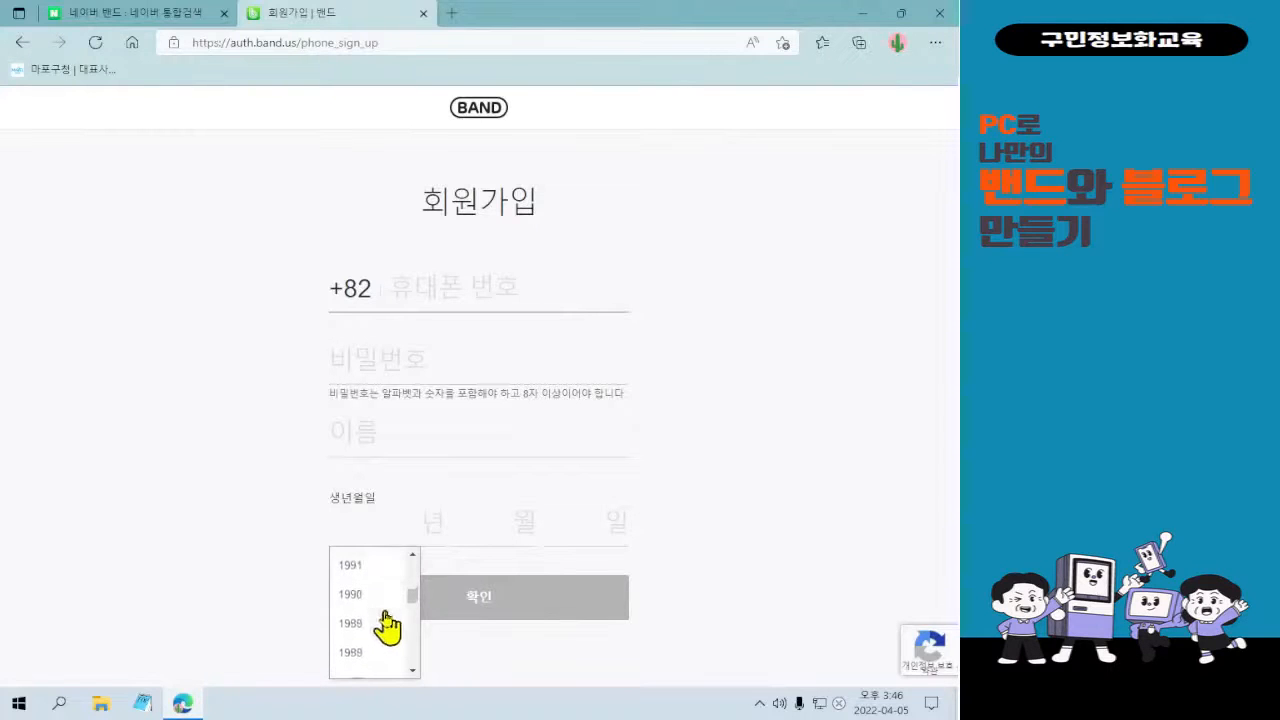
left_click(377, 666)
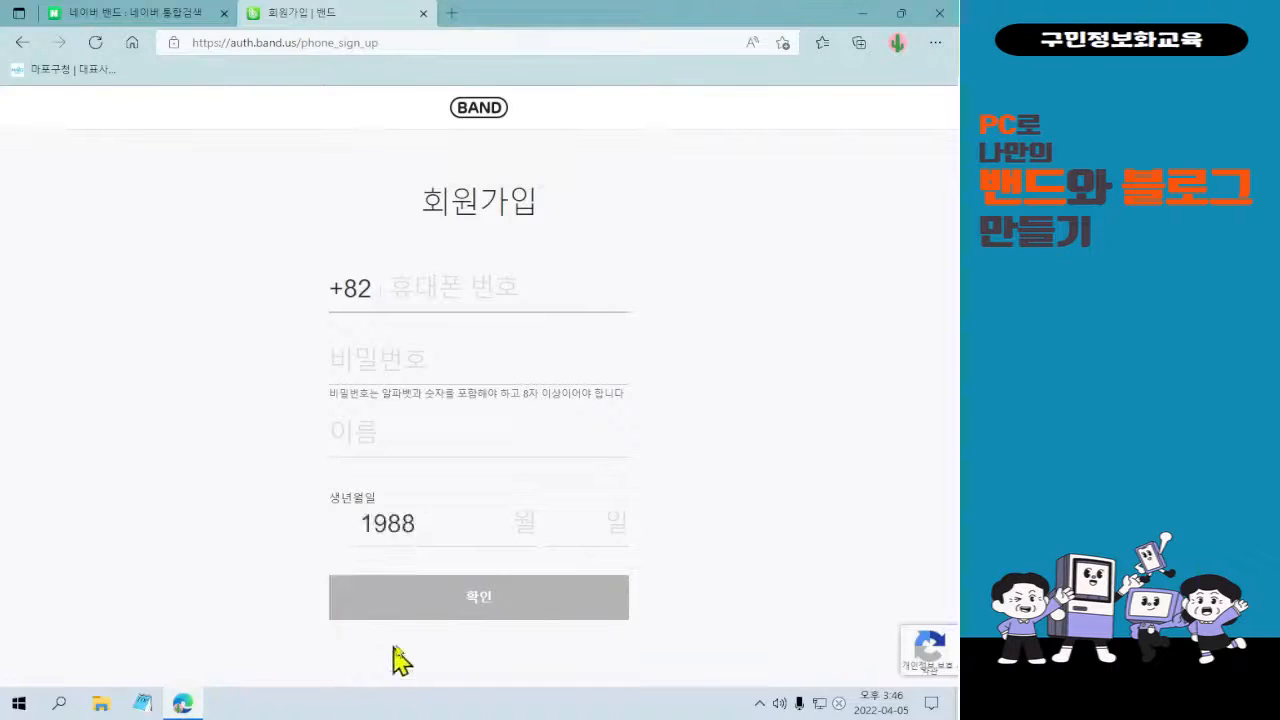
left_click(500, 550)
scroll(491, 608, "down", 1)
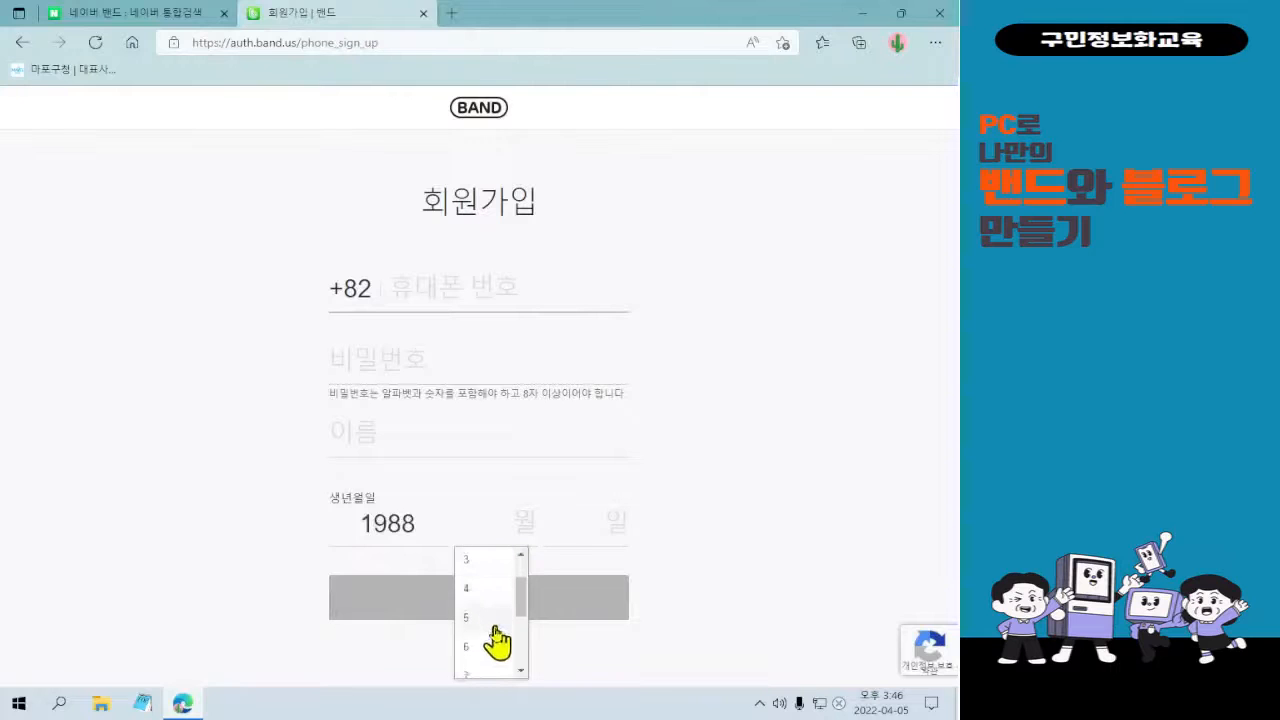
left_click(494, 627)
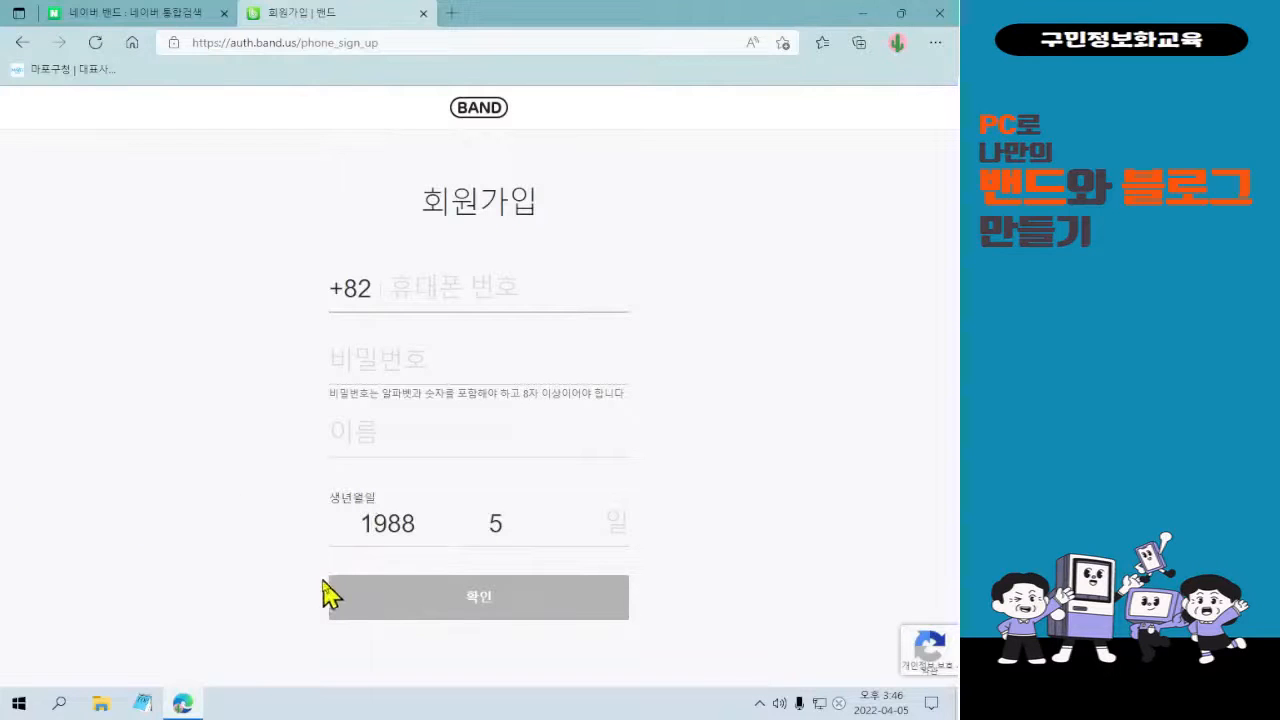
Duplicate the sign-up tab and switch keyboard input to Korean.
right_click(394, 15)
left_click(443, 114)
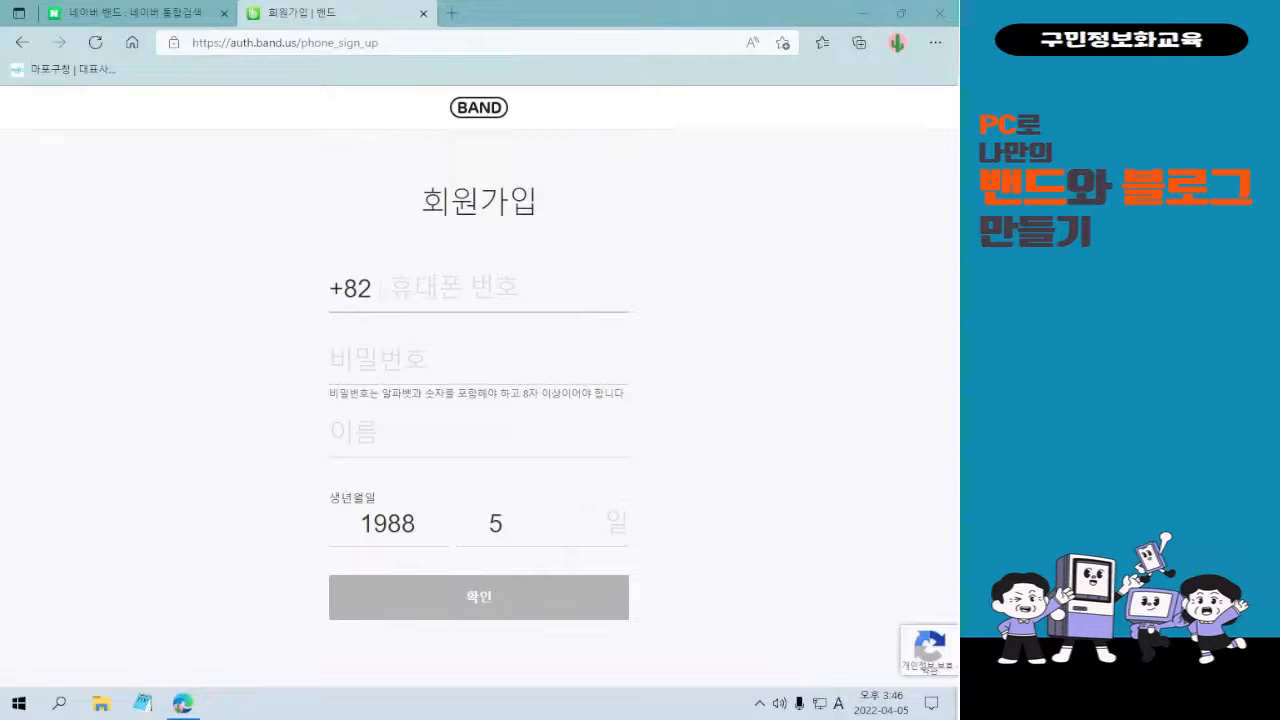
key("Hangul")
Bring up the BAND terms page and highlight the required and optional consent labels.
left_click(891, 17)
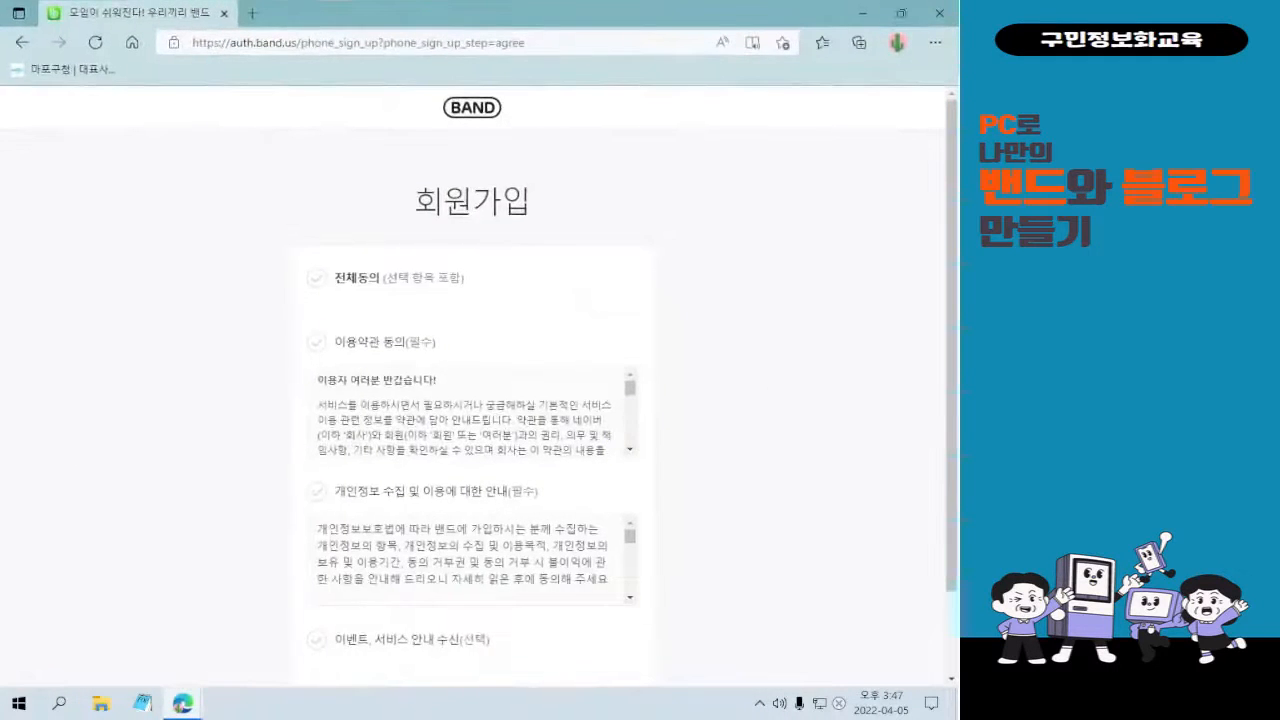
scroll(663, 549, "down", 2)
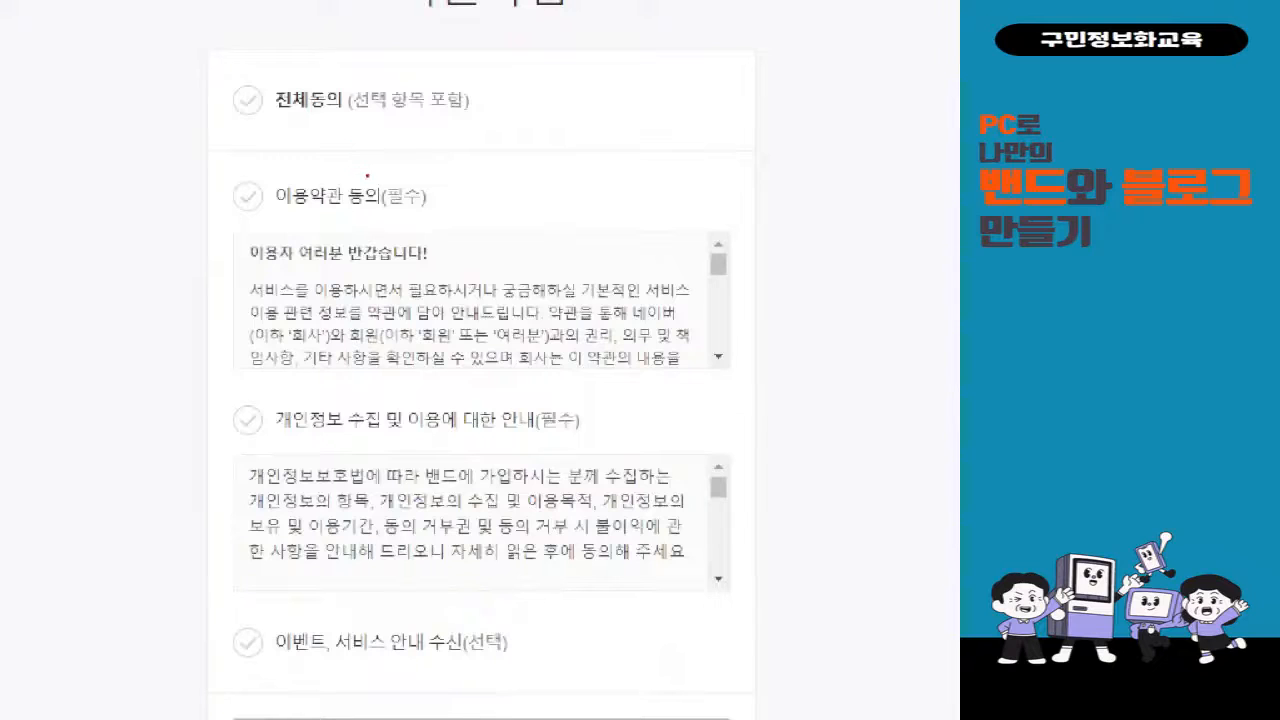
left_click_drag(365, 176, 442, 224)
left_click_drag(461, 617, 522, 670)
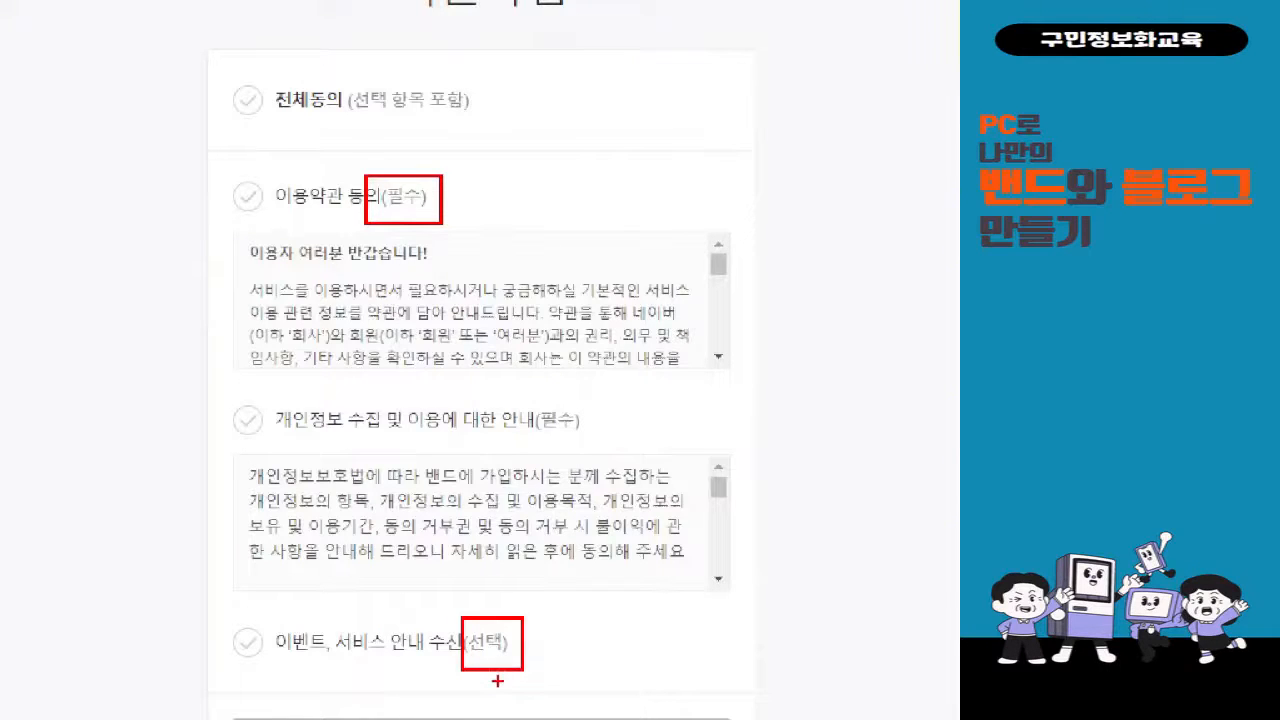
Check 이용약관 동의 and 개인정보 수집 및 이용 동의, then confirm.
left_click(248, 196)
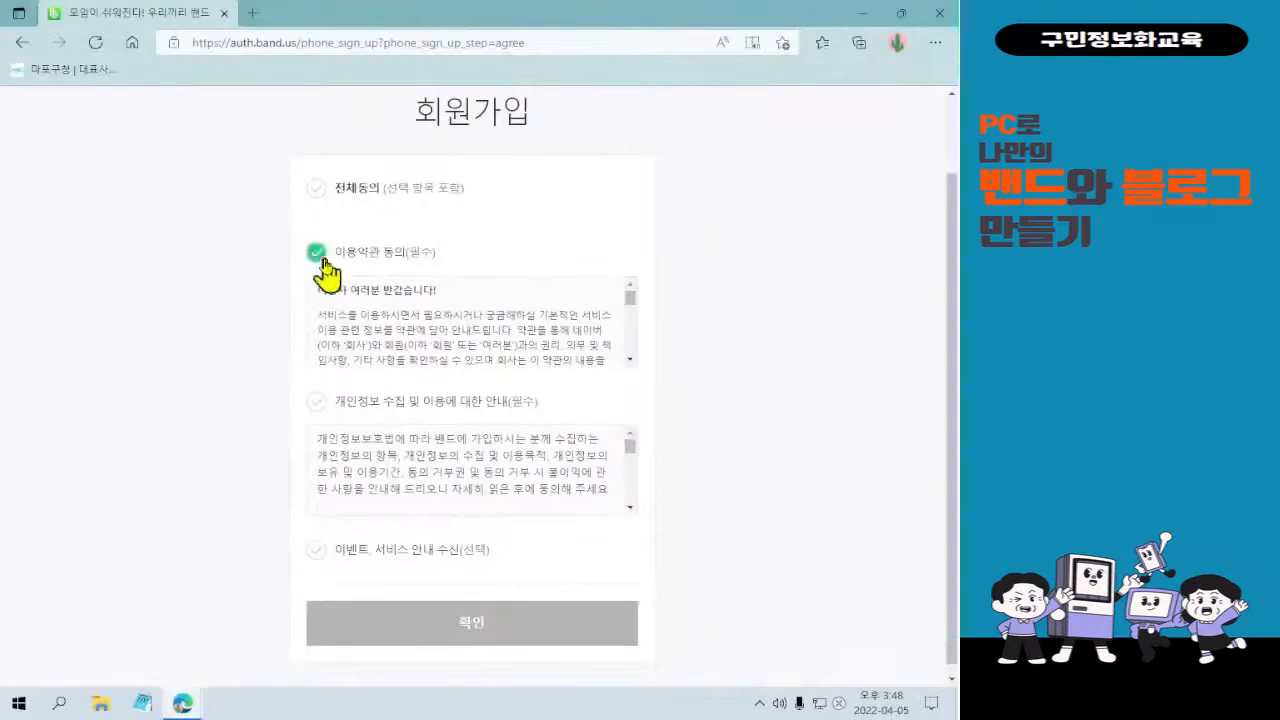
left_click(316, 402)
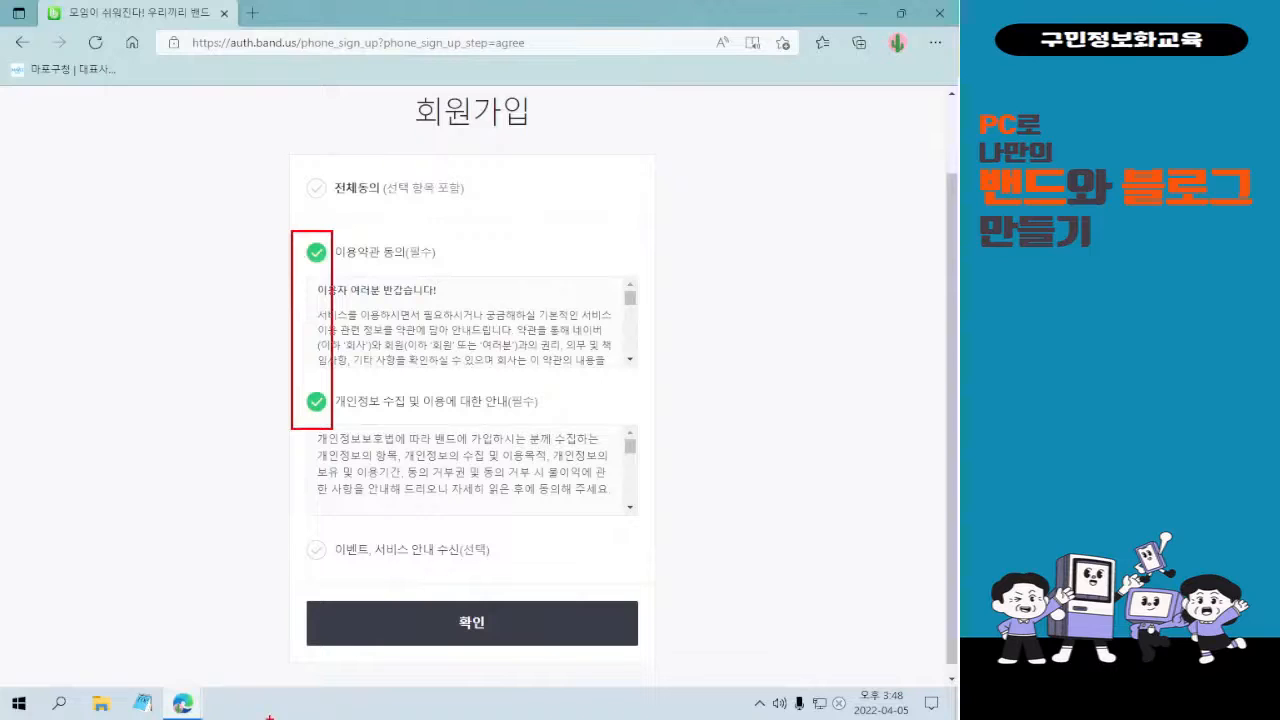
mouse_move(423, 585)
left_mouse_down()
mouse_move(478, 656)
mouse_move(502, 665)
left_mouse_up()
mouse_move(473, 586)
left_mouse_down()
mouse_move(424, 472)
mouse_move(338, 347)
left_mouse_up()
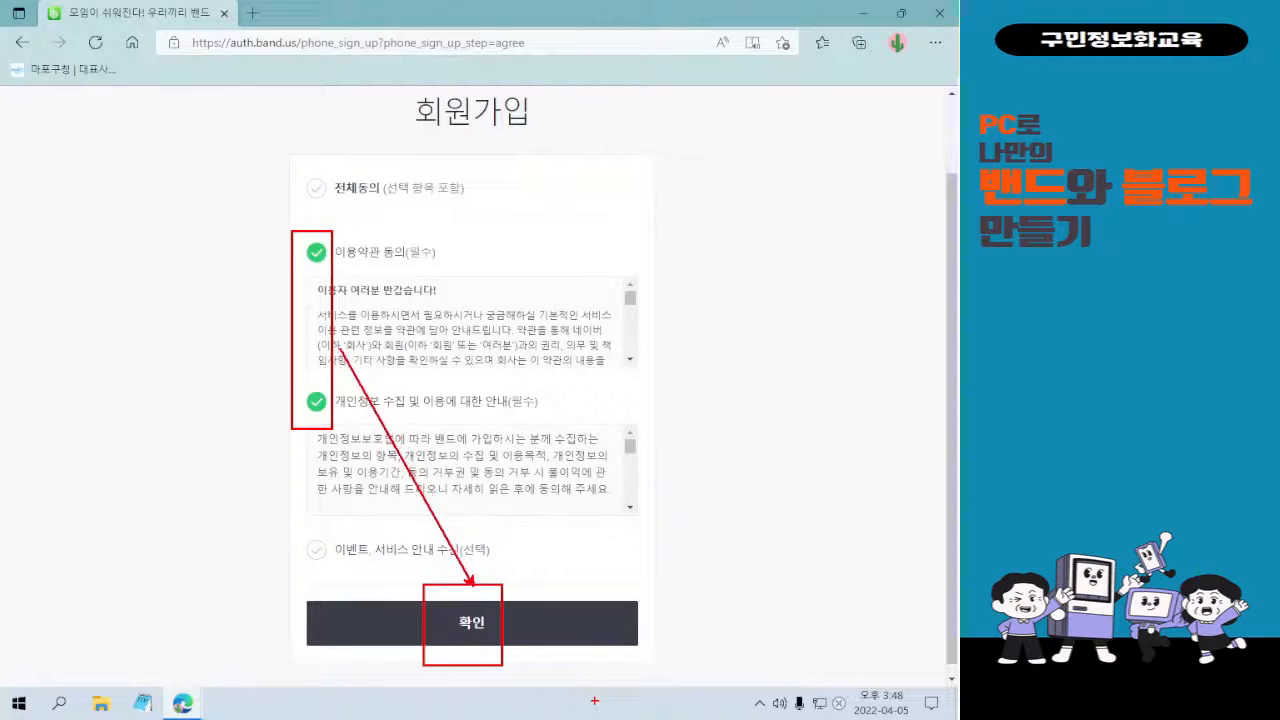
key("Escape")
left_click(524, 643)
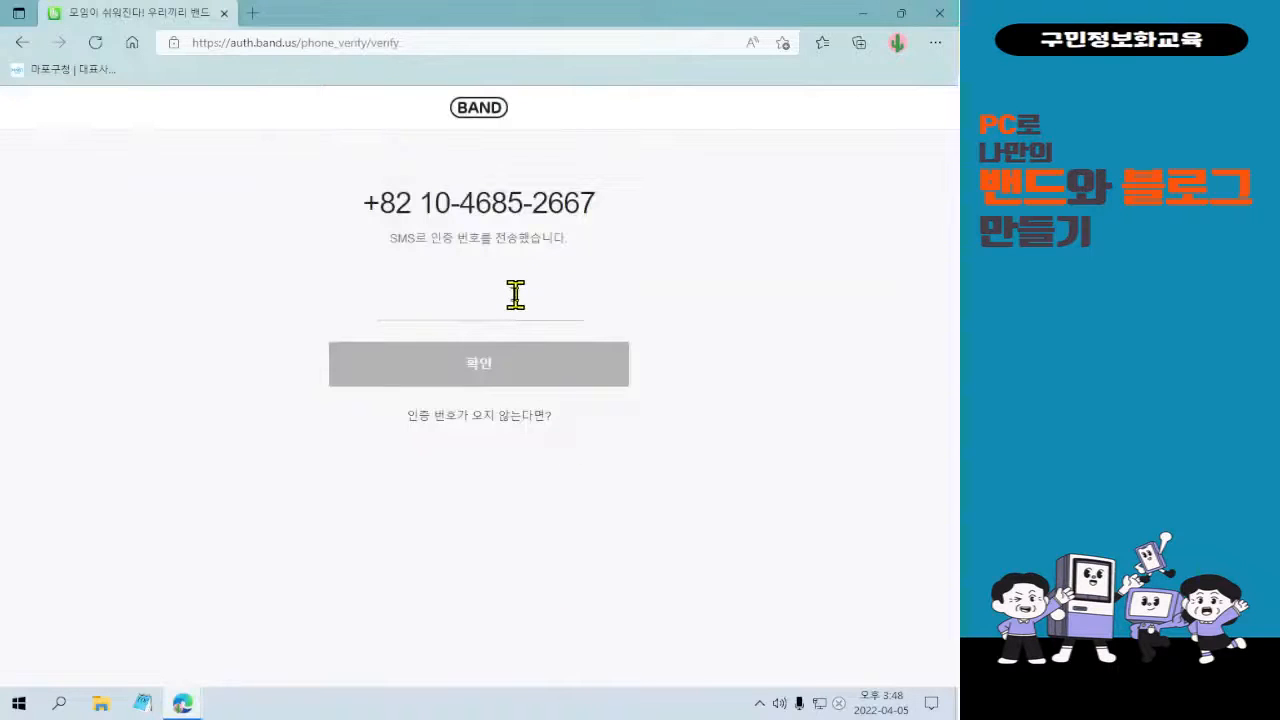
Enter the SMS verification code and confirm it.
left_click(515, 294)
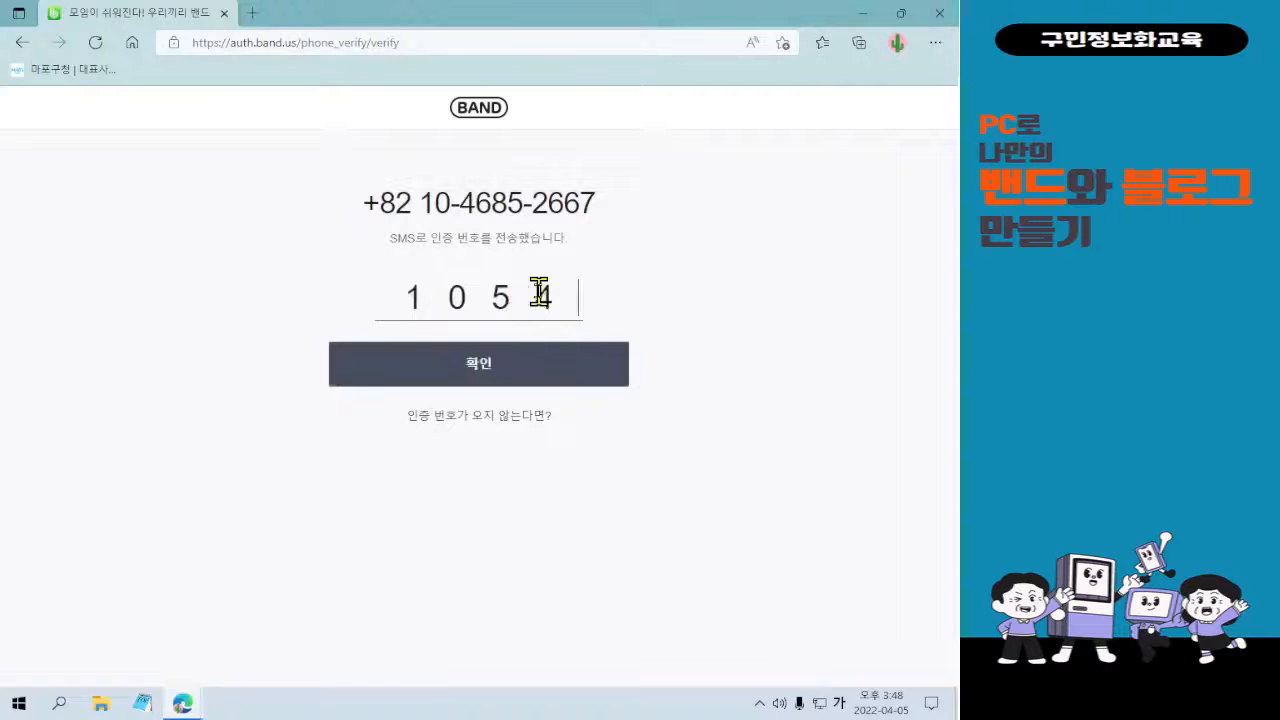
left_click(518, 365)
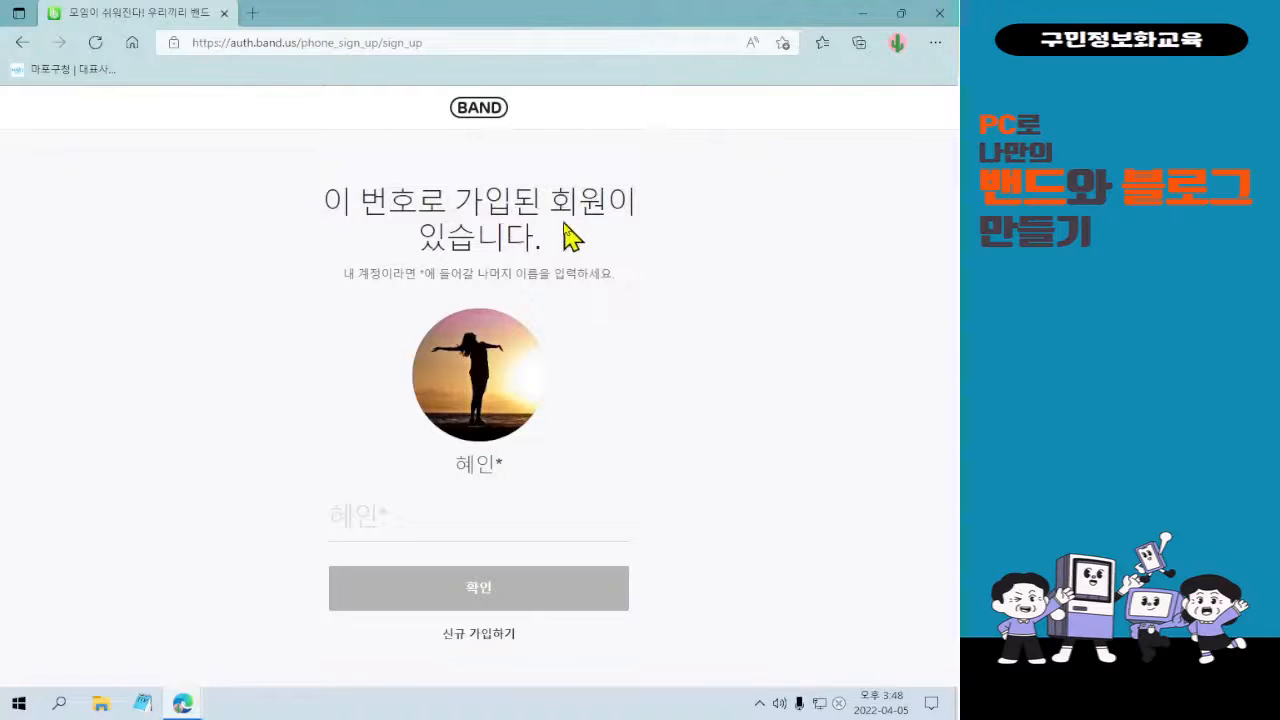
Type the account holder's remaining name, then restore the browser window to a smaller size.
left_click(400, 520)
type("혜인")
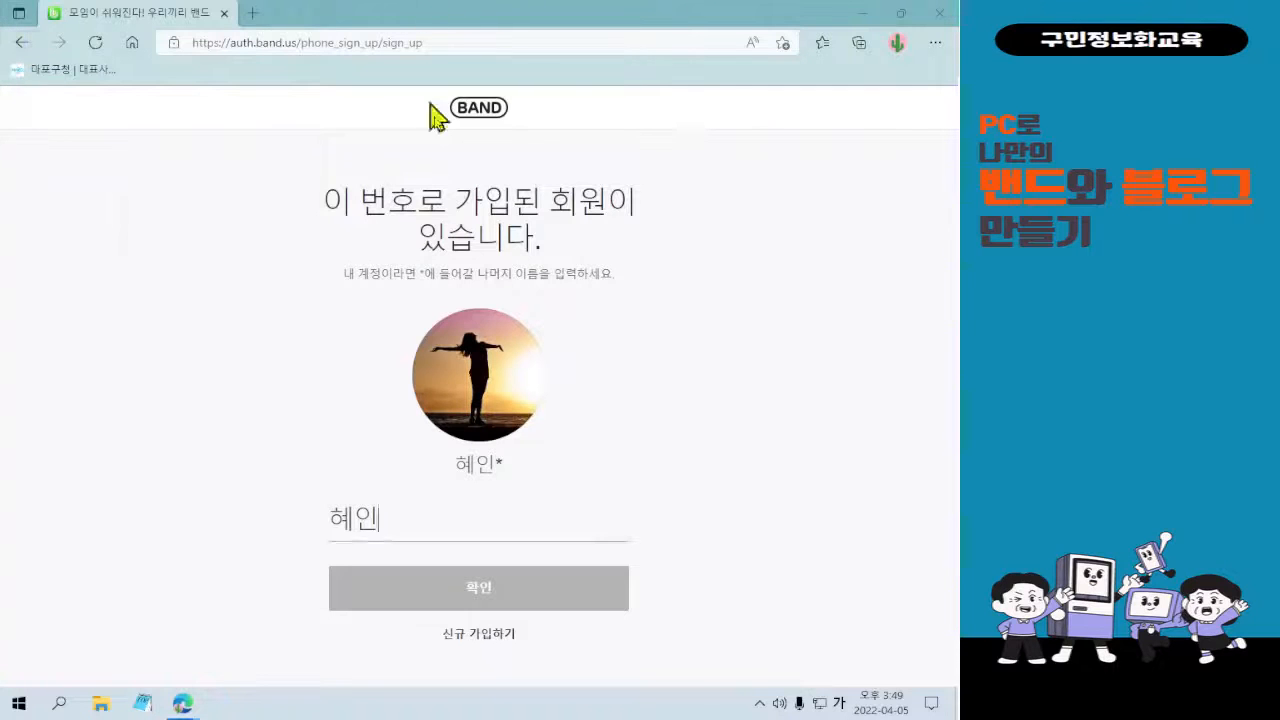
left_click_drag(450, 13, 700, 100)
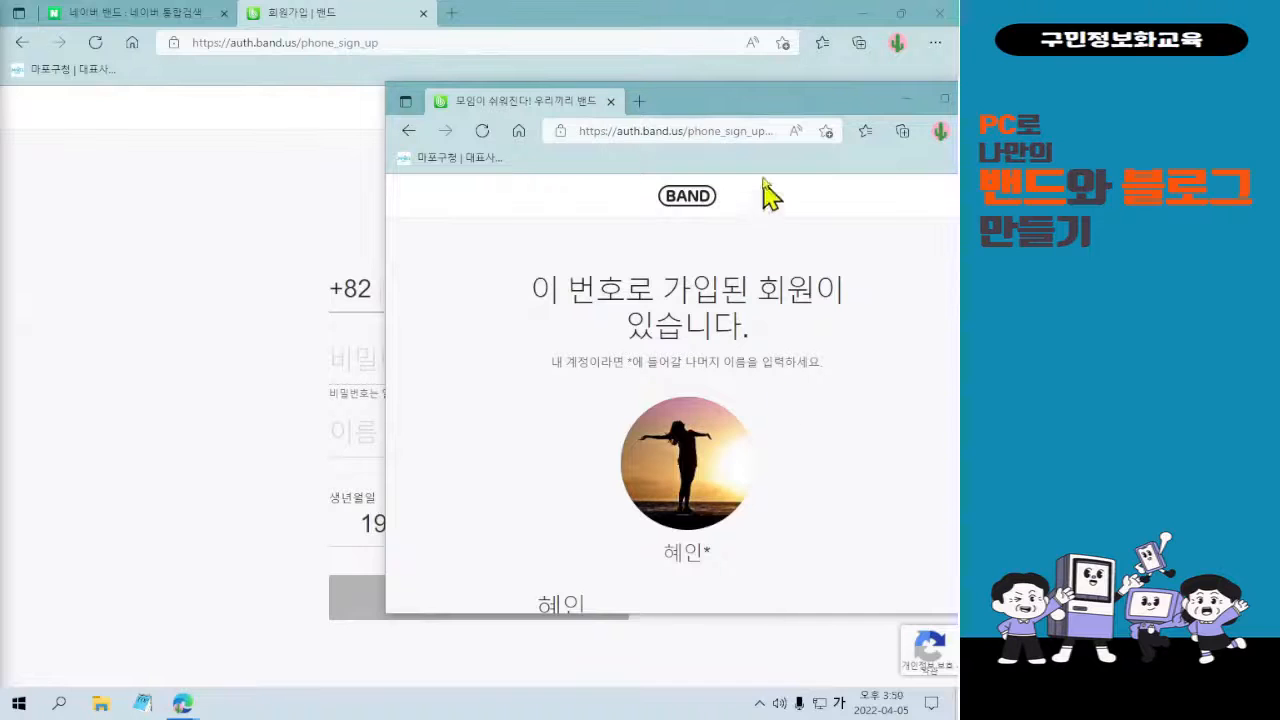
Close the extra BAND window, return to the home page and open 휴대폰 번호로 로그인.
left_click(770, 115)
double_click(770, 115)
left_click(935, 14)
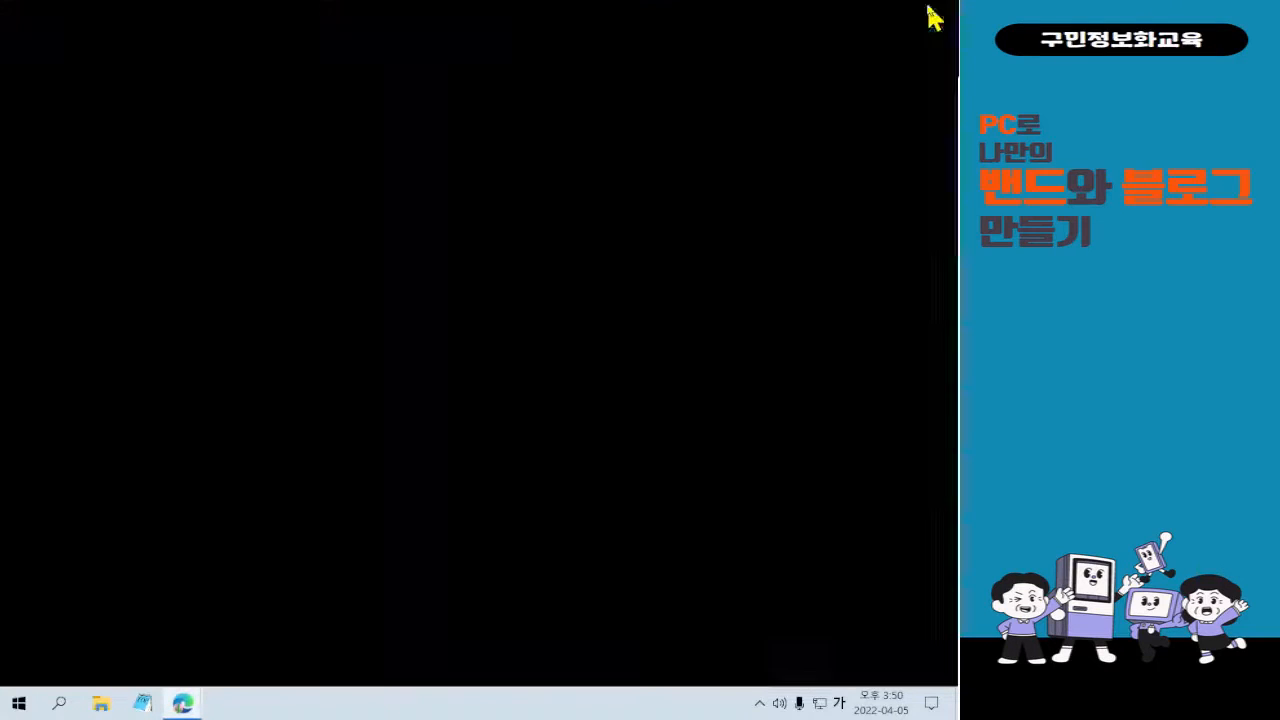
left_click(22, 43)
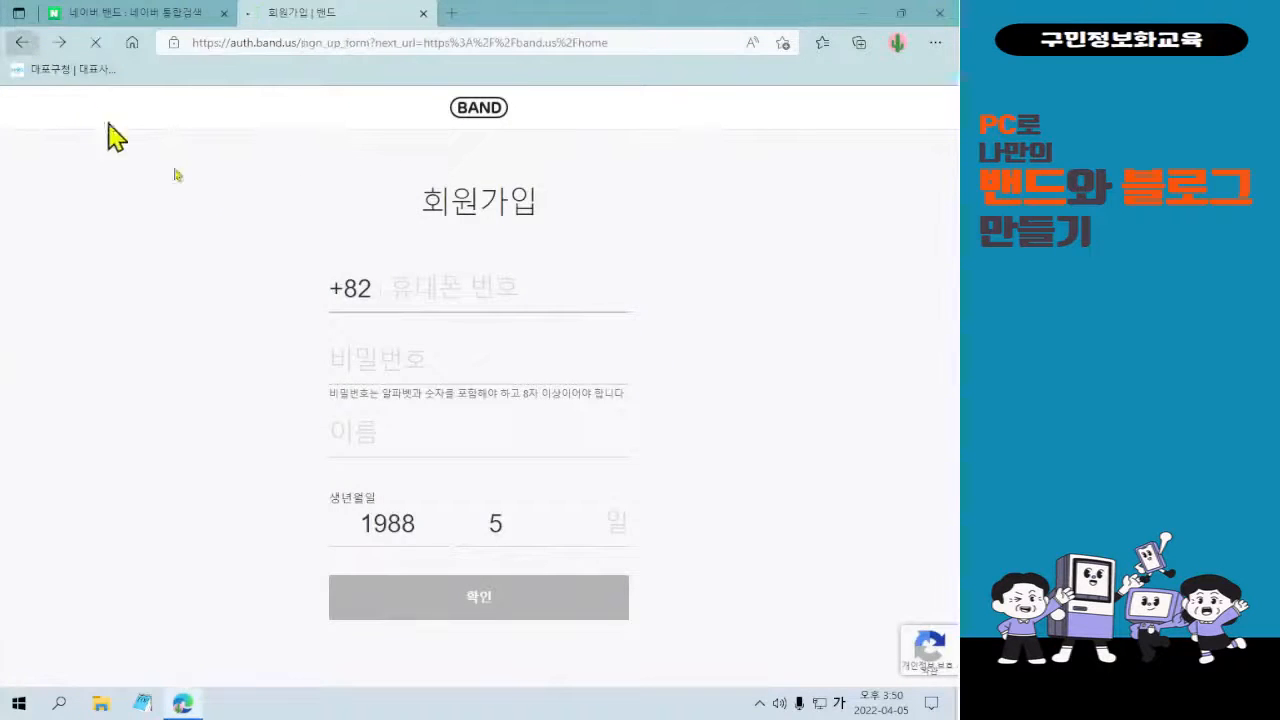
left_click(22, 43)
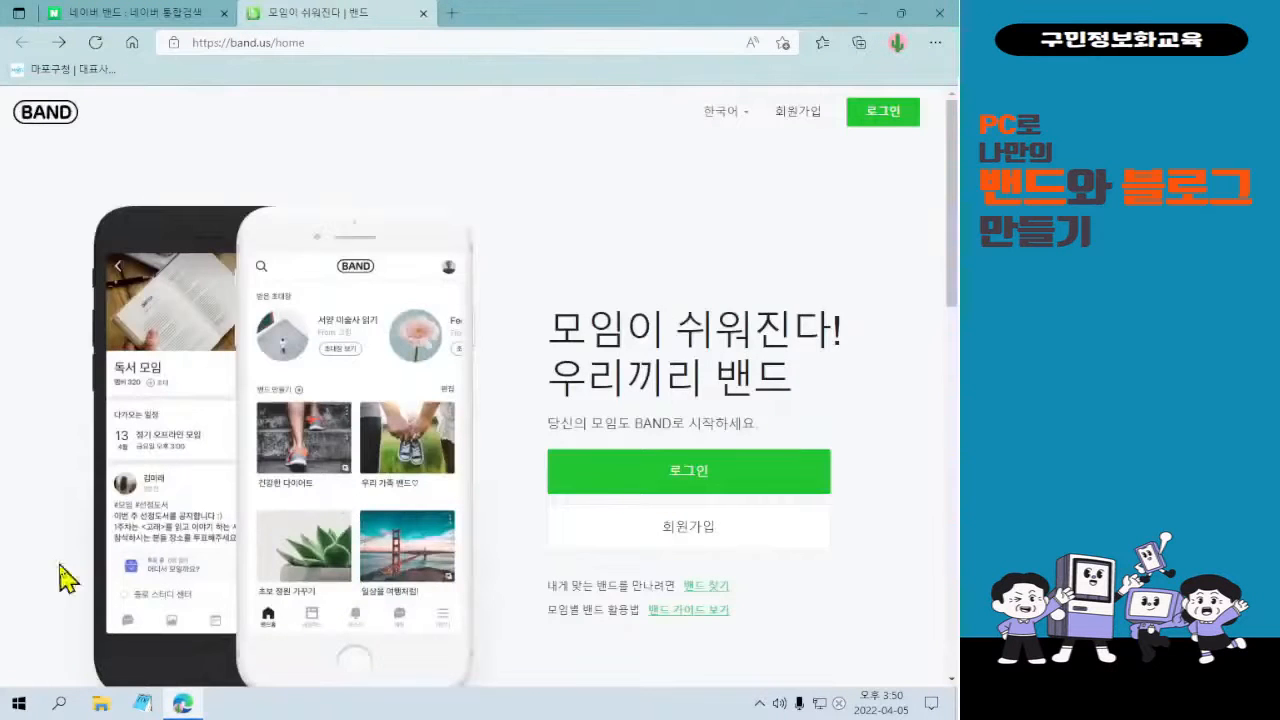
left_click(699, 488)
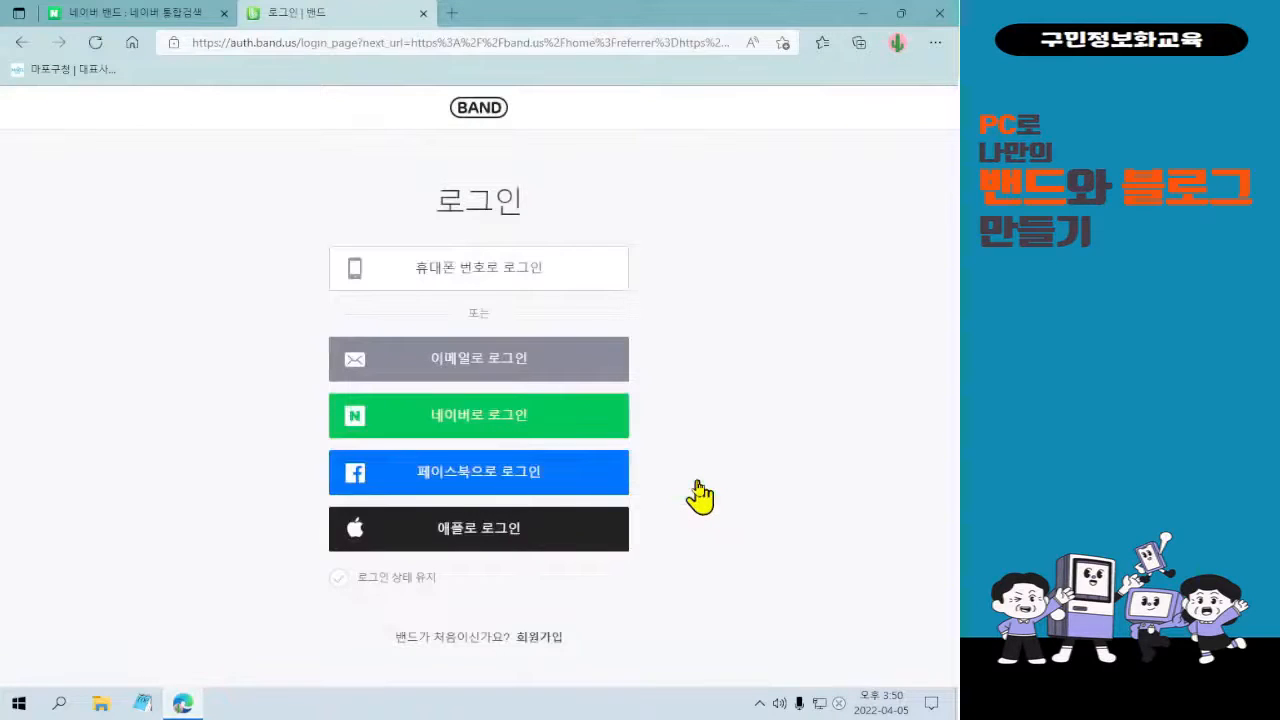
left_click(510, 297)
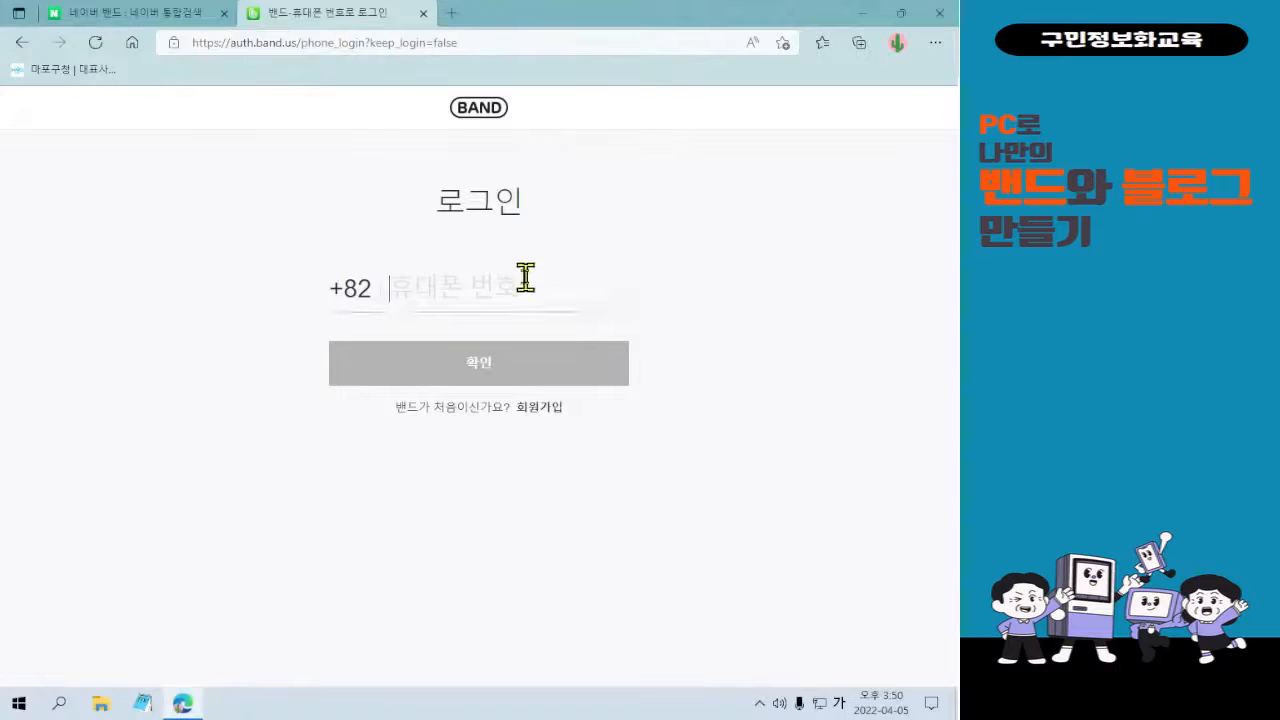
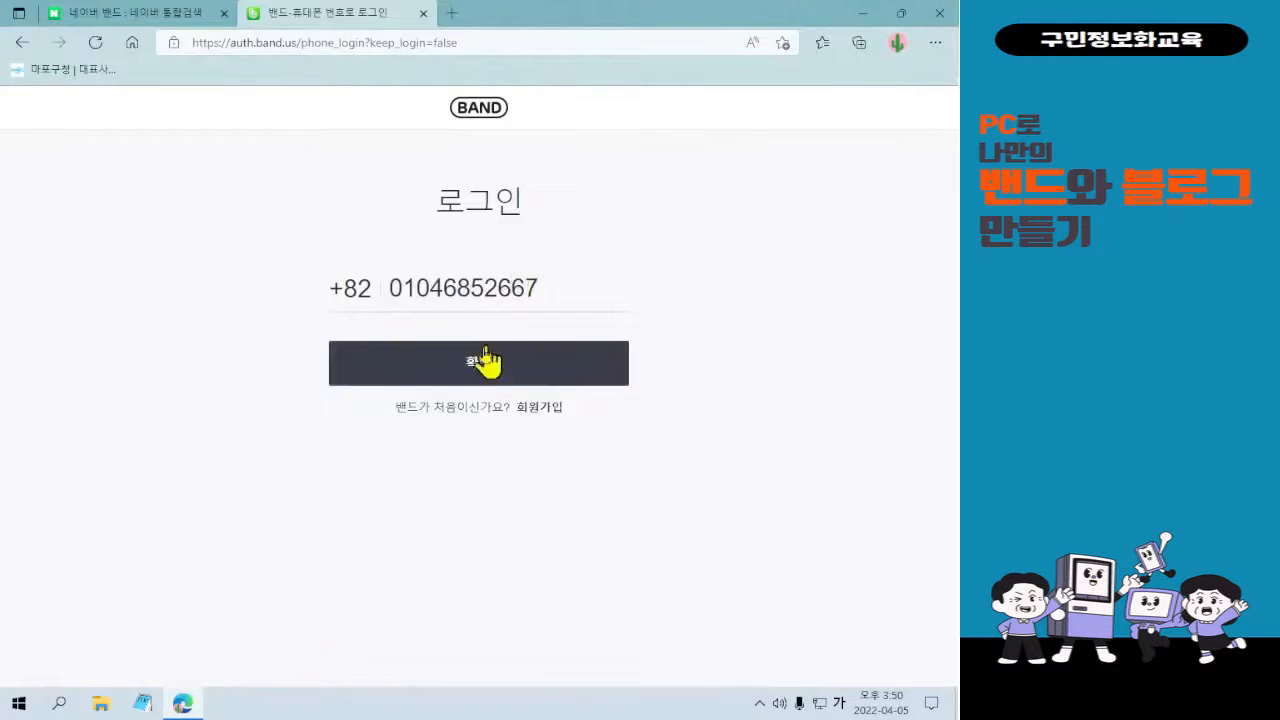
Submit the account's phone number, briefly visit password reset, then return to password login.
left_click(485, 364)
left_click(387, 290)
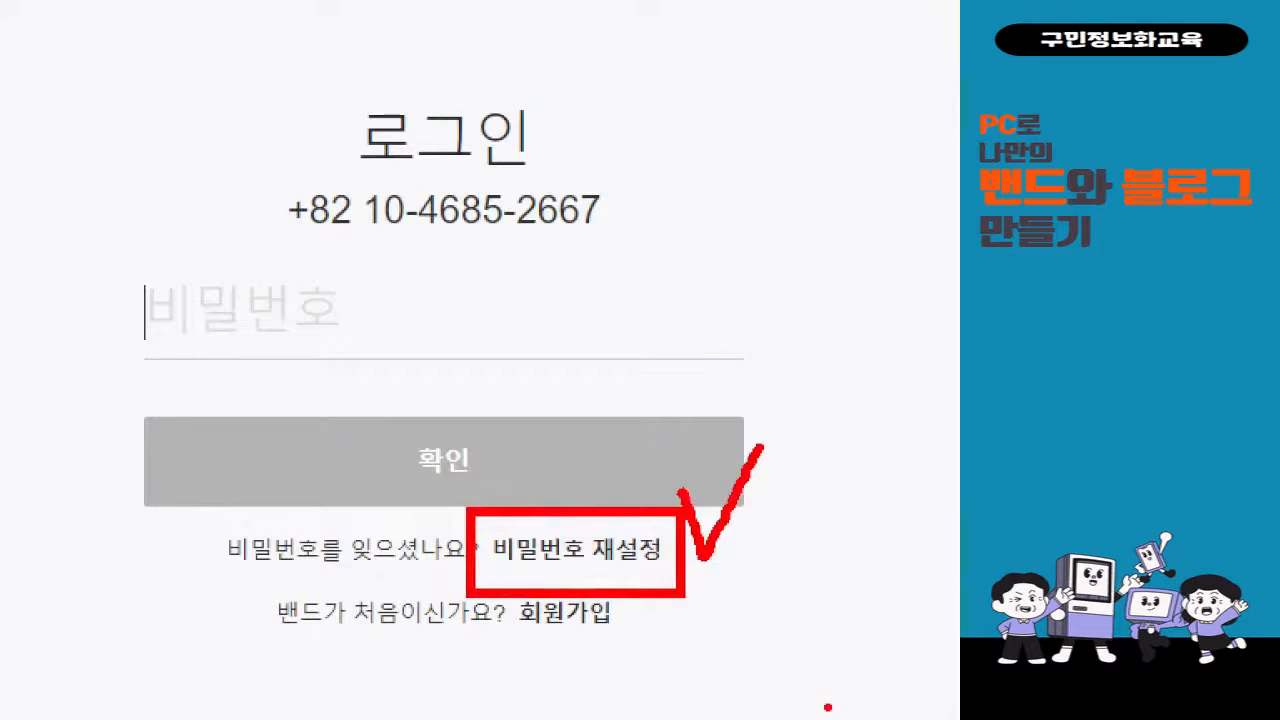
left_click(577, 549)
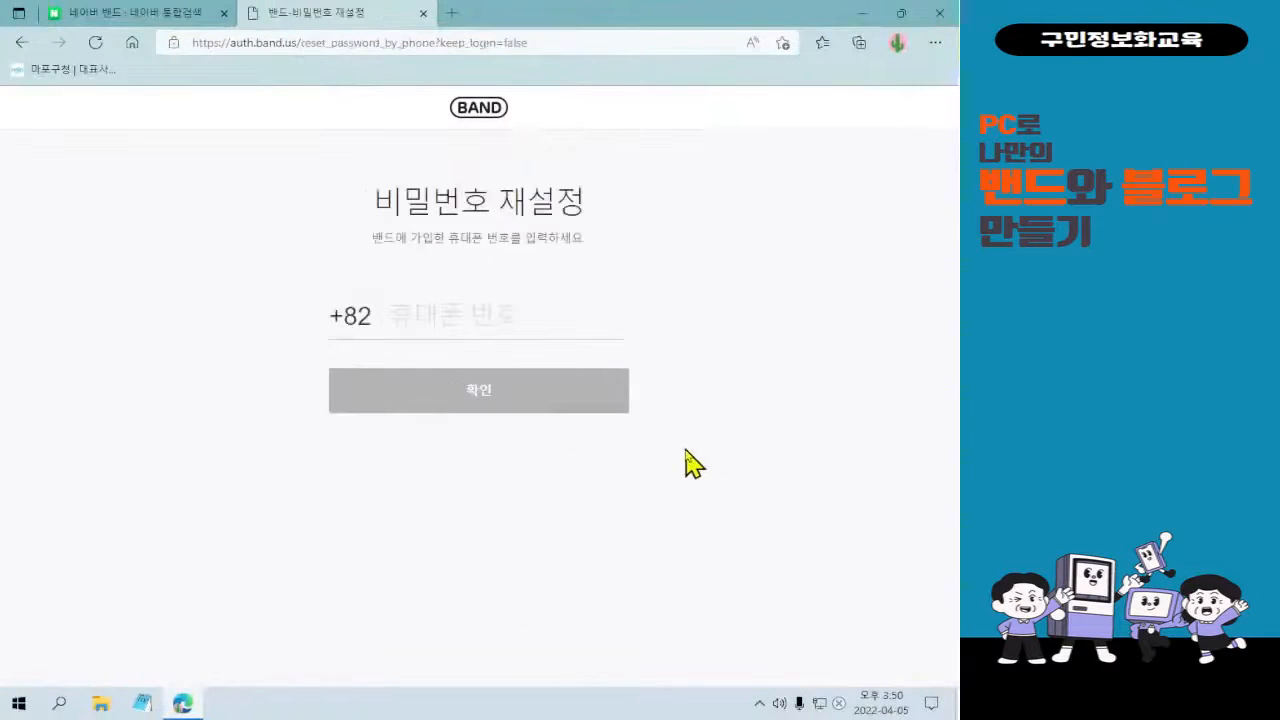
left_click(543, 318)
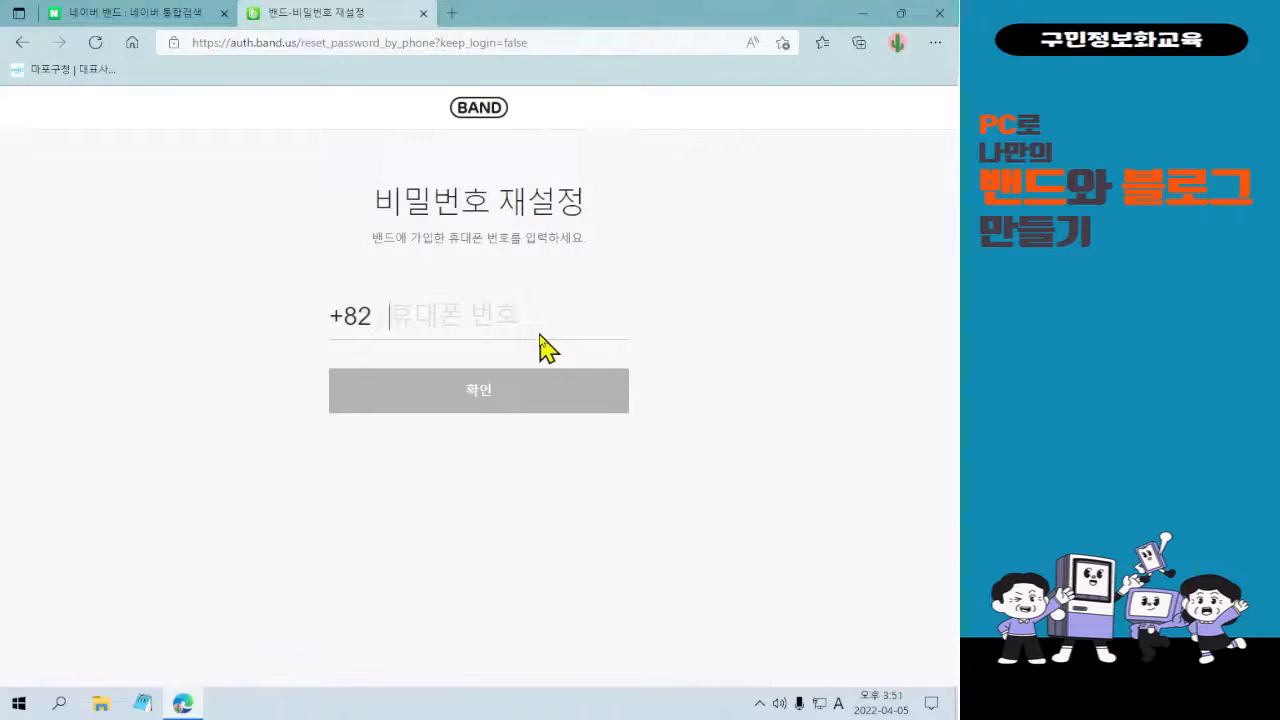
key("Hangul")
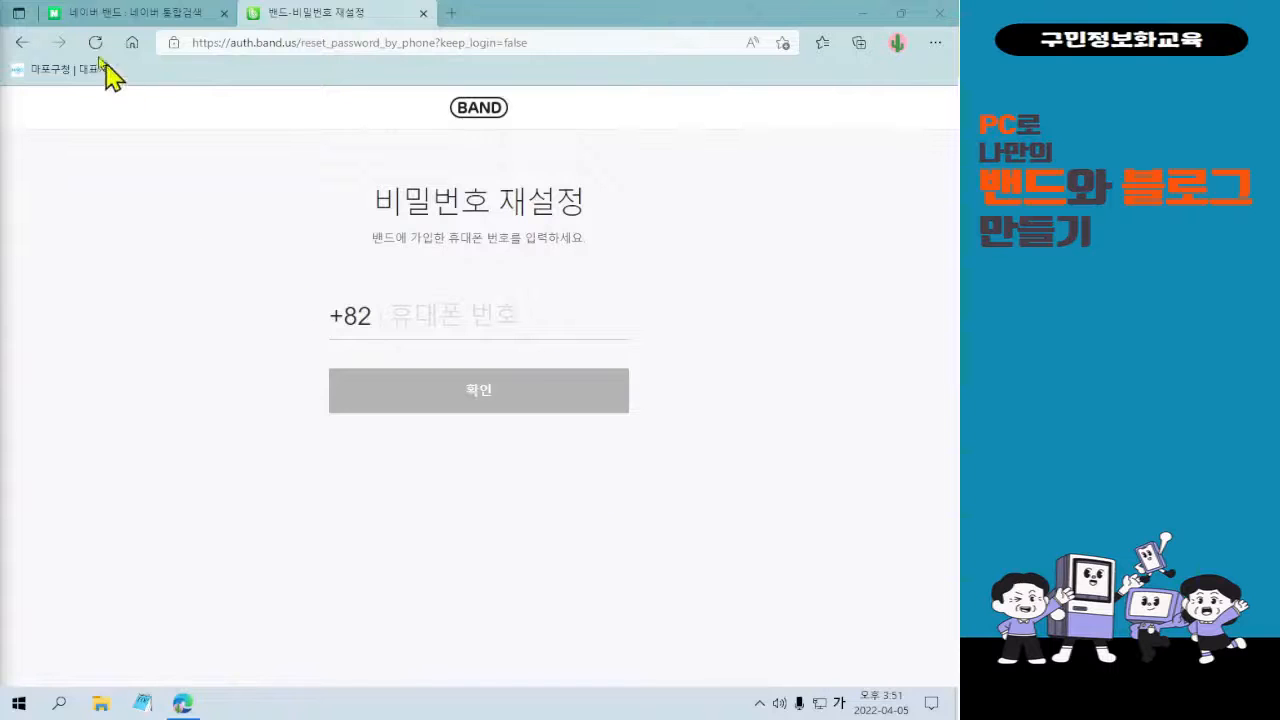
left_click(22, 44)
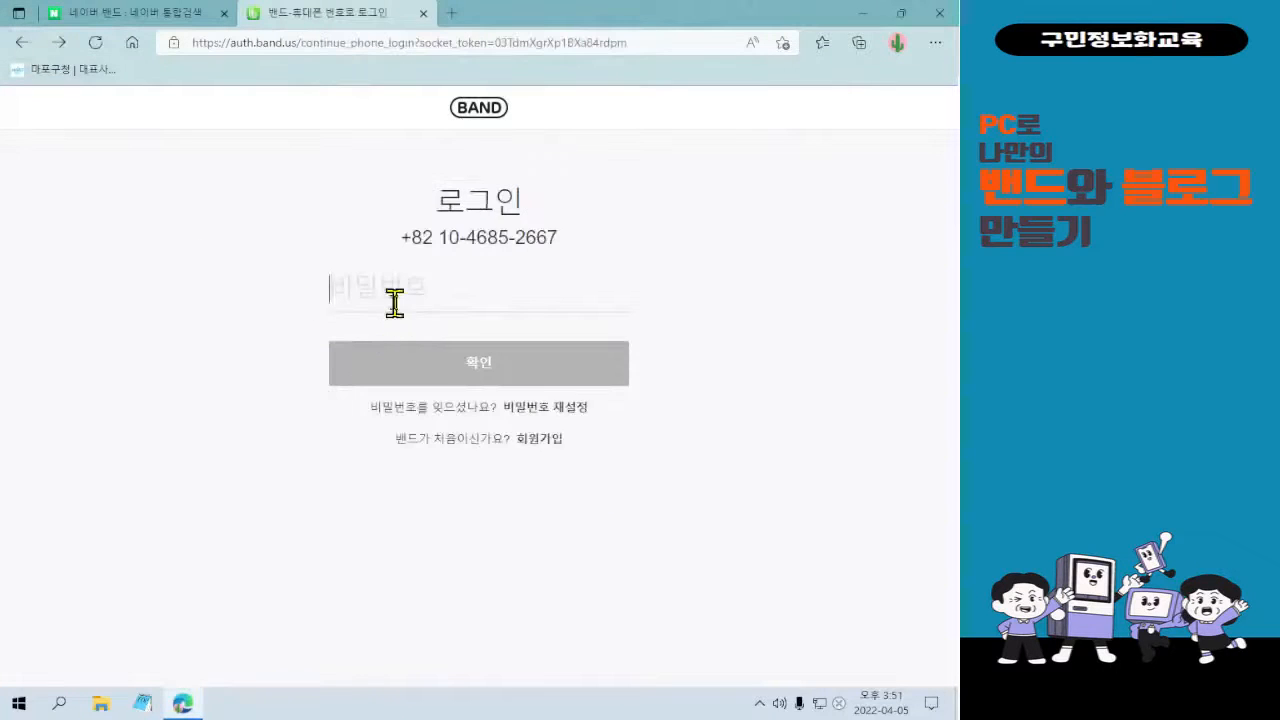
Enter the account password, re-entering it after the first attempt is rejected.
type("••••••••••")
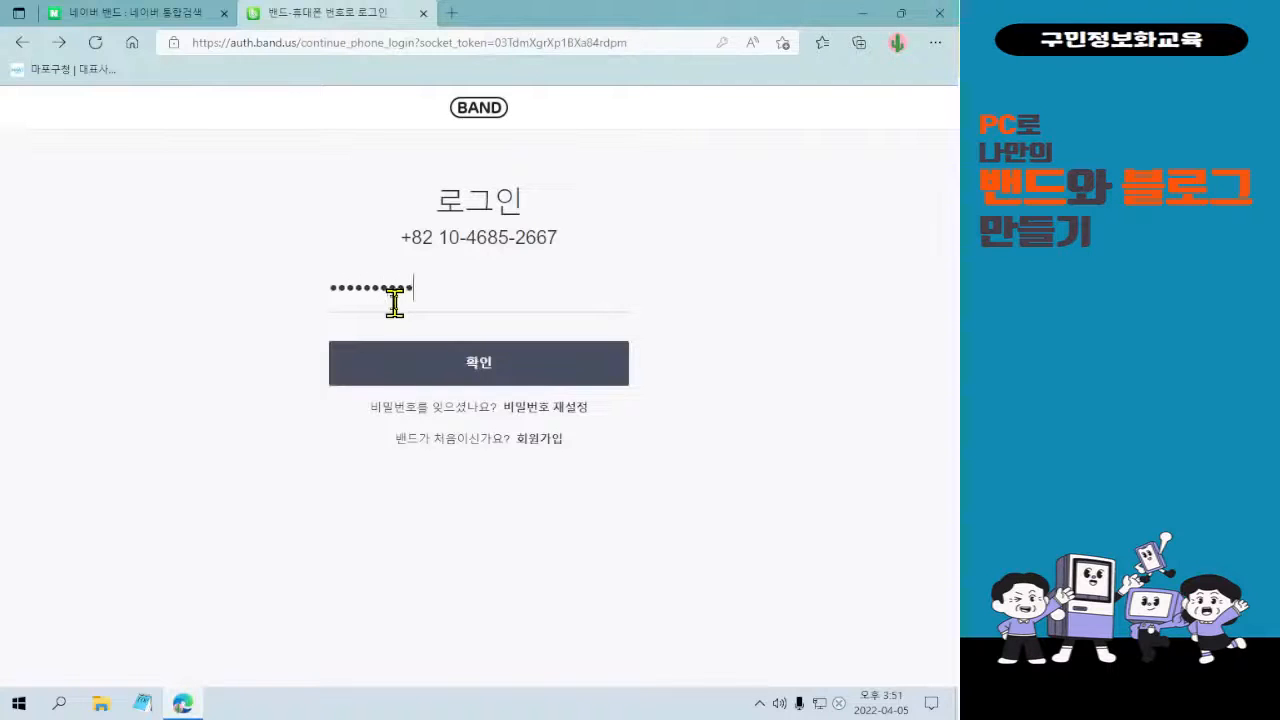
key("Return")
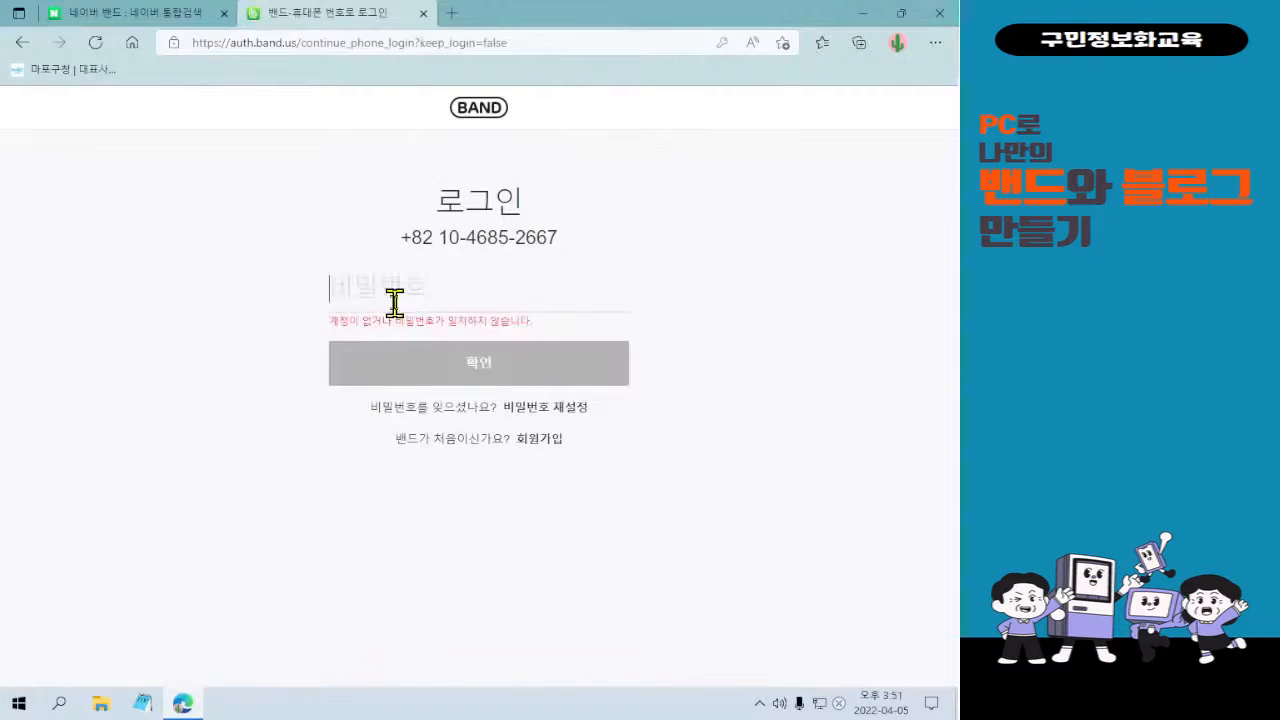
type("••••••••••")
key("Return")
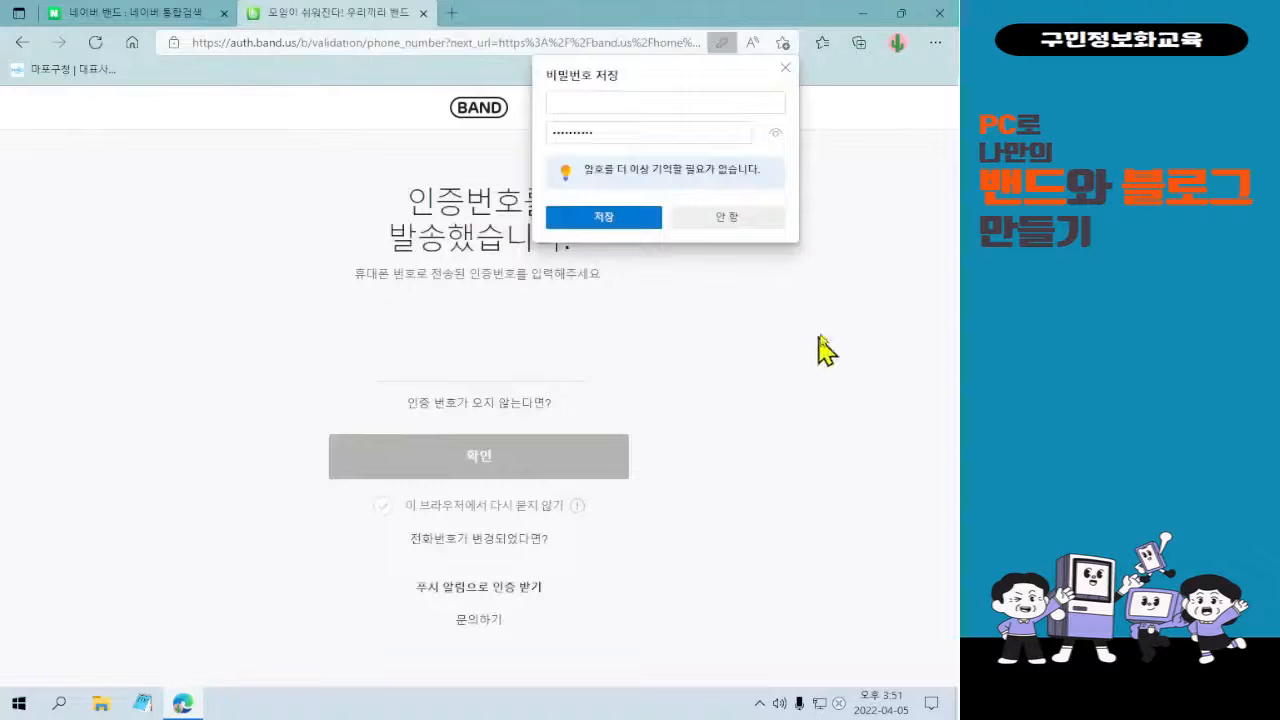
Enter the SMS verification code in BAND's code field and confirm it to finish signing in.
left_click(544, 374)
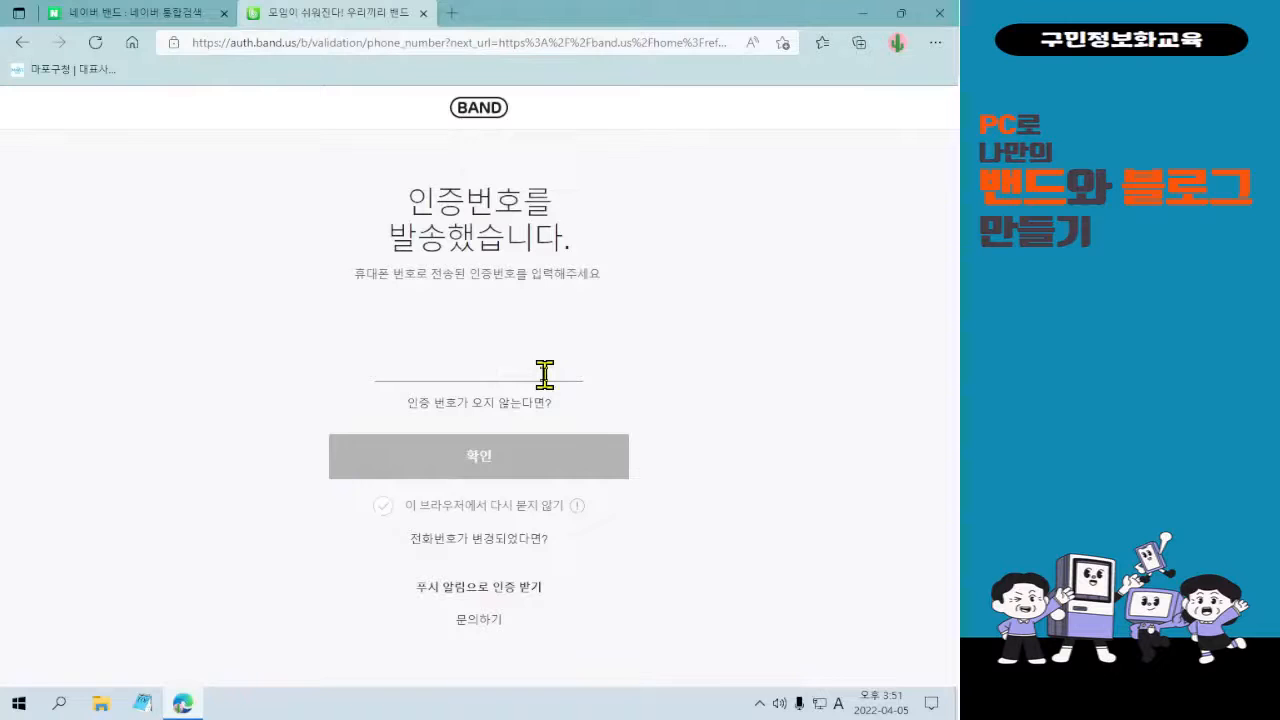
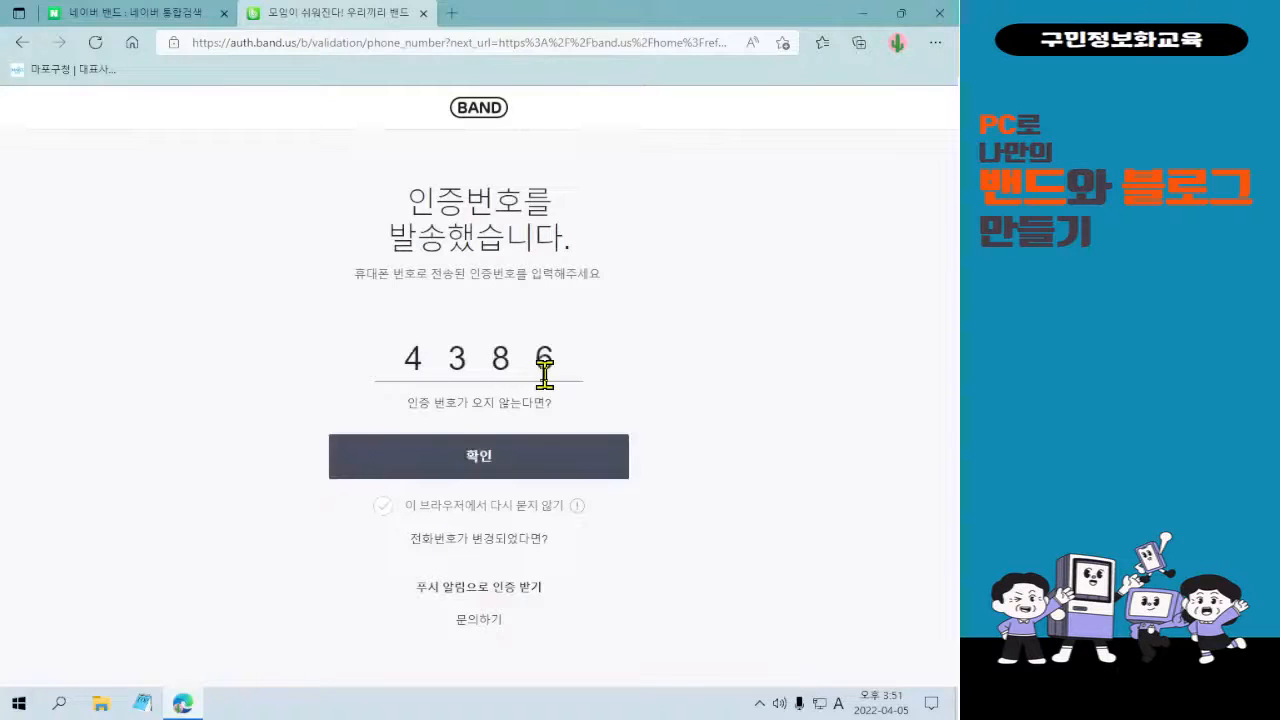
left_click(505, 478)
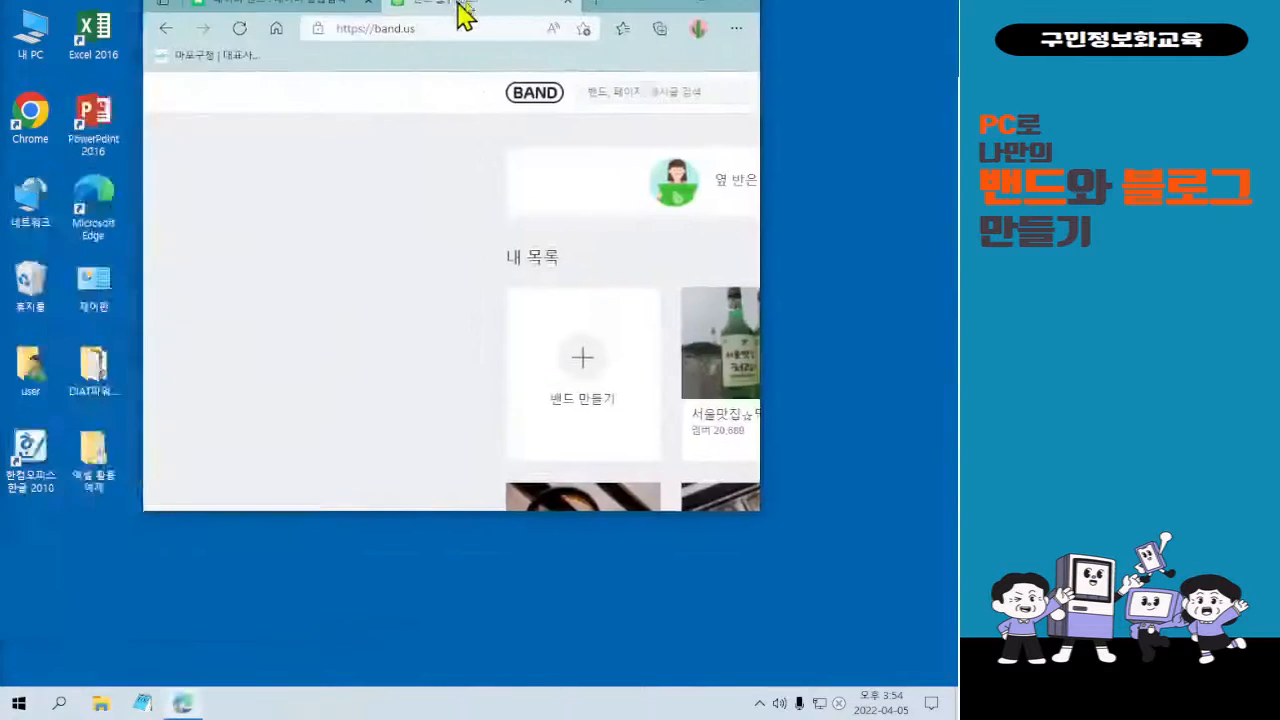
Relaunch Microsoft Edge from the desktop to show the signed-in band.us home page.
double_click(457, 14)
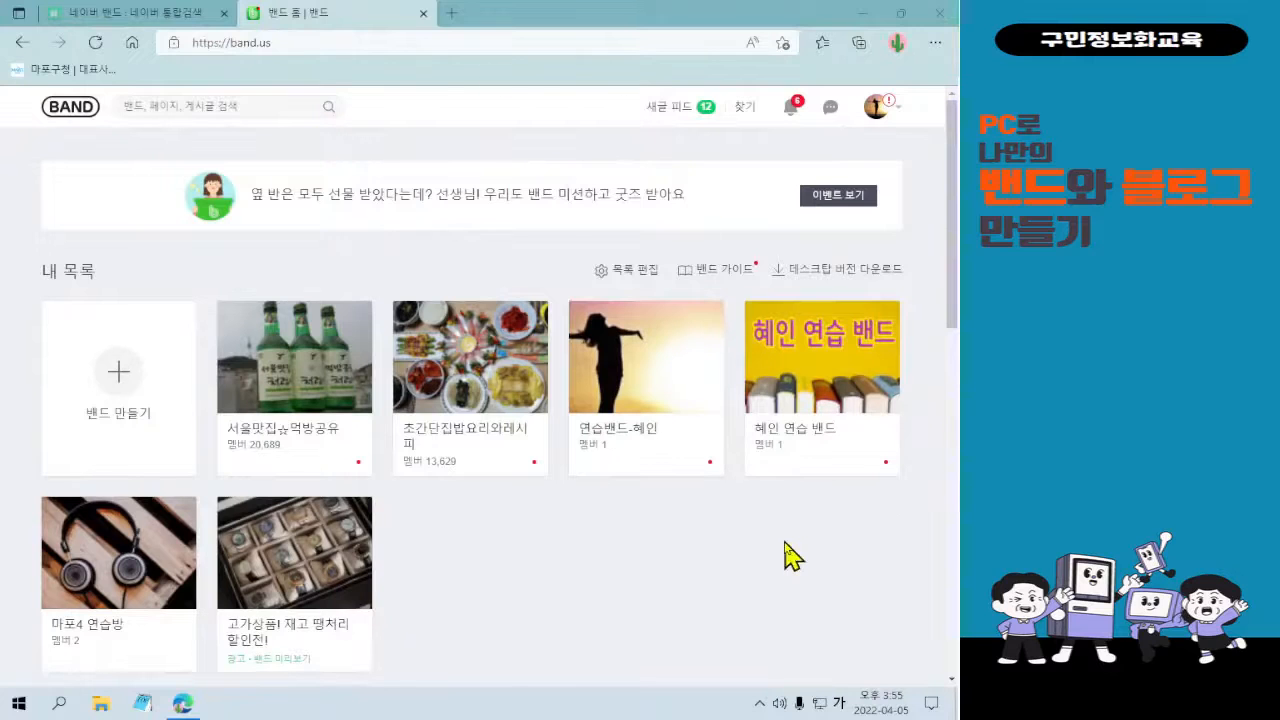
left_click(863, 14)
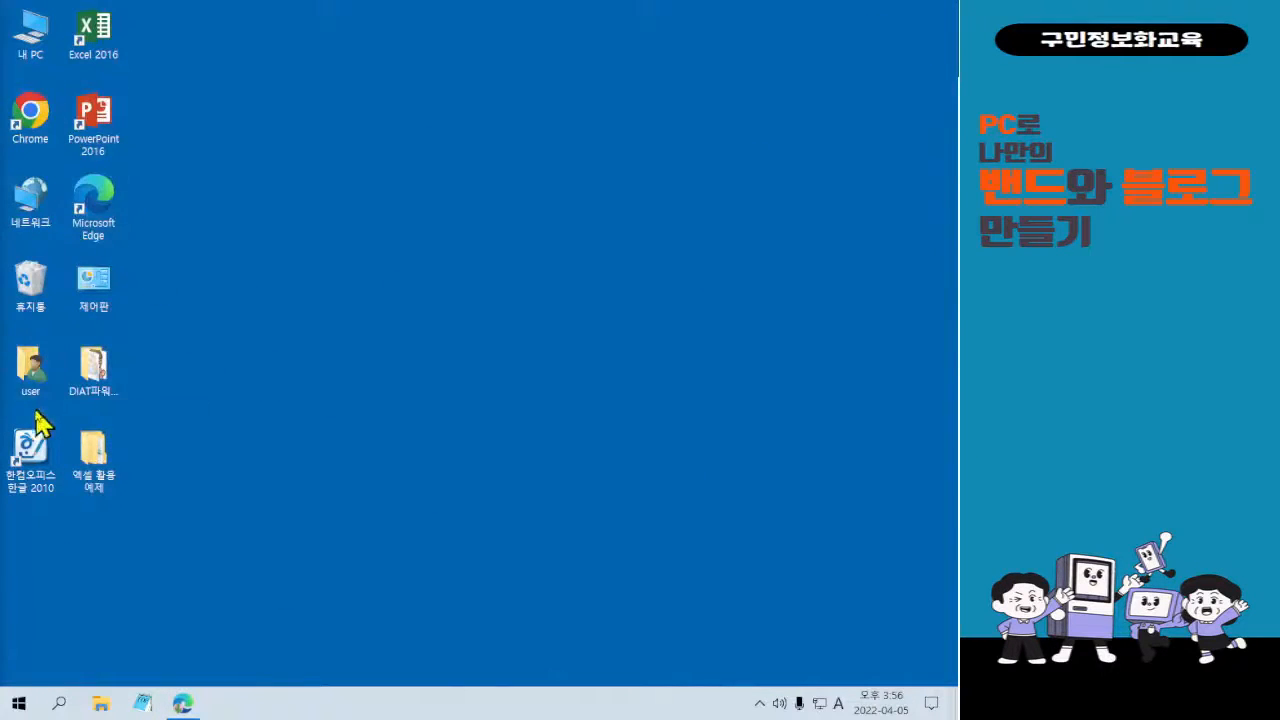
left_click(93, 193)
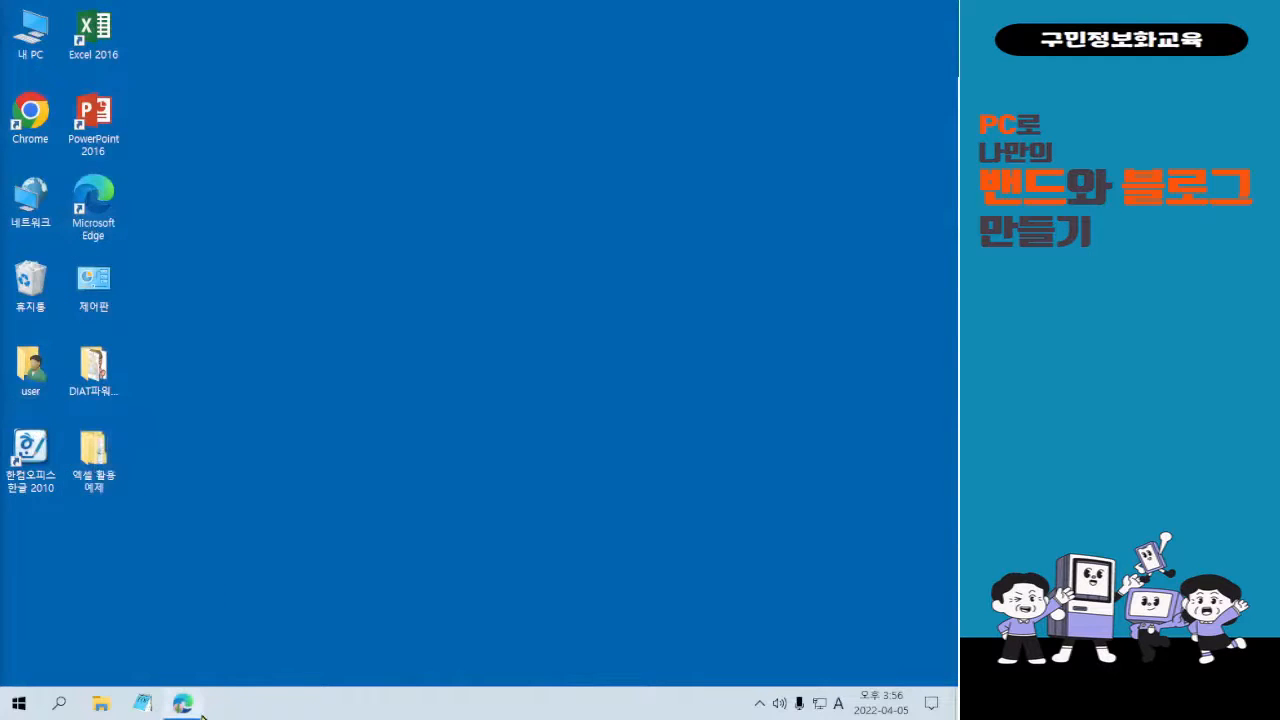
left_click(182, 703)
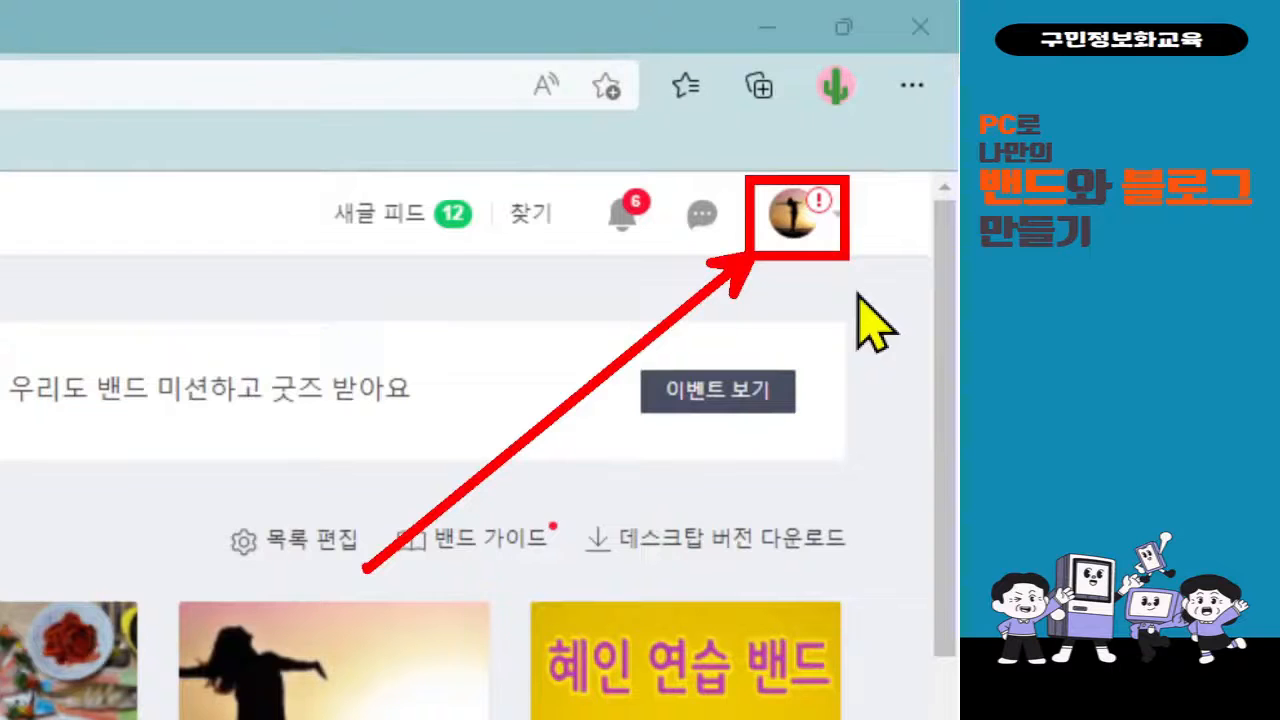
Open the account's 내 정보 page from the profile avatar dropdown.
left_click(790, 214)
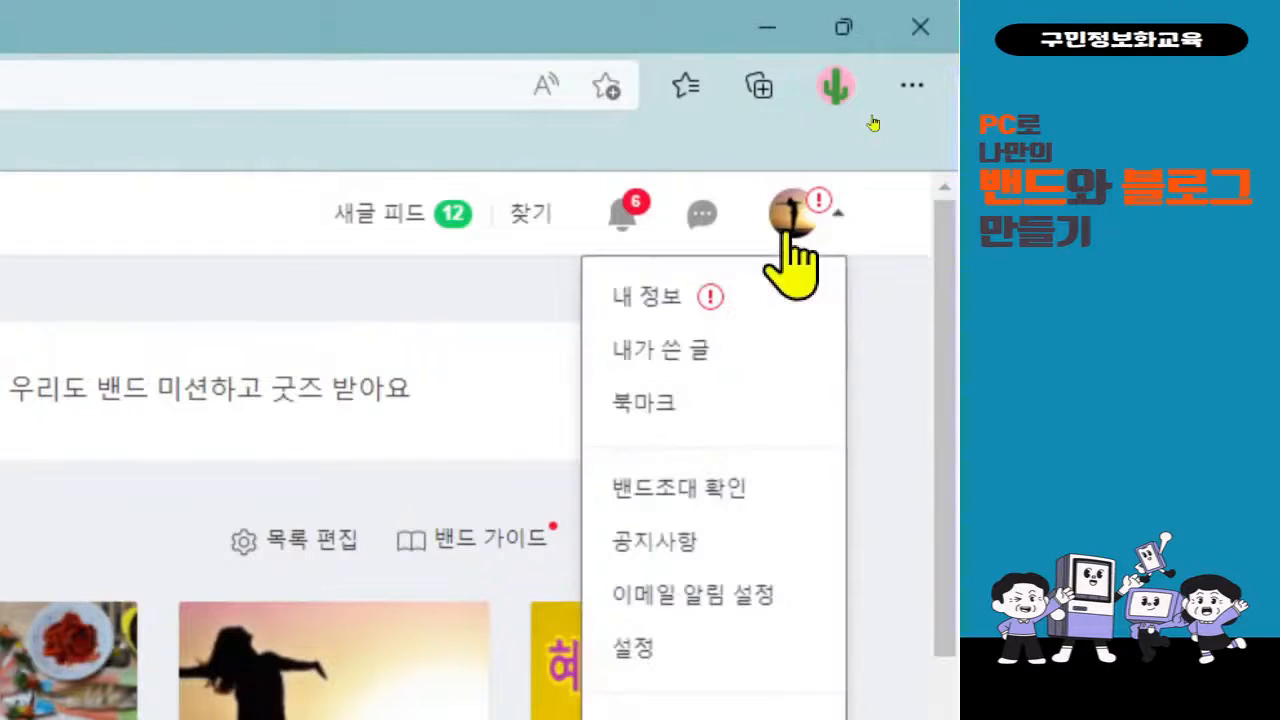
left_click(759, 292)
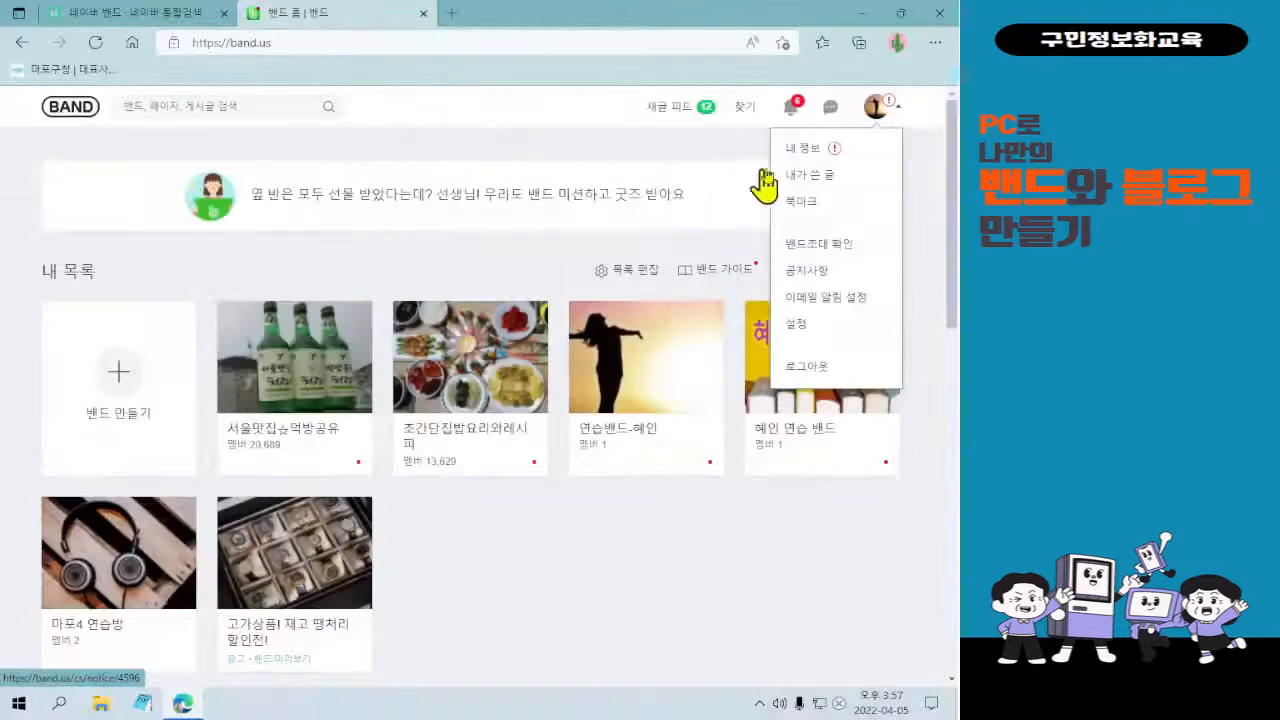
left_click(648, 296)
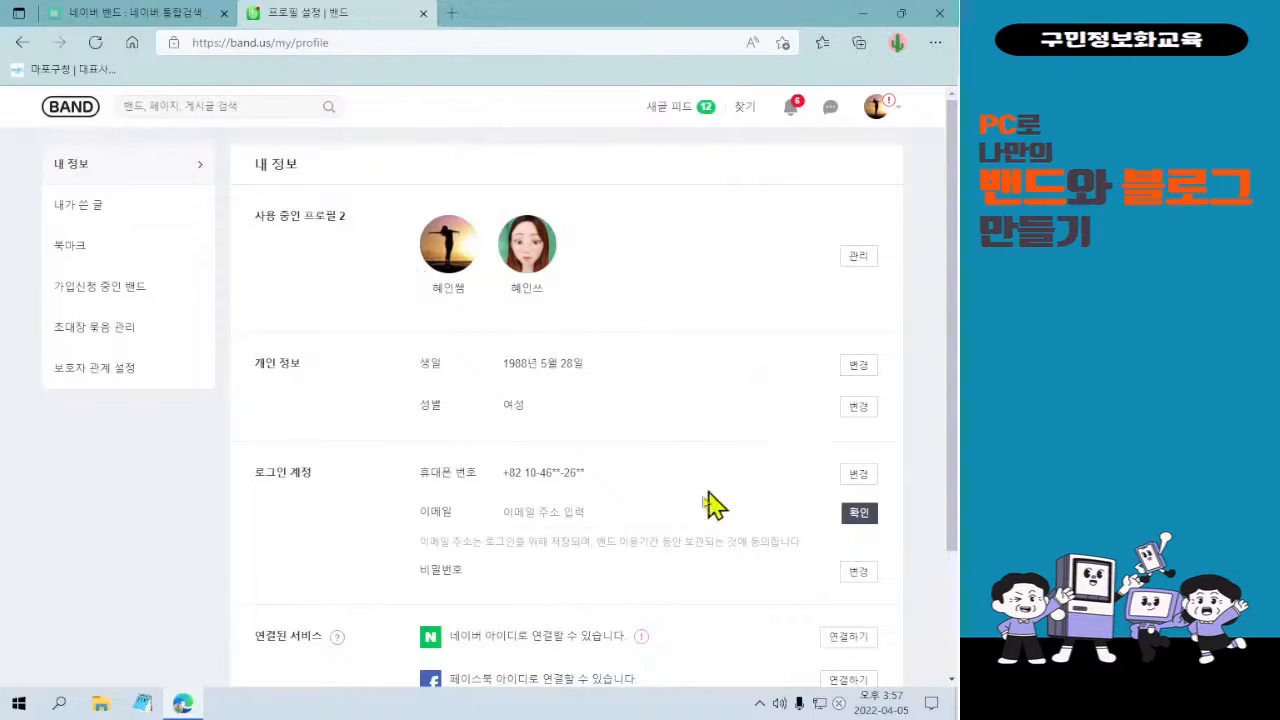
scroll(648, 520, "down", 3)
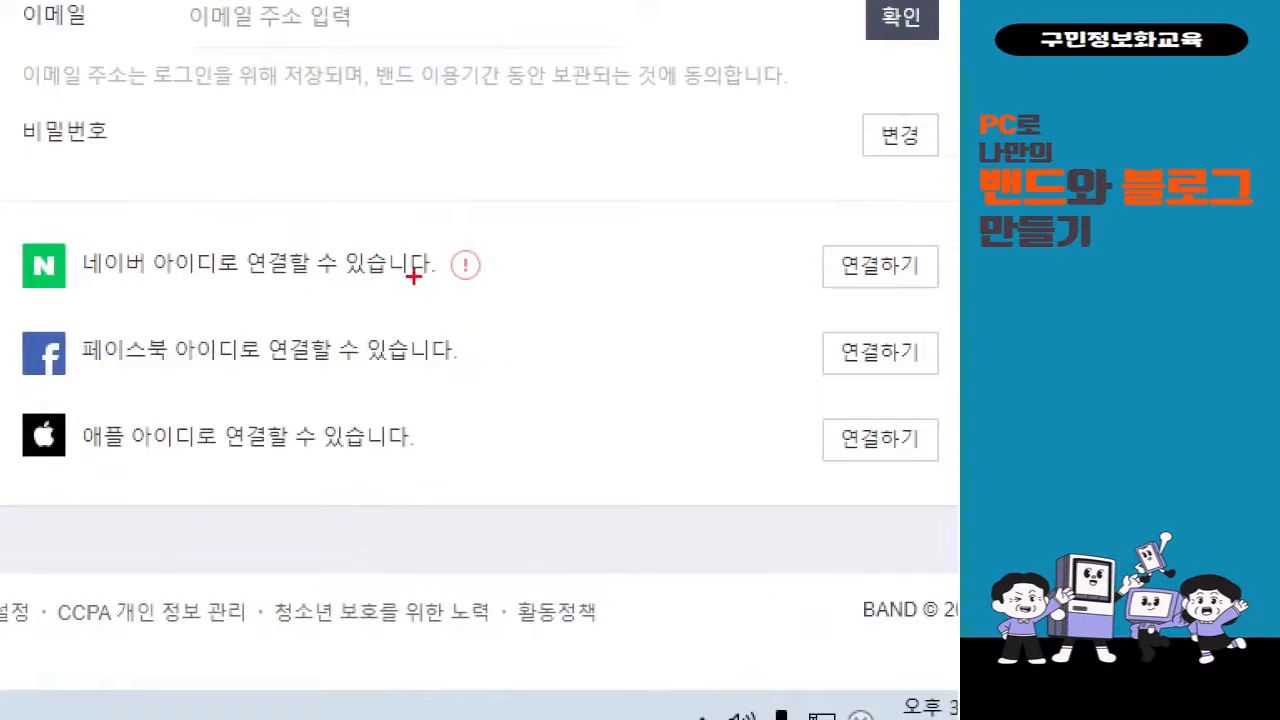
left_click_drag(808, 245, 941, 295)
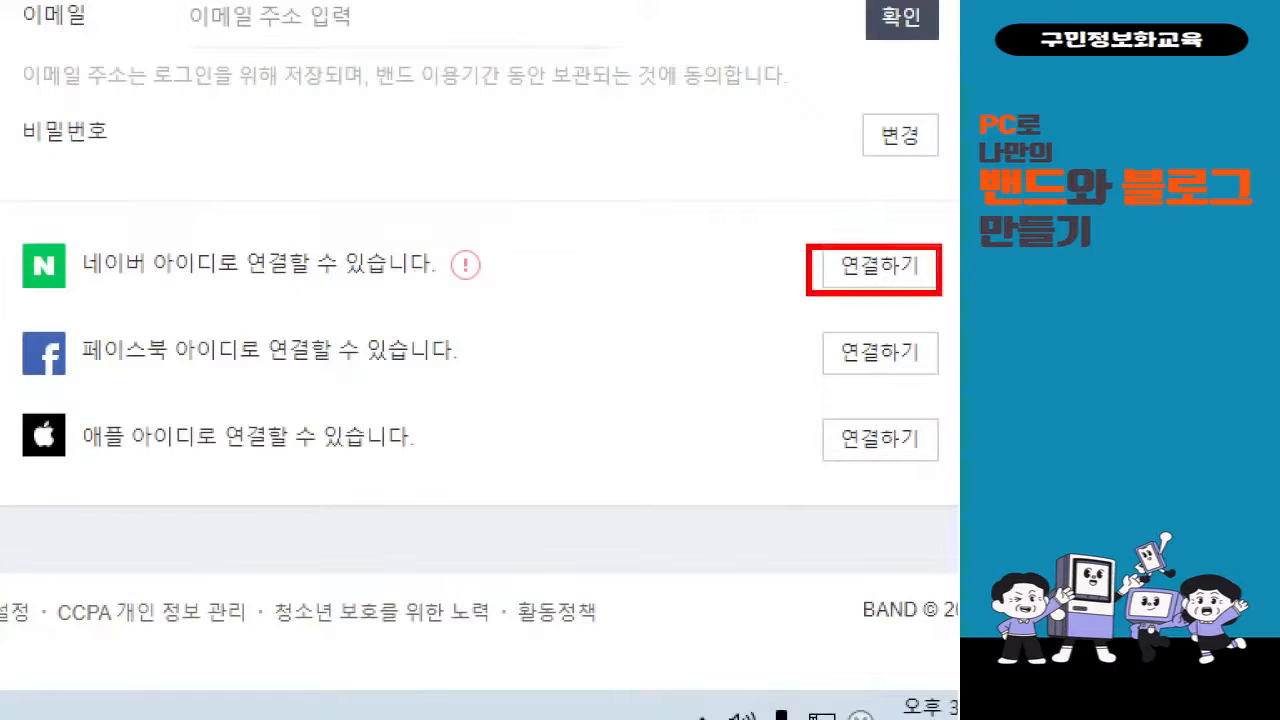
left_click_drag(790, 256, 467, 146)
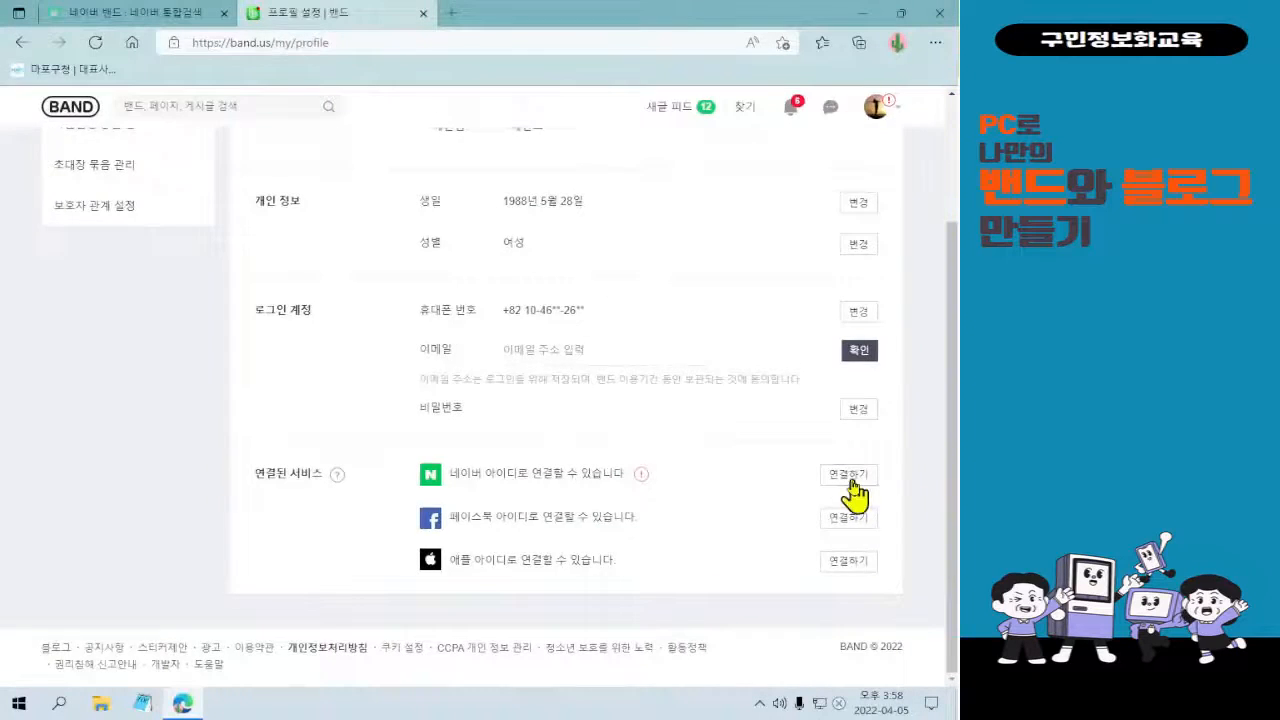
Use 연결하기 beside Naver to link a Naver ID under 연결된 서비스.
left_click(879, 265)
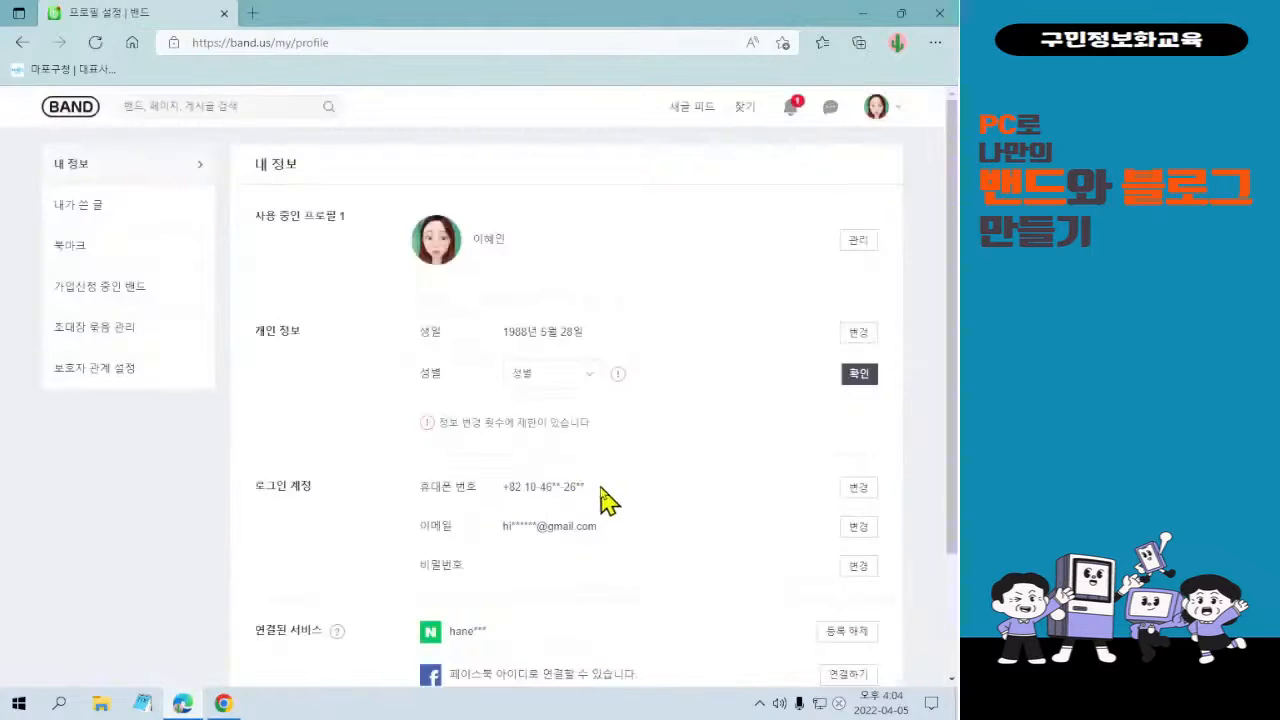
scroll(606, 500, "down", 1)
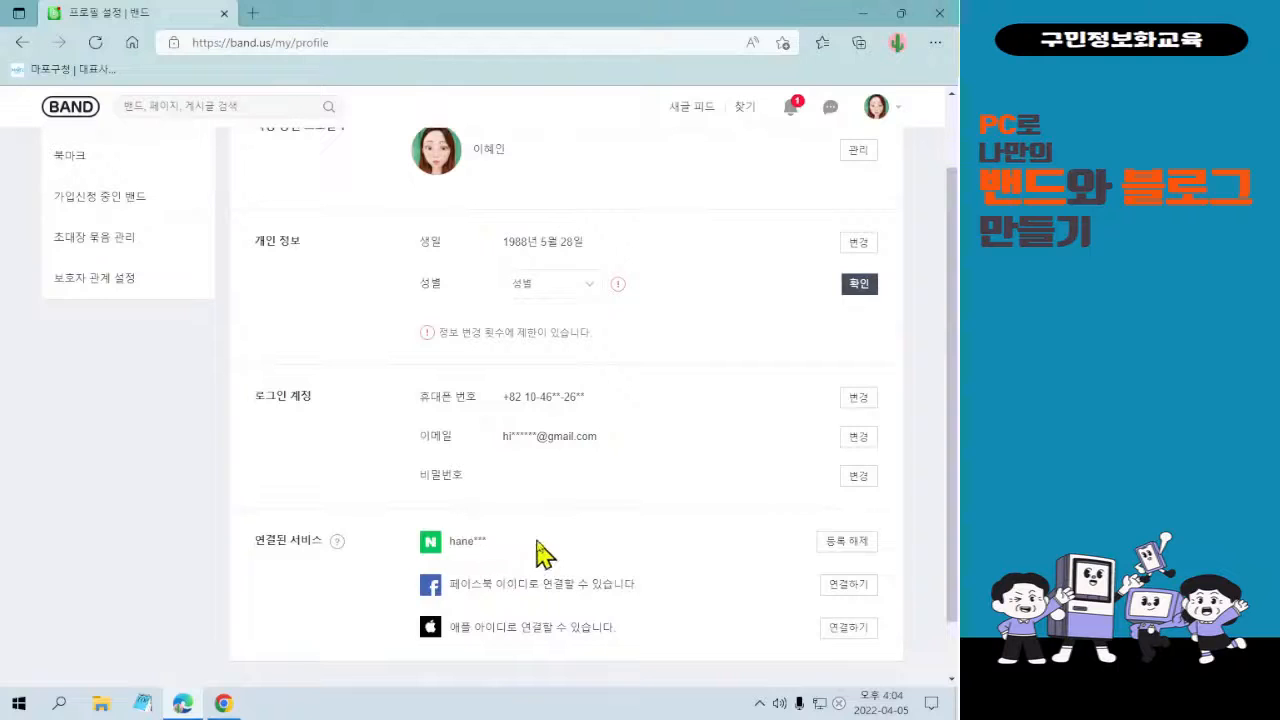
scroll(556, 533, "up", 2)
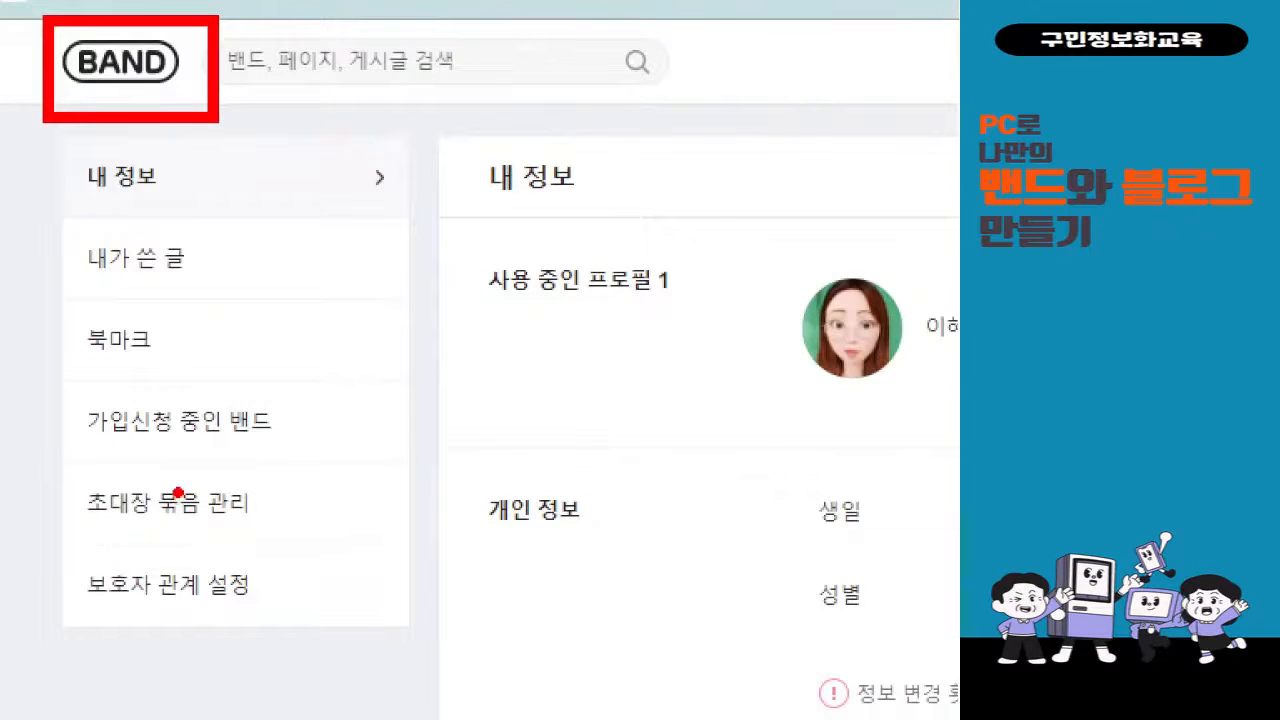
Return to the band.us home via the BAND logo and open the profile avatar menu.
left_click(95, 64)
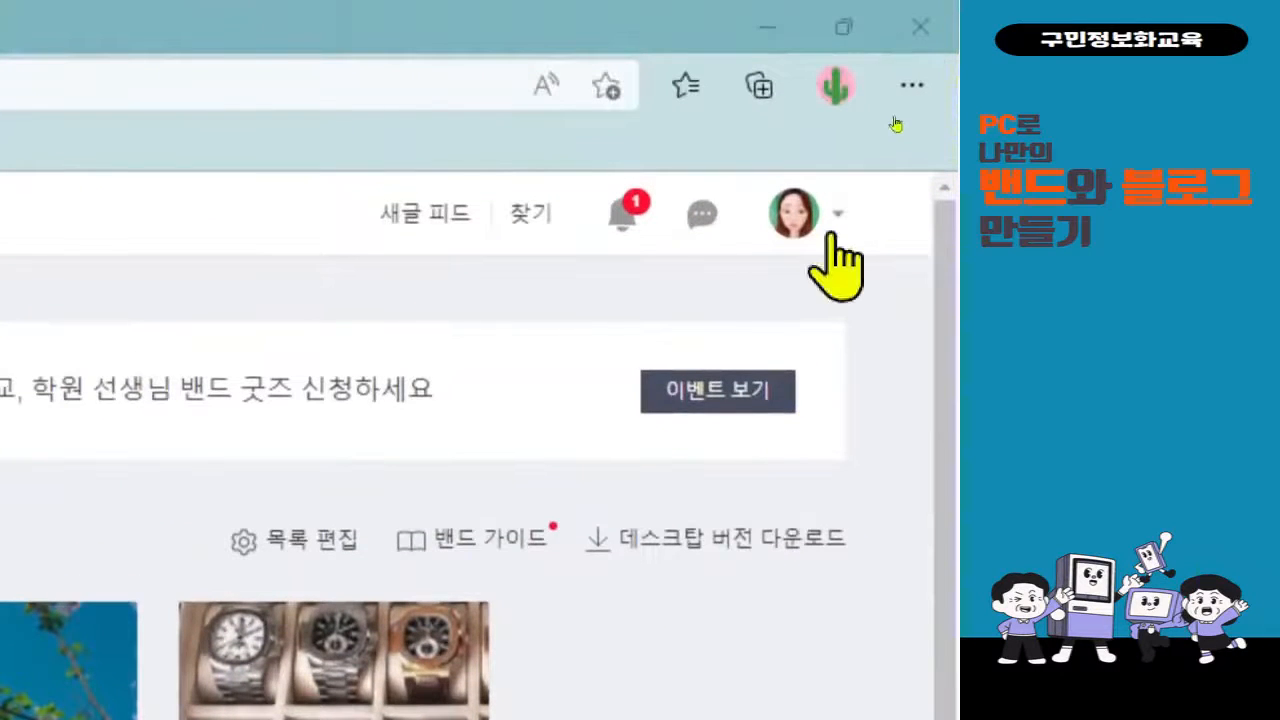
left_click(838, 213)
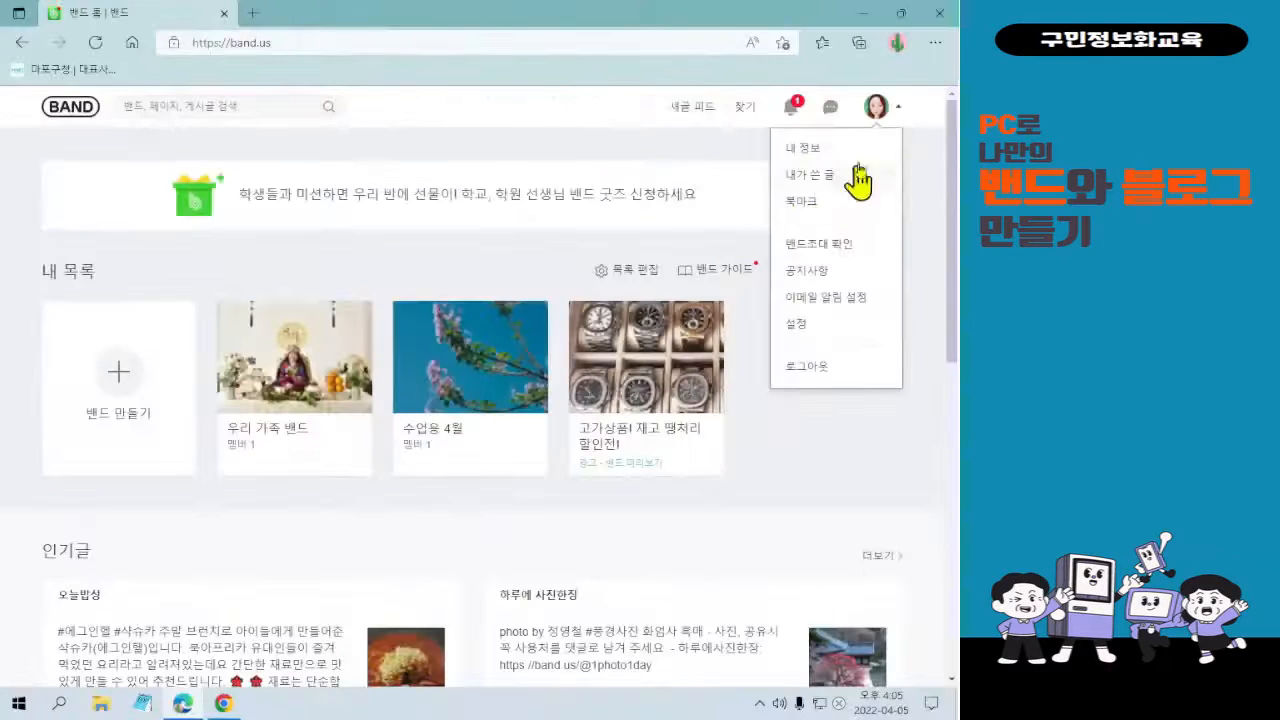
Log out of BAND and reach the 로그인 page, highlighting the 네이버로 로그인 option.
left_click(793, 366)
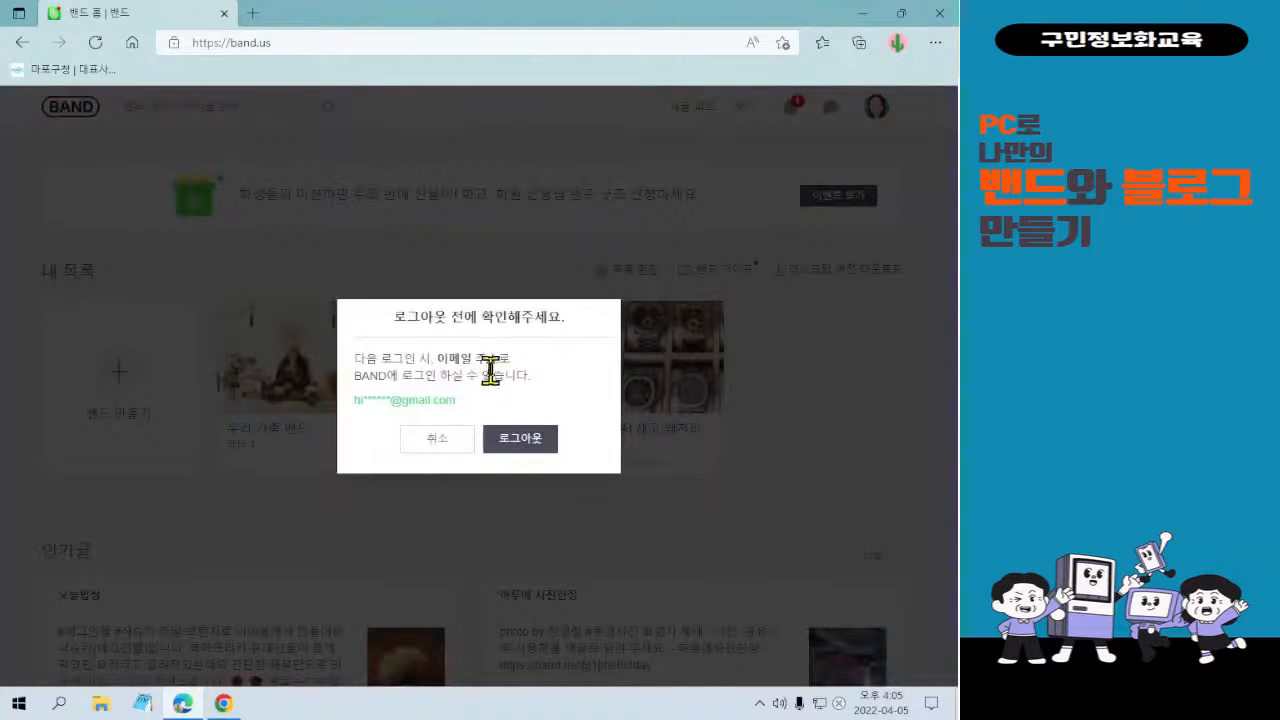
left_click(530, 447)
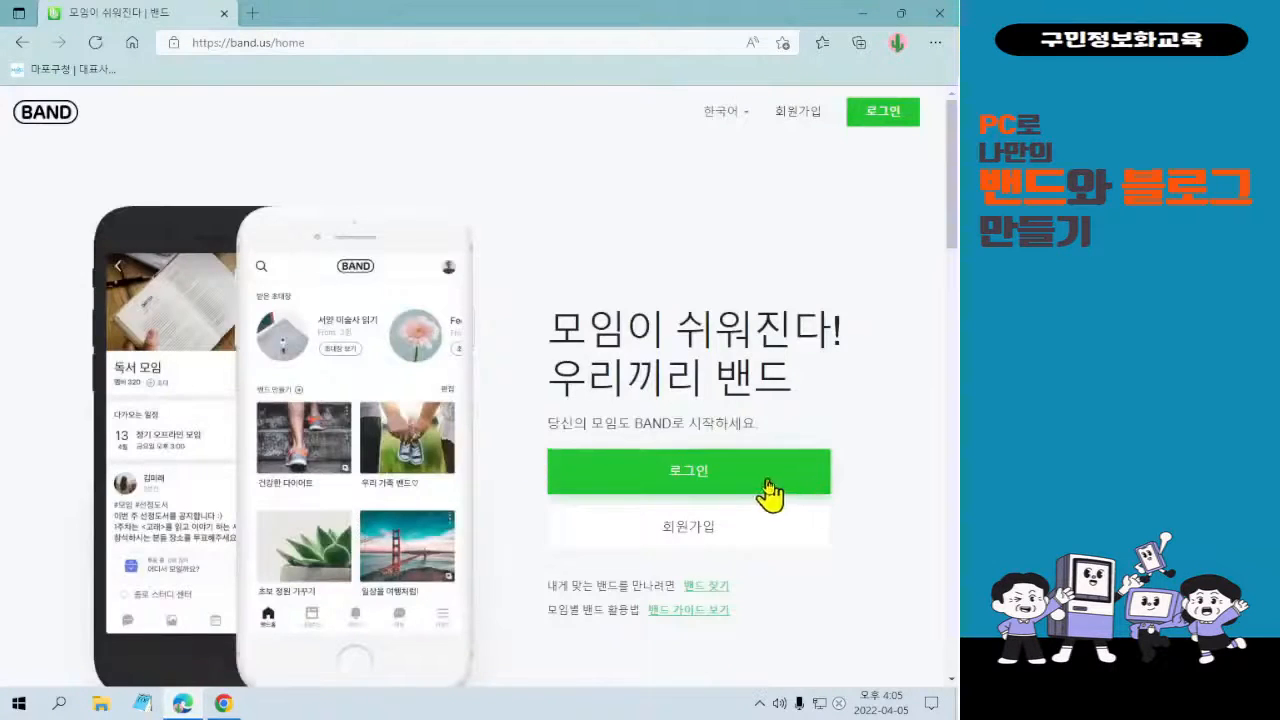
left_click(702, 482)
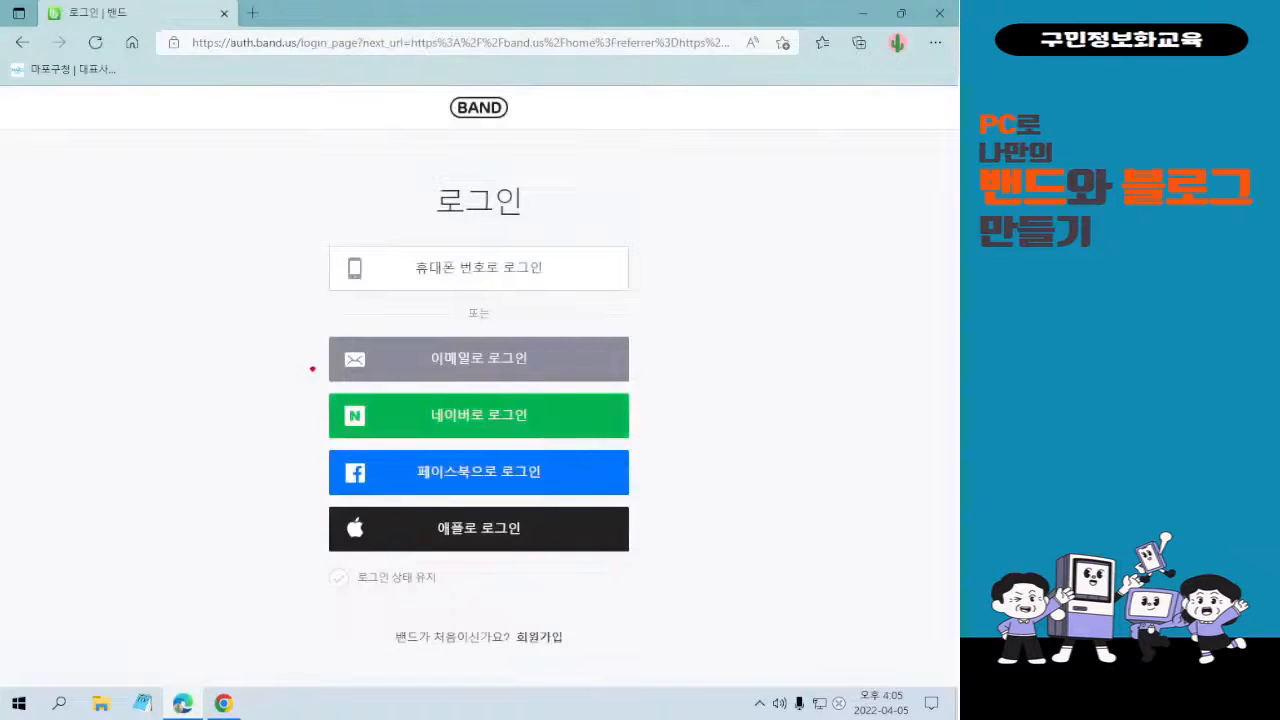
left_click_drag(312, 369, 653, 455)
left_click_drag(676, 396, 721, 374)
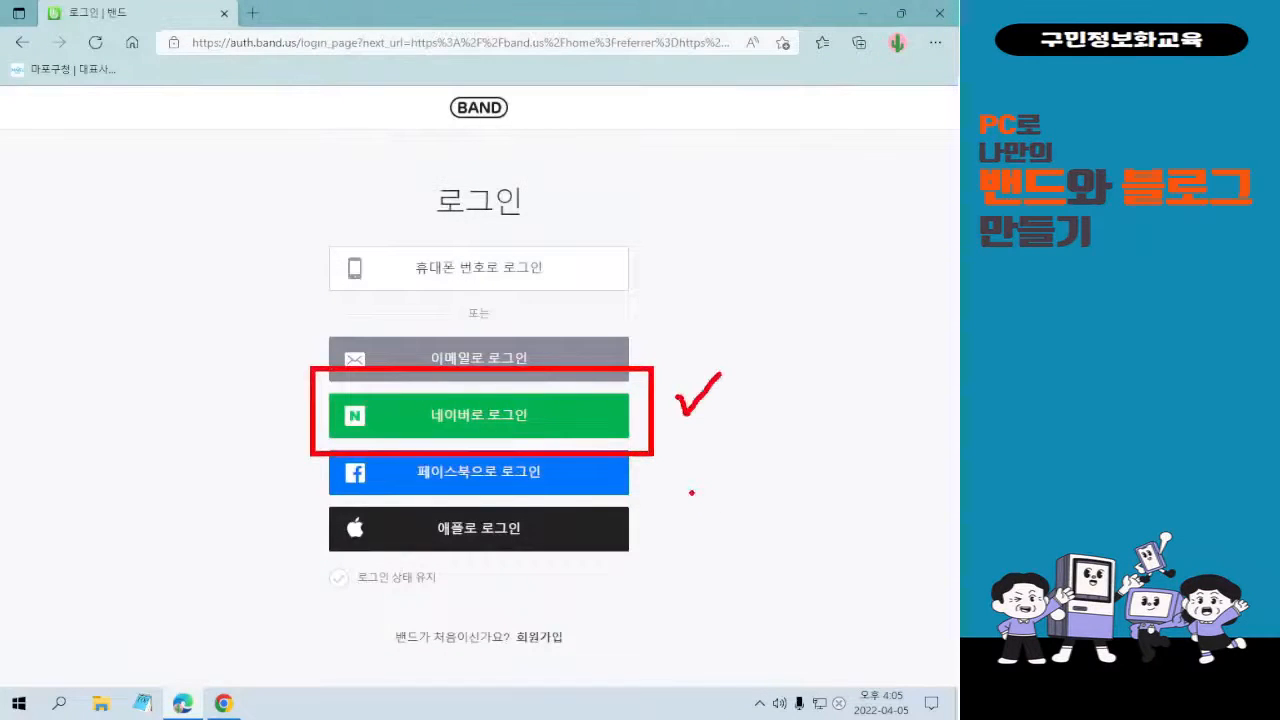
key("Escape")
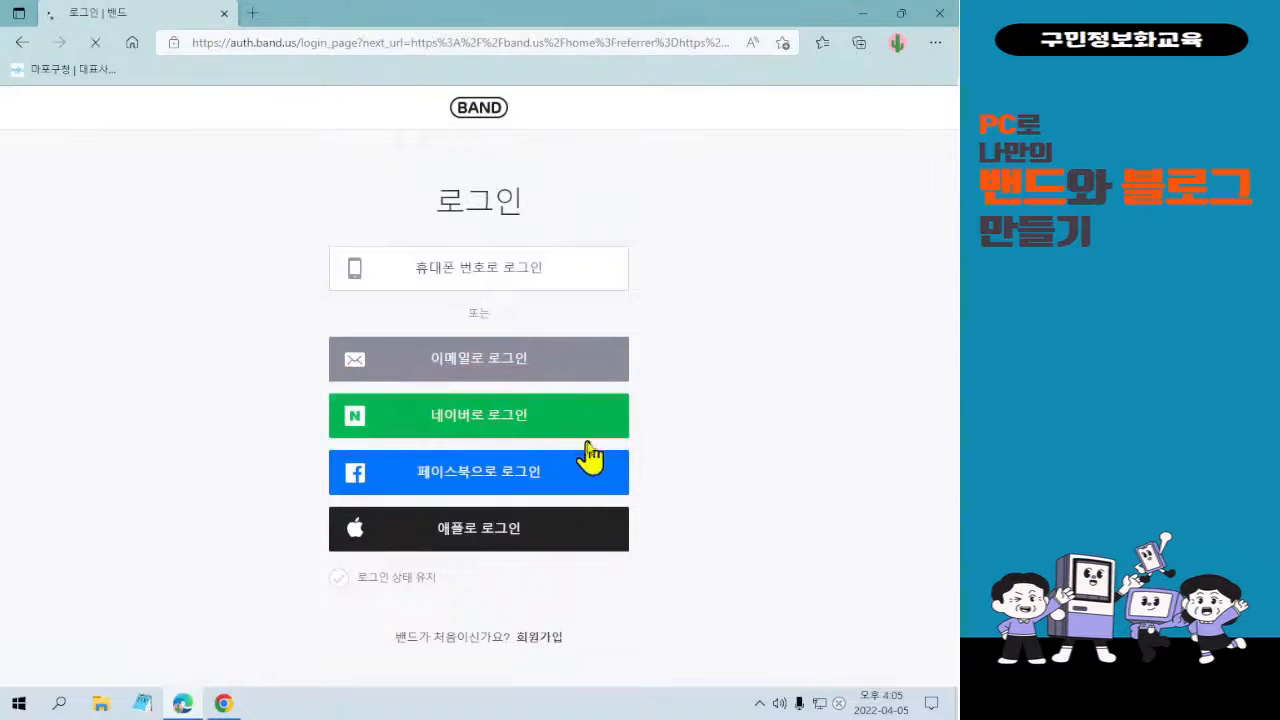
Sign in through 네이버로 로그인 with the Naver ID and account password.
left_click(588, 432)
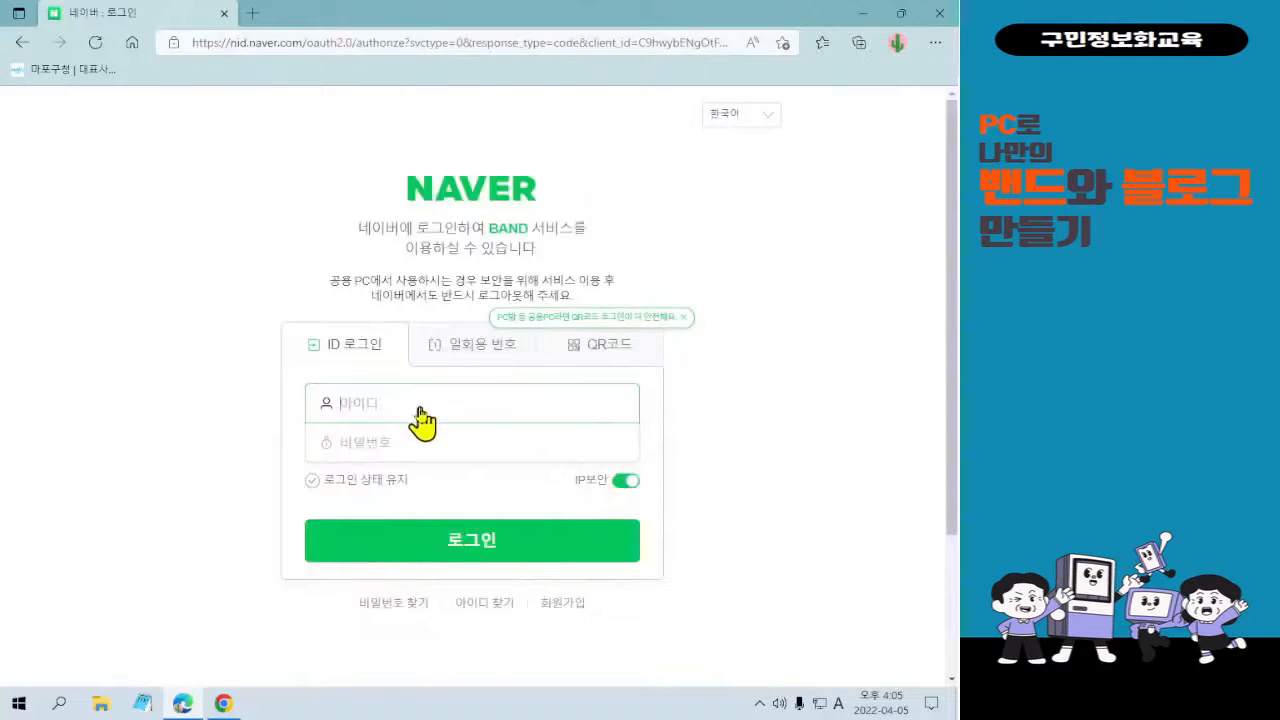
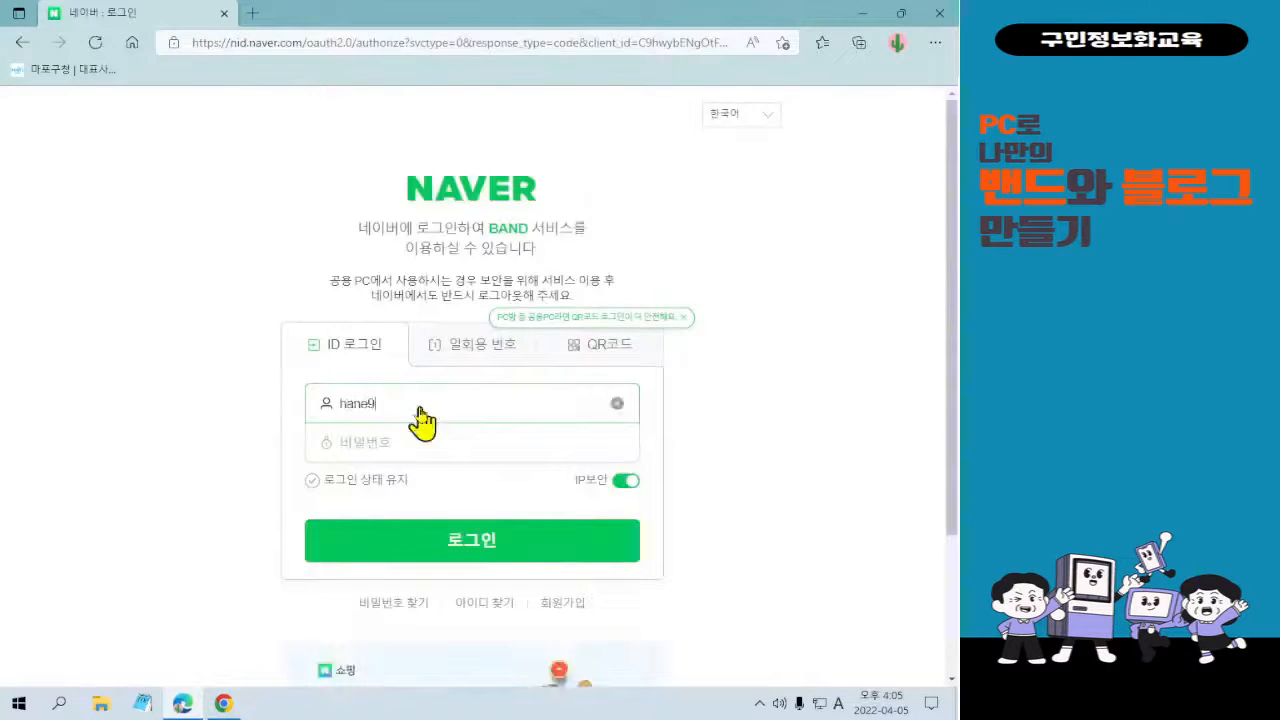
key("Tab")
type("••••••")
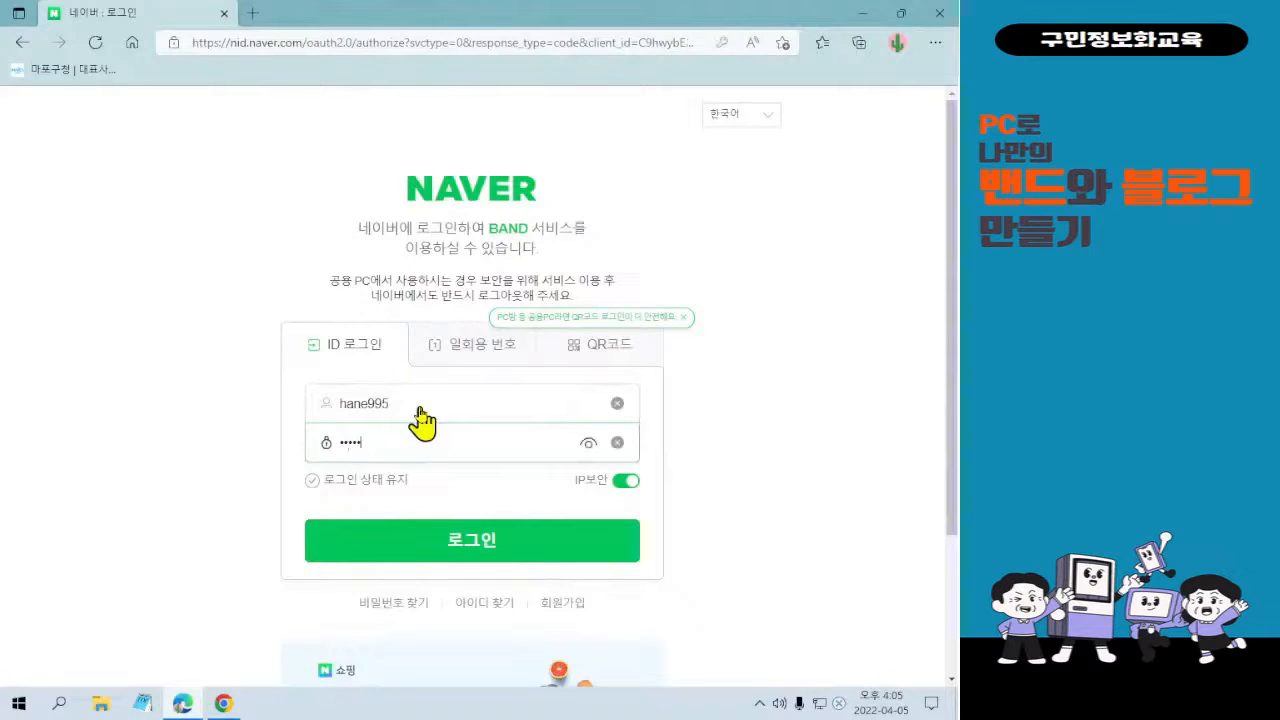
type("••••")
left_click_drag(392, 495, 553, 592)
mouse_move(565, 534)
left_mouse_down()
mouse_move(577, 567)
mouse_move(607, 529)
left_mouse_up()
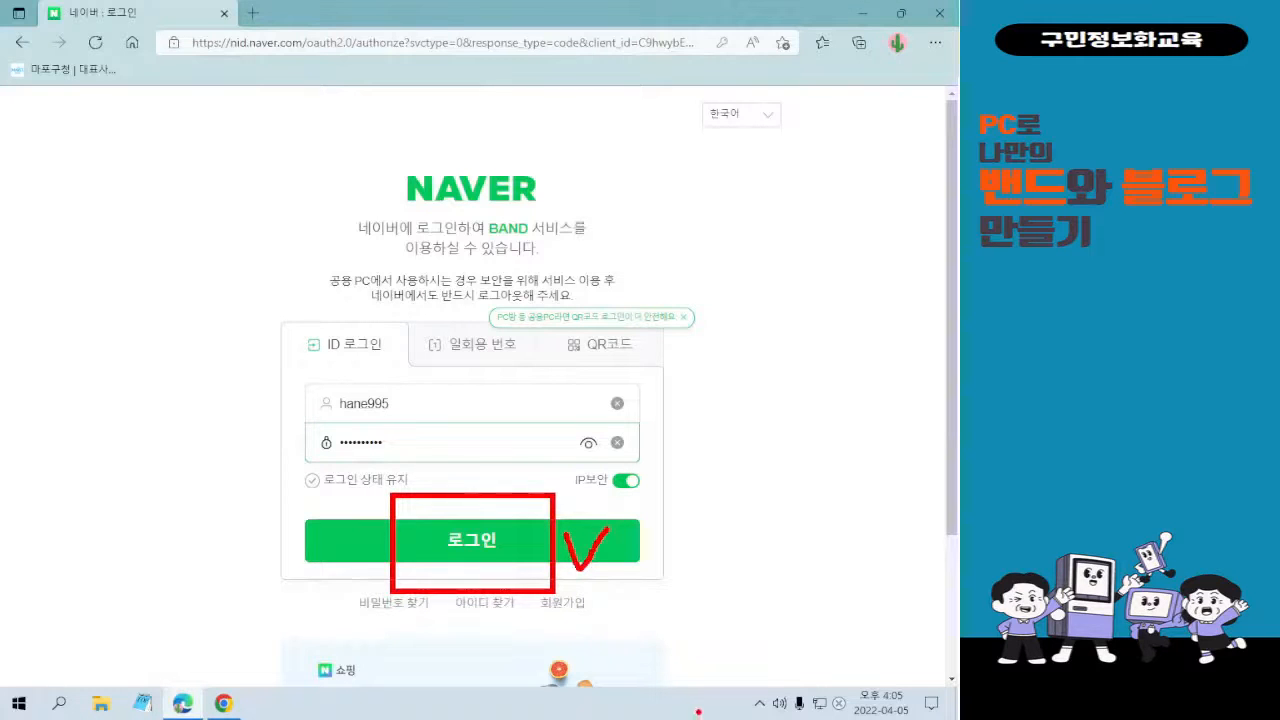
key("Escape")
left_click(568, 545)
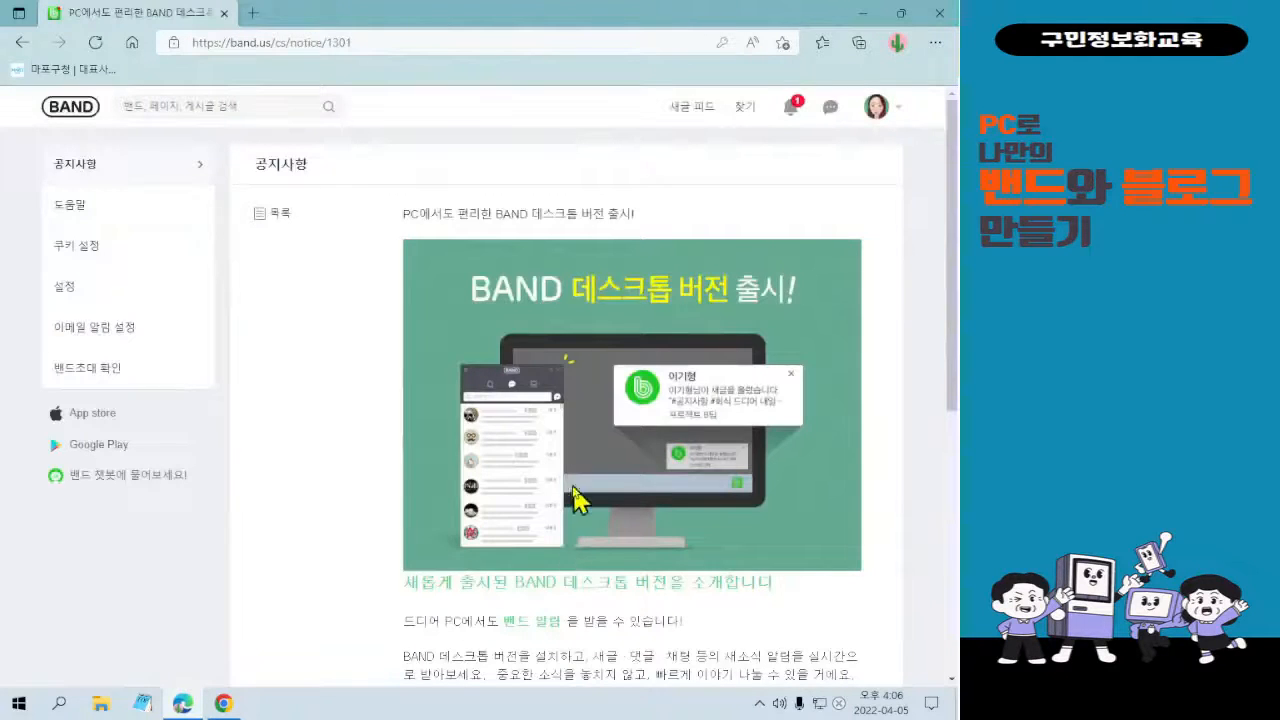
Leave the desktop-version 공지사항 notice for the band.us home via the BAND logo.
left_click(76, 110)
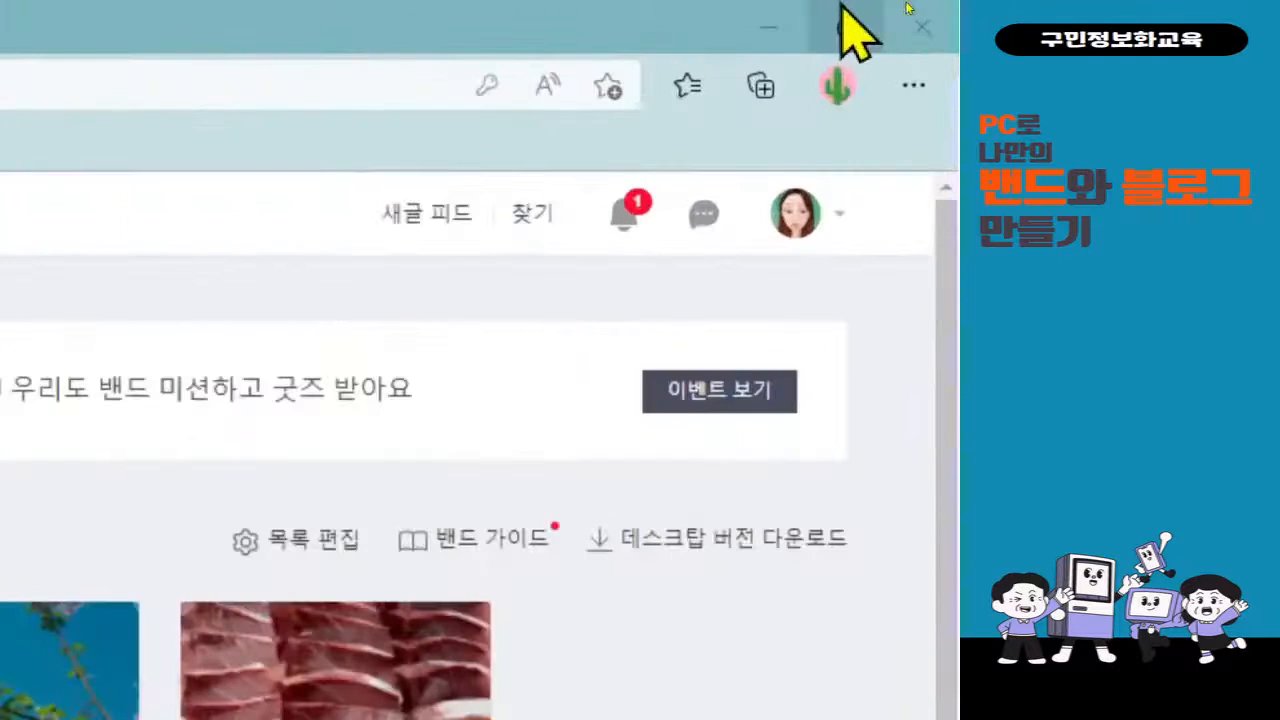
Save the BAND home page as favourite '밴드 홈 | 밴드' in the 즐겨찾기 모음 folder.
left_click(610, 86)
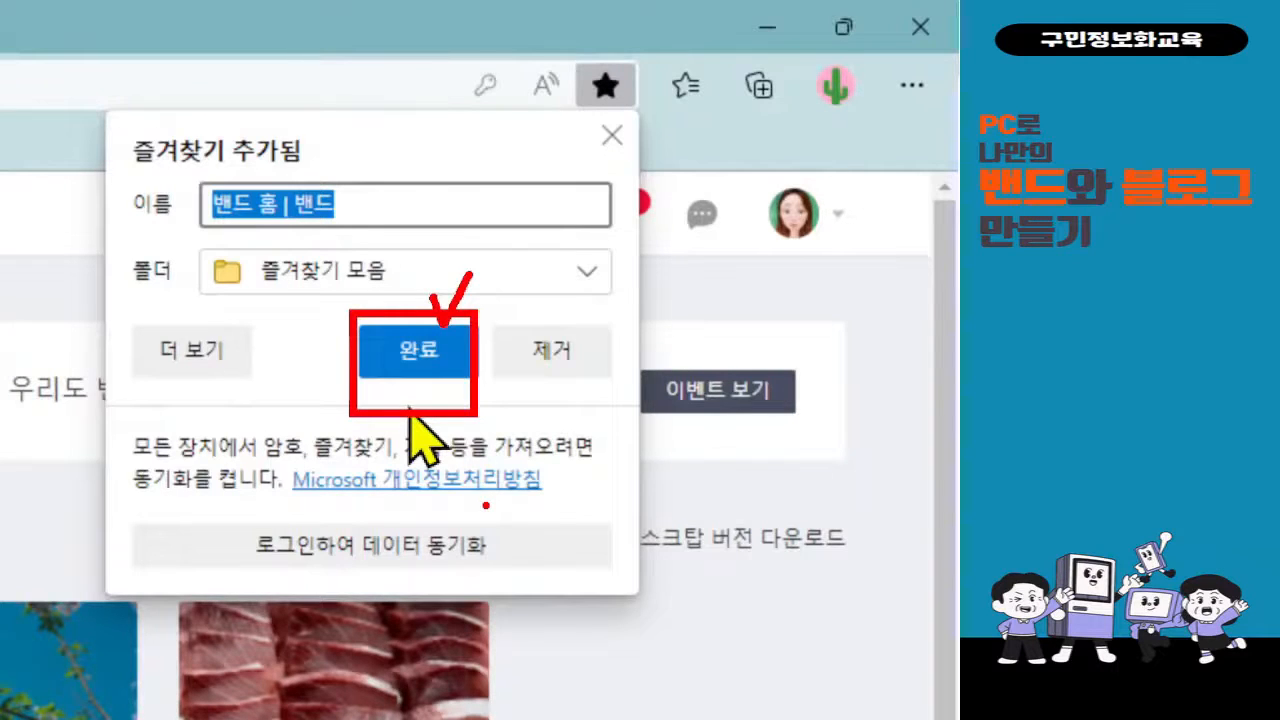
left_click(430, 362)
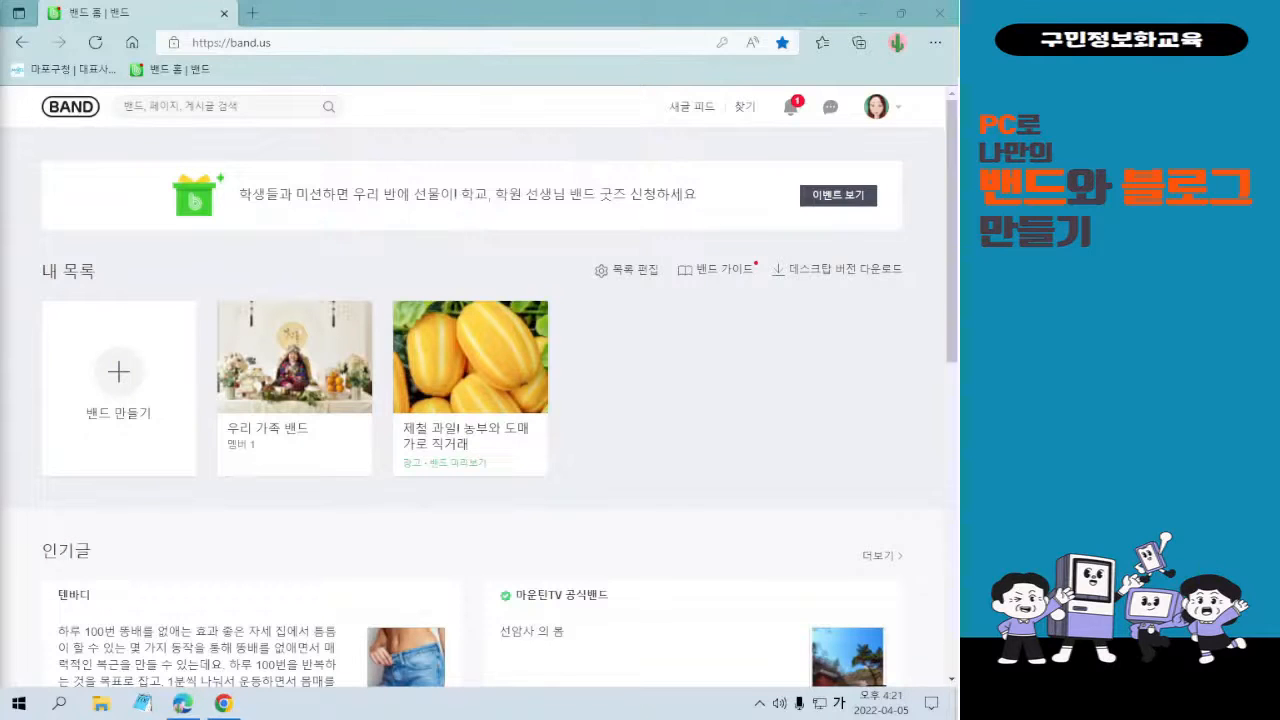
Switch keyboard input from Korean to English and open a new blank Edge tab.
key("Hangul")
key("Hangul")
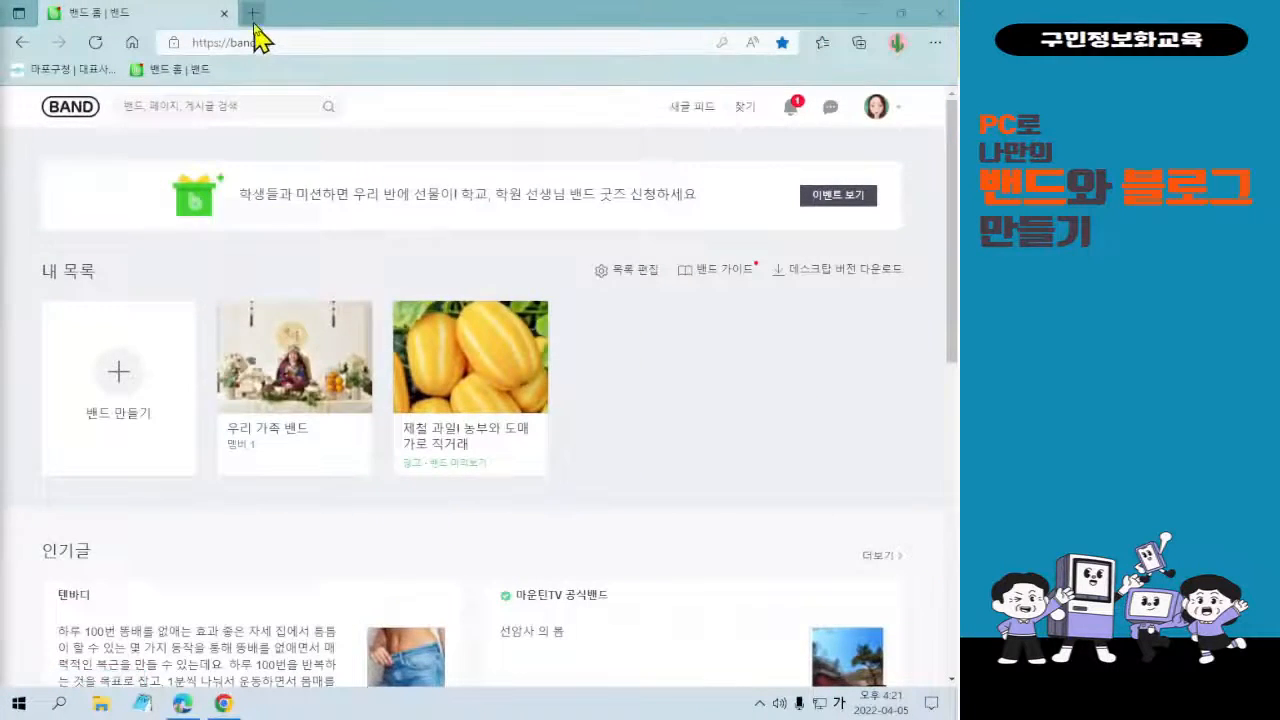
left_click(253, 14)
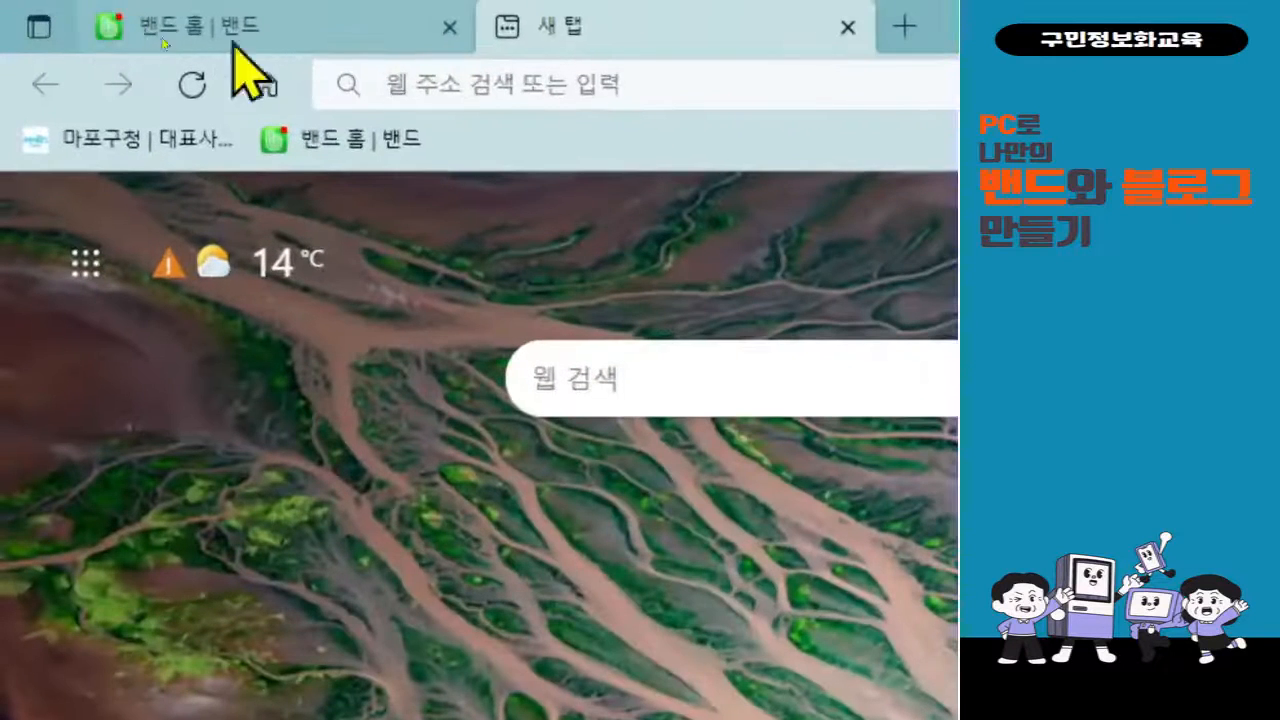
Search the web for 'pexels' from the new Edge tab's address bar.
left_click(522, 86)
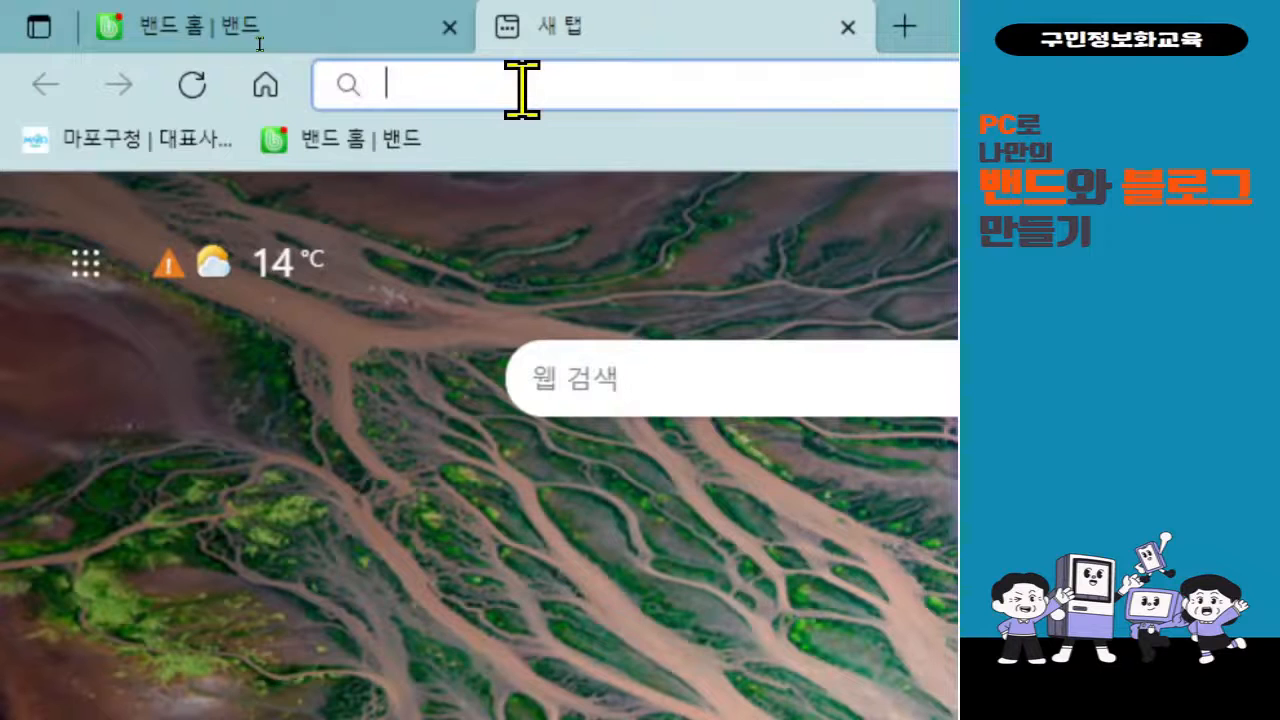
type("ㅔ")
key("BackSpace")
type("pe")
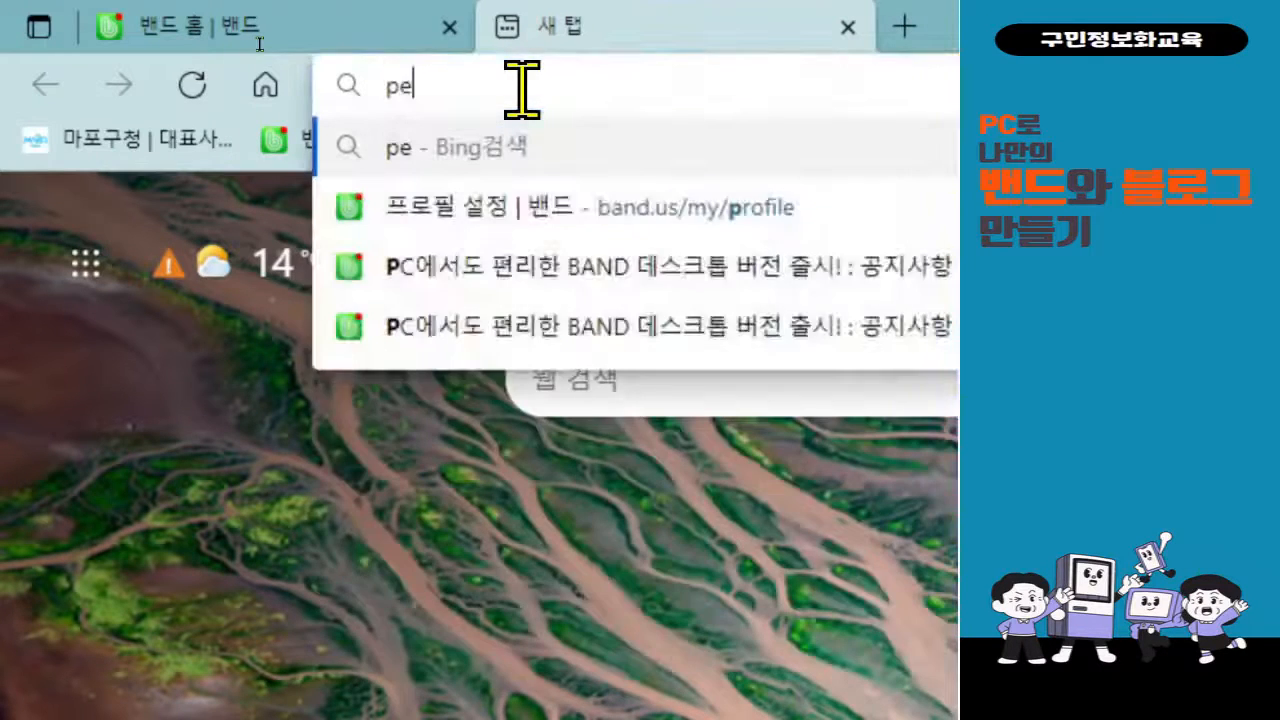
type("xels")
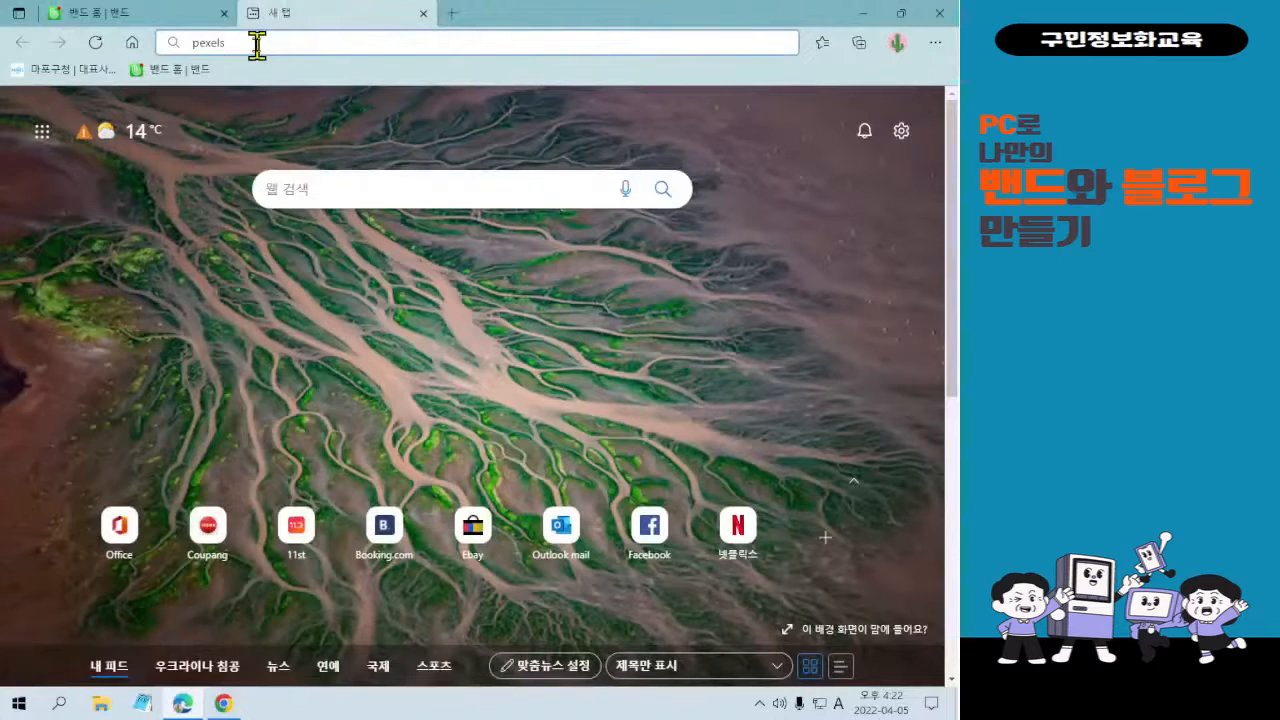
key("Return")
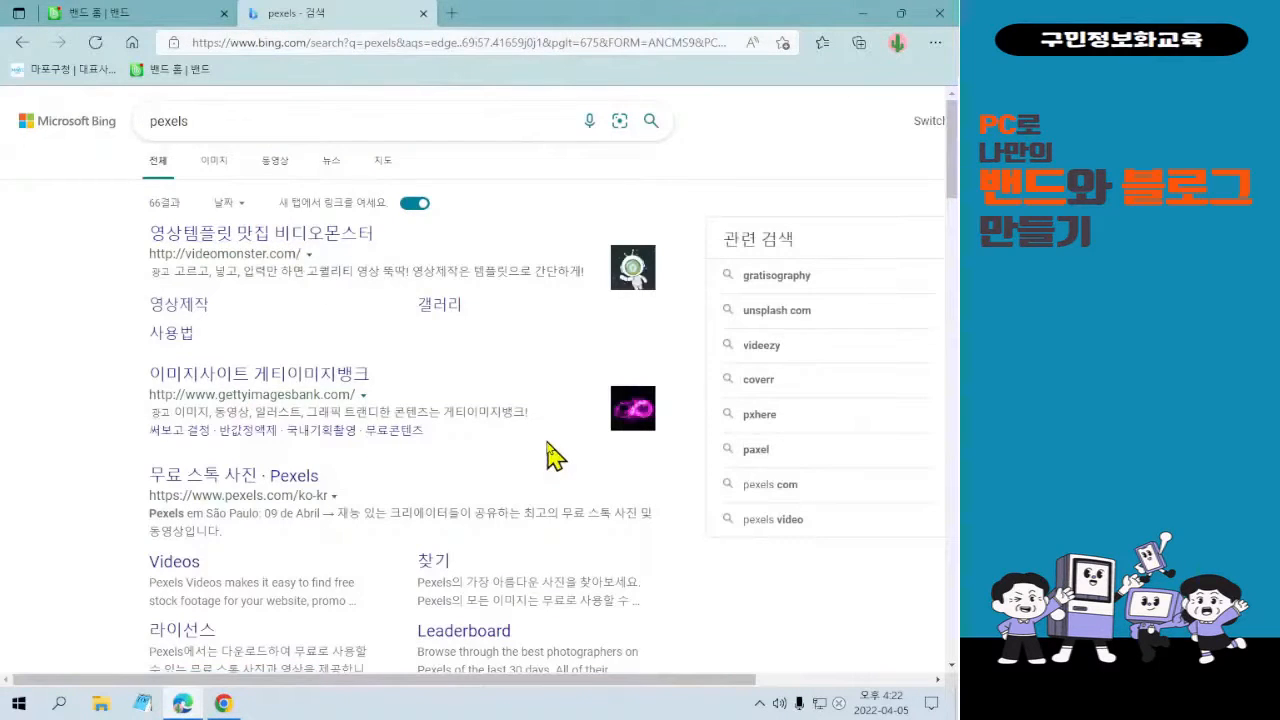
scroll(551, 450, "down", 3)
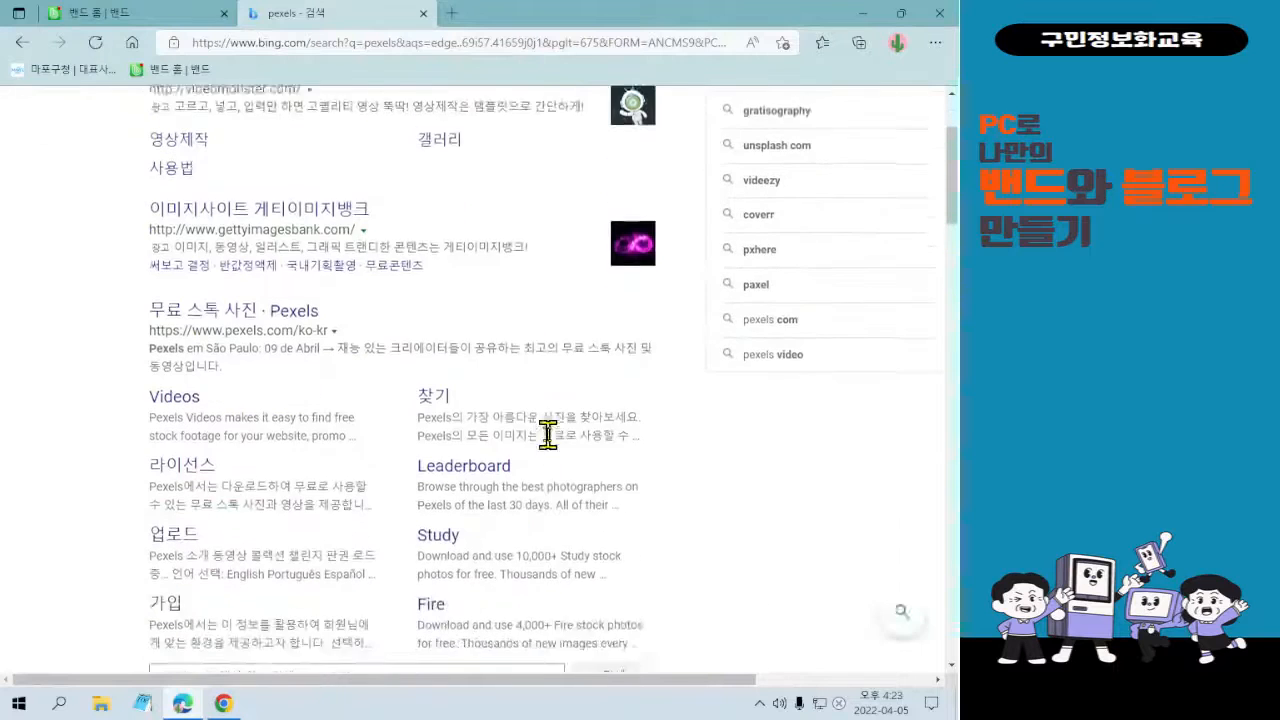
scroll(558, 450, "down", 5)
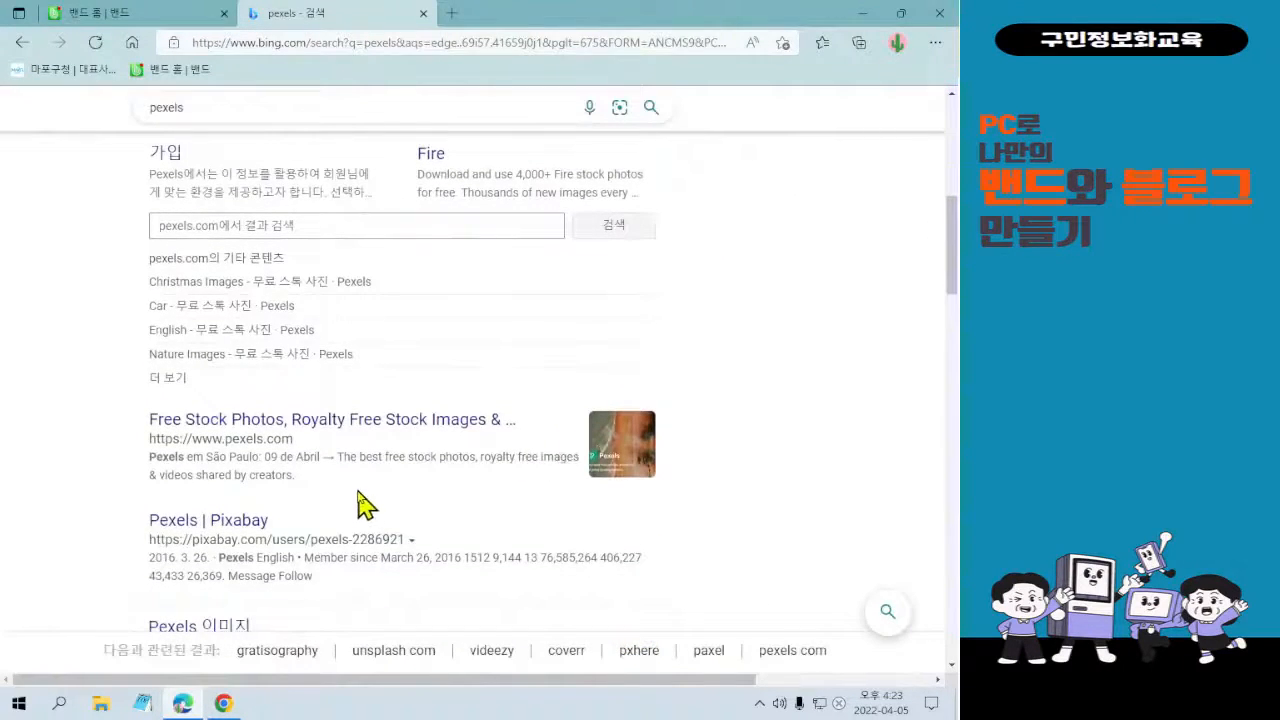
scroll(358, 505, "down", 1)
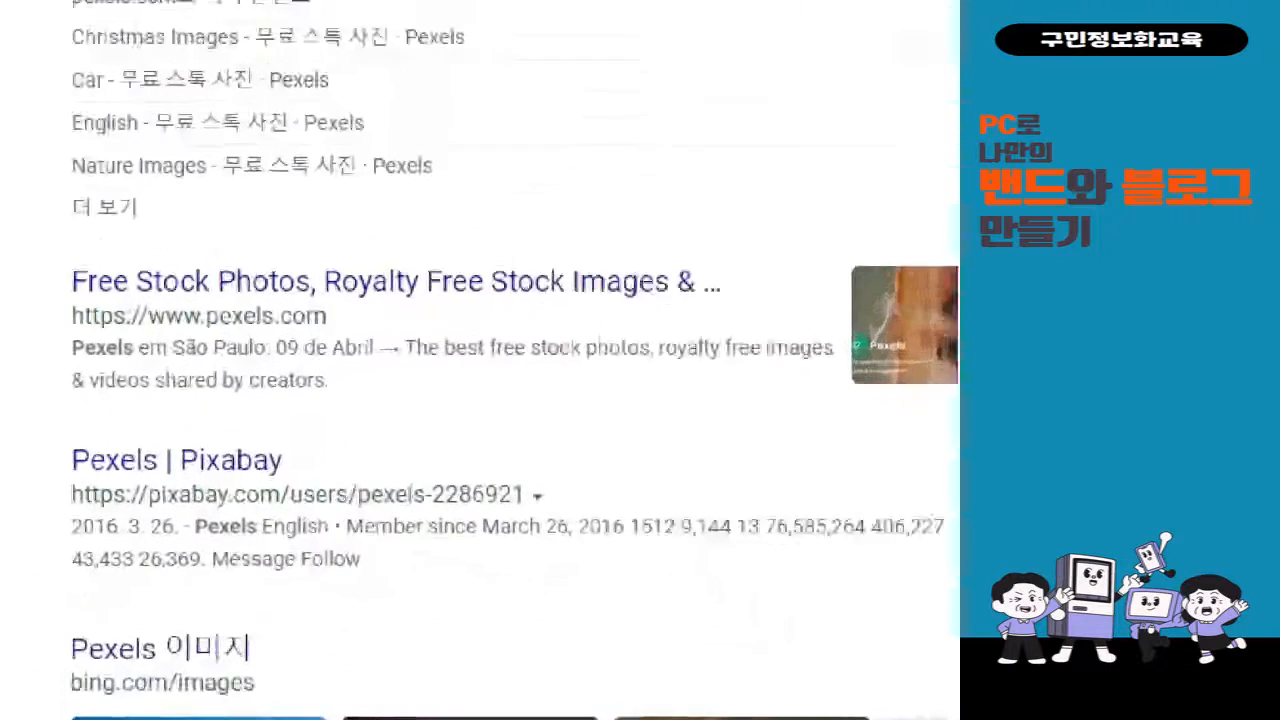
mouse_move(38, 236)
left_mouse_down()
mouse_move(528, 310)
mouse_move(836, 316)
mouse_move(806, 324)
left_mouse_up()
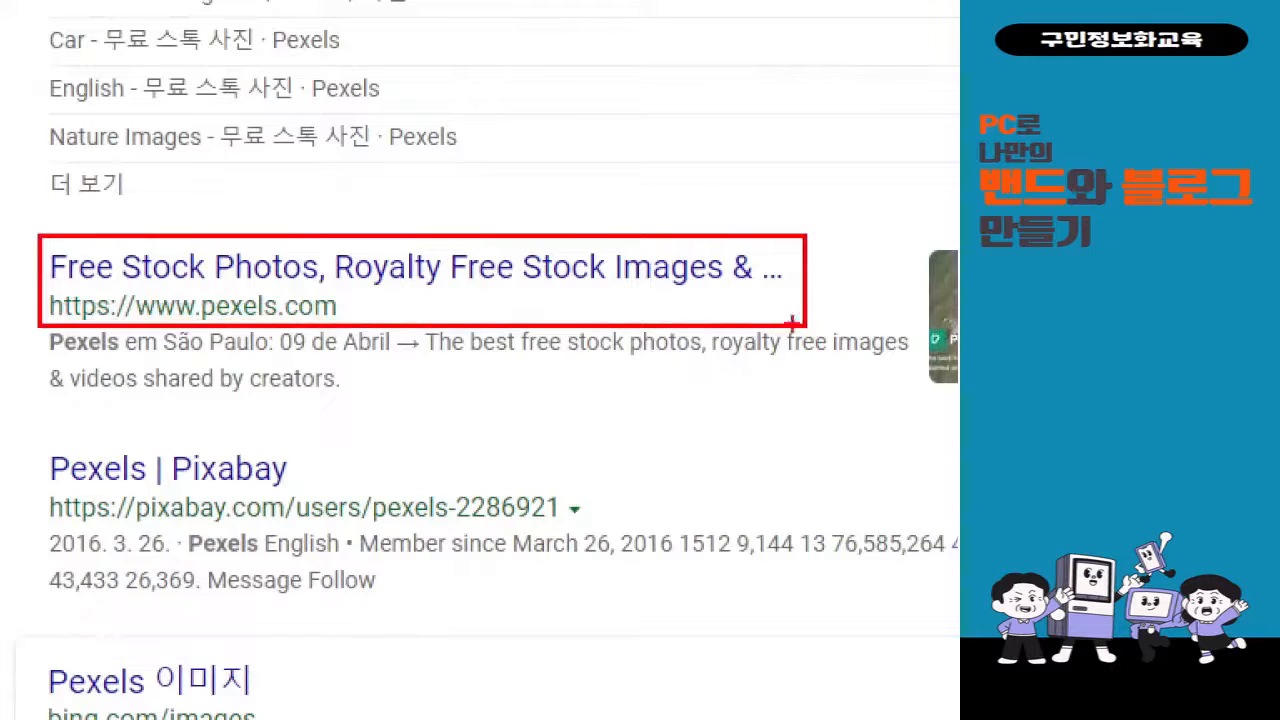
left_click_drag(616, 186, 670, 158)
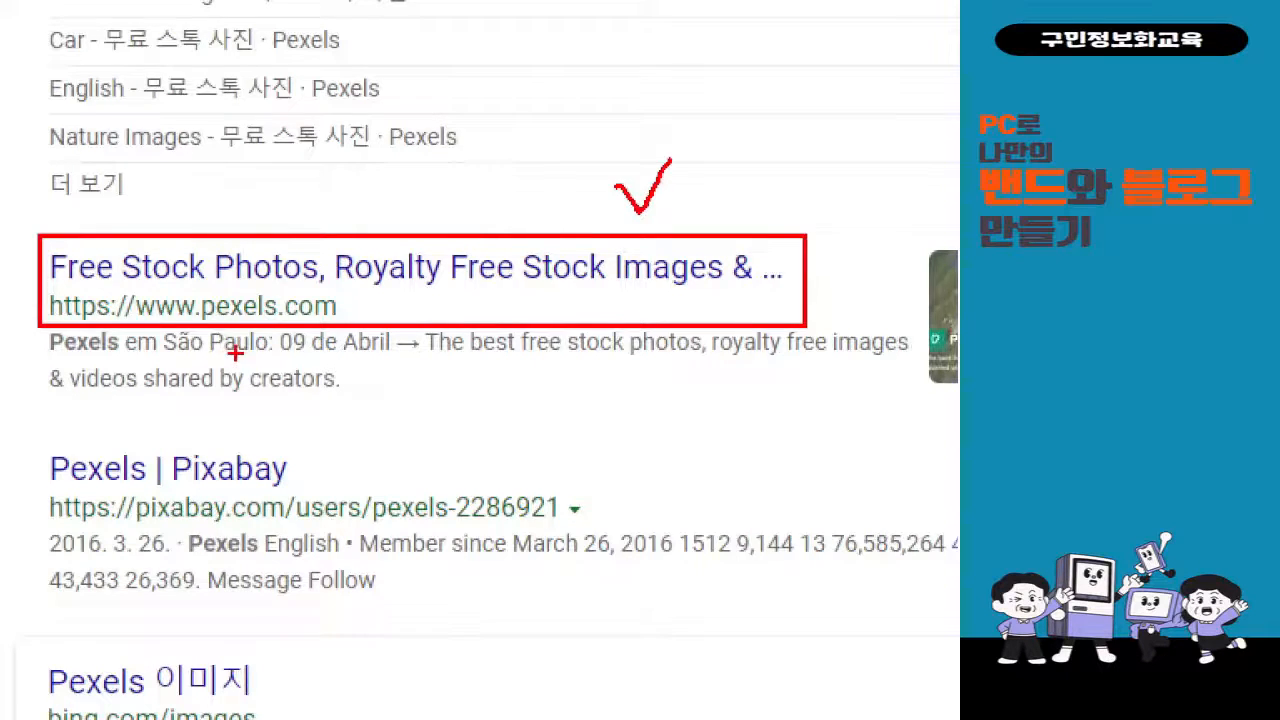
left_click(335, 268)
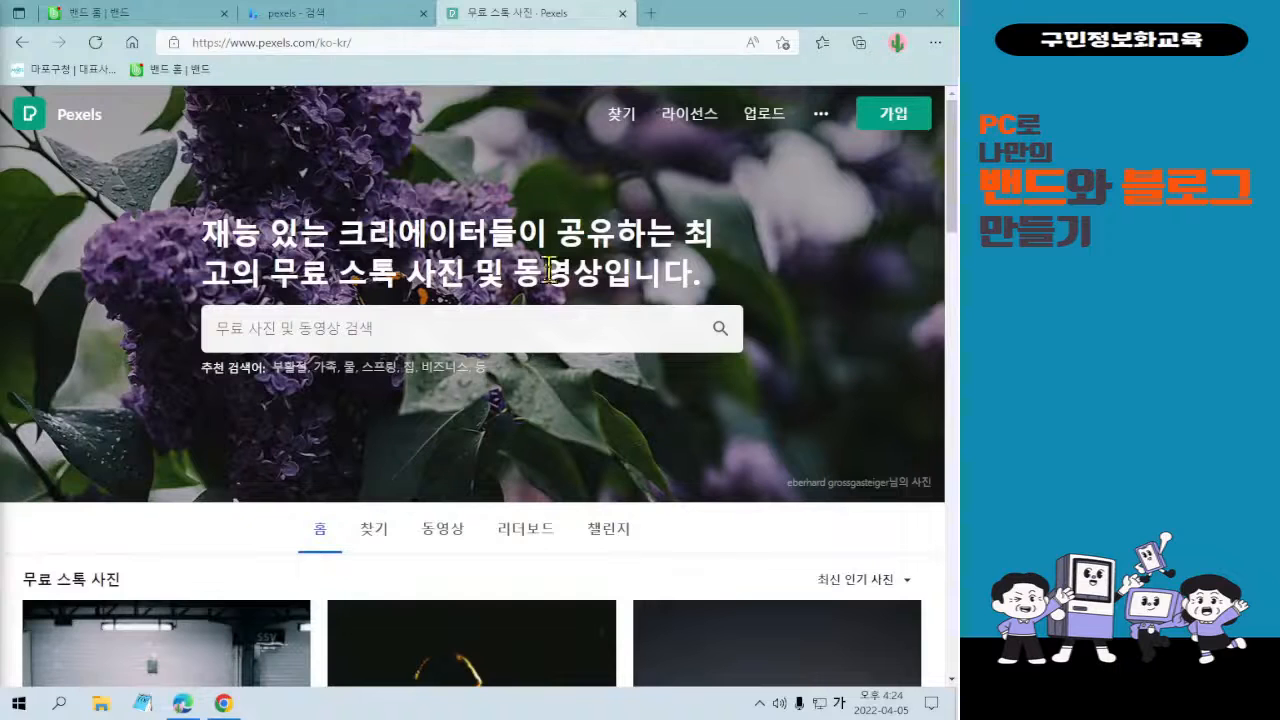
Activate the Pexels home search box to show popular topics like 부활절, 가족 and 커피.
left_click(376, 328)
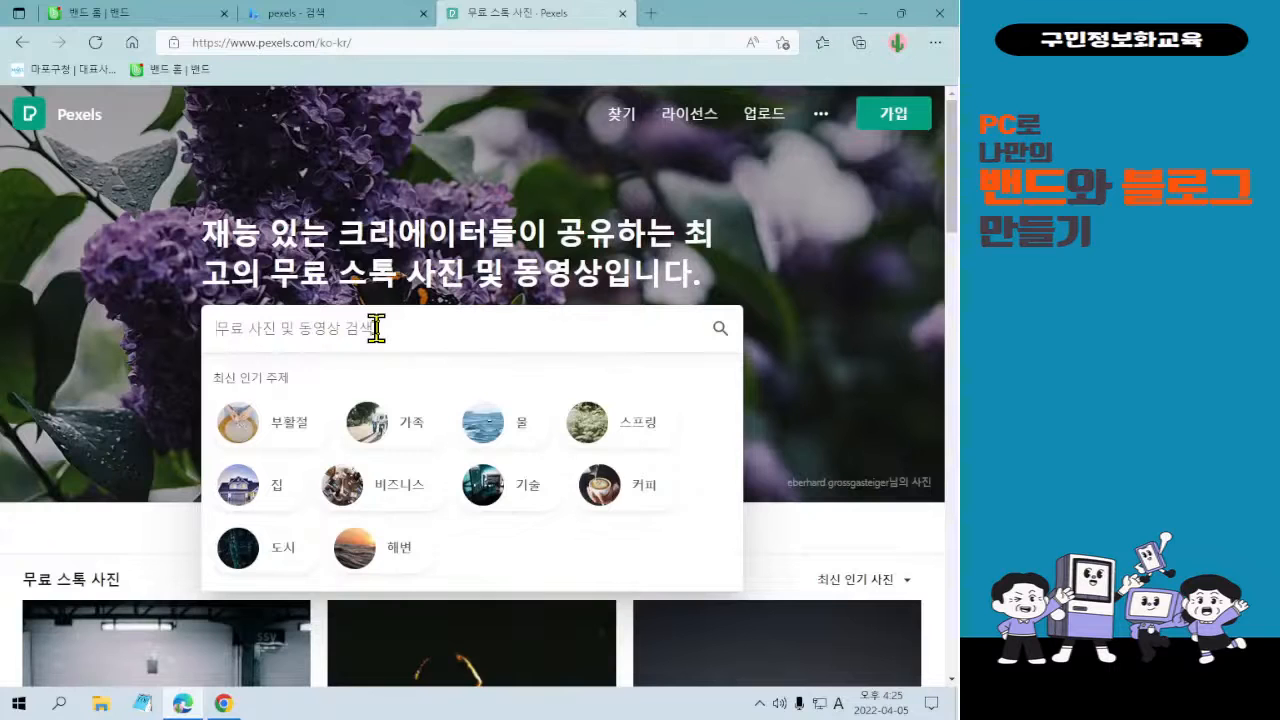
Search Pexels for 자연 to list nature photos.
type("자연")
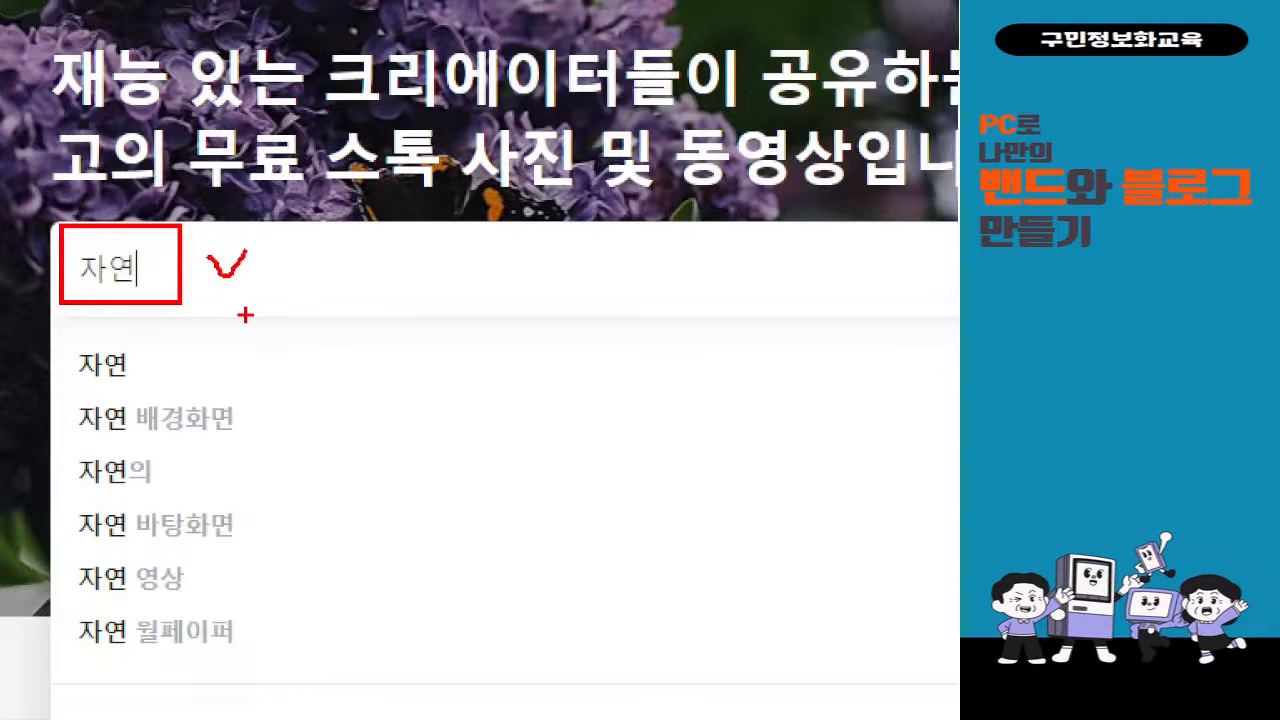
mouse_move(183, 384)
left_mouse_down()
mouse_move(60, 381)
mouse_move(205, 394)
left_mouse_up()
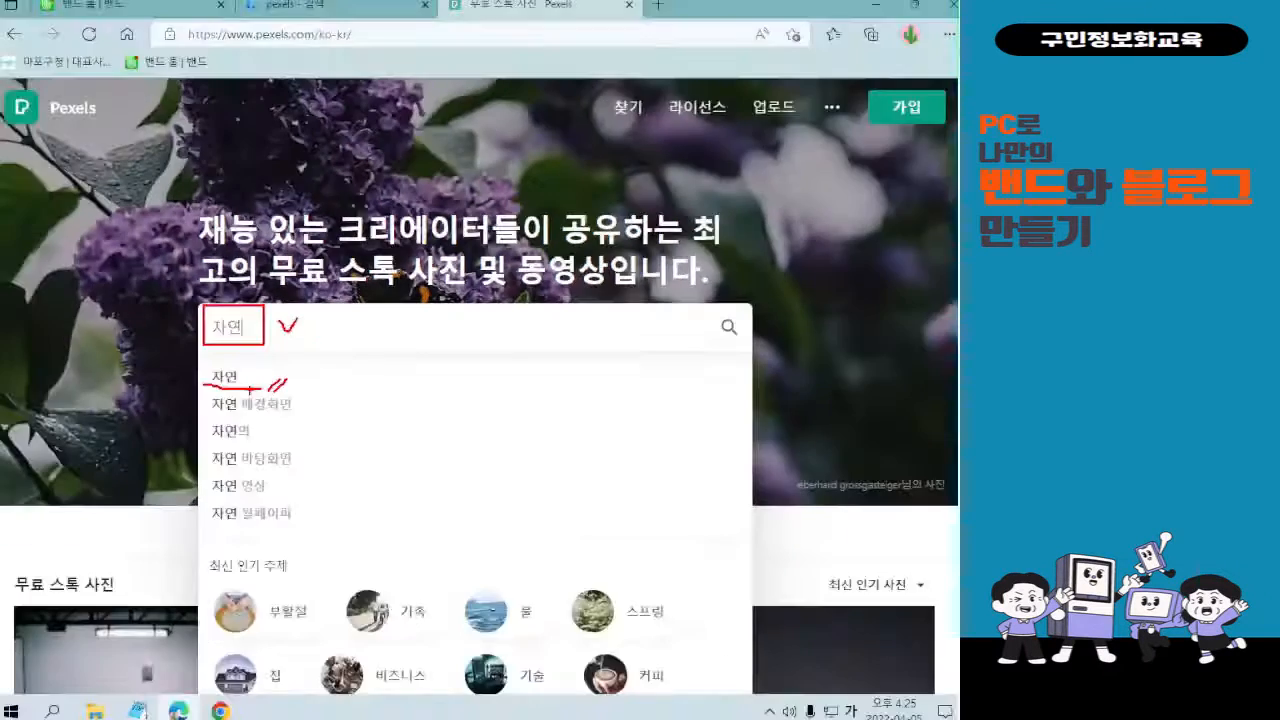
key("Return")
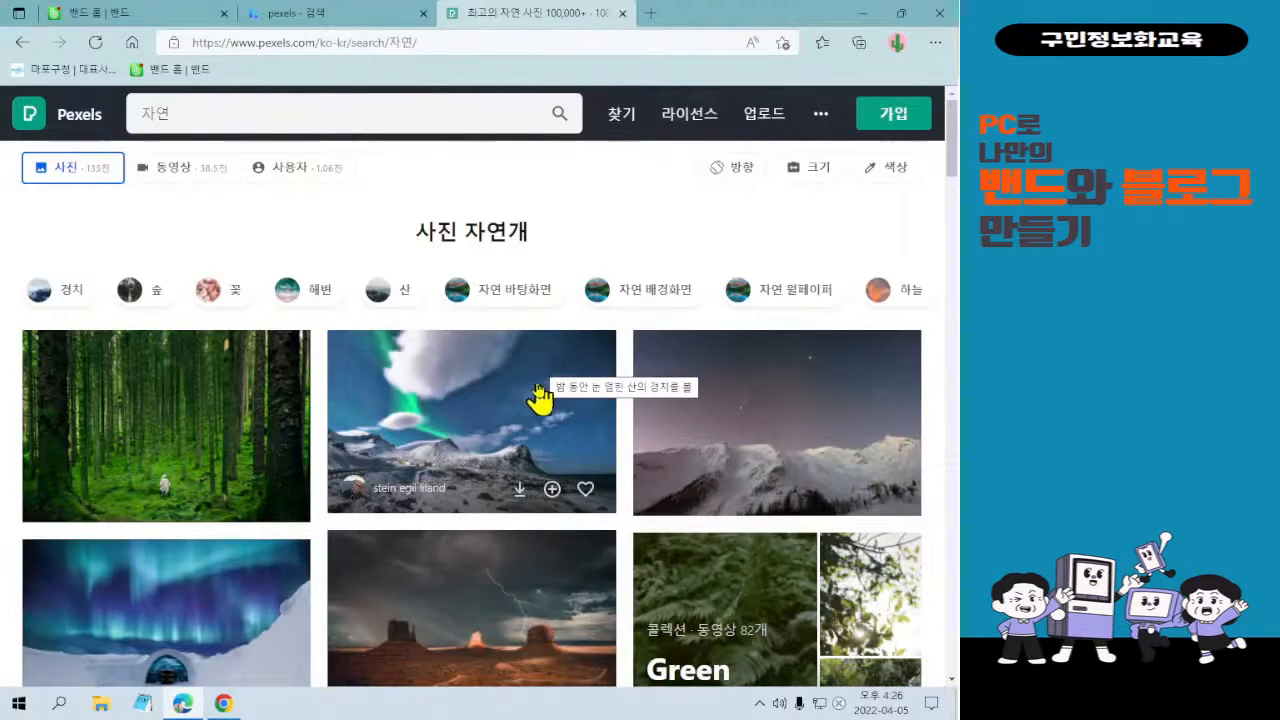
scroll(646, 531, "down", 1)
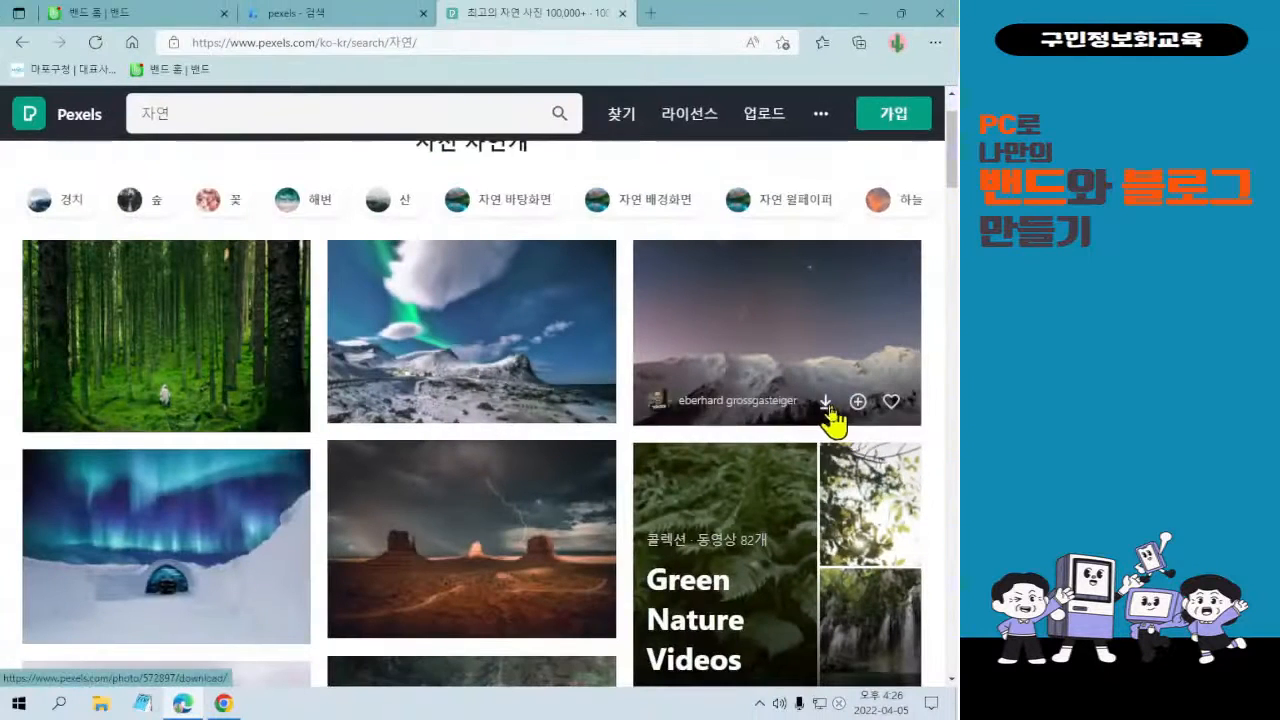
Download the snowy mountains starry-sky photo (pexels-eberhard-grossgasteiger-572897.jpg) and close the thank-you message.
left_click(830, 425)
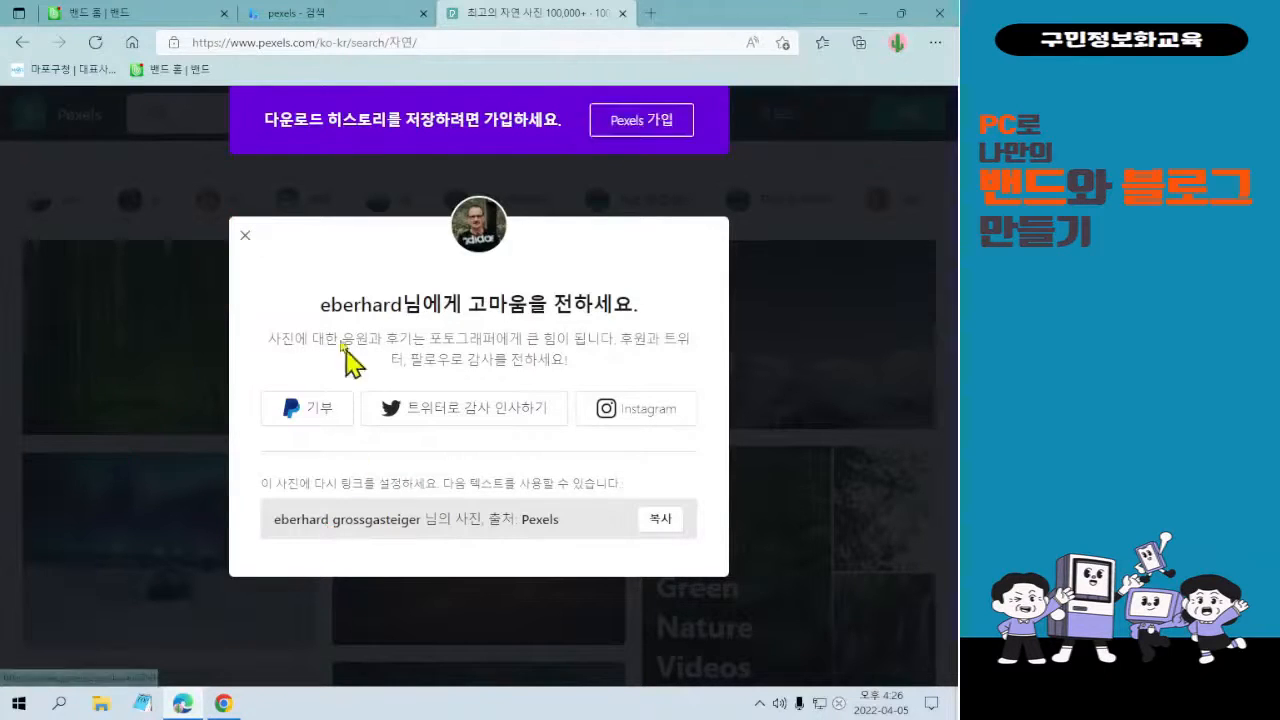
left_click(245, 236)
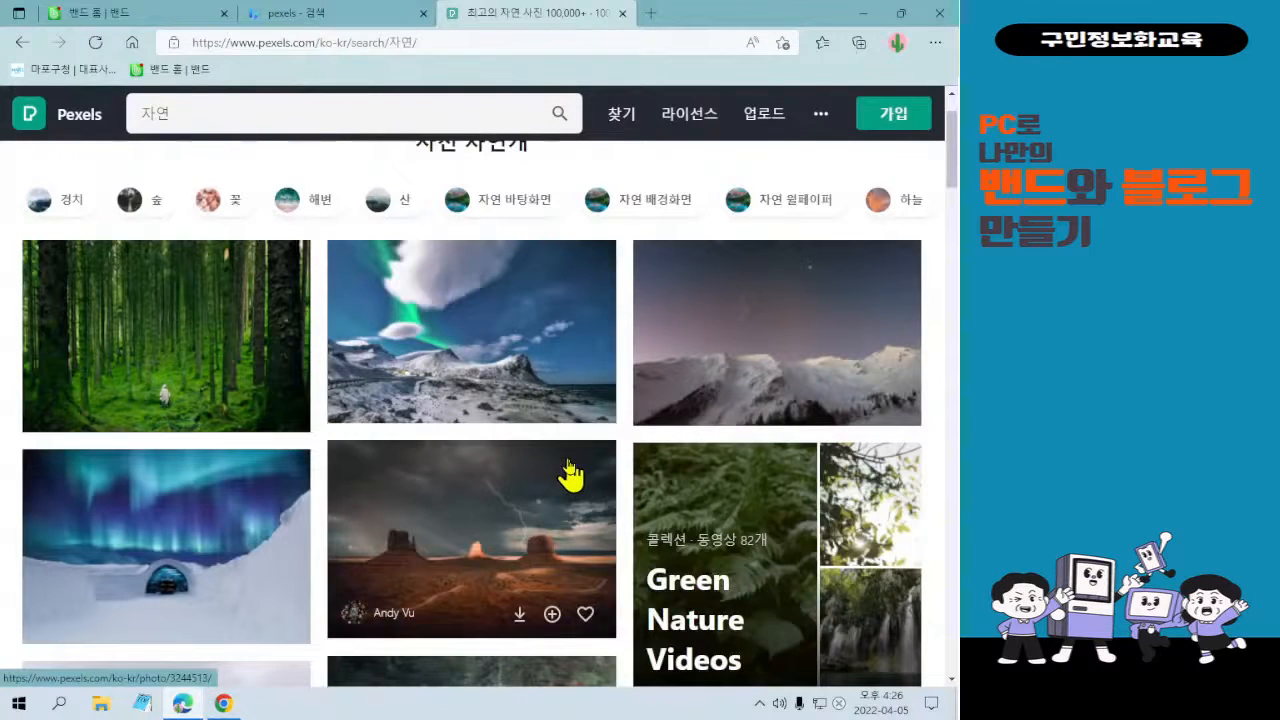
Download the dark storm-cloud photo (pexels-alex-conchillos-3941855.jpg) from further down the 자연 results.
scroll(535, 480, "down", 1)
scroll(535, 480, "down", 1)
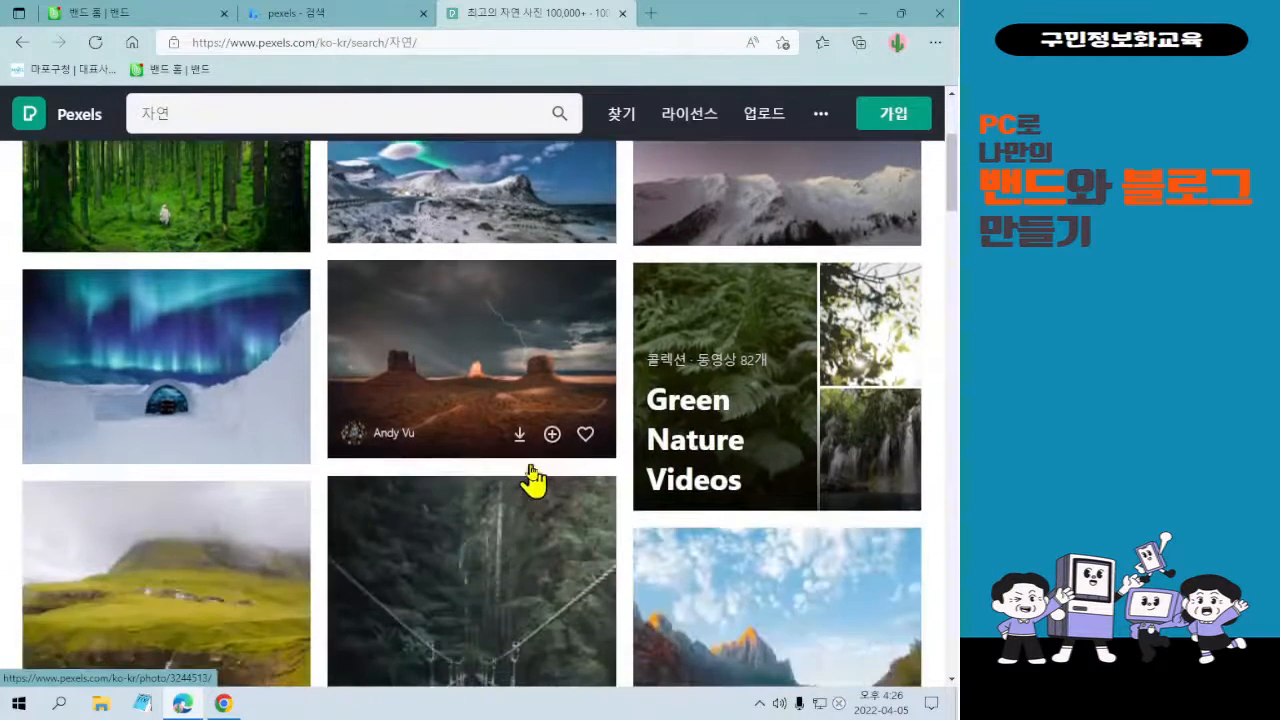
scroll(535, 480, "down", 3)
scroll(530, 480, "down", 1)
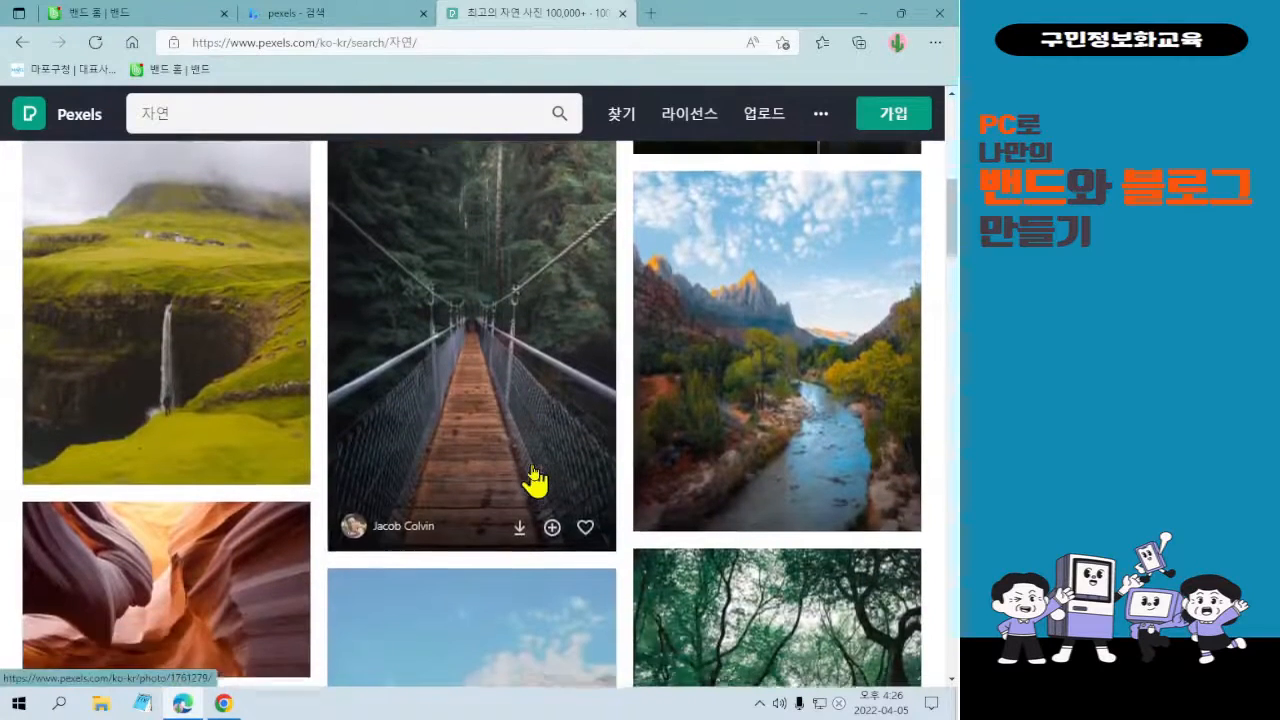
scroll(318, 552, "down", 2)
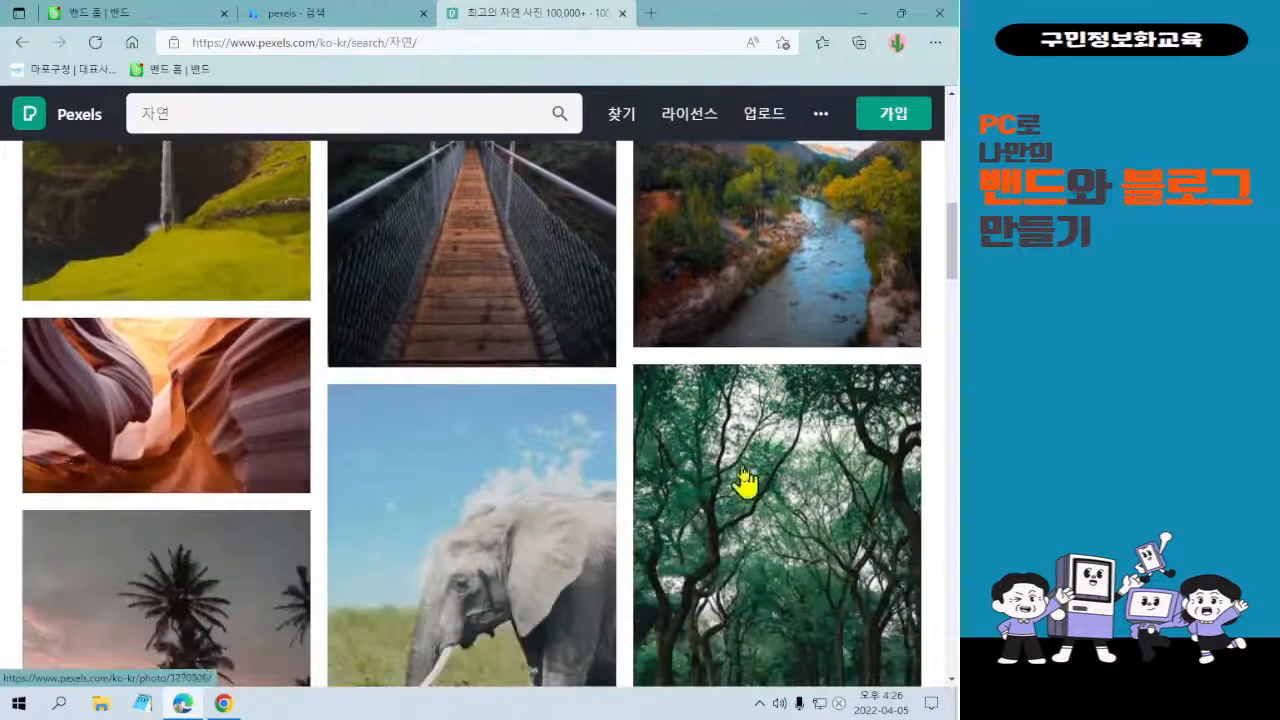
scroll(331, 237, "down", 2)
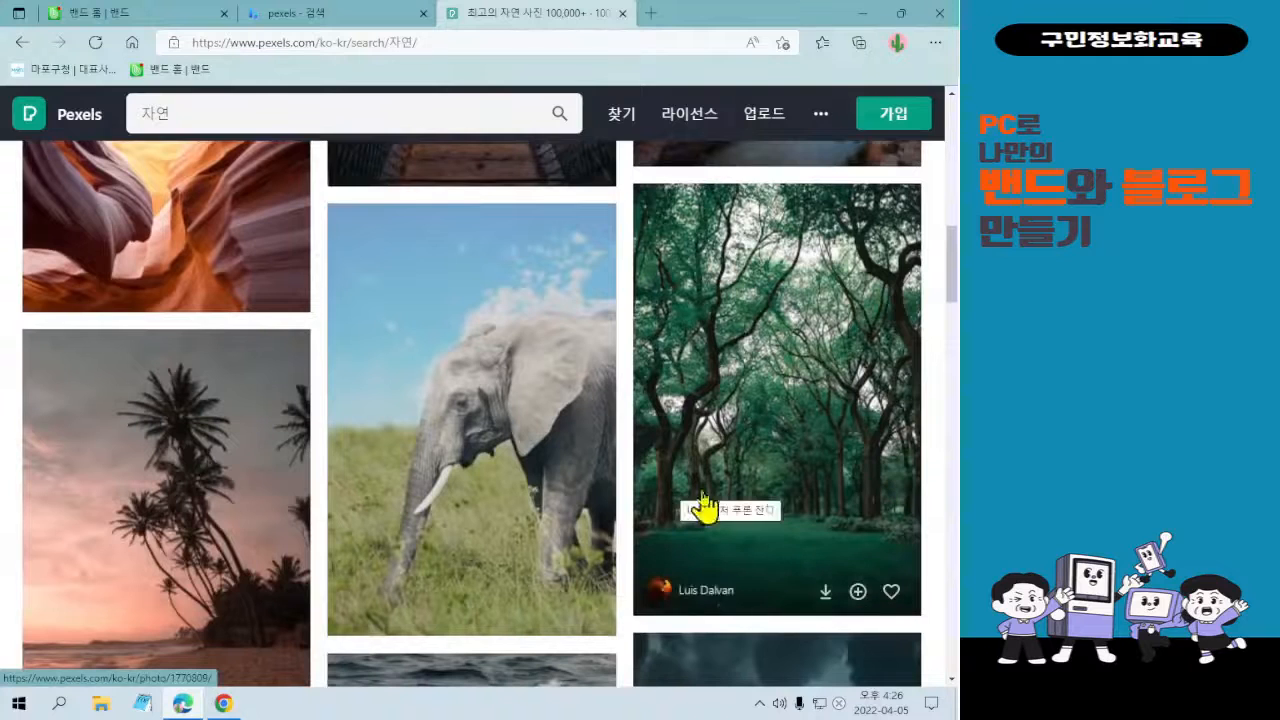
scroll(860, 457, "down", 4)
scroll(860, 457, "down", 2)
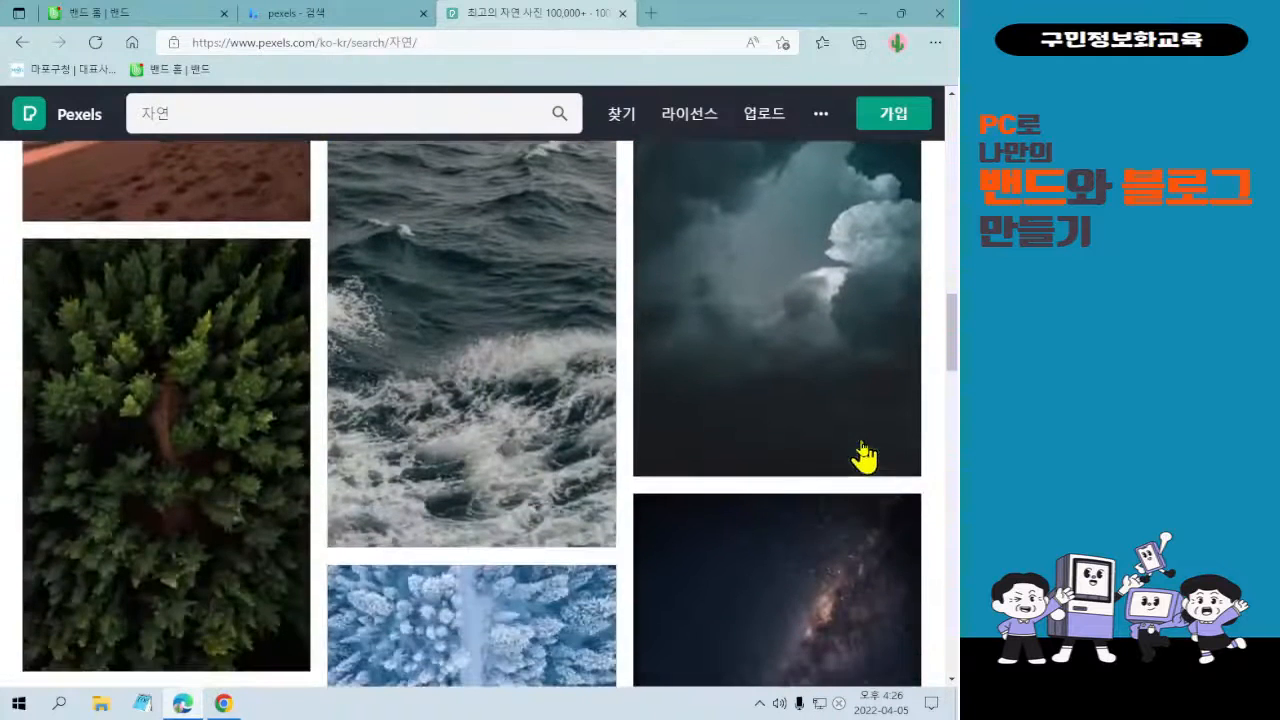
scroll(860, 457, "up", 2)
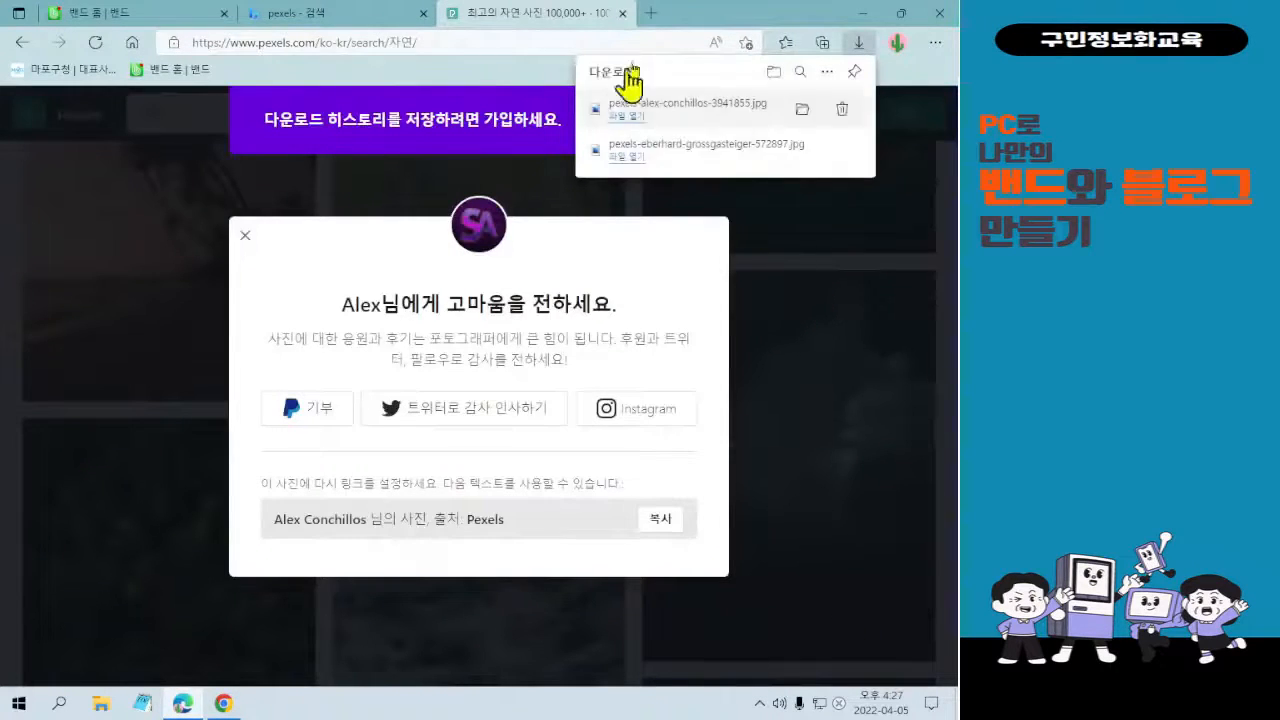
mouse_move(801, 117)
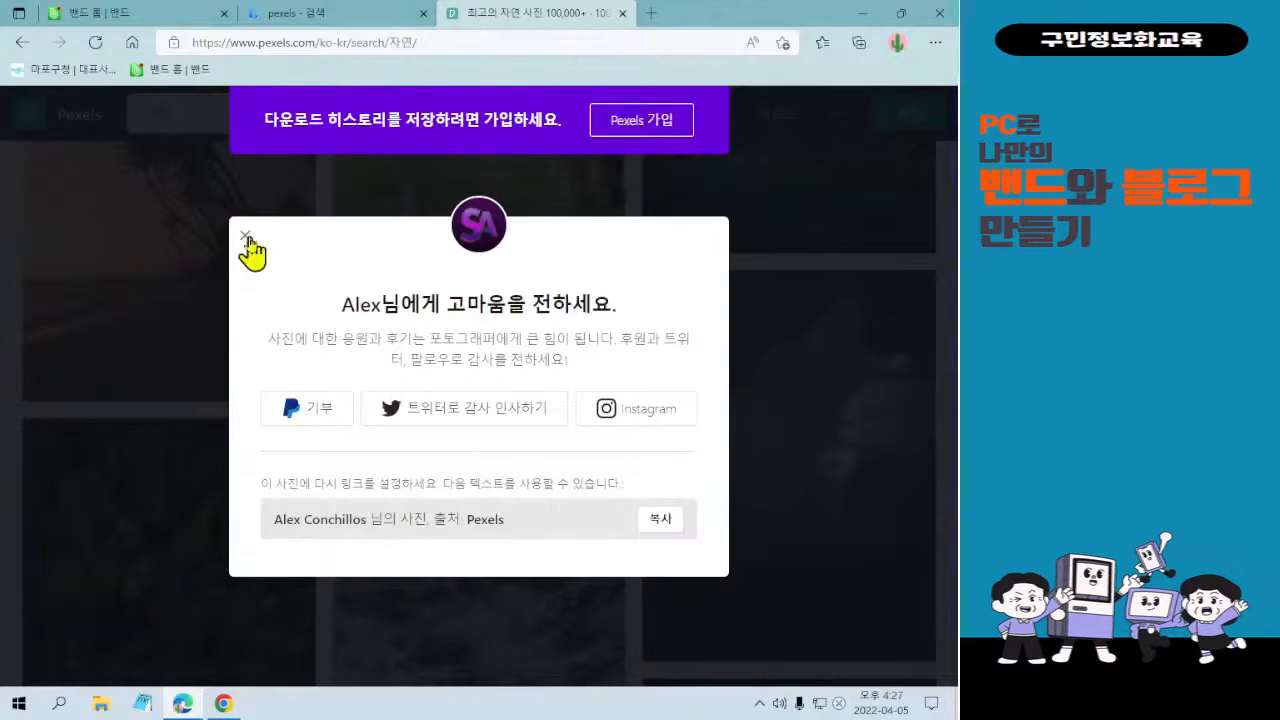
Download the Milky Way night-sky photo (pexels-philippe-donn-1257860.jpg), dismissing the thank-you dialogs.
left_click(246, 239)
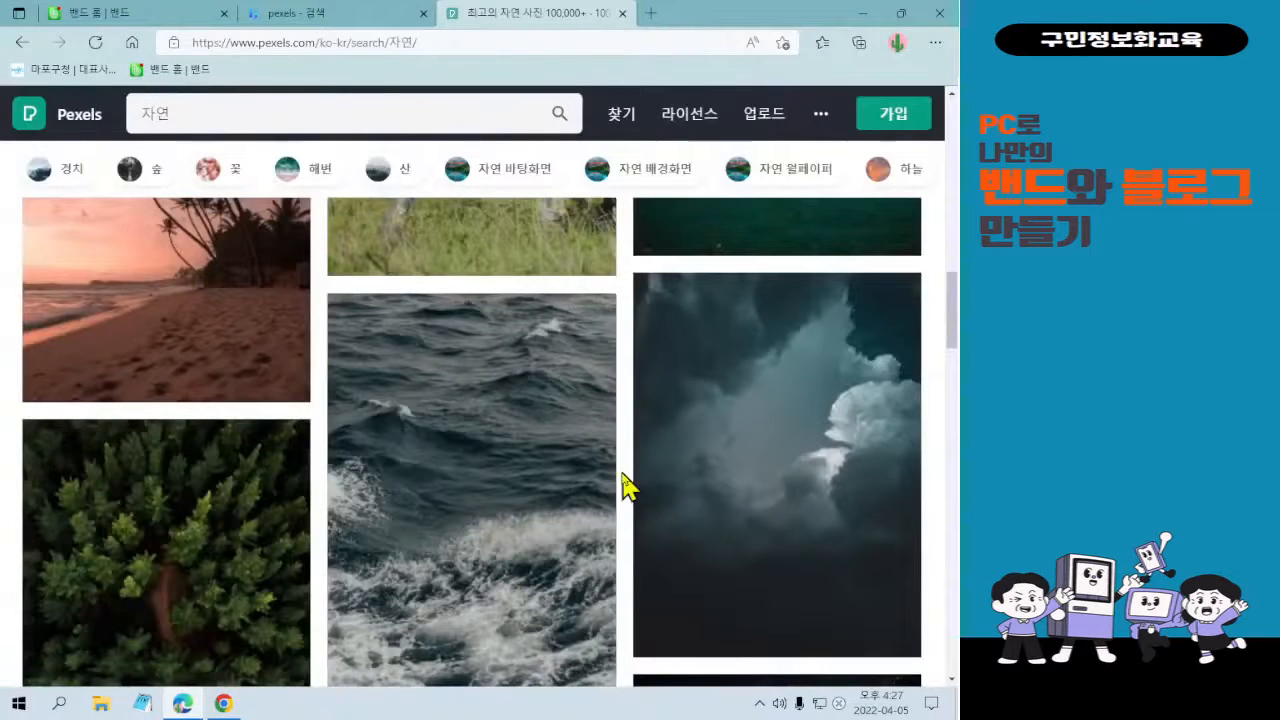
scroll(655, 486, "down", 2)
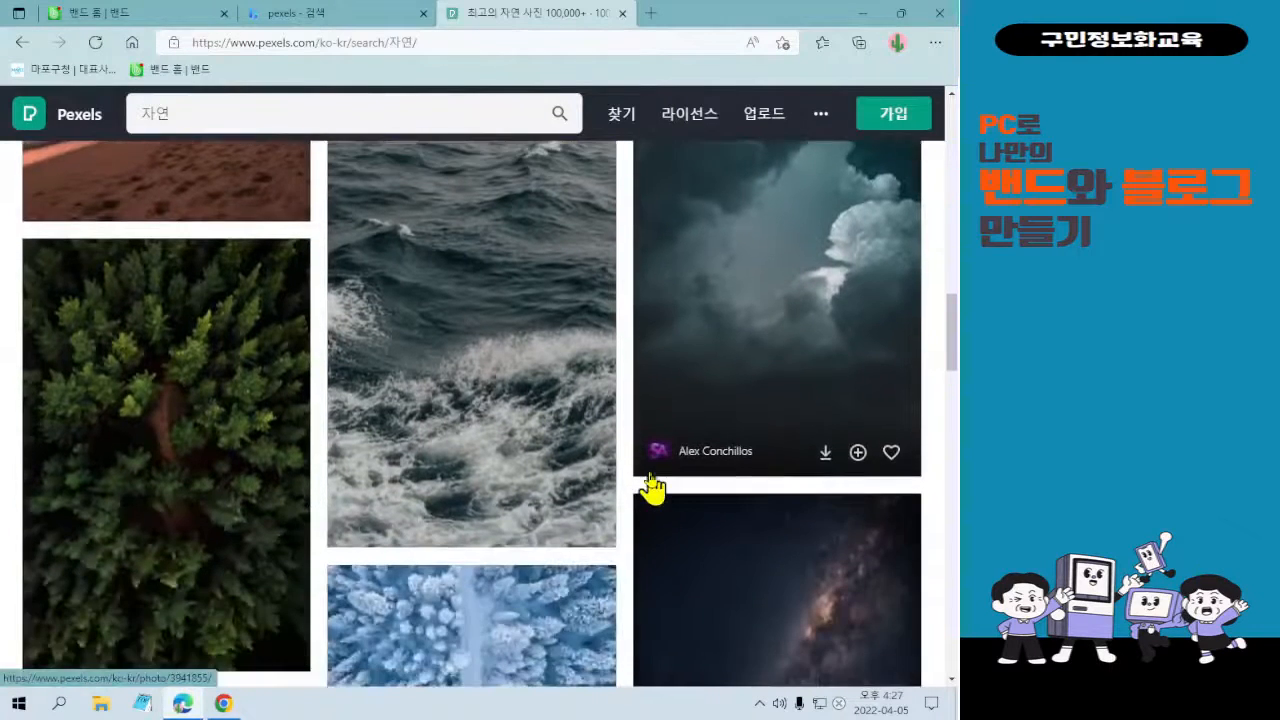
scroll(652, 486, "down", 1)
mouse_move(651, 490)
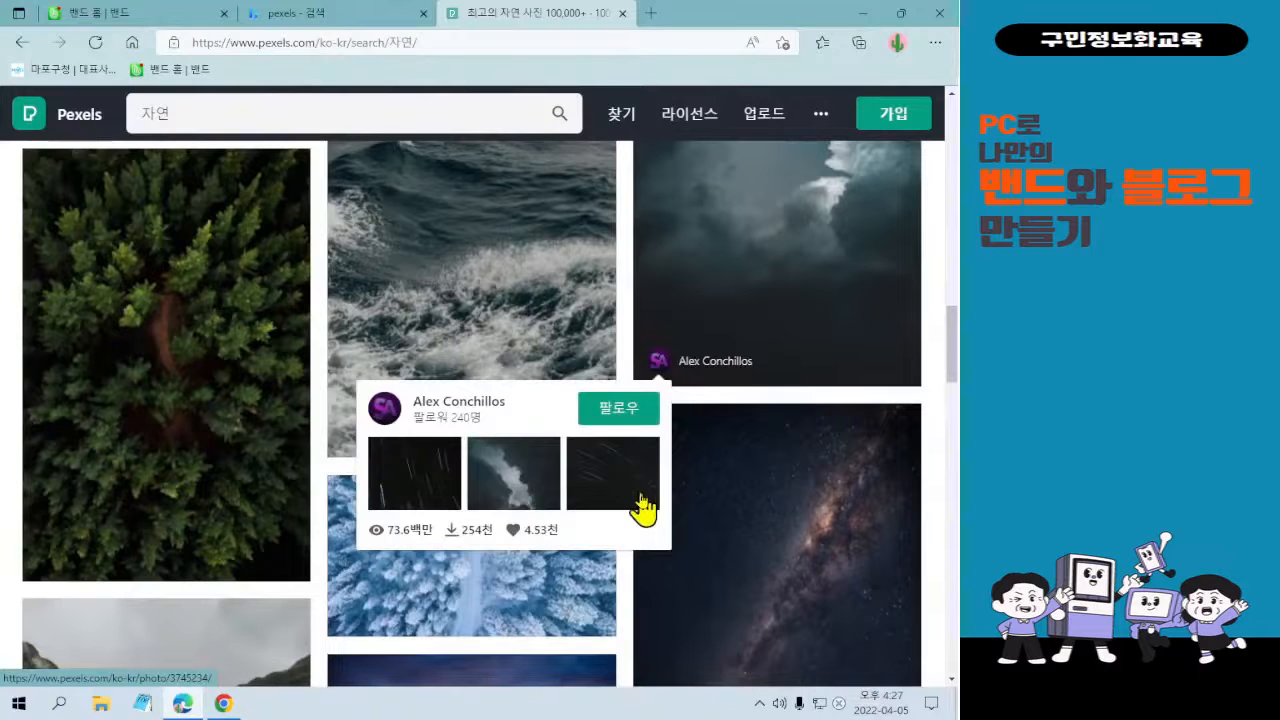
scroll(778, 591, "down", 3)
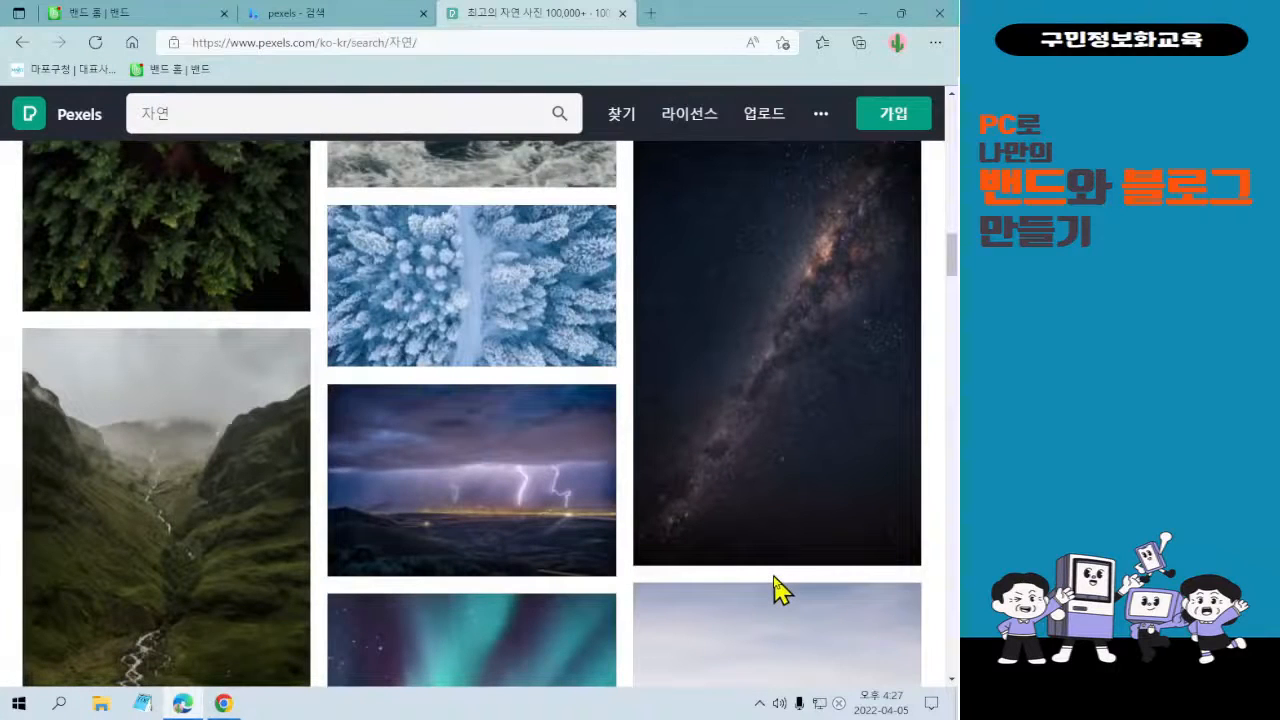
scroll(800, 405, "up", 1)
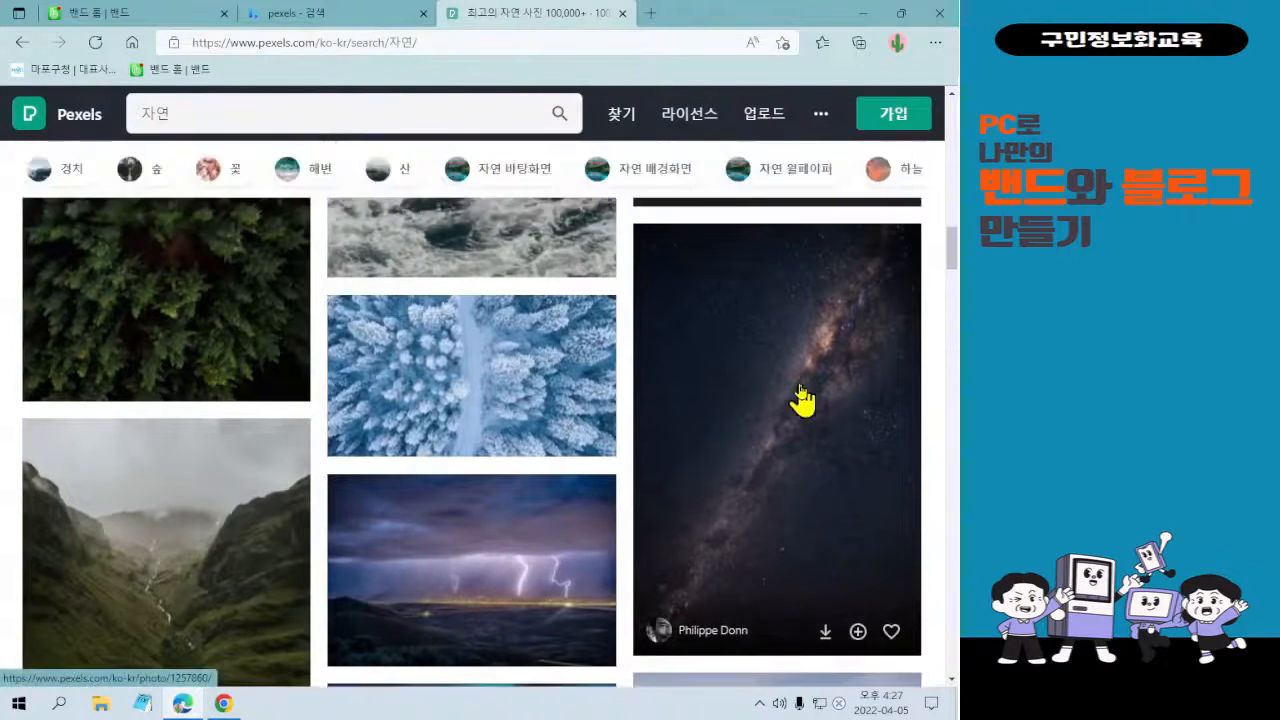
scroll(800, 398, "down", 1)
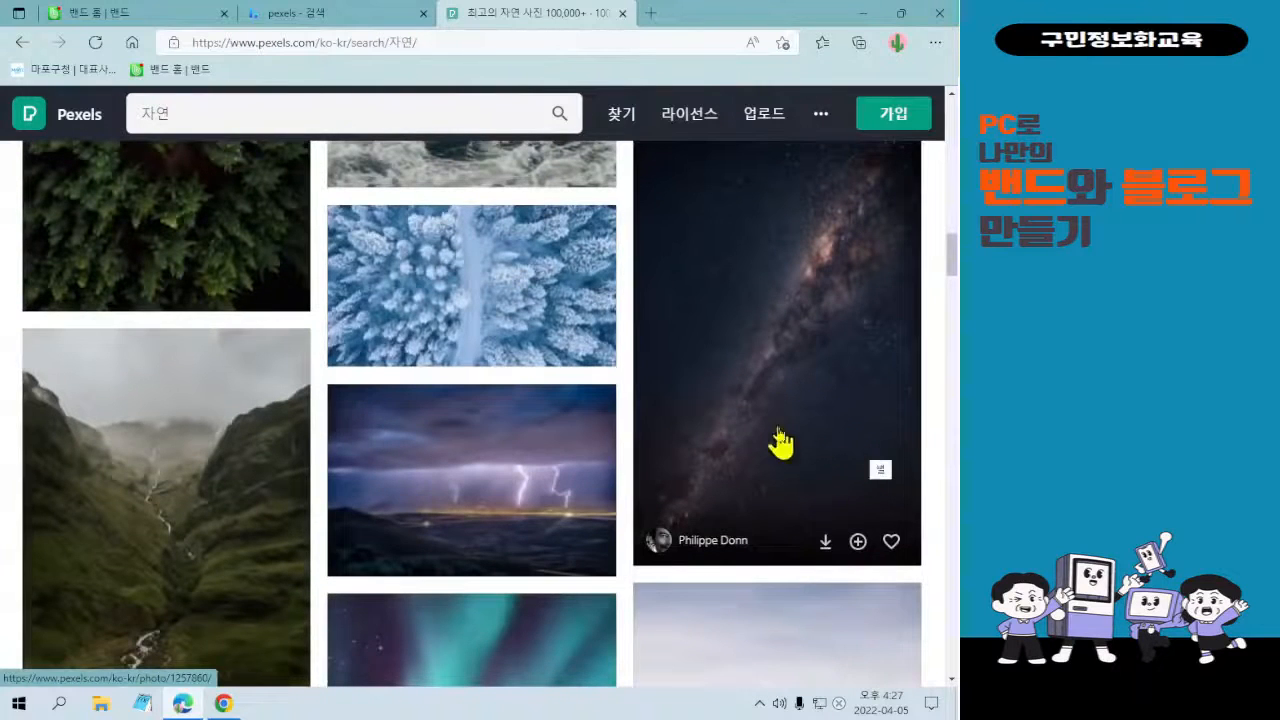
left_click(825, 543)
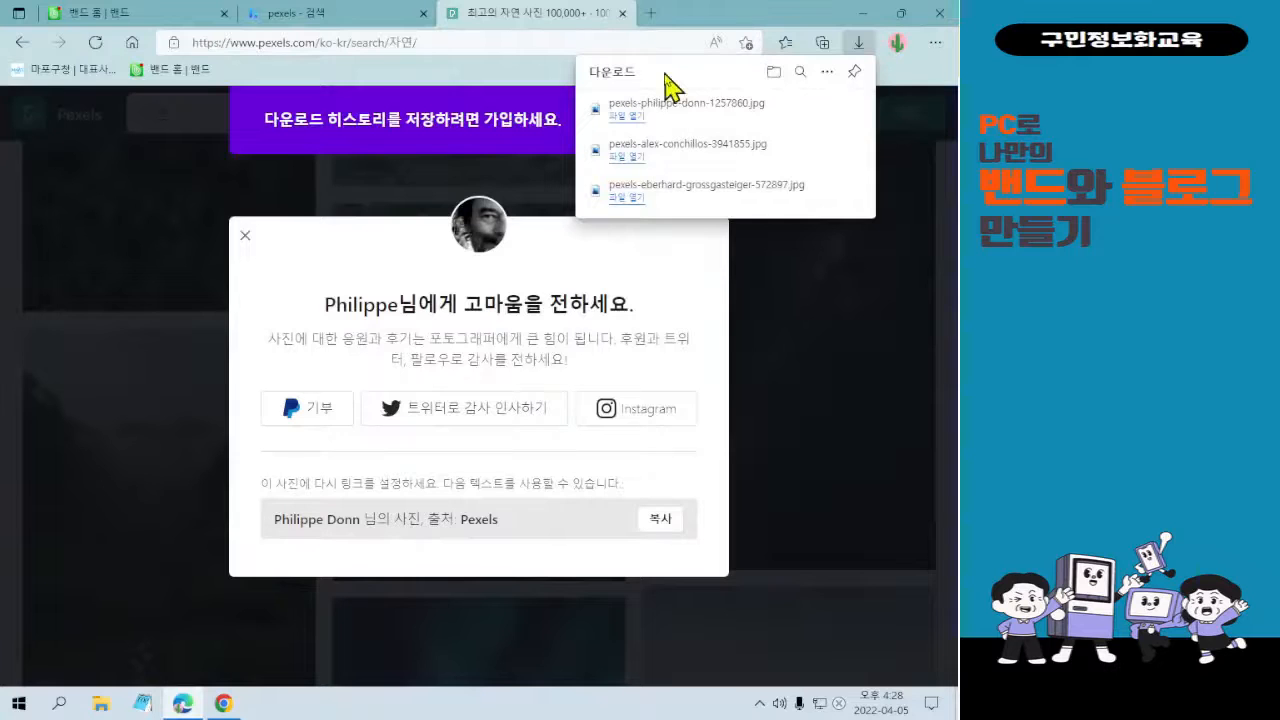
left_click(246, 238)
Download the foggy orange forest photo further down the 자연 results.
scroll(620, 520, "down", 1)
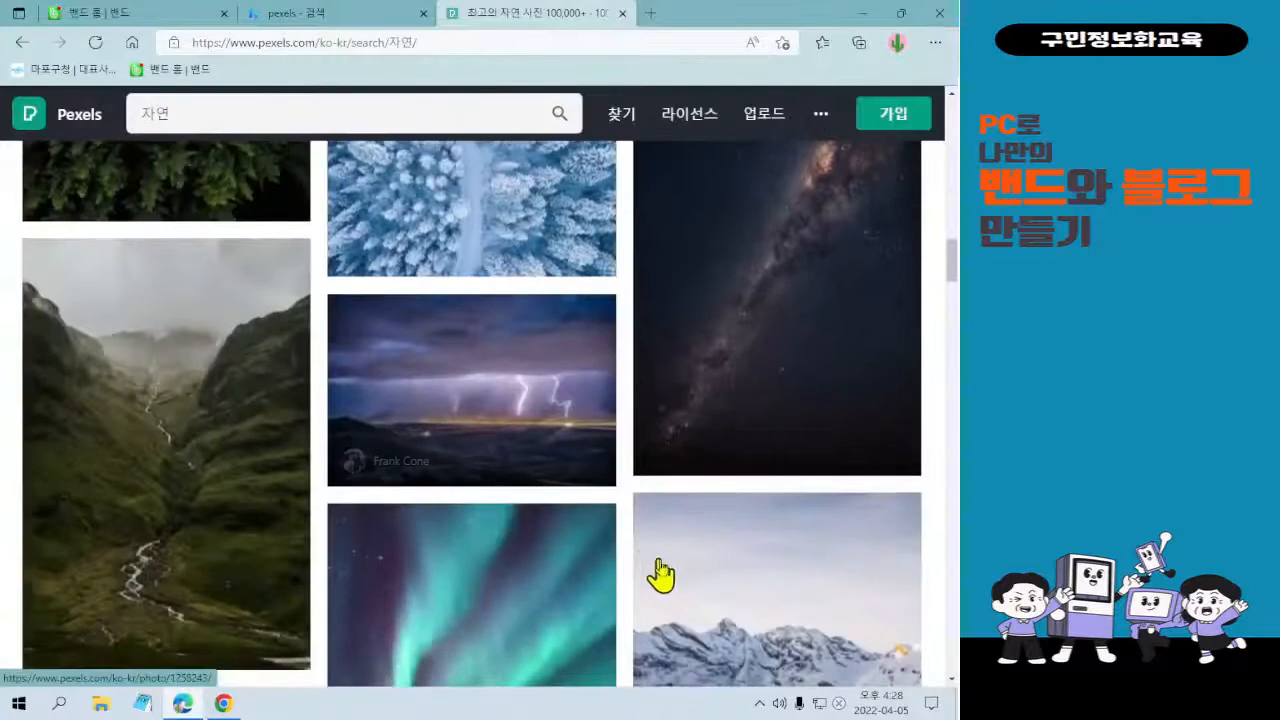
scroll(670, 562, "down", 4)
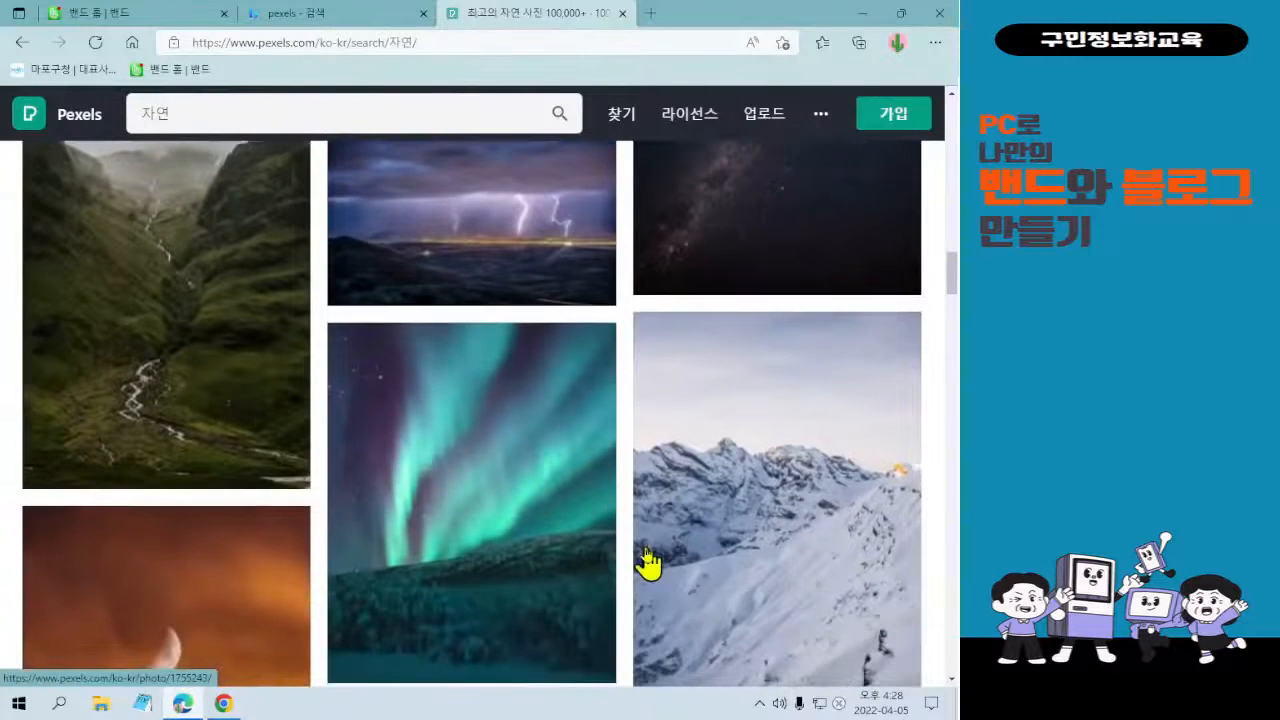
scroll(681, 548, "down", 1)
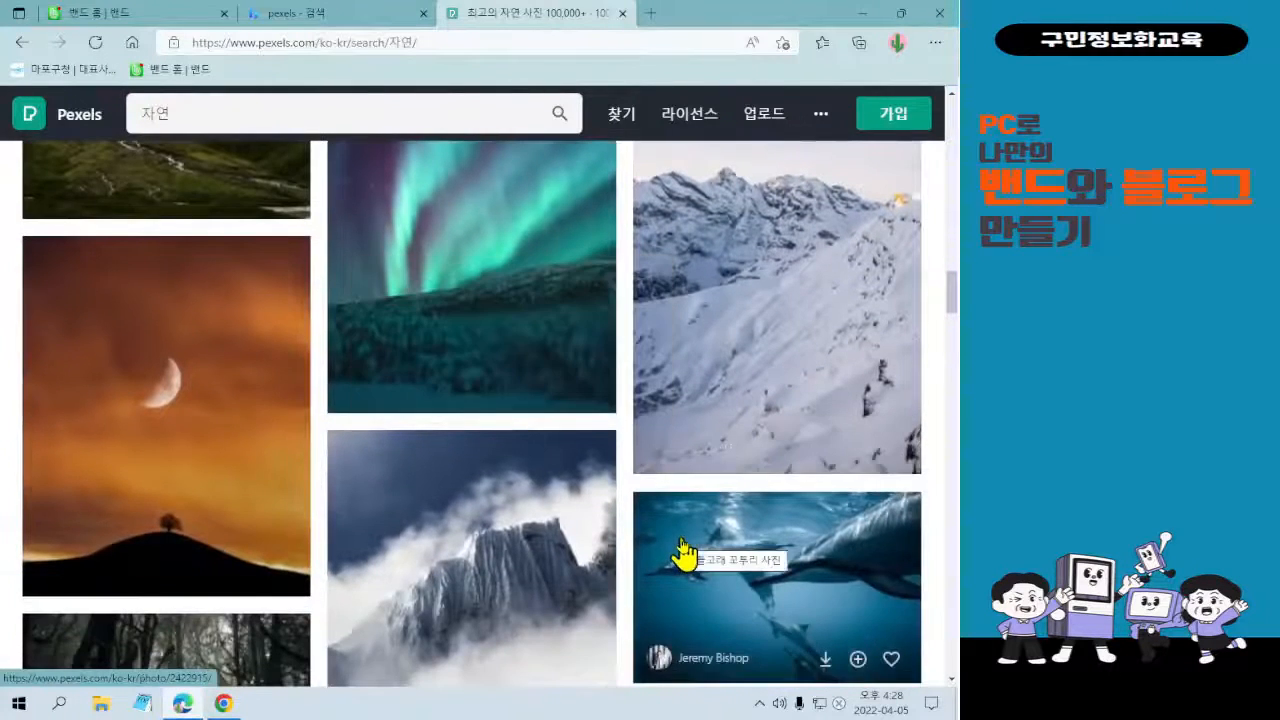
scroll(683, 549, "down", 1)
scroll(668, 540, "down", 1)
scroll(655, 540, "down", 5)
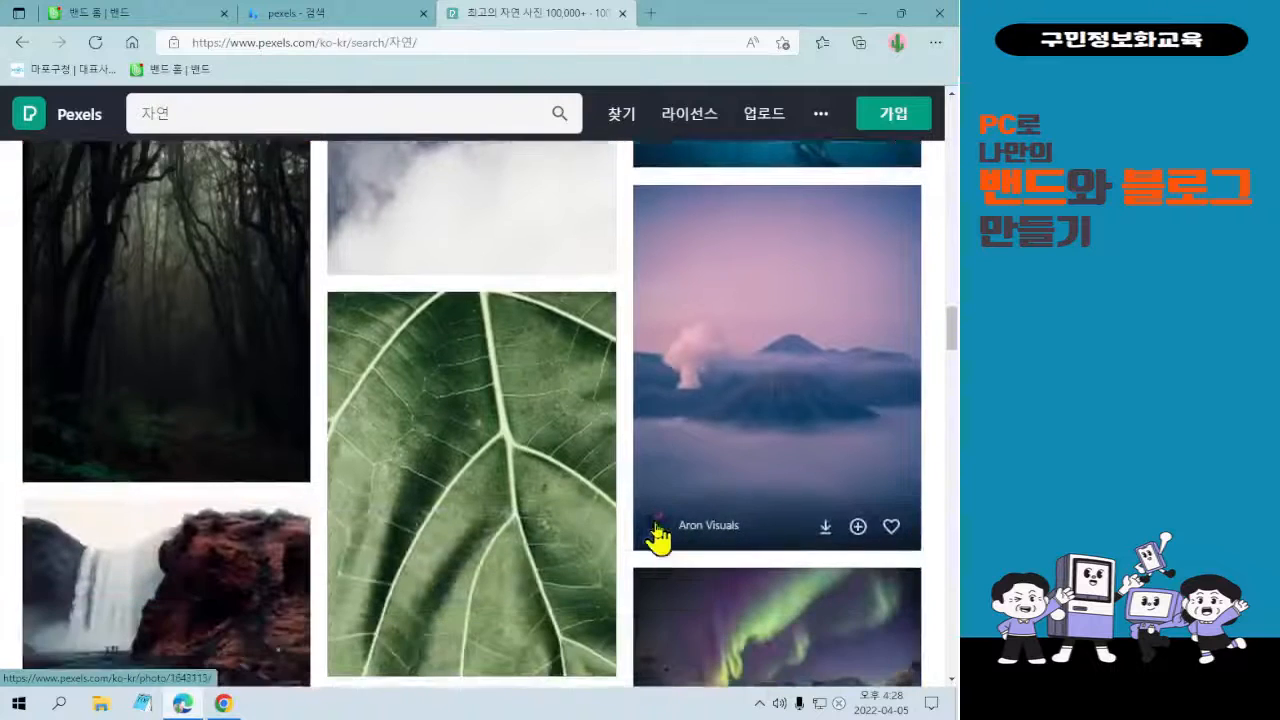
scroll(669, 543, "down", 2)
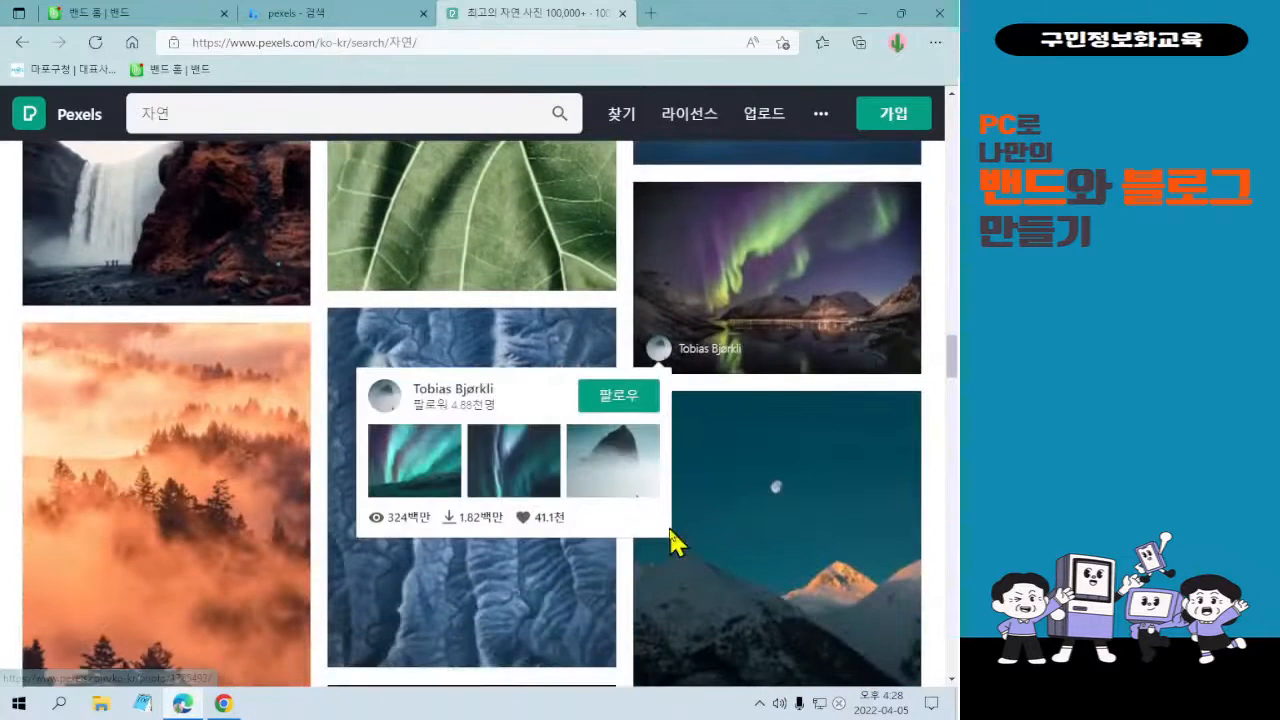
scroll(660, 550, "down", 1)
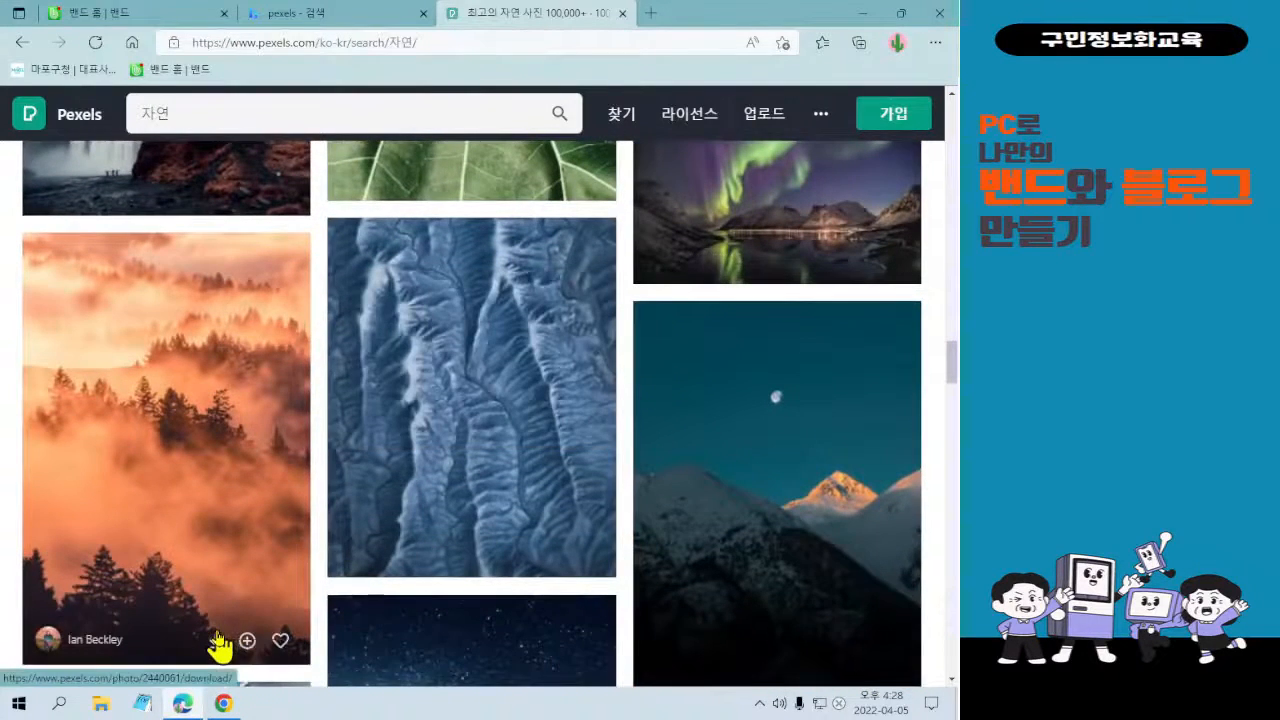
left_click(218, 641)
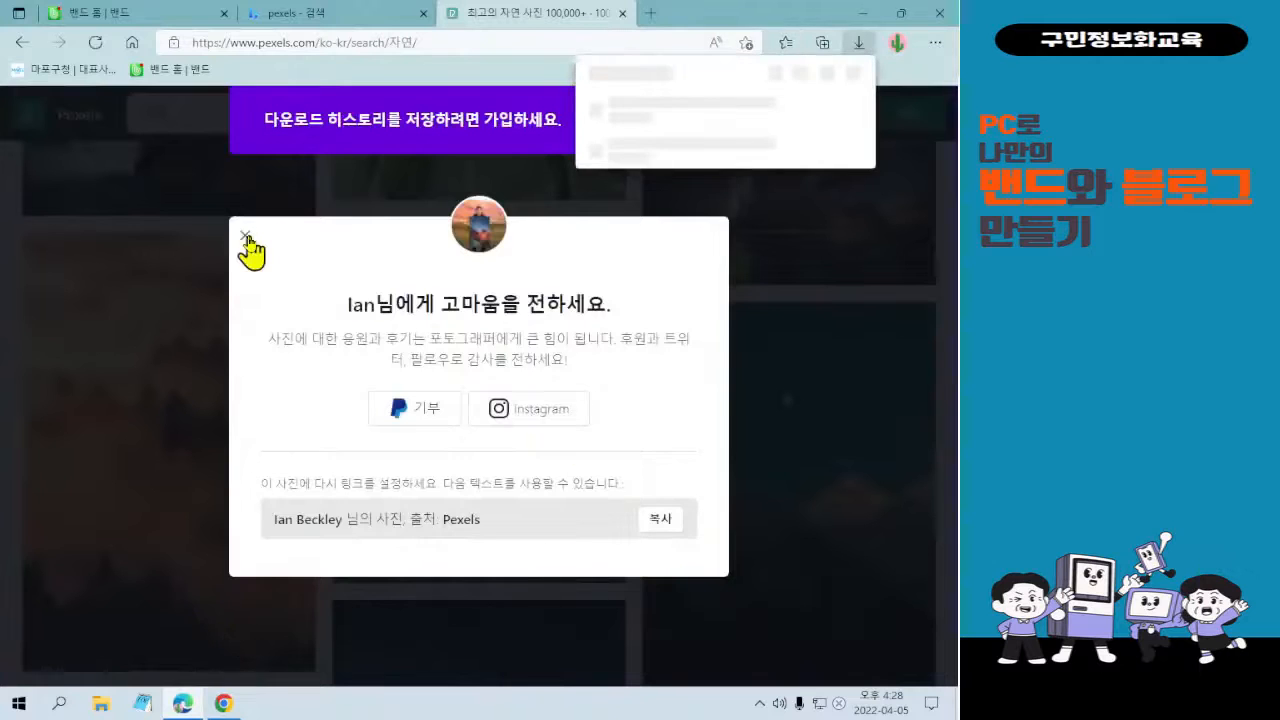
Close the thank-you message and download the moon-over-snowy-peaks photo.
left_click(245, 235)
scroll(740, 520, "down", 2)
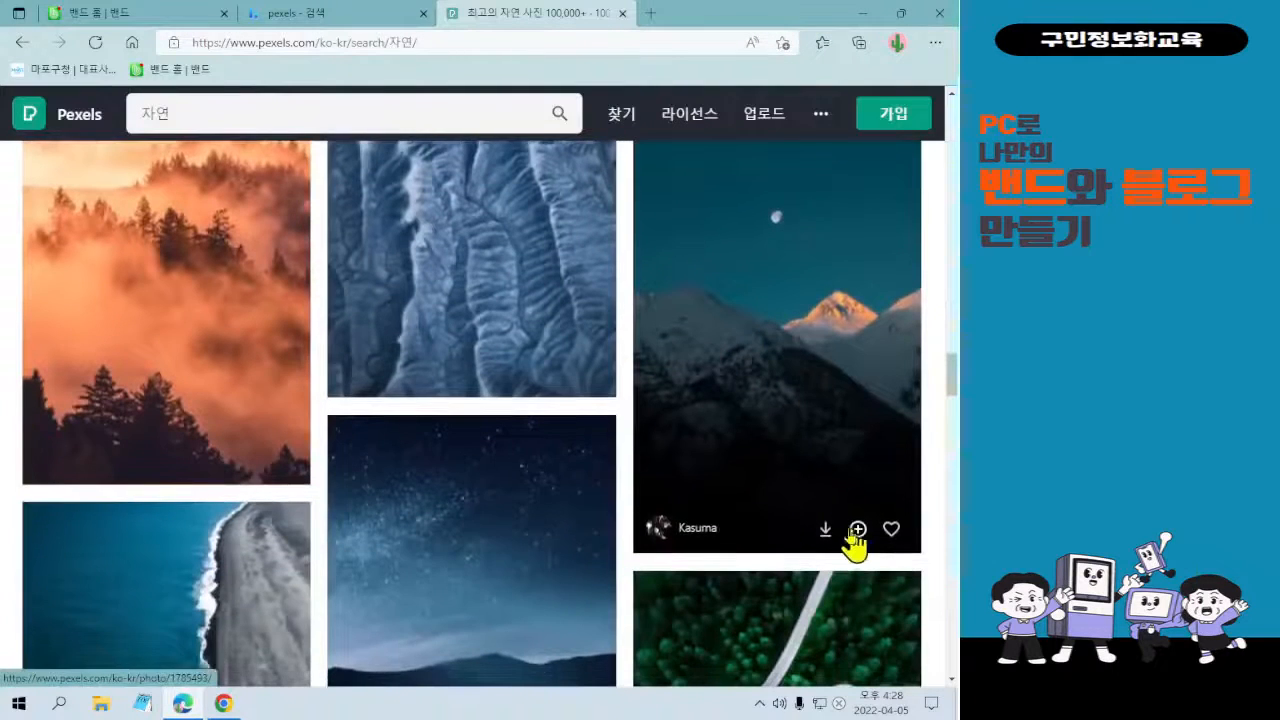
left_click(826, 528)
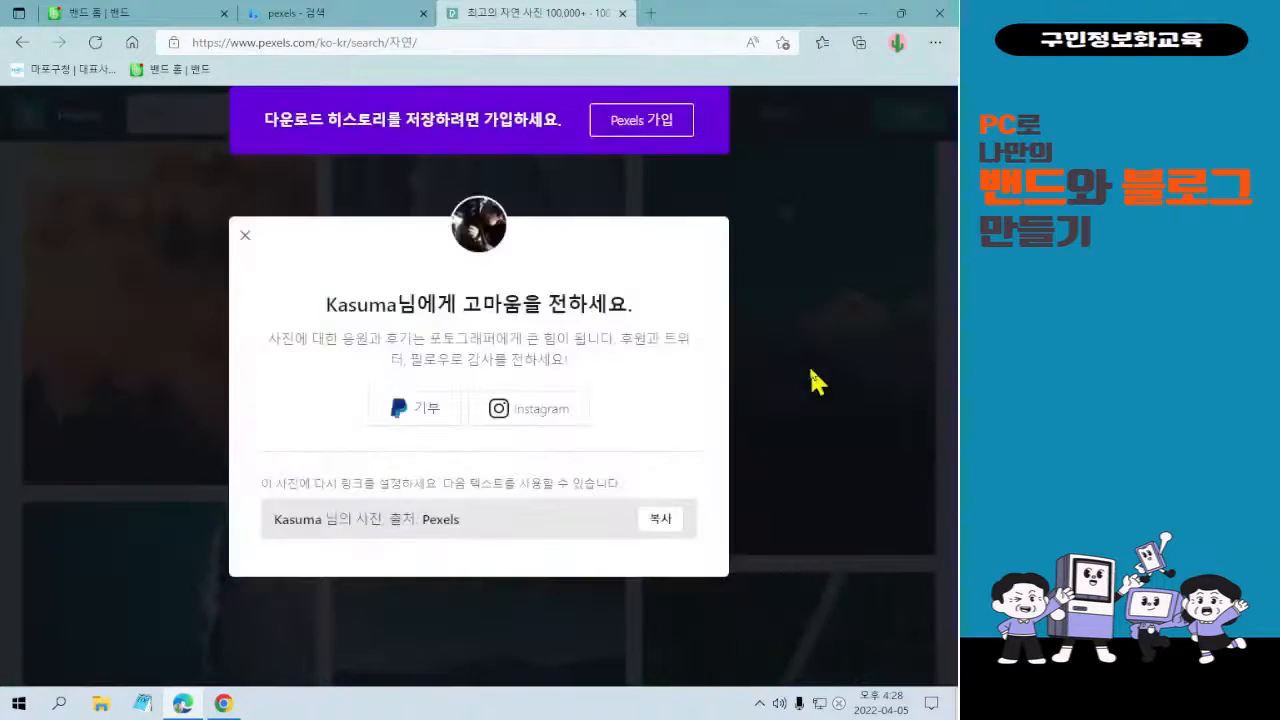
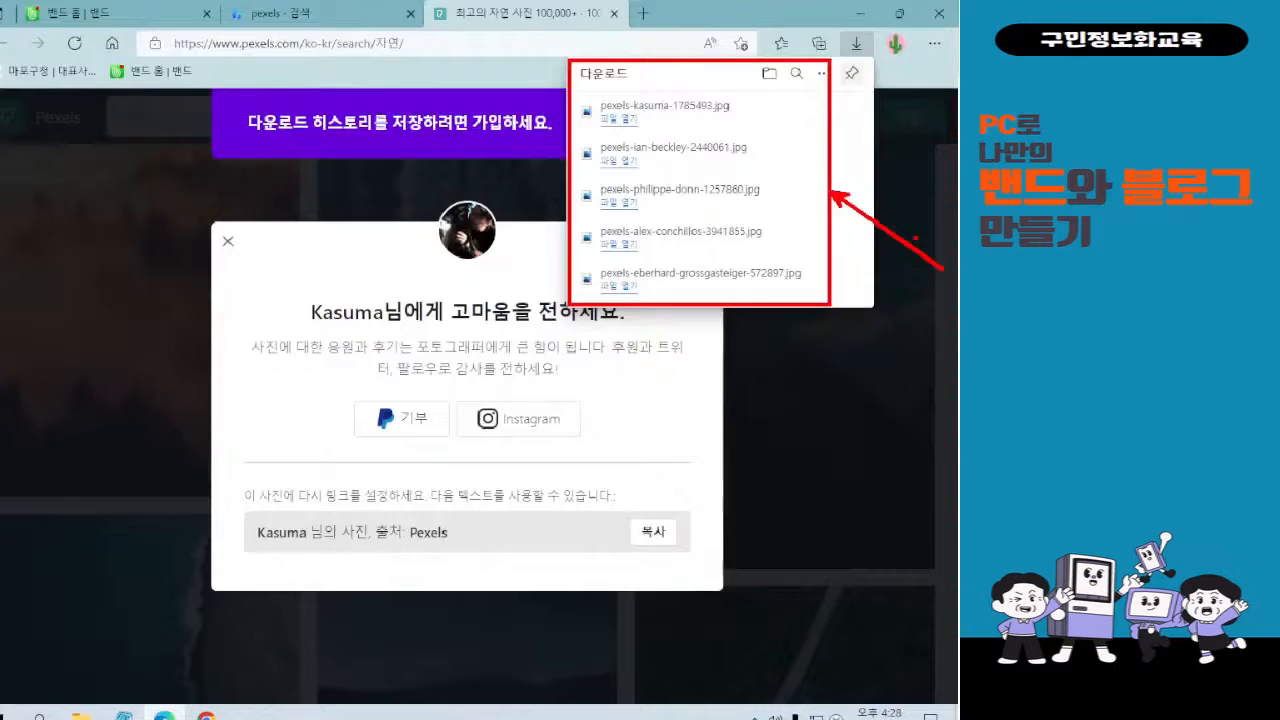
Dismiss the downloads flyout and thank-you dialog, then scroll back to the top of the 자연 photo results.
left_click(905, 490)
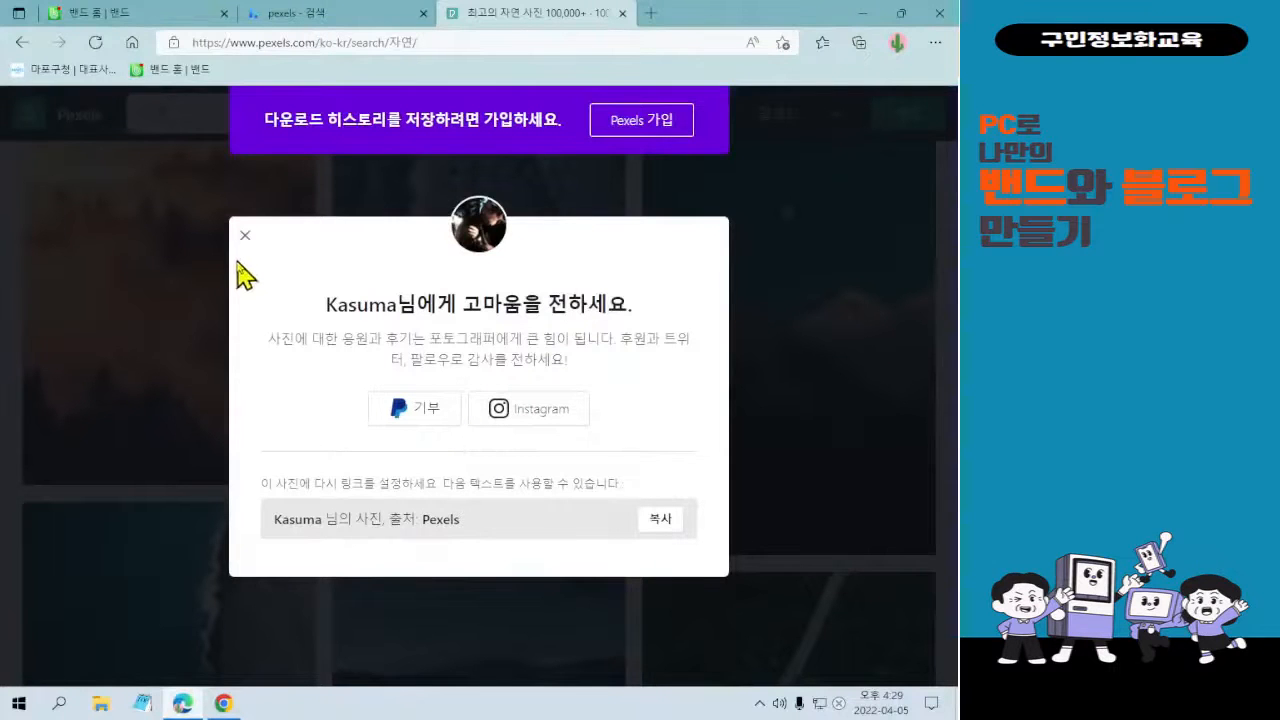
left_click(244, 236)
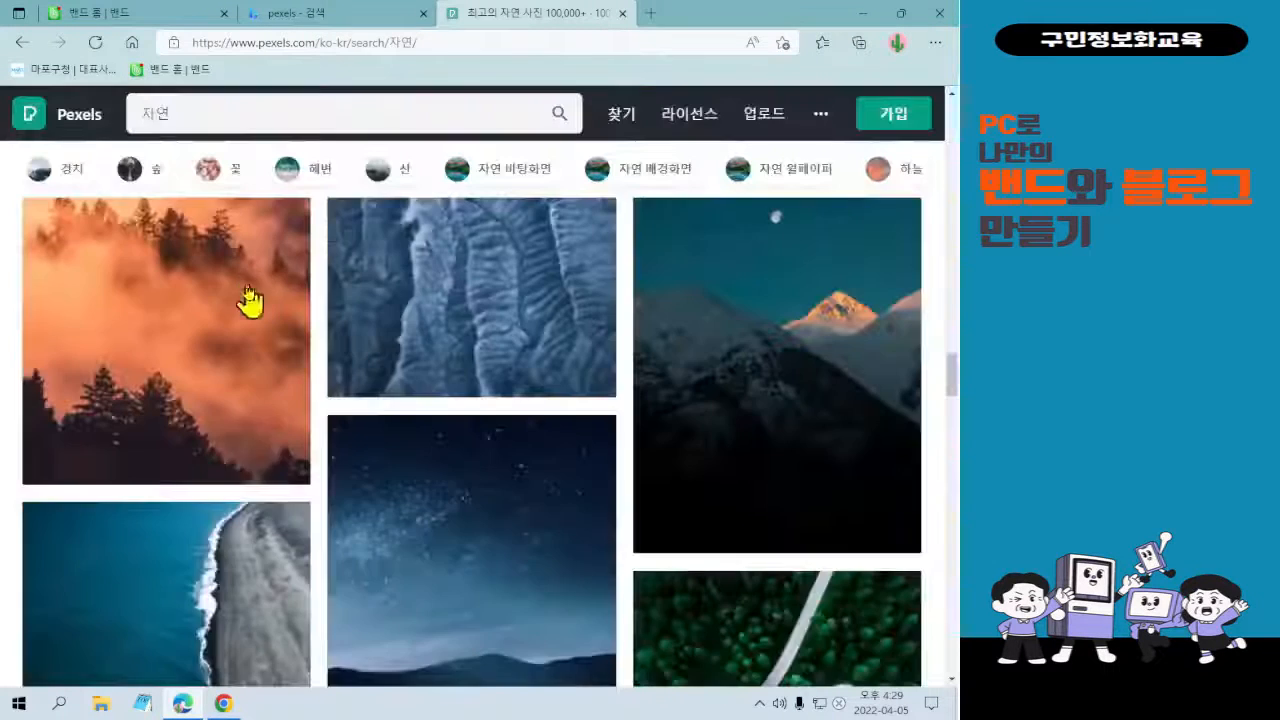
scroll(271, 463, "up", 5)
scroll(270, 465, "up", 15)
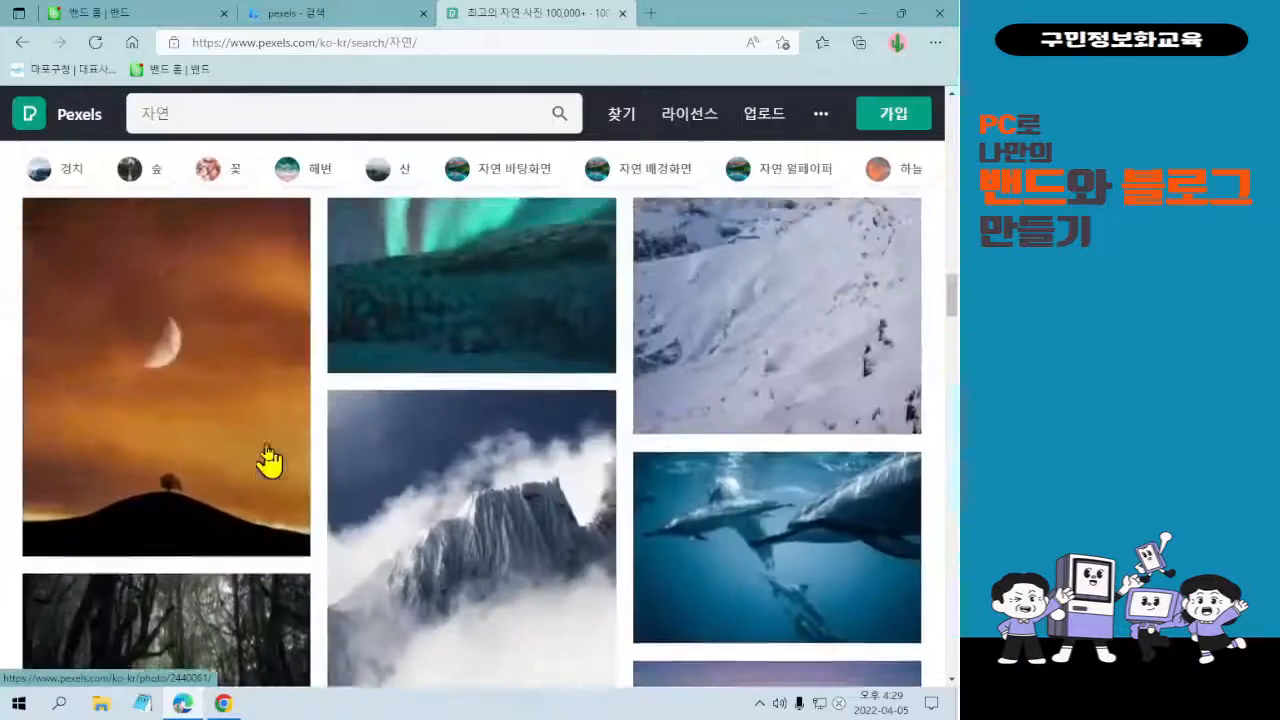
scroll(271, 466, "up", 10)
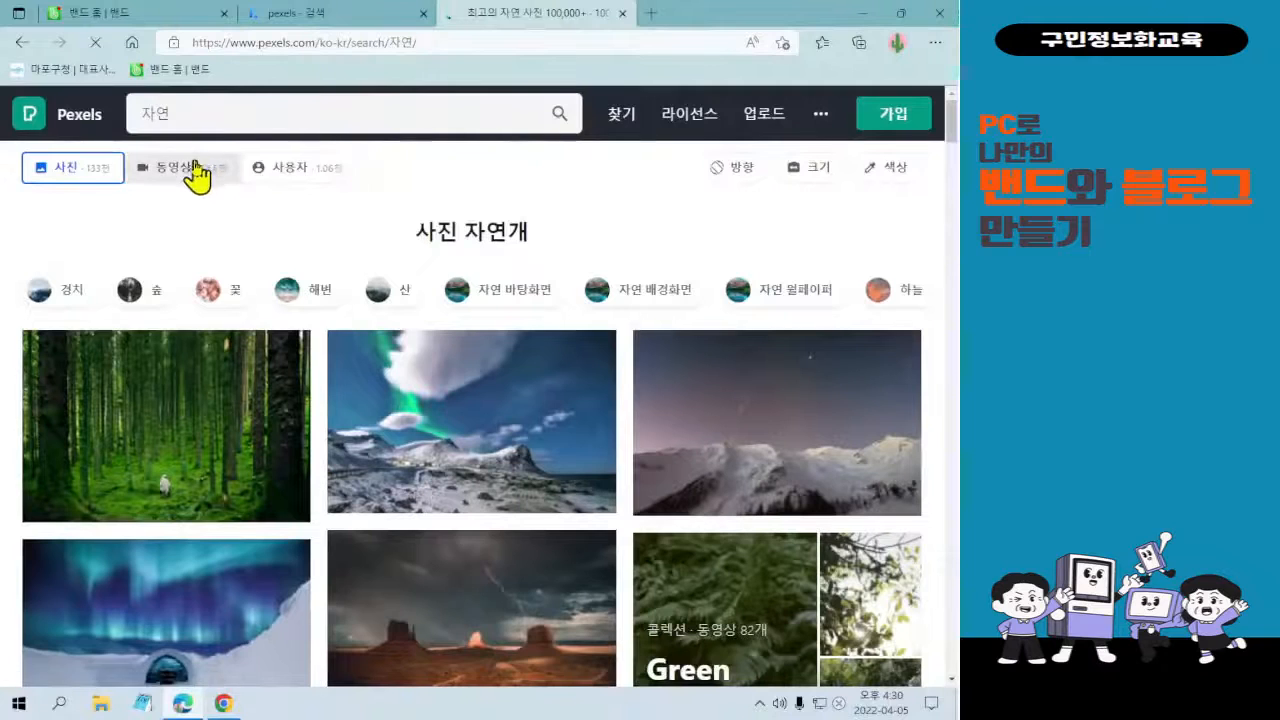
Switch the 자연 results to the 동영상 tab and browse the nature video clips.
left_click(376, 342)
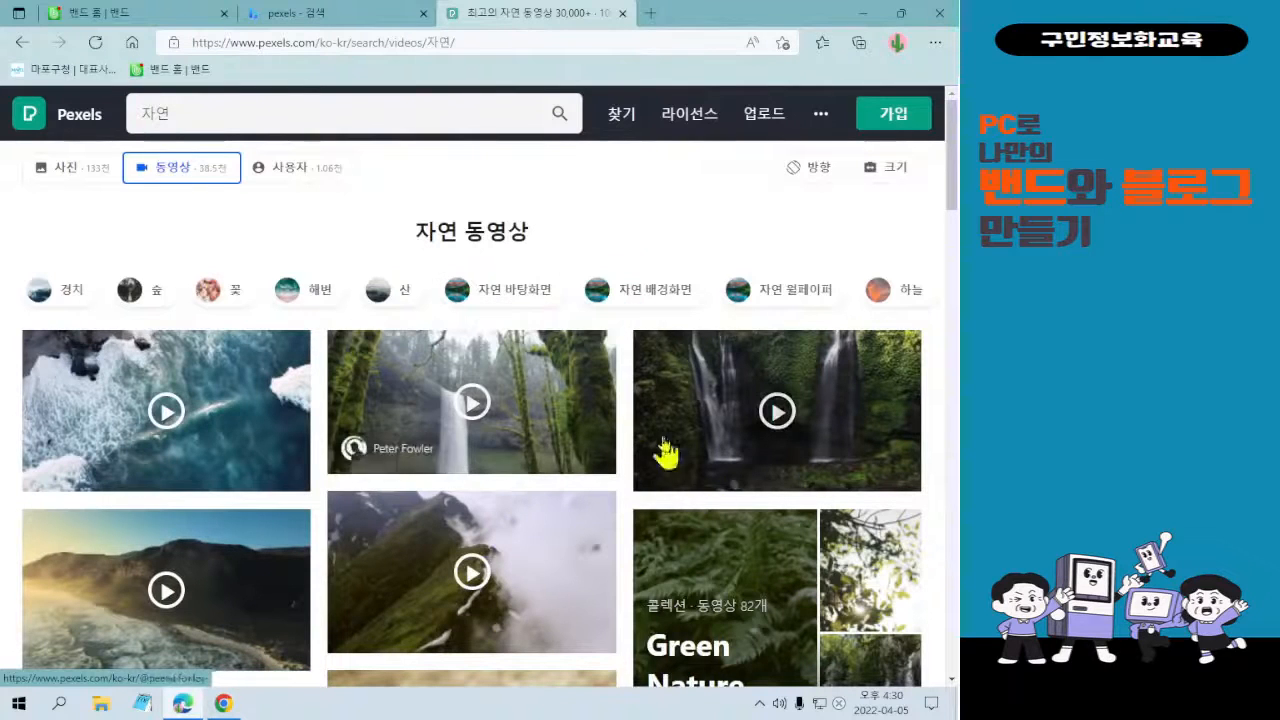
scroll(503, 537, "down", 1)
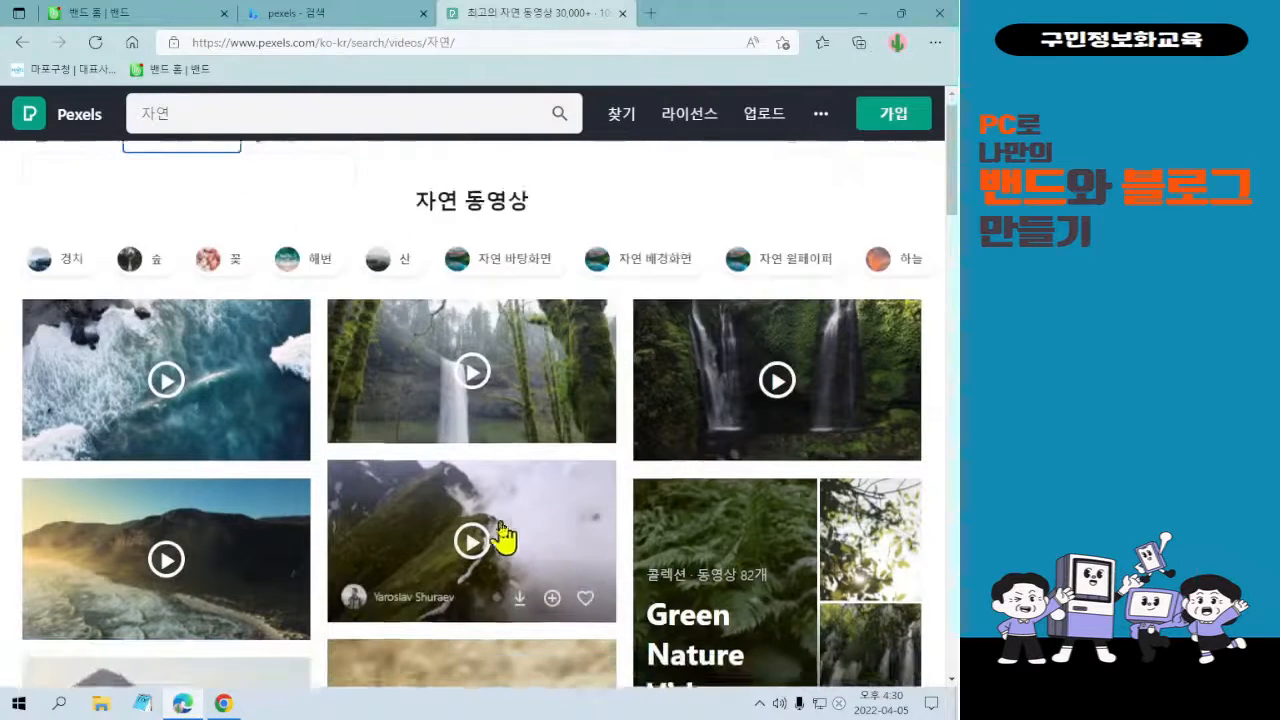
scroll(503, 537, "down", 2)
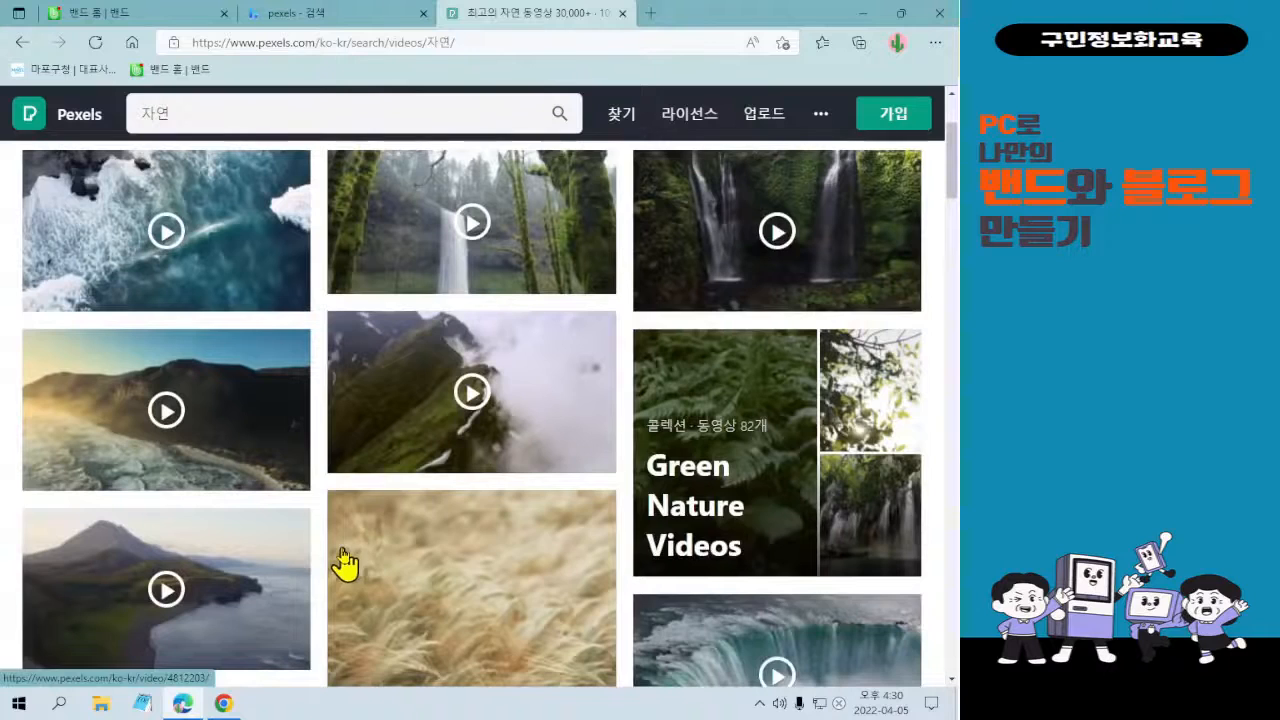
scroll(344, 563, "up", 3)
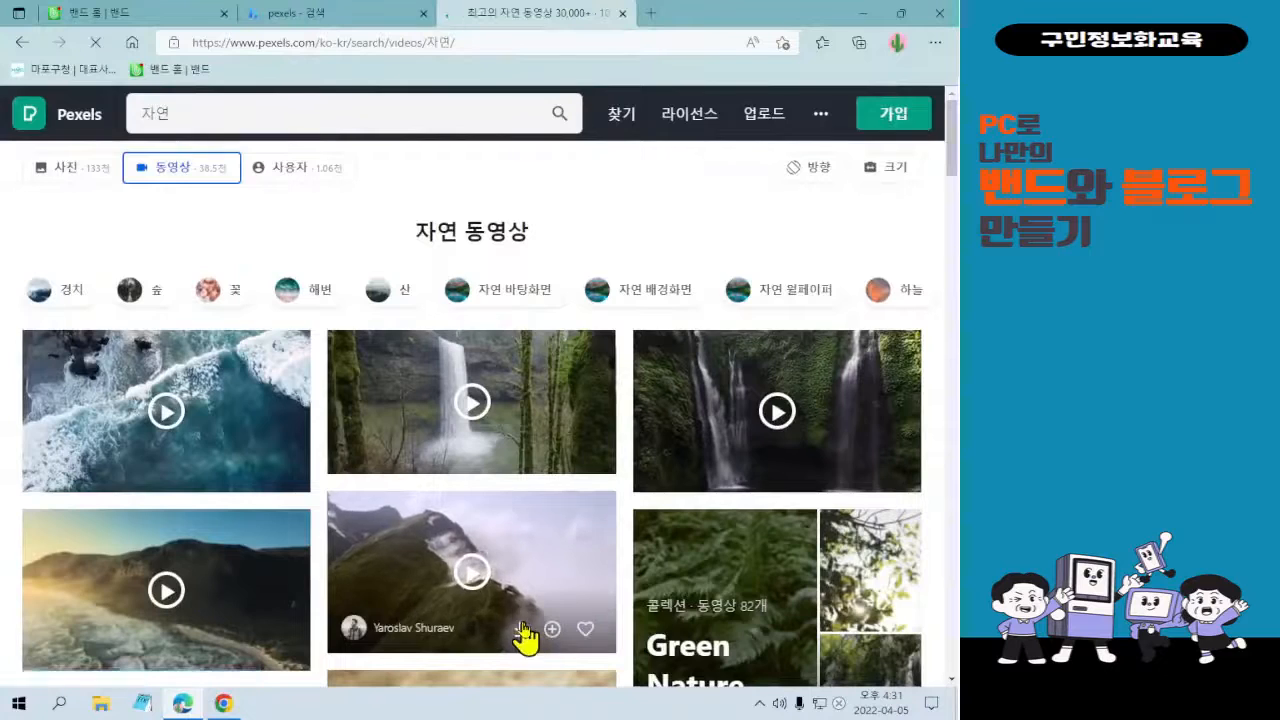
Download the misty mountain clip (production_ID_4763824.mp4), then clear the flyout and thank-you dialog.
left_click(523, 632)
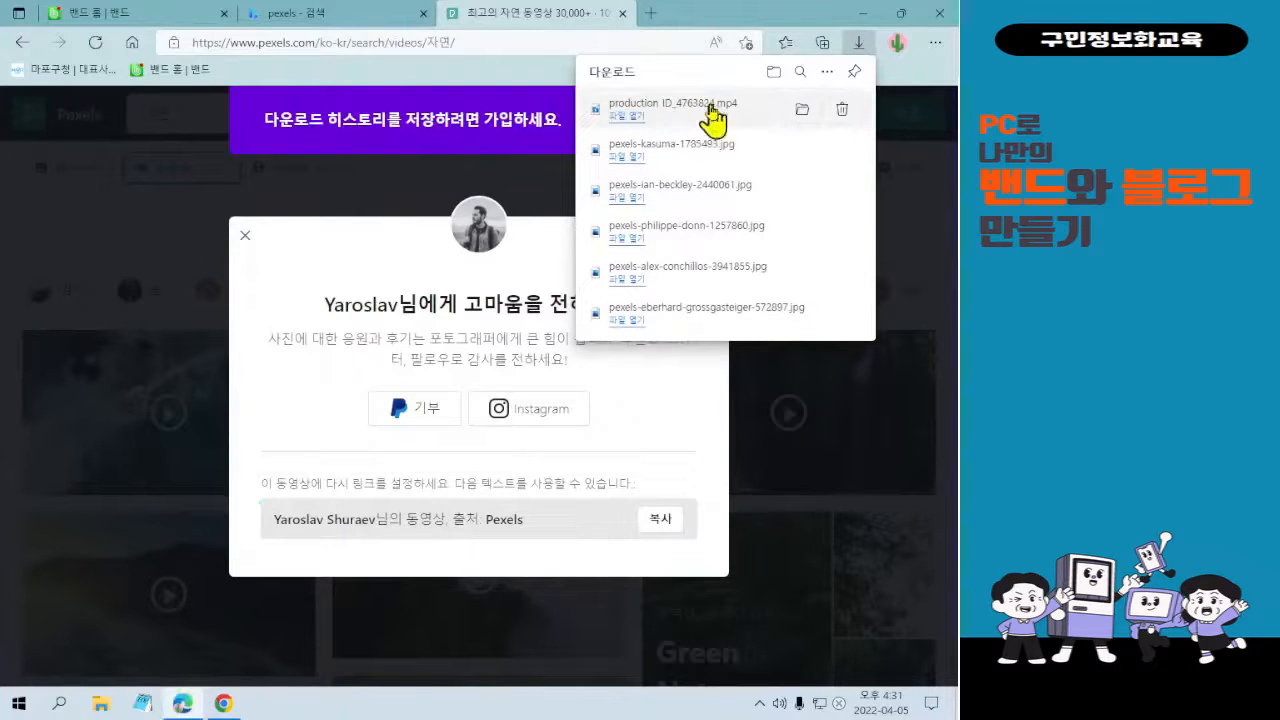
left_click(250, 250)
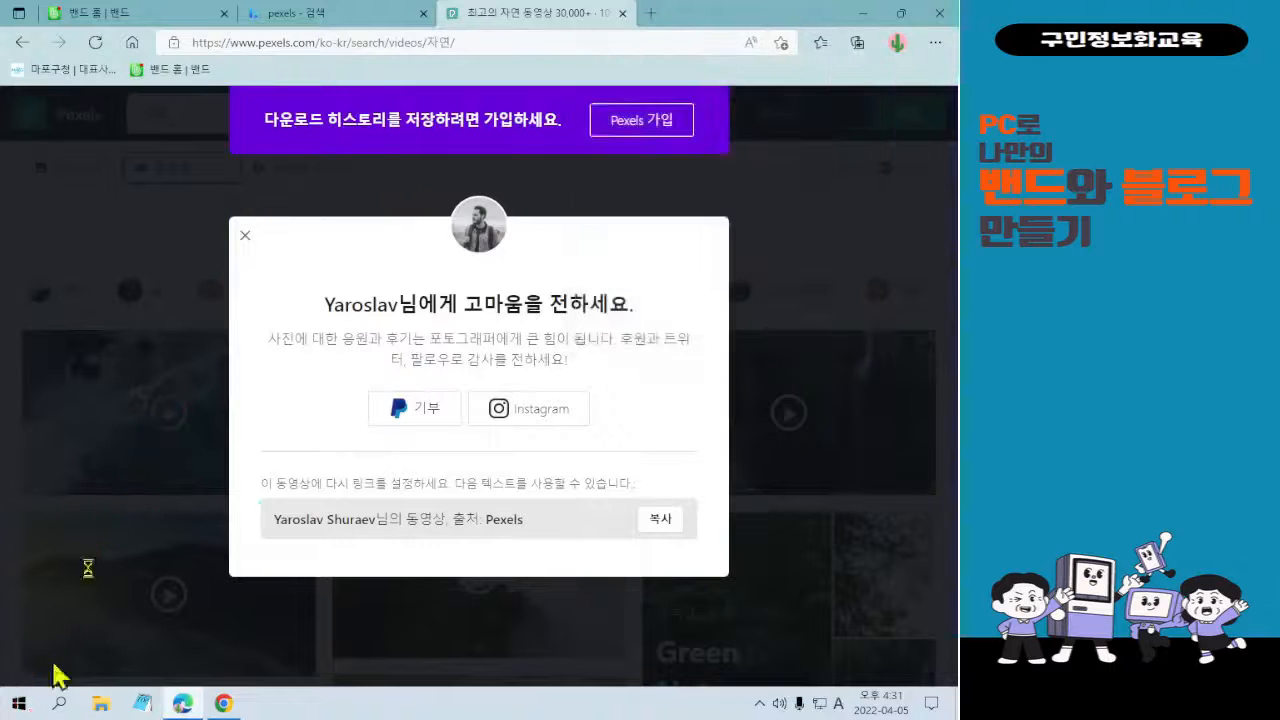
key("Escape")
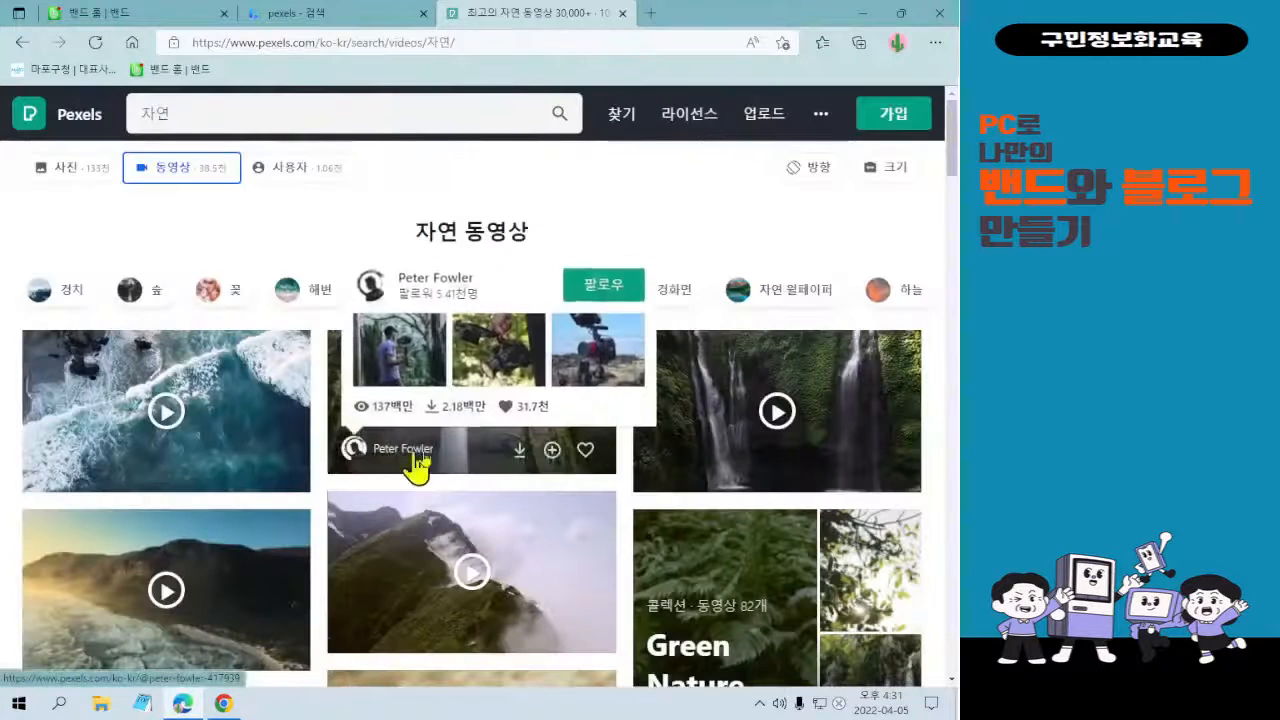
Scroll down the video results and download the sunset beach clip, production ID_5147455.mp4.
scroll(566, 463, "down", 4)
scroll(585, 460, "down", 10)
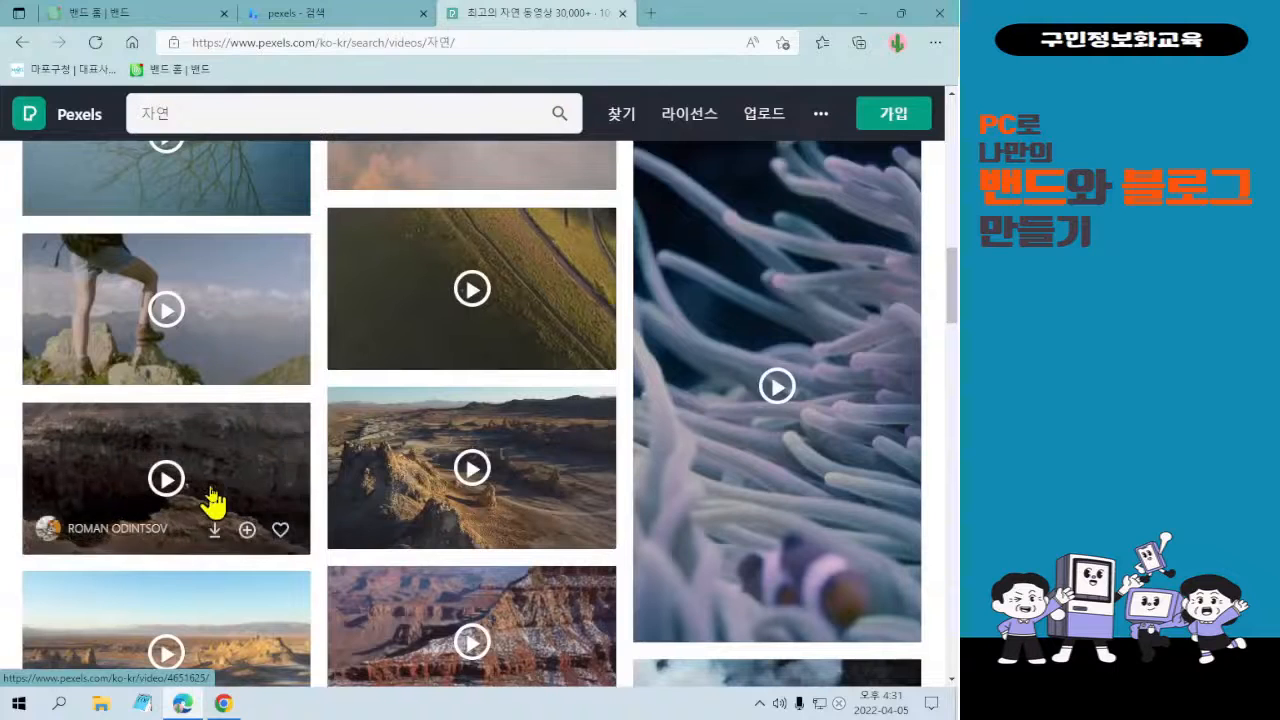
scroll(210, 500, "down", 2)
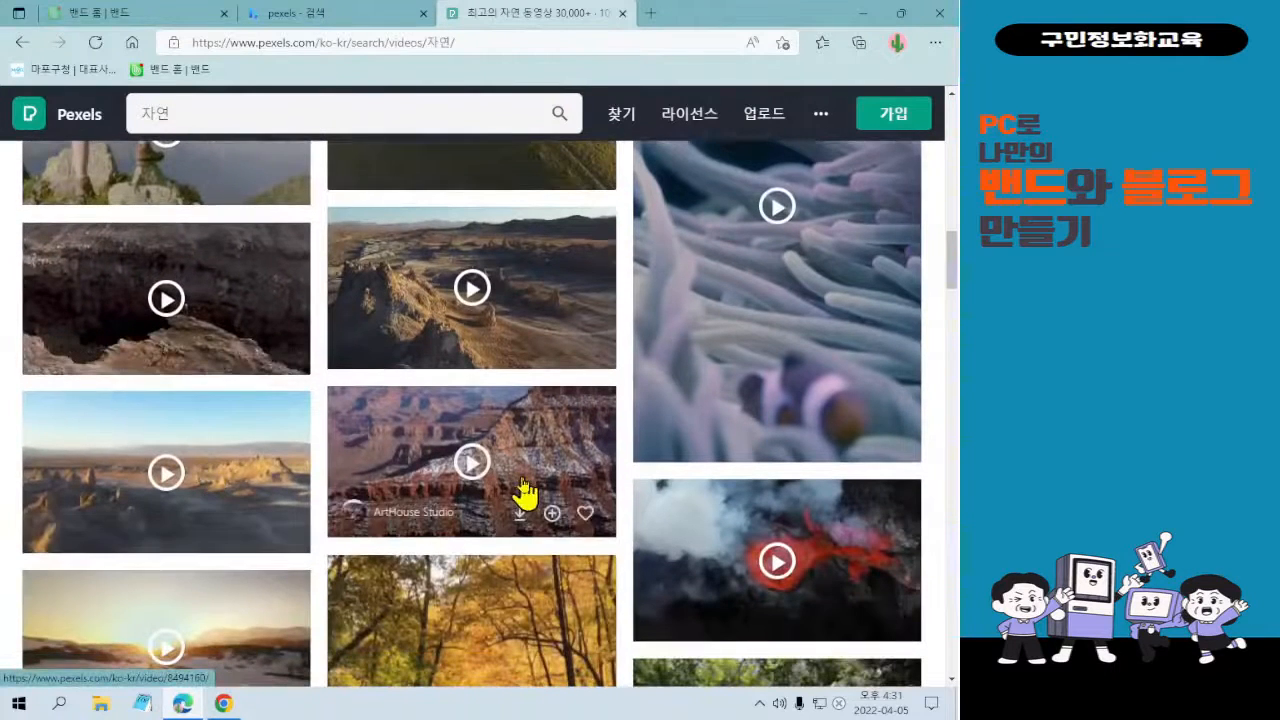
scroll(524, 490, "down", 3)
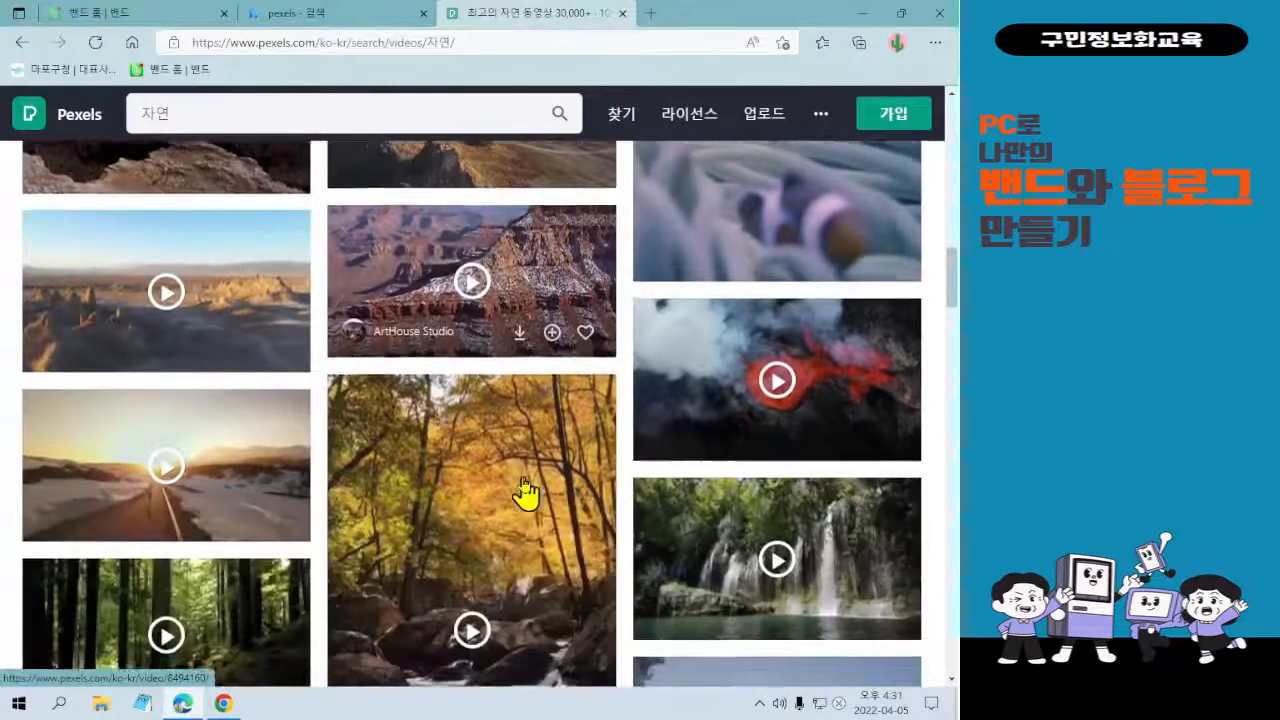
scroll(524, 490, "down", 1)
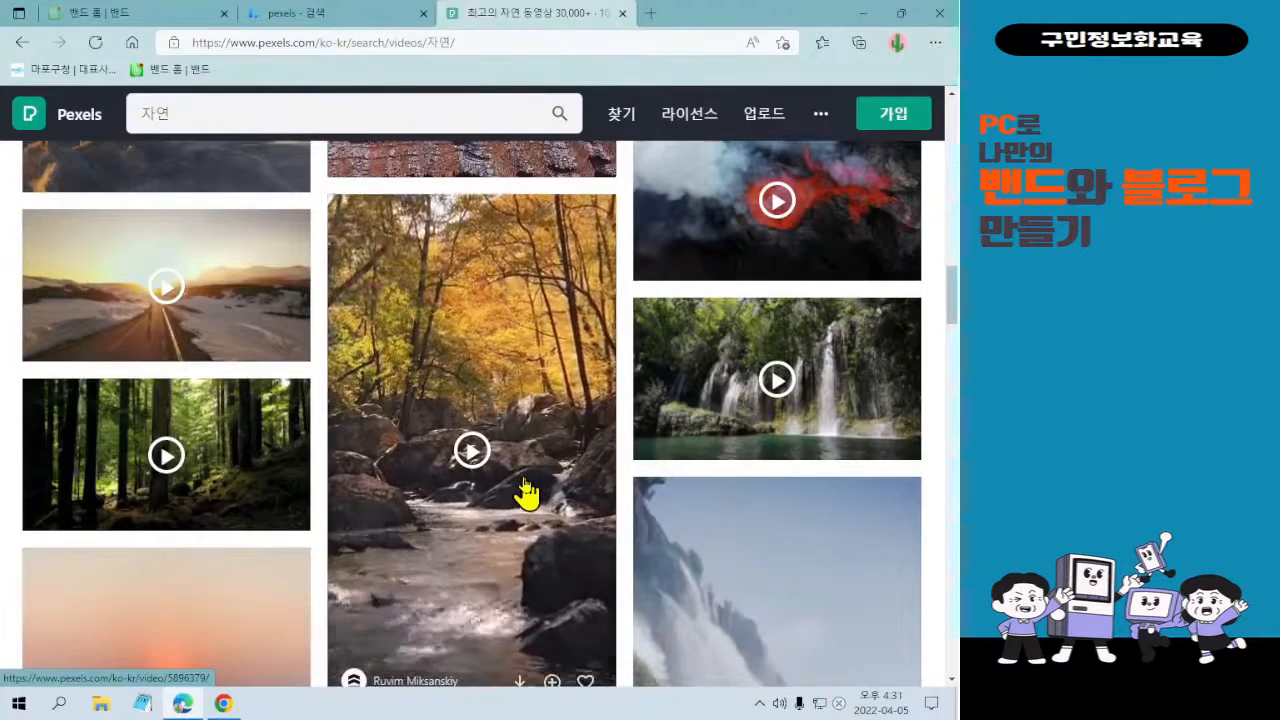
scroll(524, 490, "down", 1)
scroll(524, 490, "down", 2)
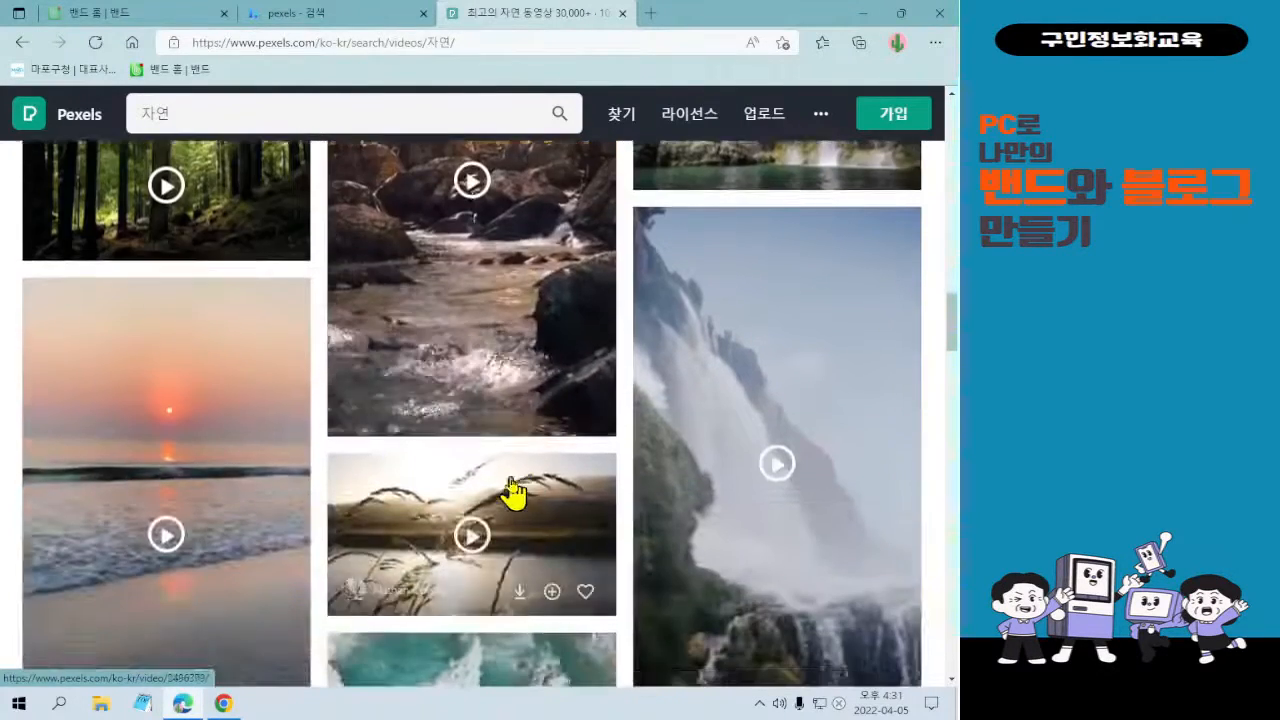
scroll(505, 500, "down", 1)
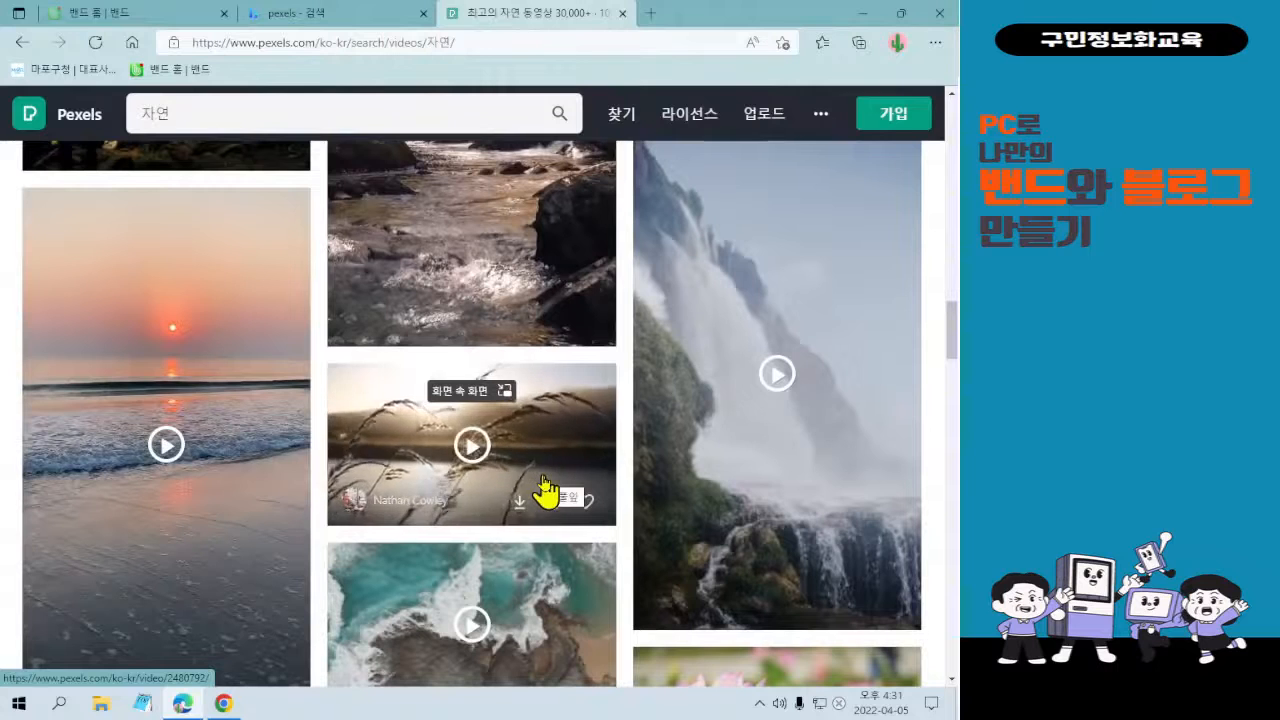
scroll(272, 542, "down", 1)
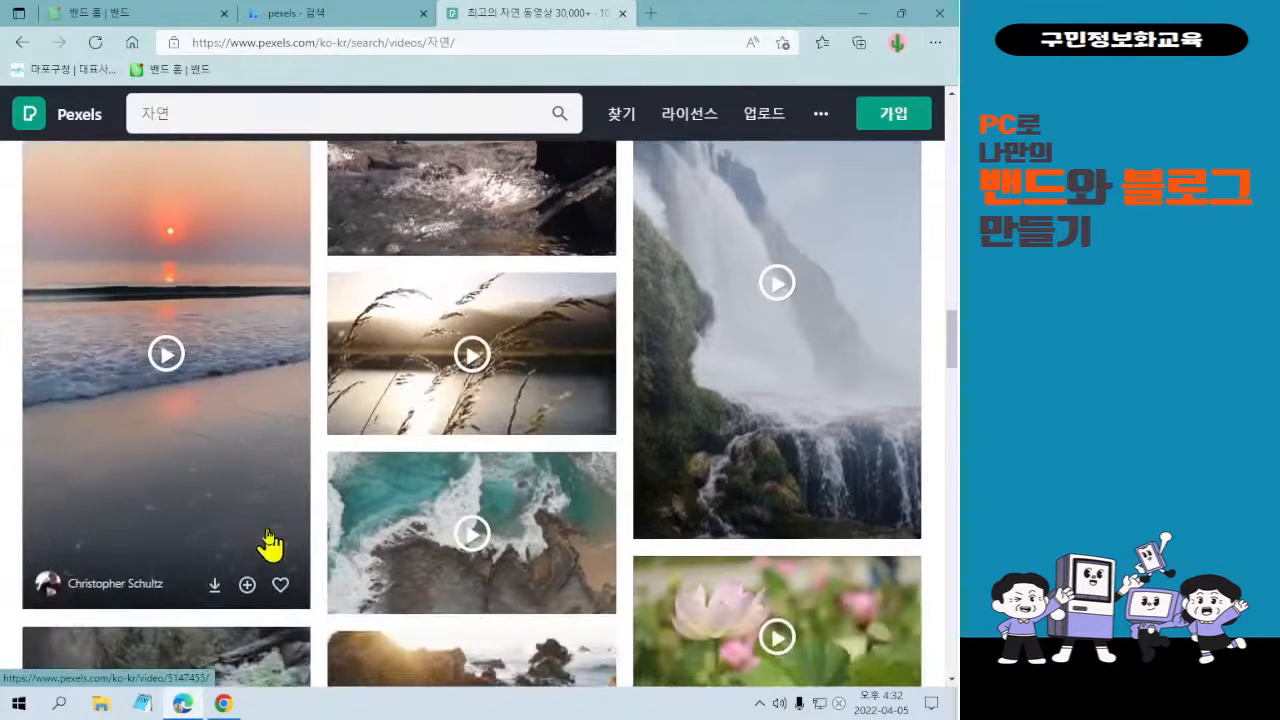
left_click(214, 584)
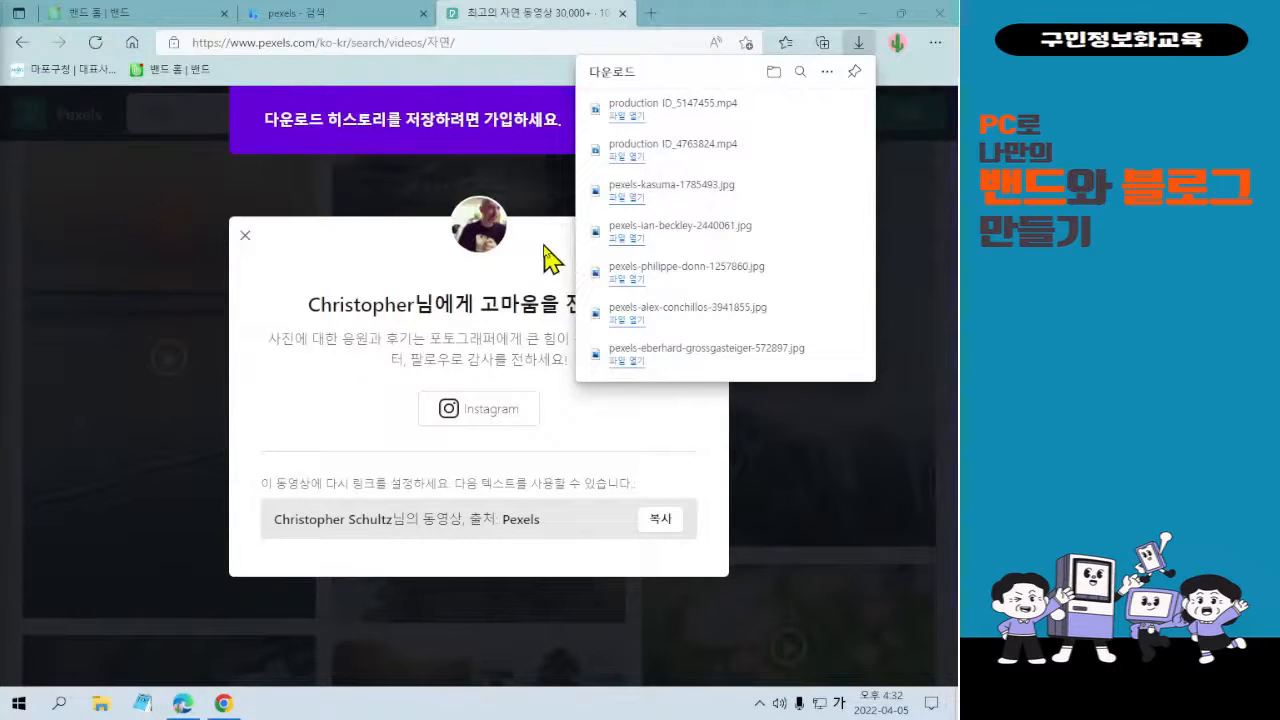
Dismiss the Downloads flyout and minimize Edge so the desktop shows.
left_click(222, 702)
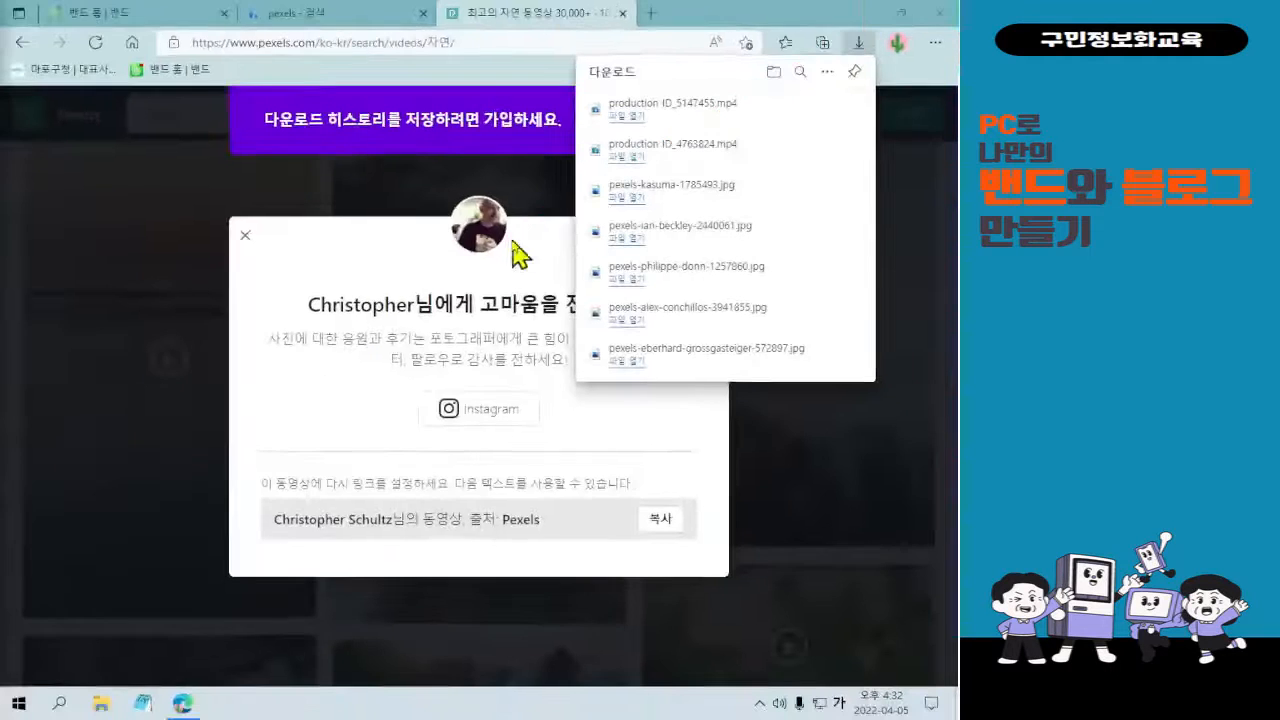
left_click(795, 79)
left_click(862, 14)
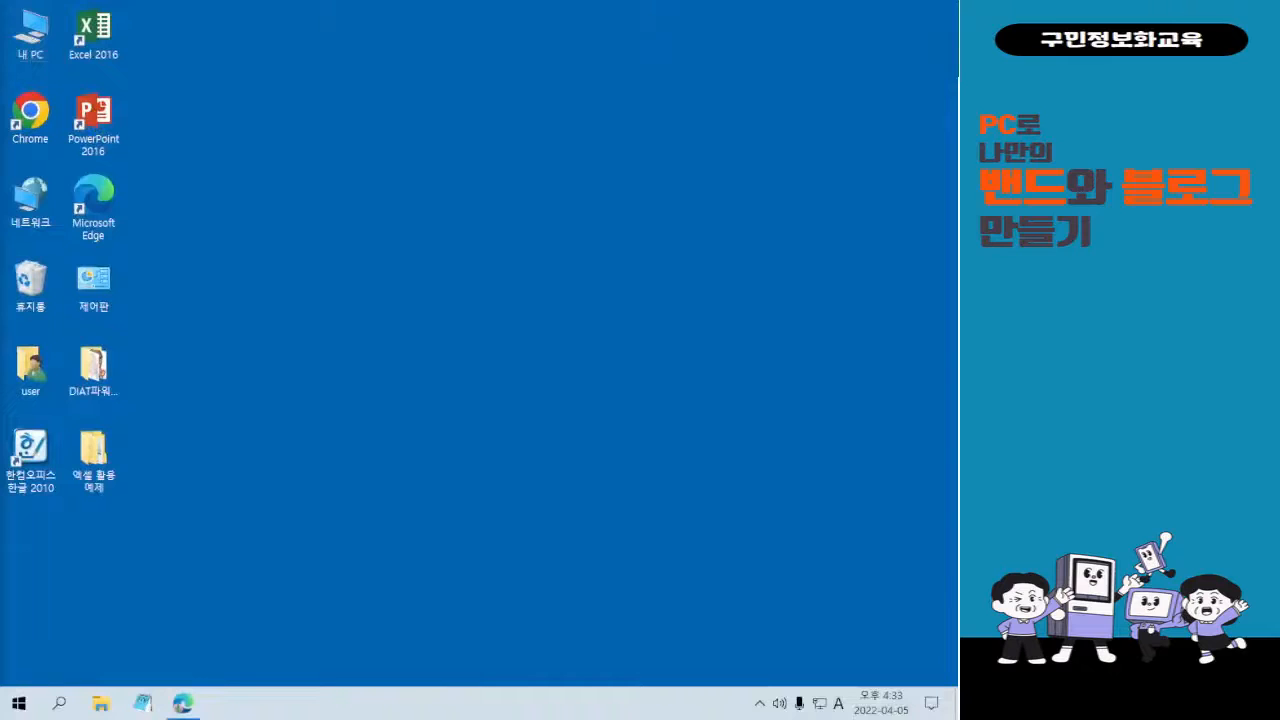
Move the 내 PC window to the top-left and show the 다운로드 folder with the Pexels files.
left_click_drag(0, 640, 294, 58)
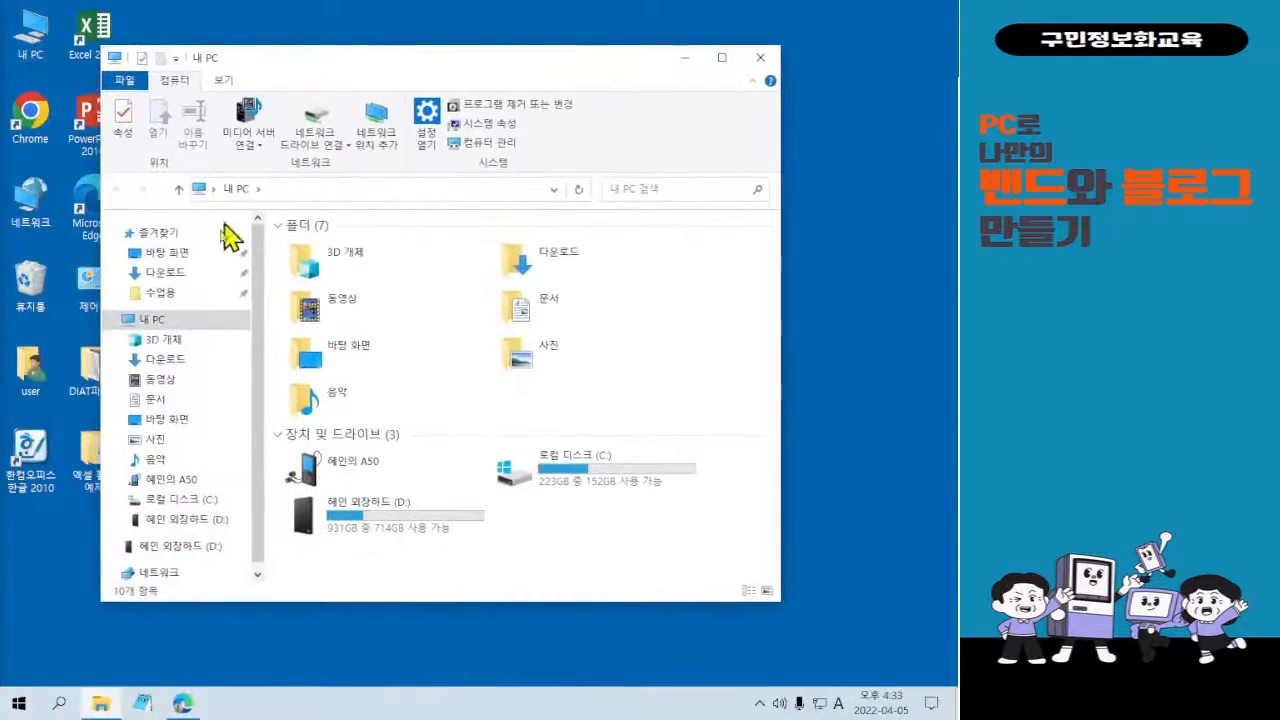
left_click(208, 274)
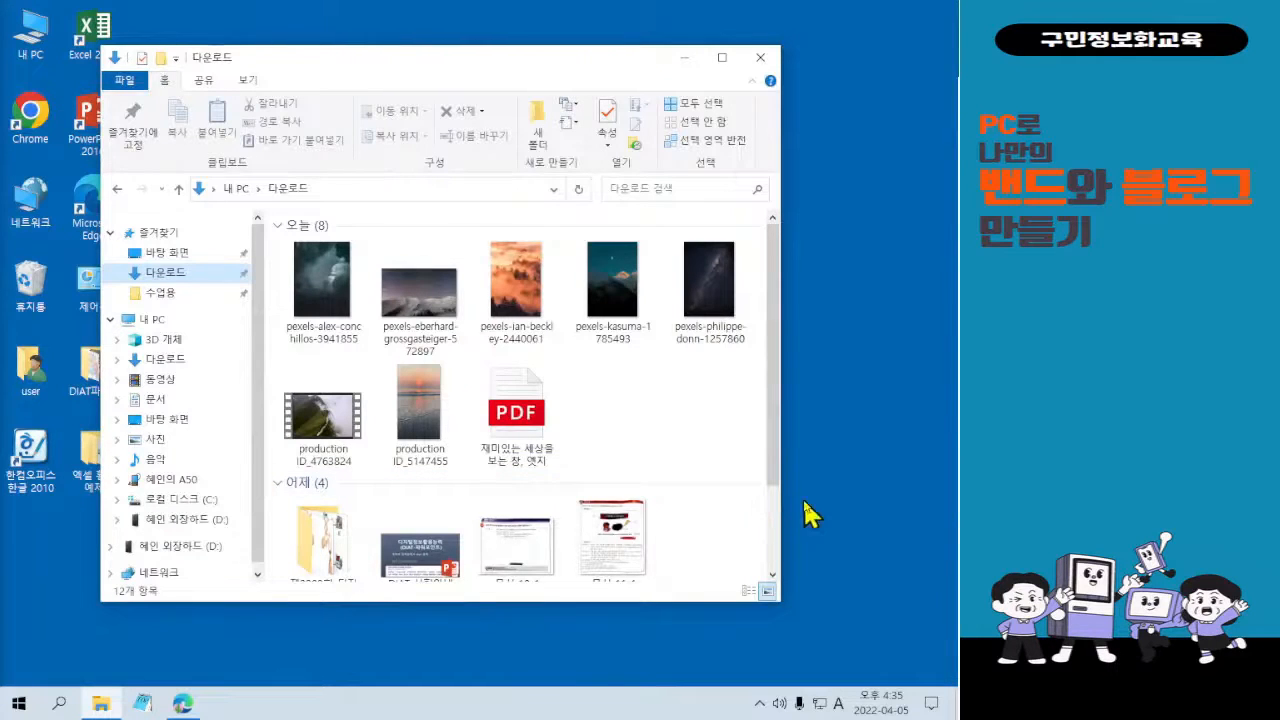
Close File Explorer, switch Edge to the BAND home tab, then minimize the browser.
left_click(760, 57)
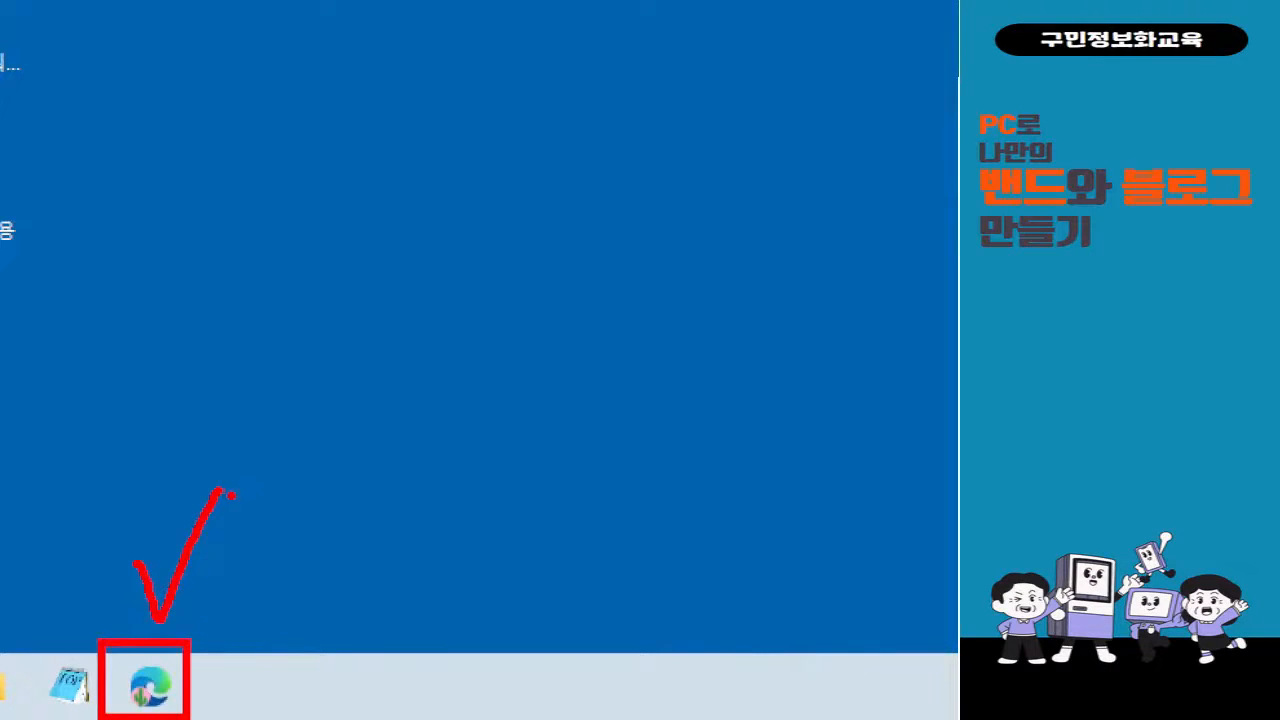
left_click(150, 686)
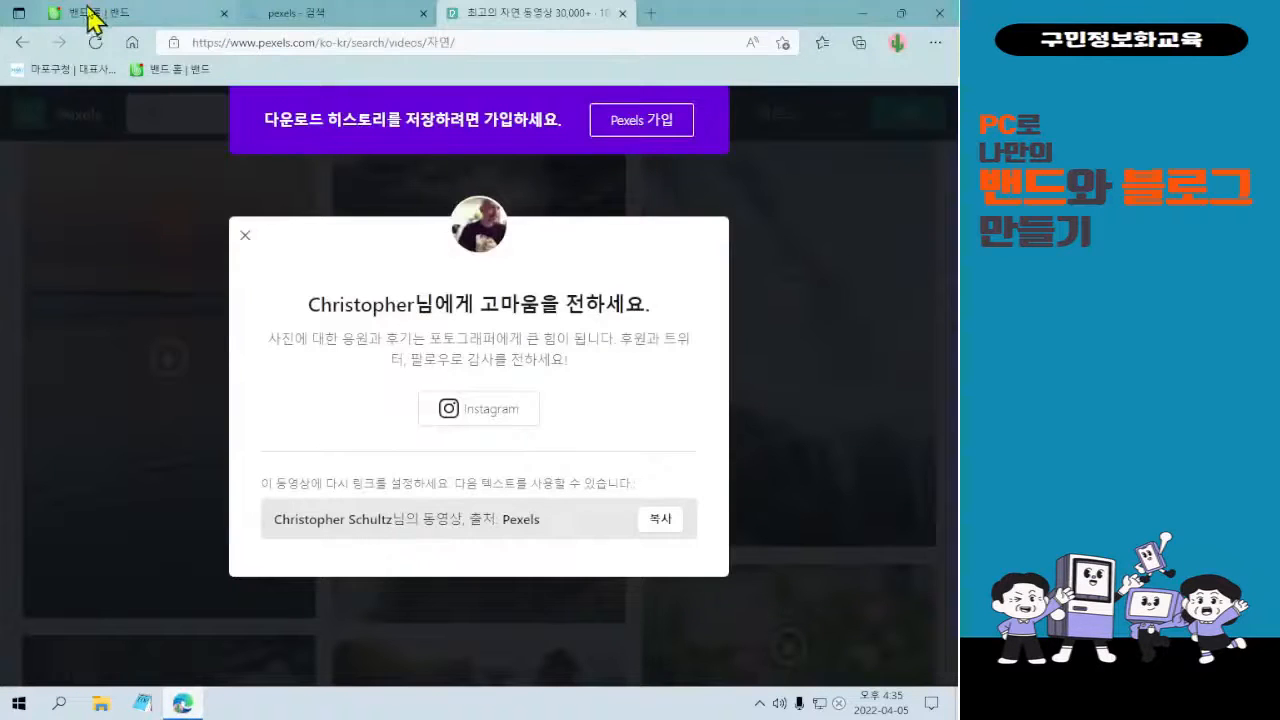
left_click(93, 14)
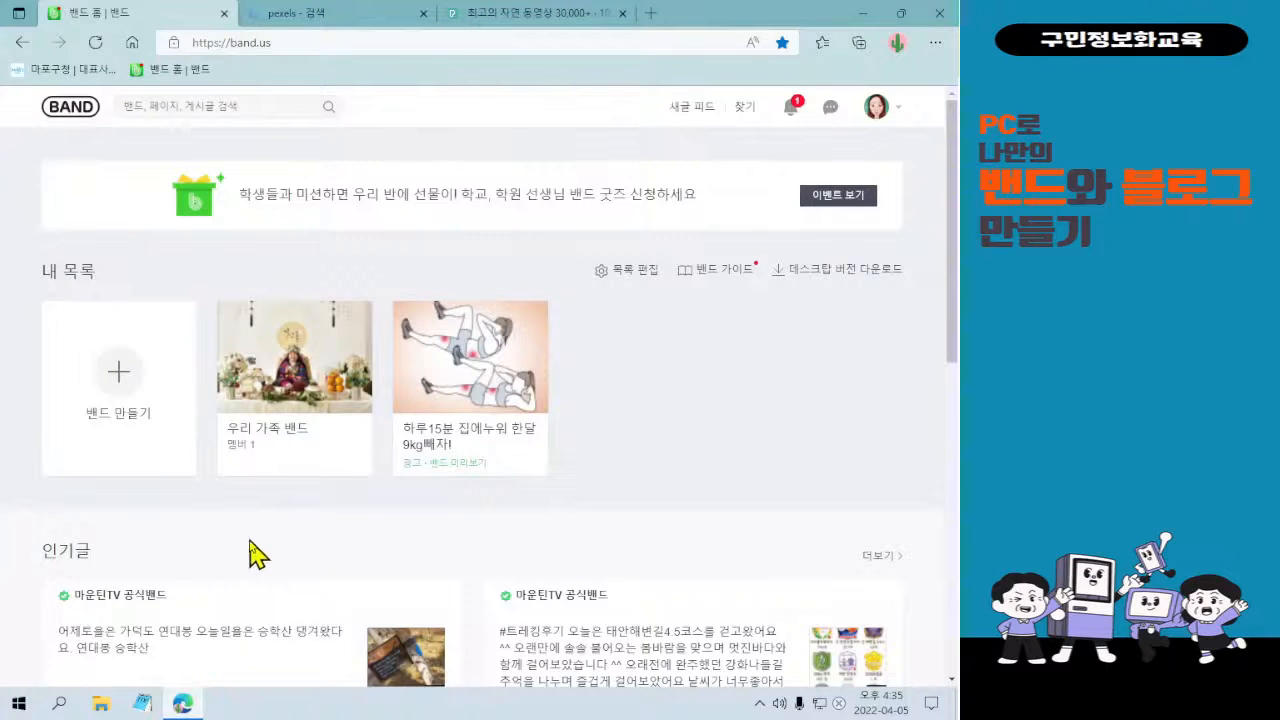
left_click(858, 14)
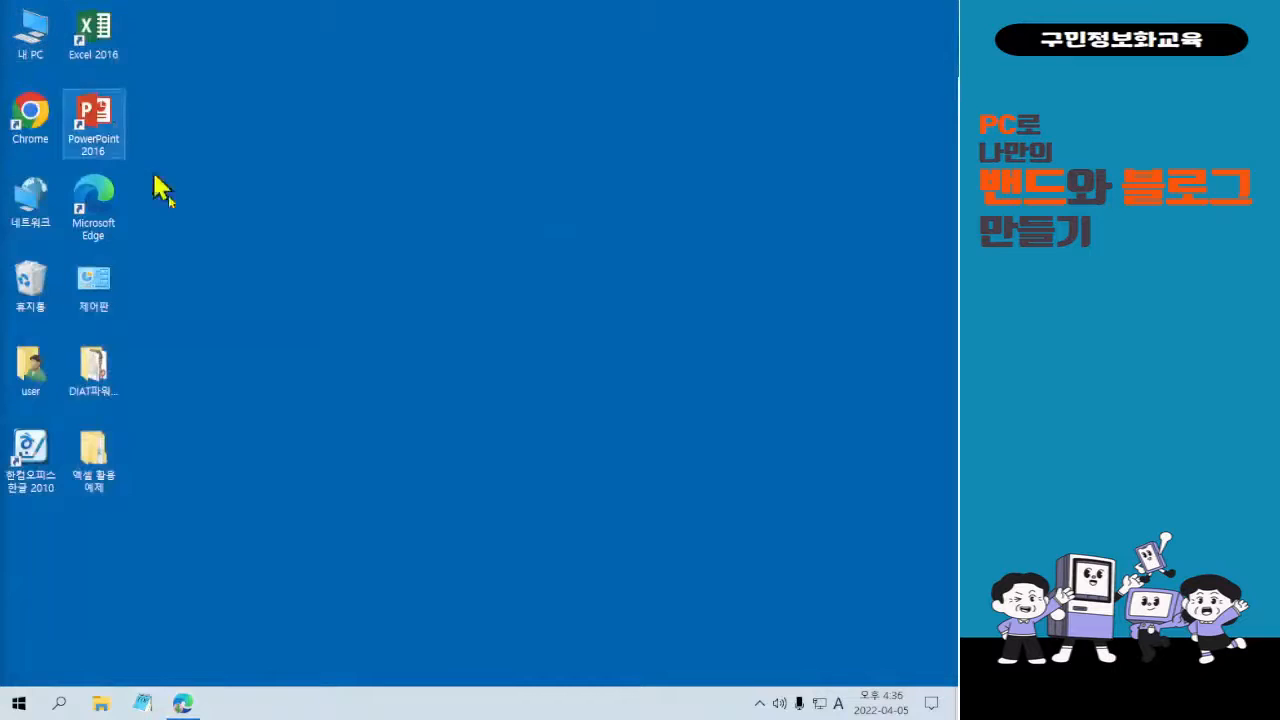
key("super+e")
left_click(165, 272)
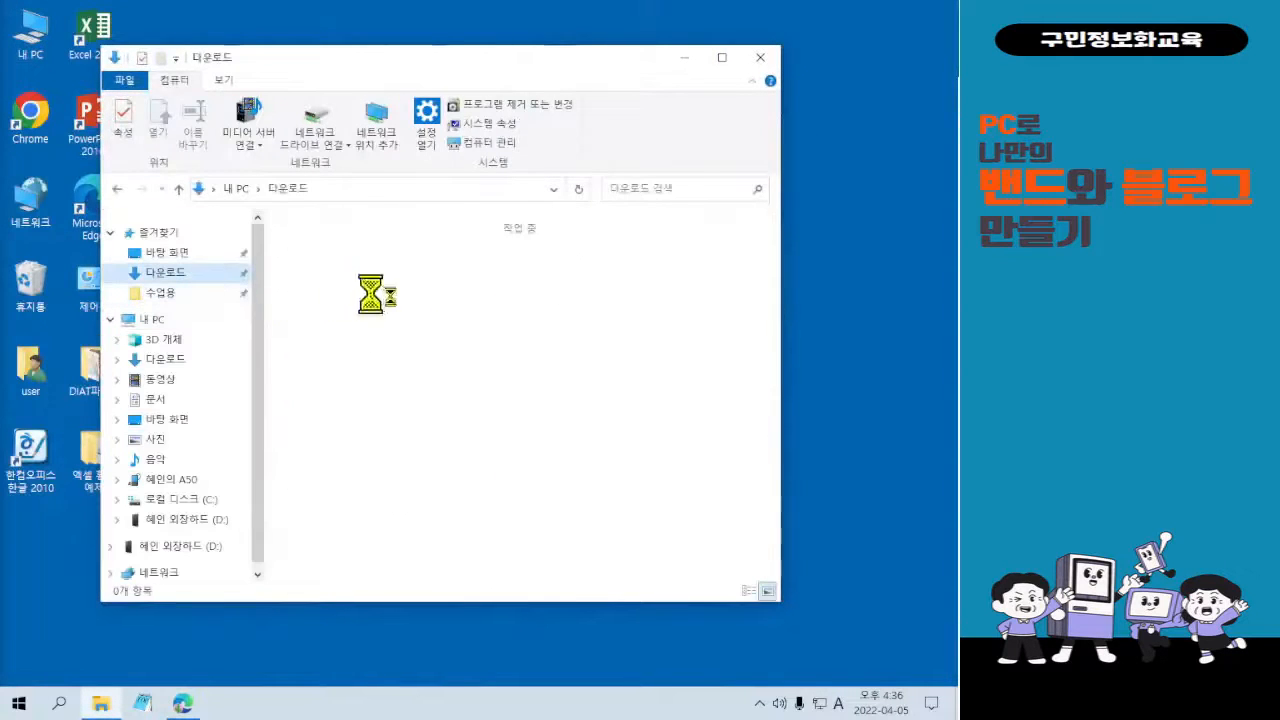
left_click(334, 271)
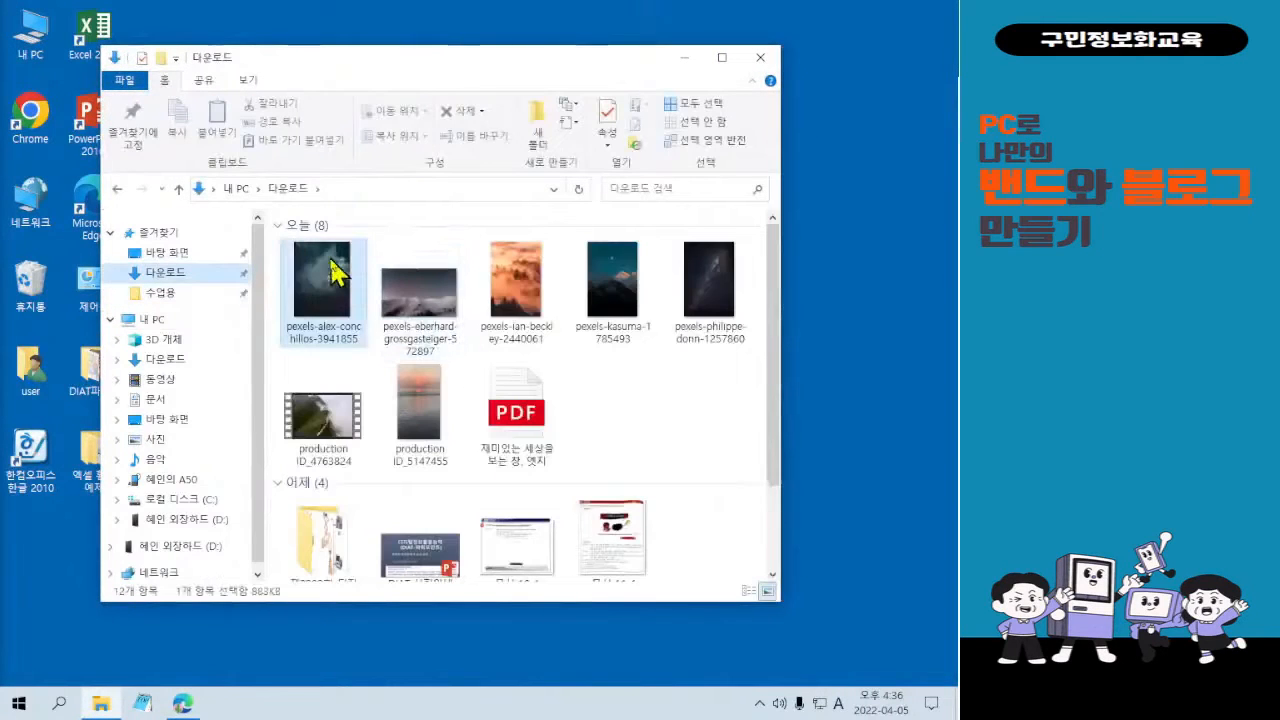
double_click(494, 345)
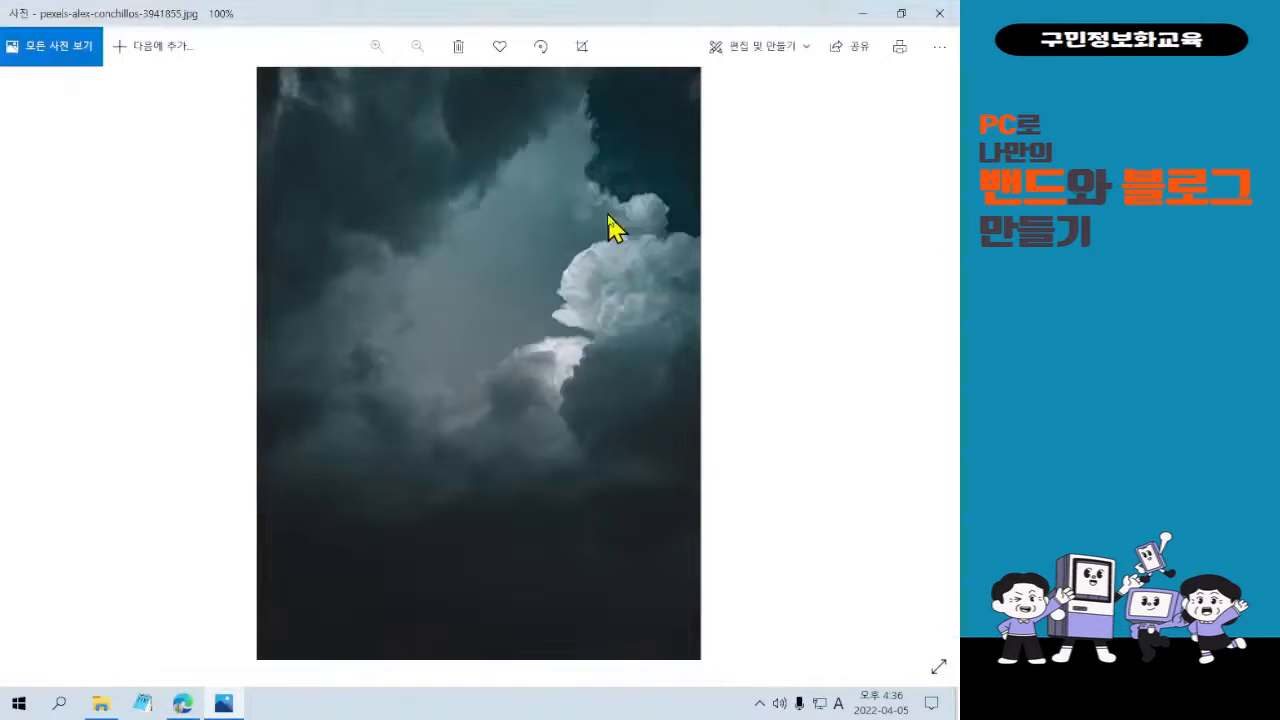
left_click(940, 13)
right_click(340, 326)
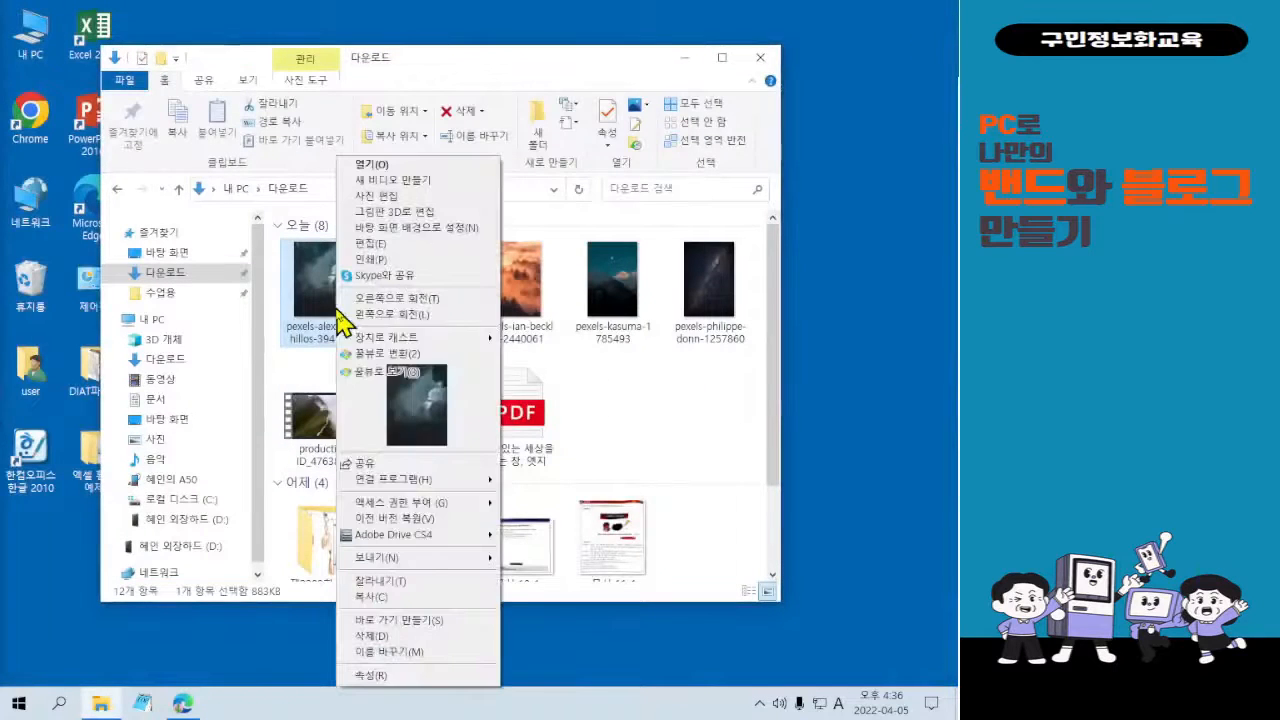
mouse_move(440, 484)
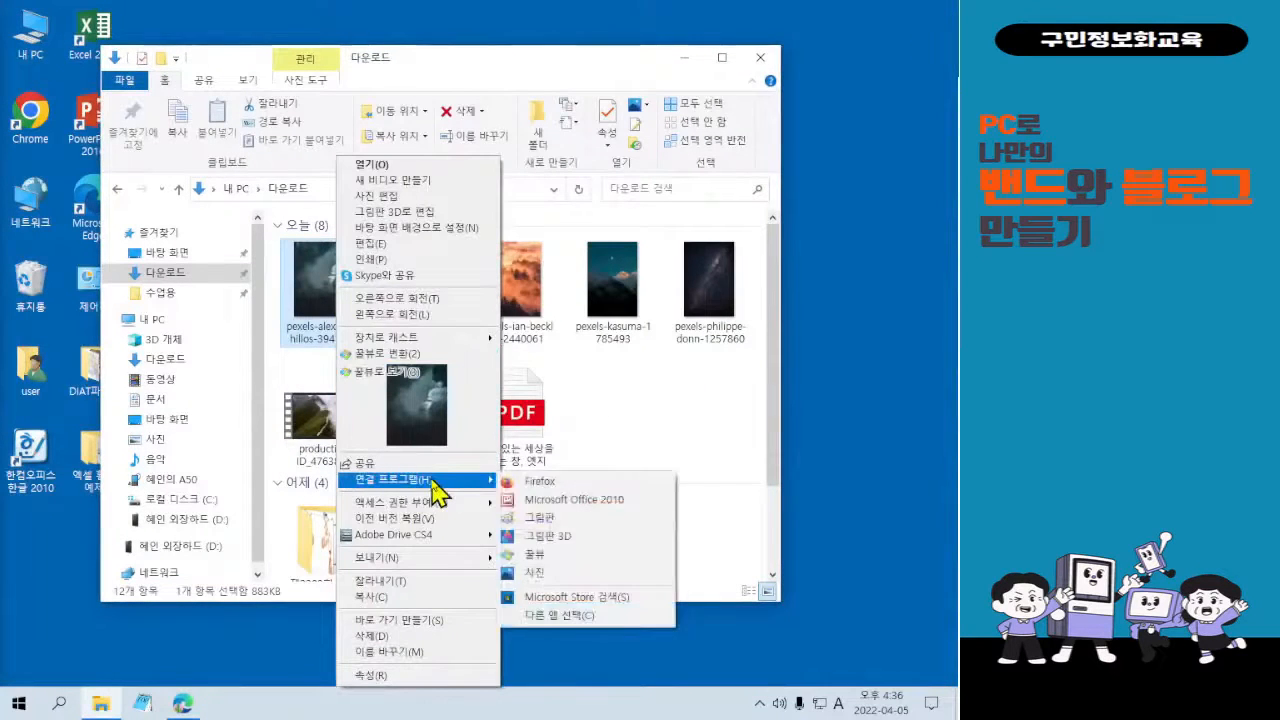
left_click(593, 615)
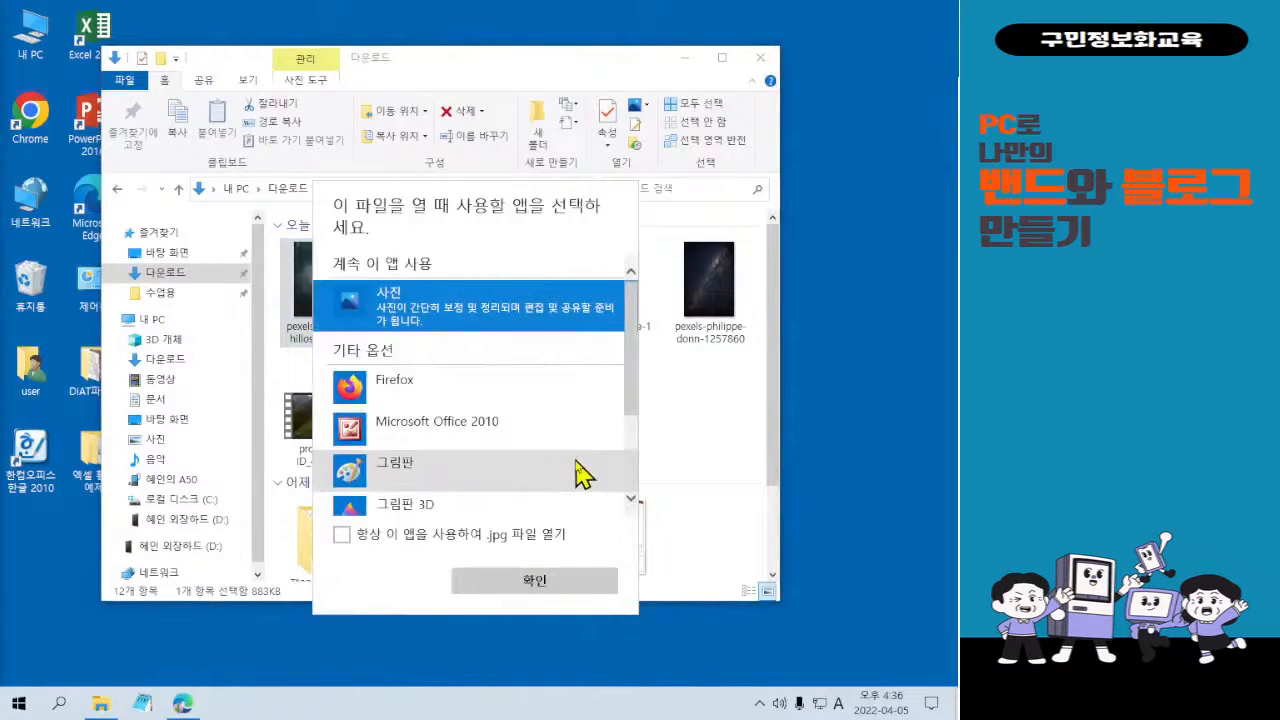
left_click(410, 315)
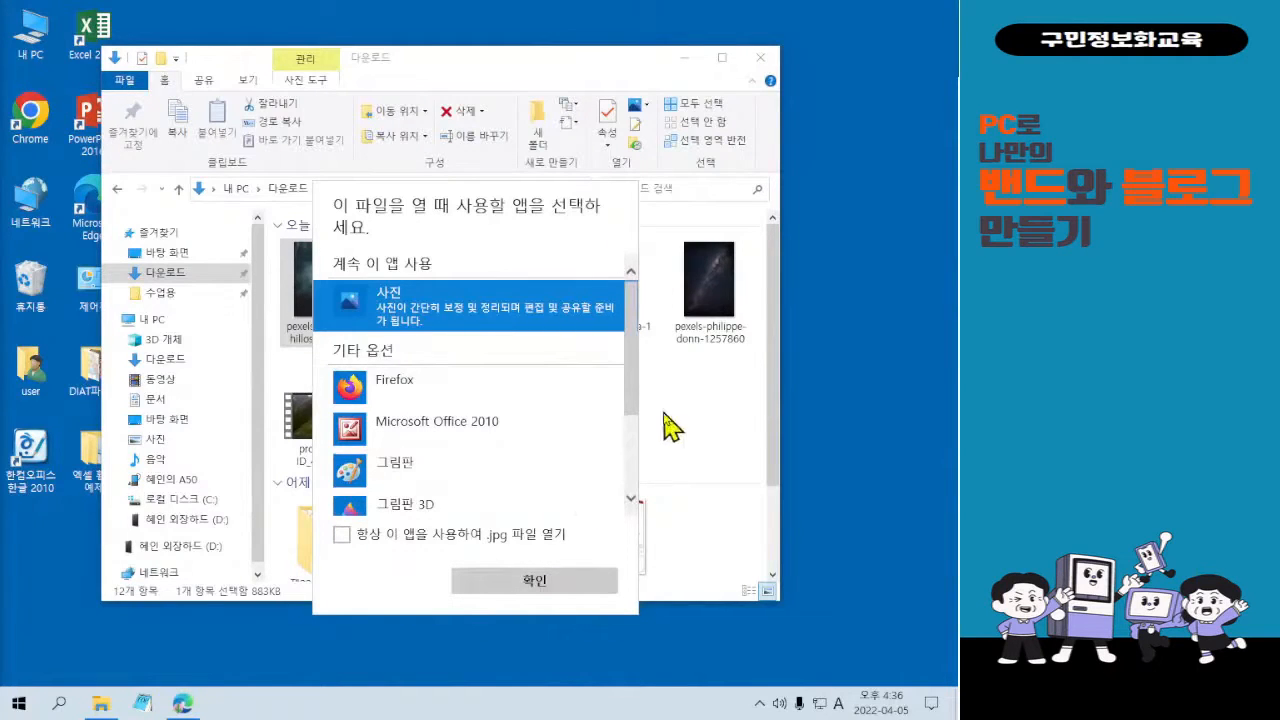
scroll(478, 378, "down", 1)
scroll(478, 370, "down", 3)
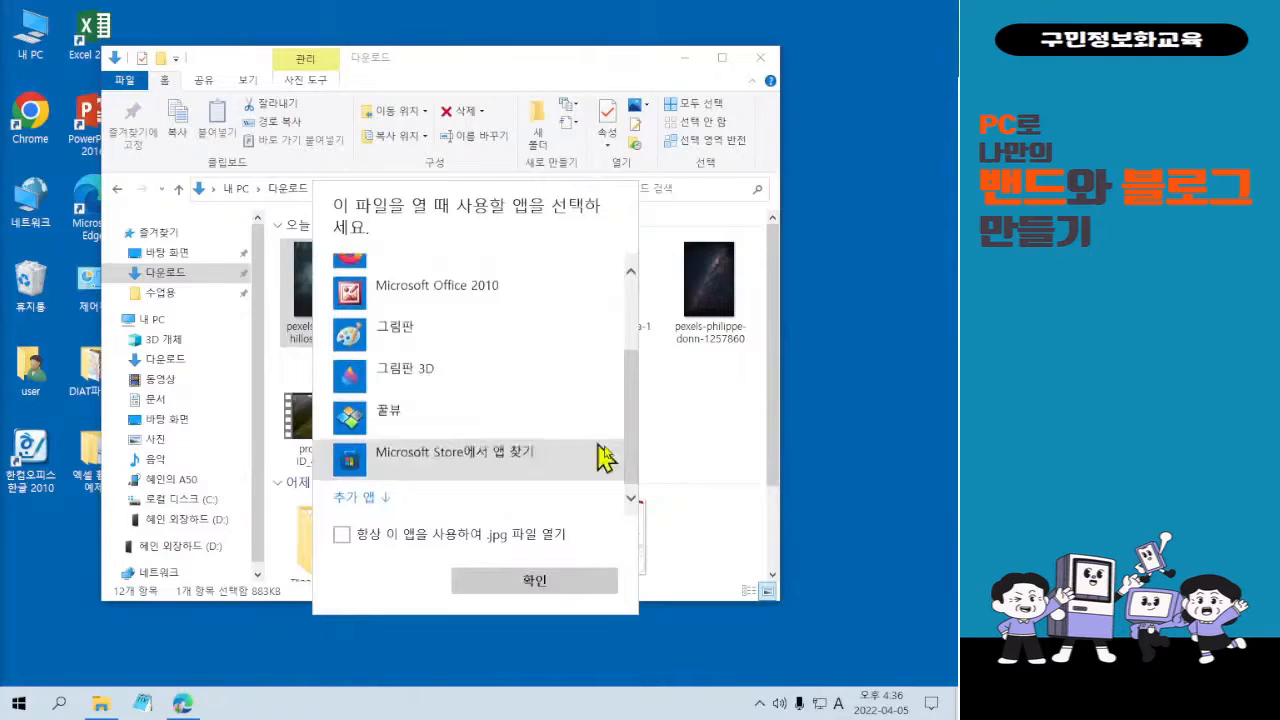
left_click(672, 443)
left_click(722, 430)
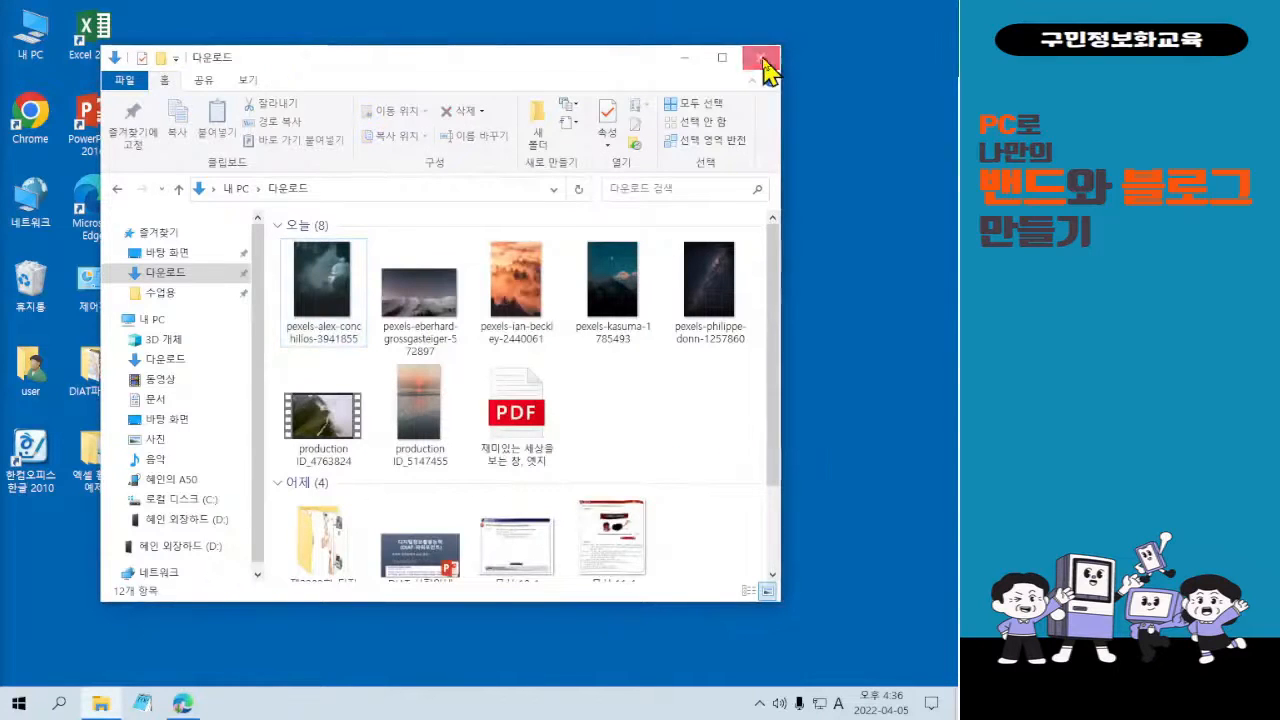
left_click(760, 57)
Restore the browser, start a new band on band.us, and pick the 취미, 동호회 type.
left_click(182, 704)
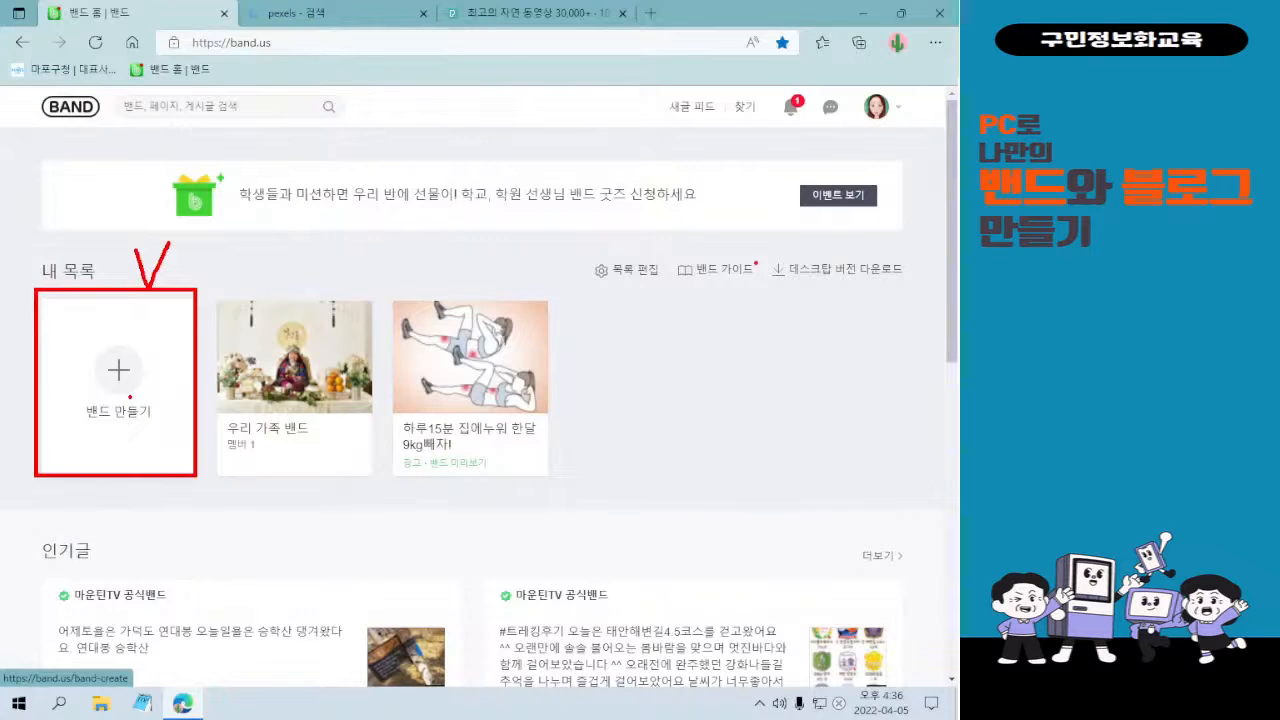
left_click(131, 409)
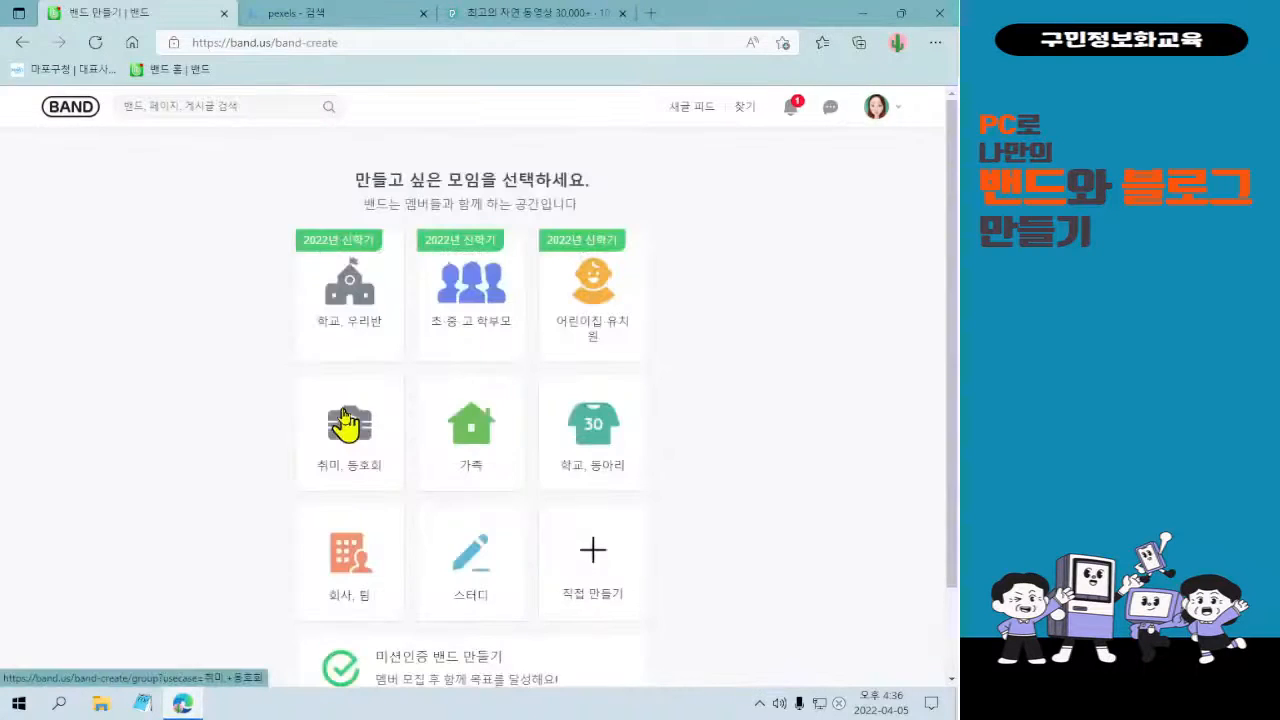
scroll(614, 443, "down", 2)
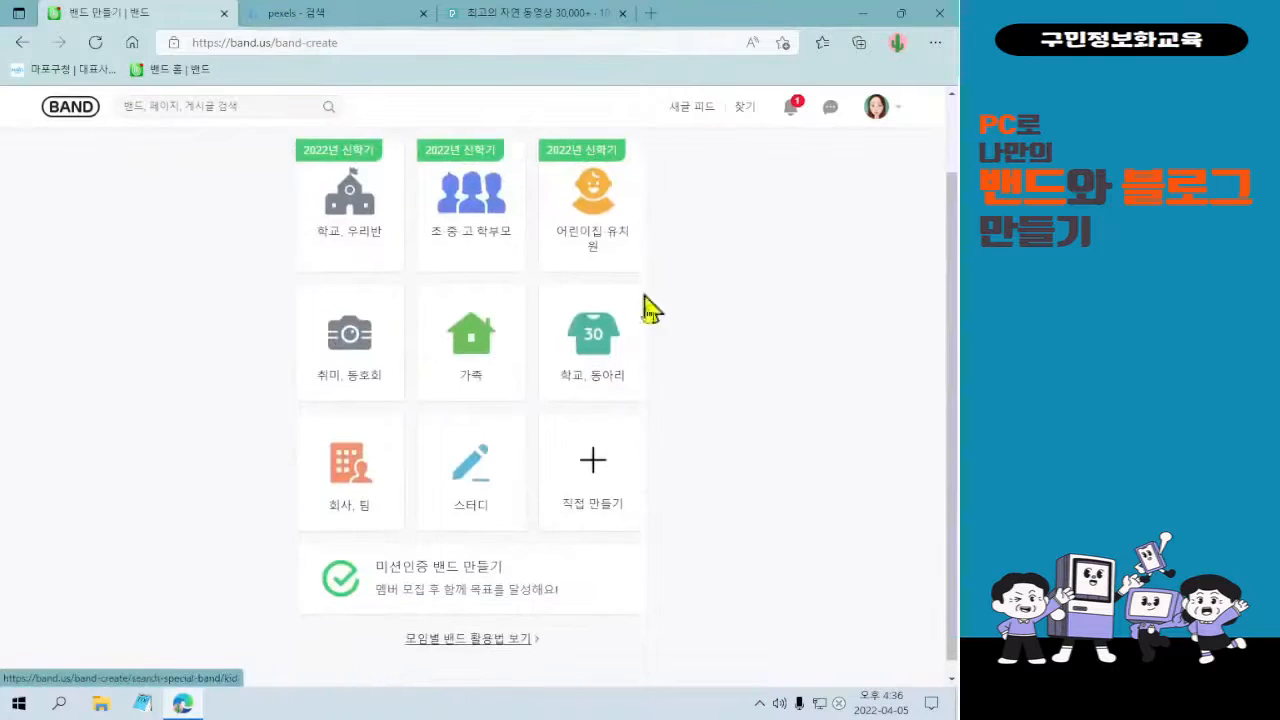
scroll(685, 408, "up", 2)
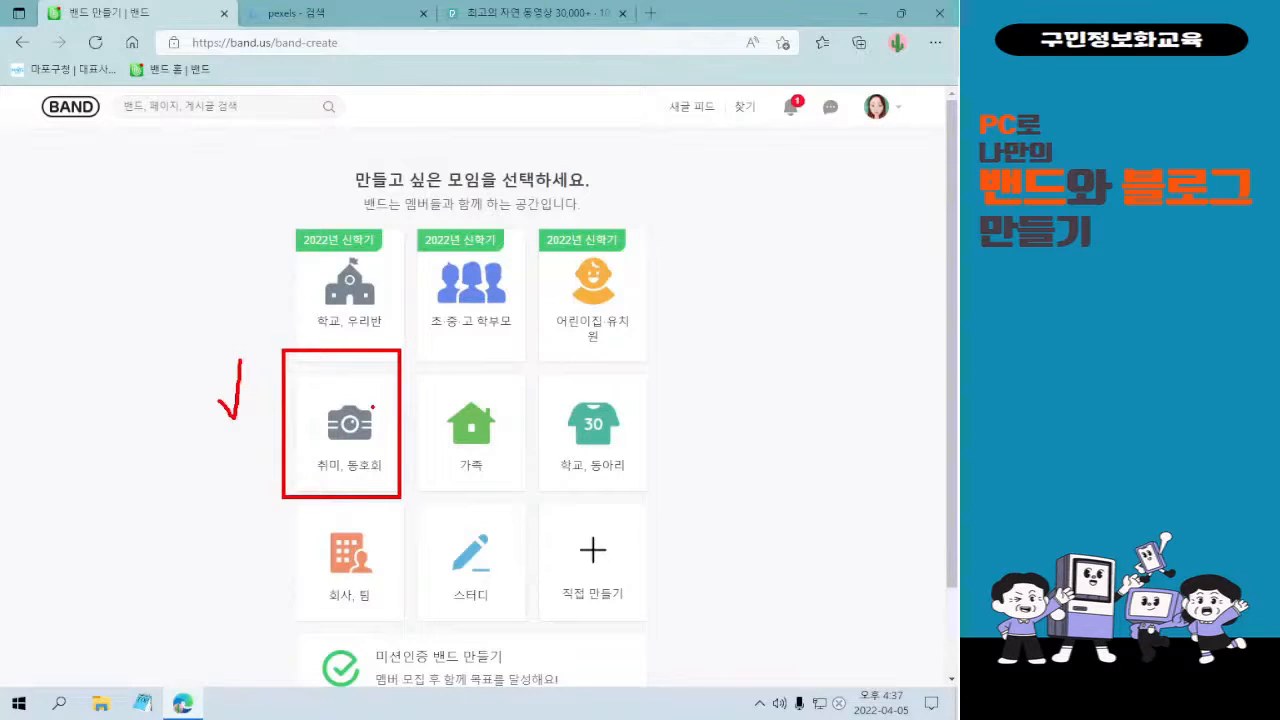
left_click(352, 420)
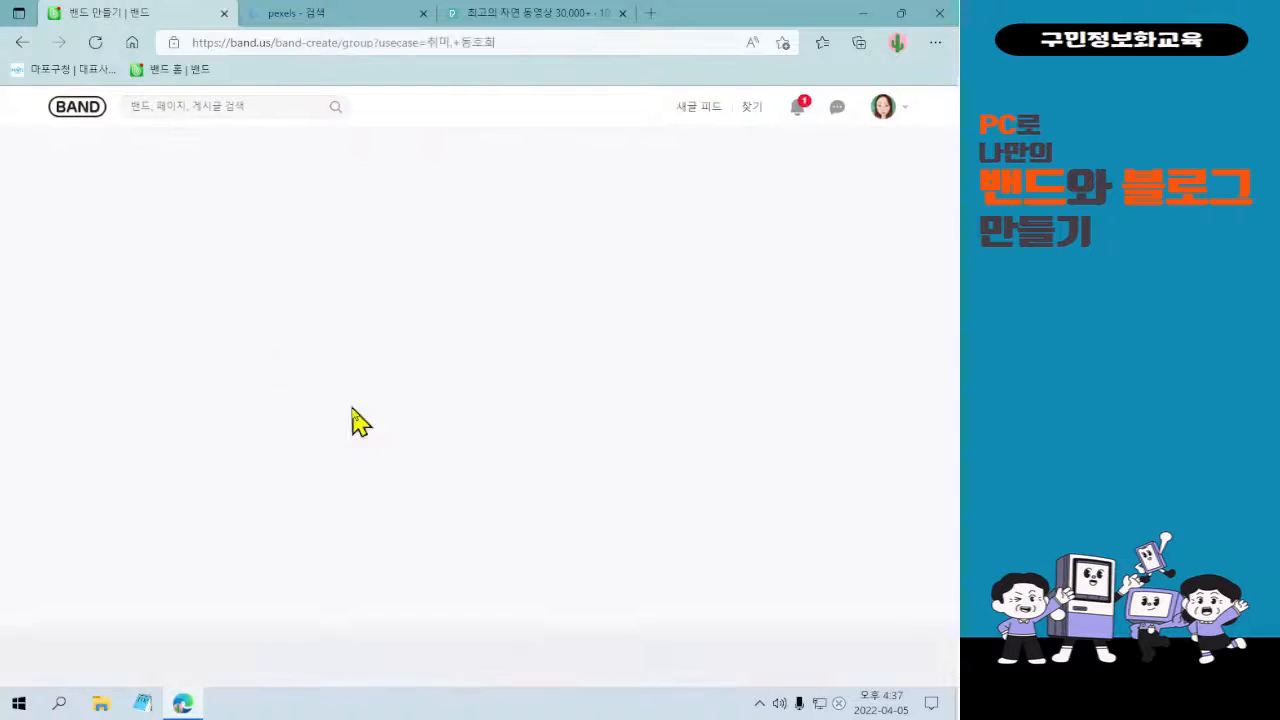
Enter 오늘의 명언 in the band name field.
left_click(174, 221)
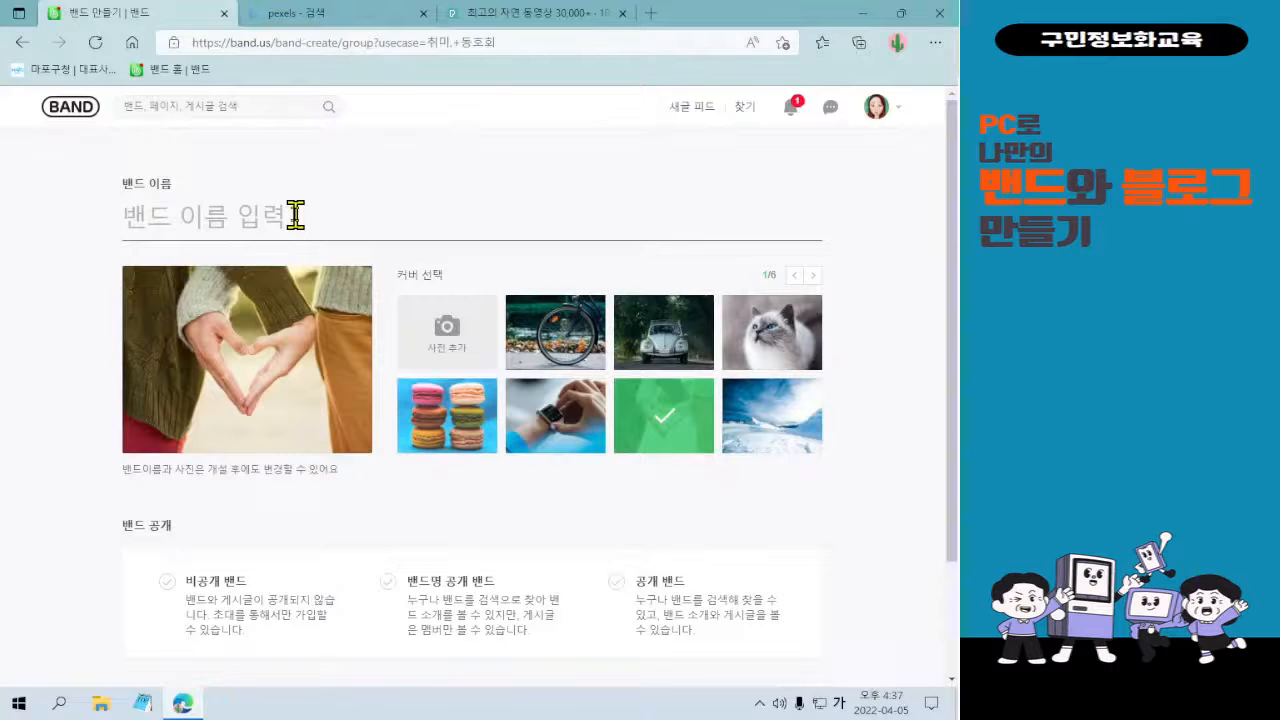
type("오늘의 명언")
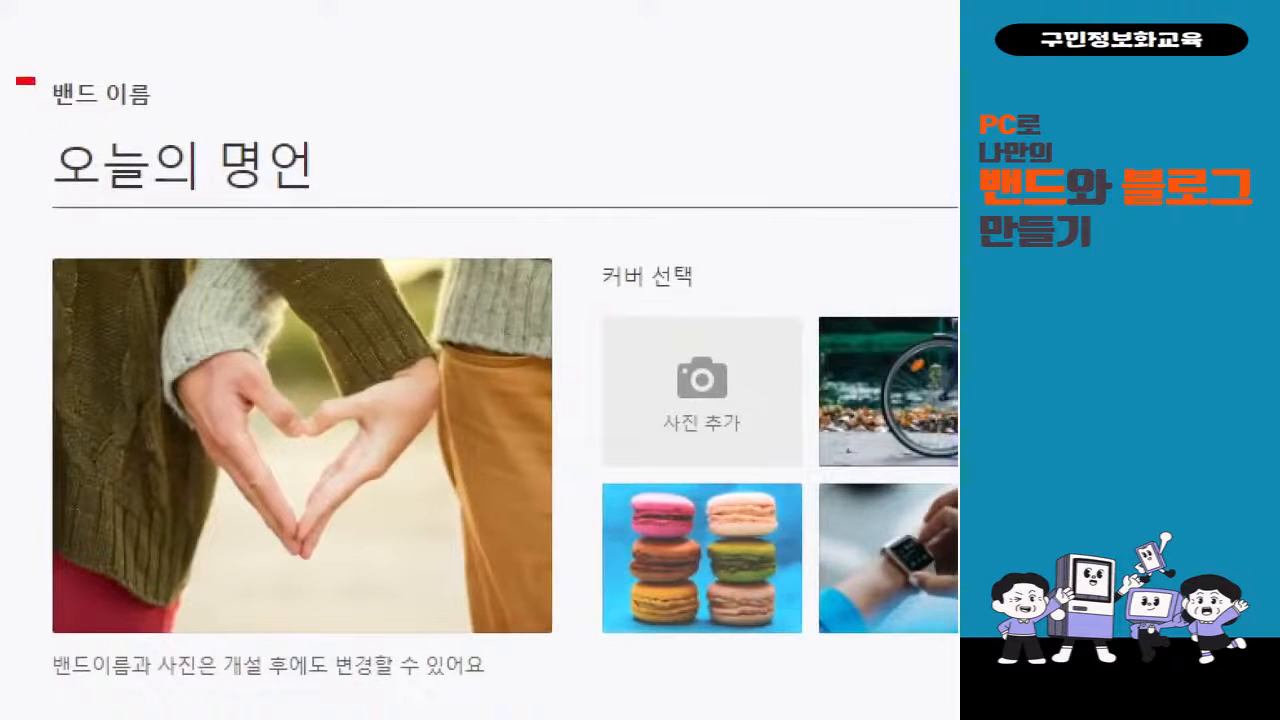
left_click_drag(18, 80, 366, 213)
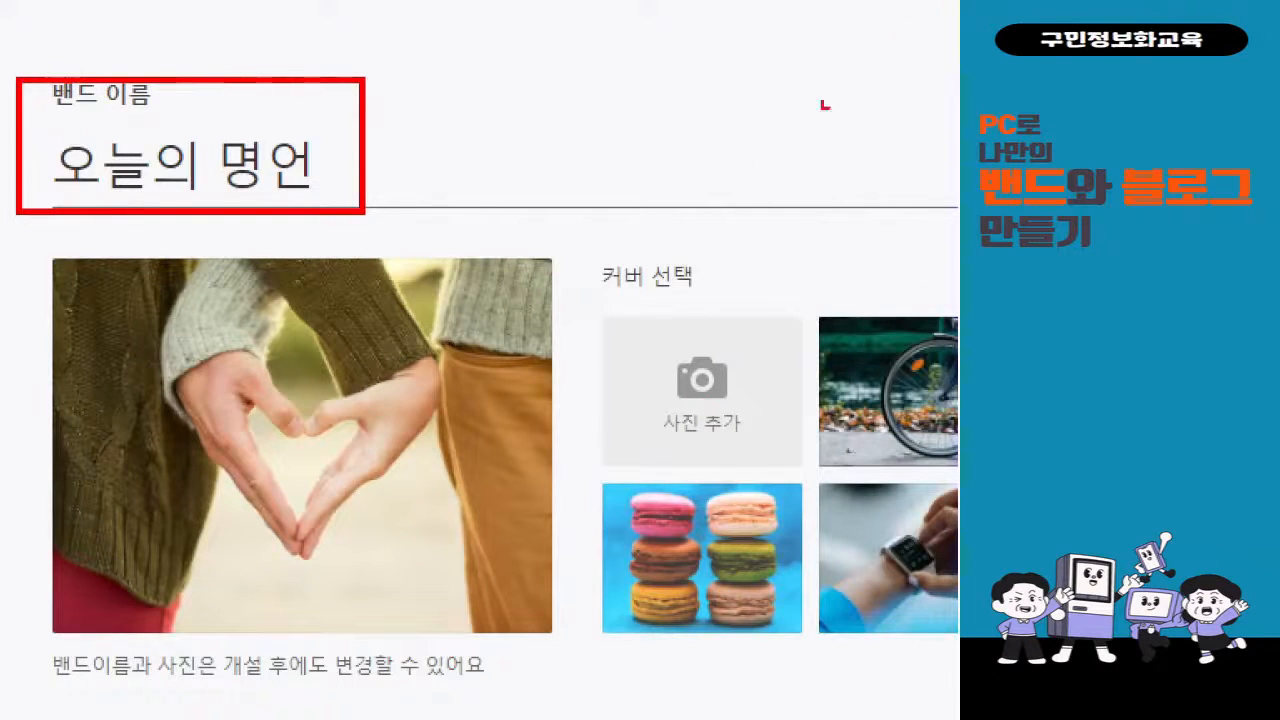
left_click_drag(568, 238, 813, 497)
left_click_drag(563, 238, 360, 86)
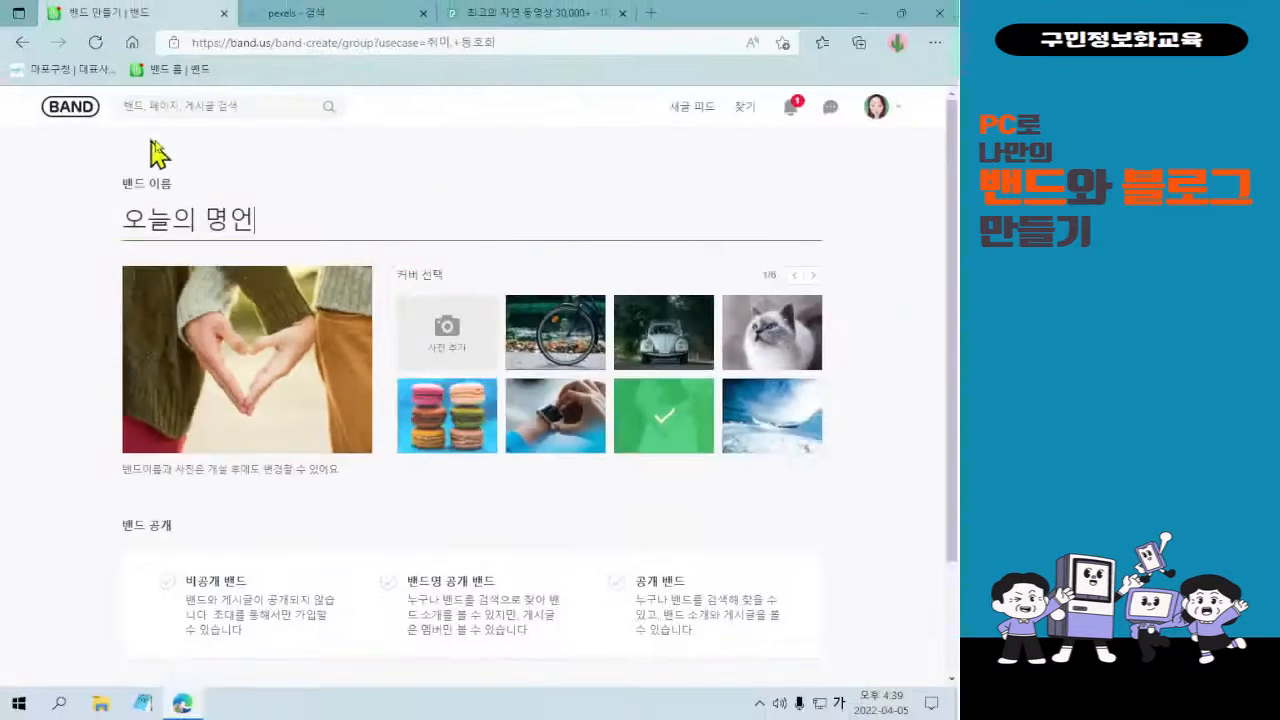
Upload the dark mountain-peak pexels-kasuma photo from Downloads as the custom cover image.
left_click(690, 413)
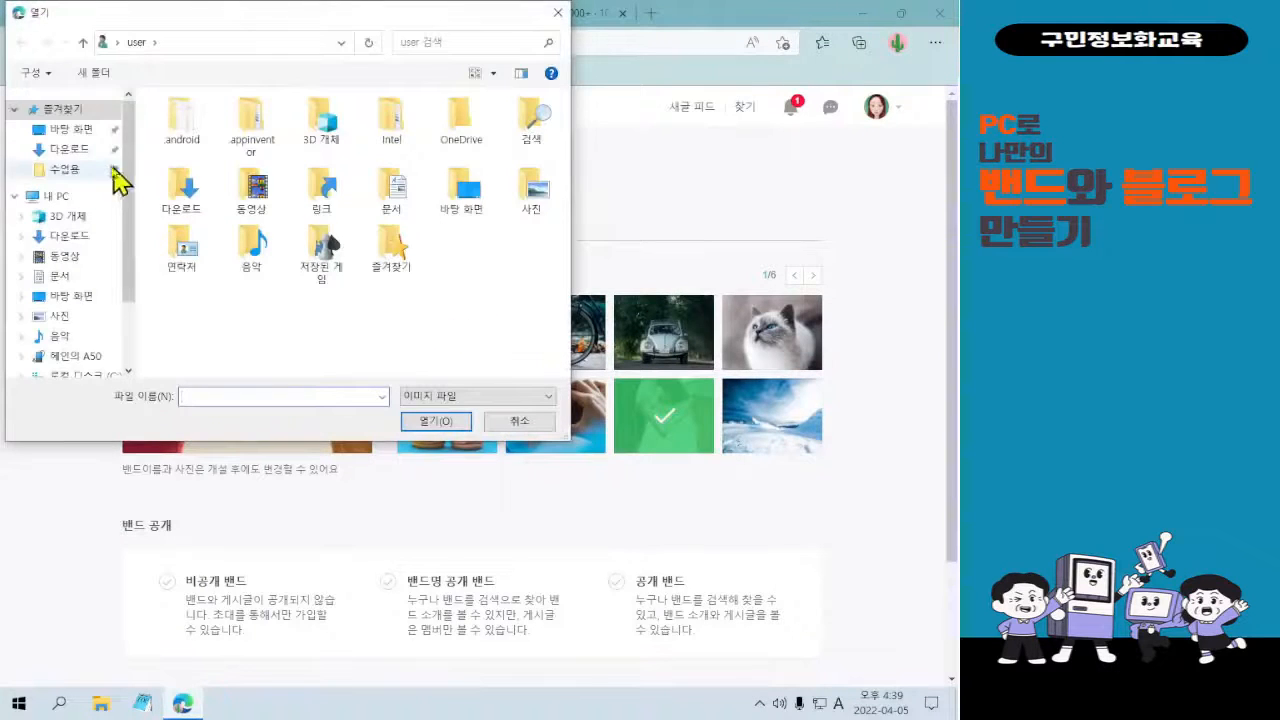
left_click(68, 148)
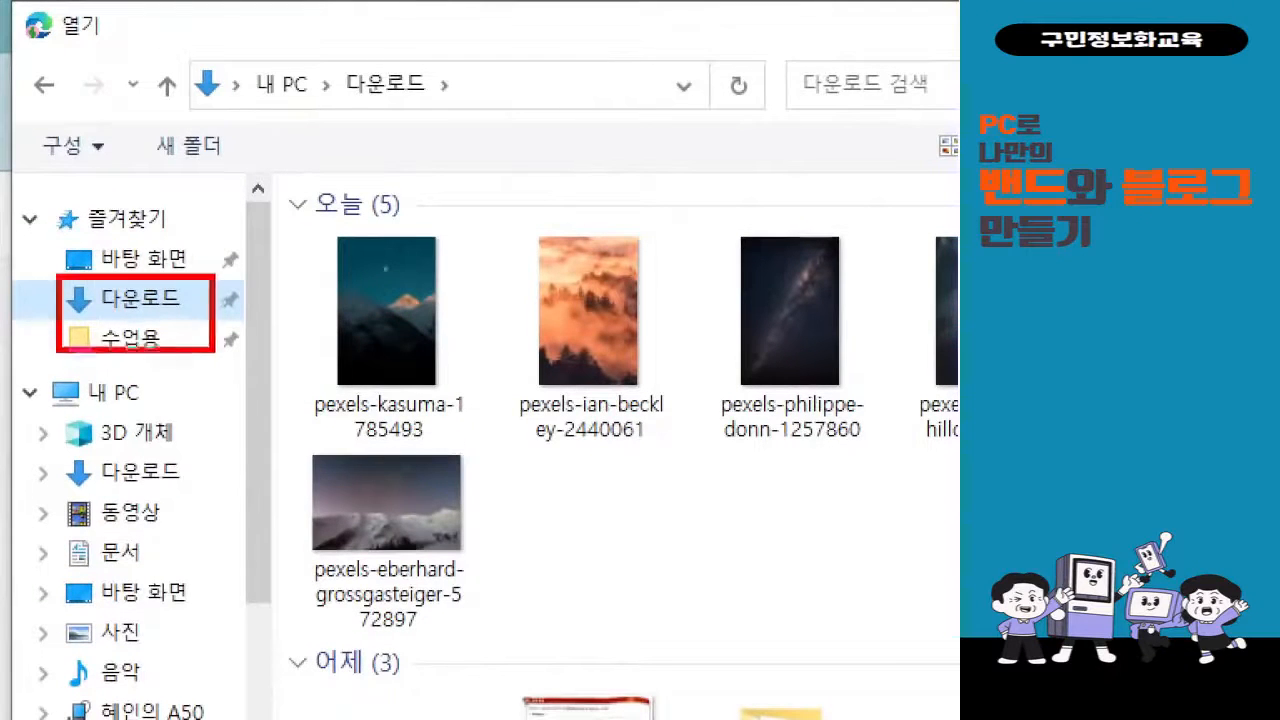
left_click_drag(203, 336, 311, 530)
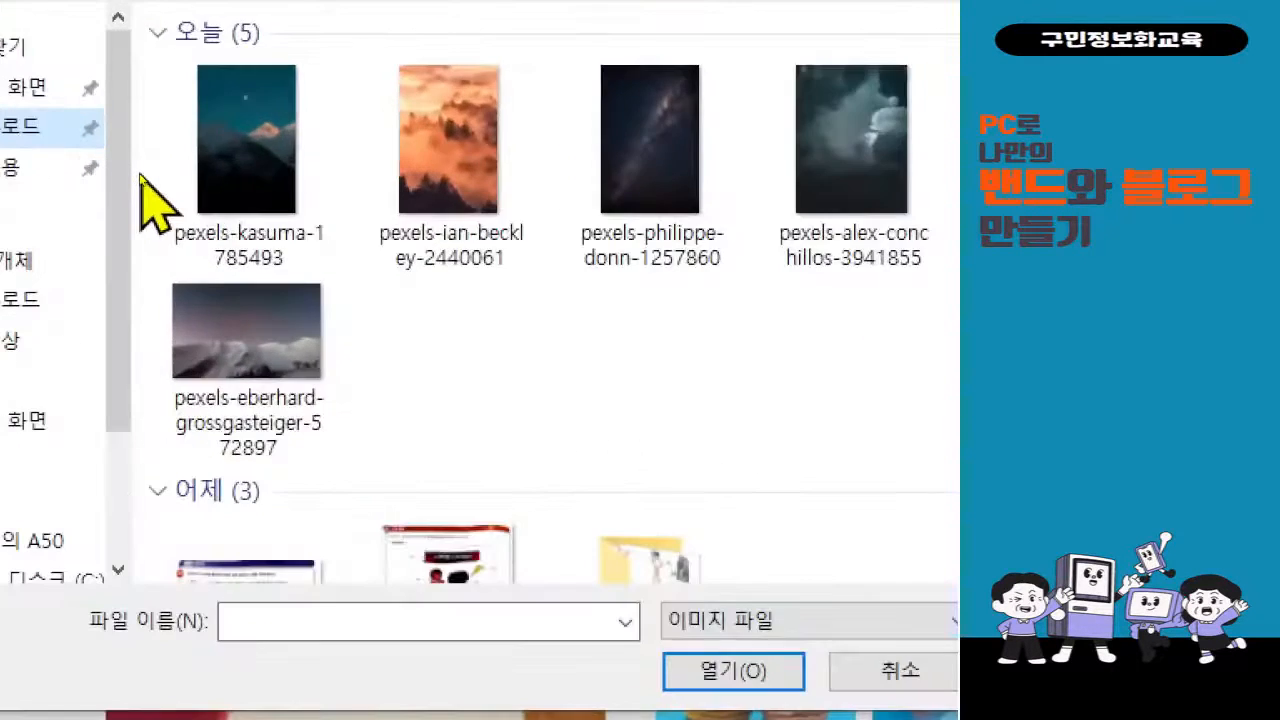
scroll(150, 200, "down", 2)
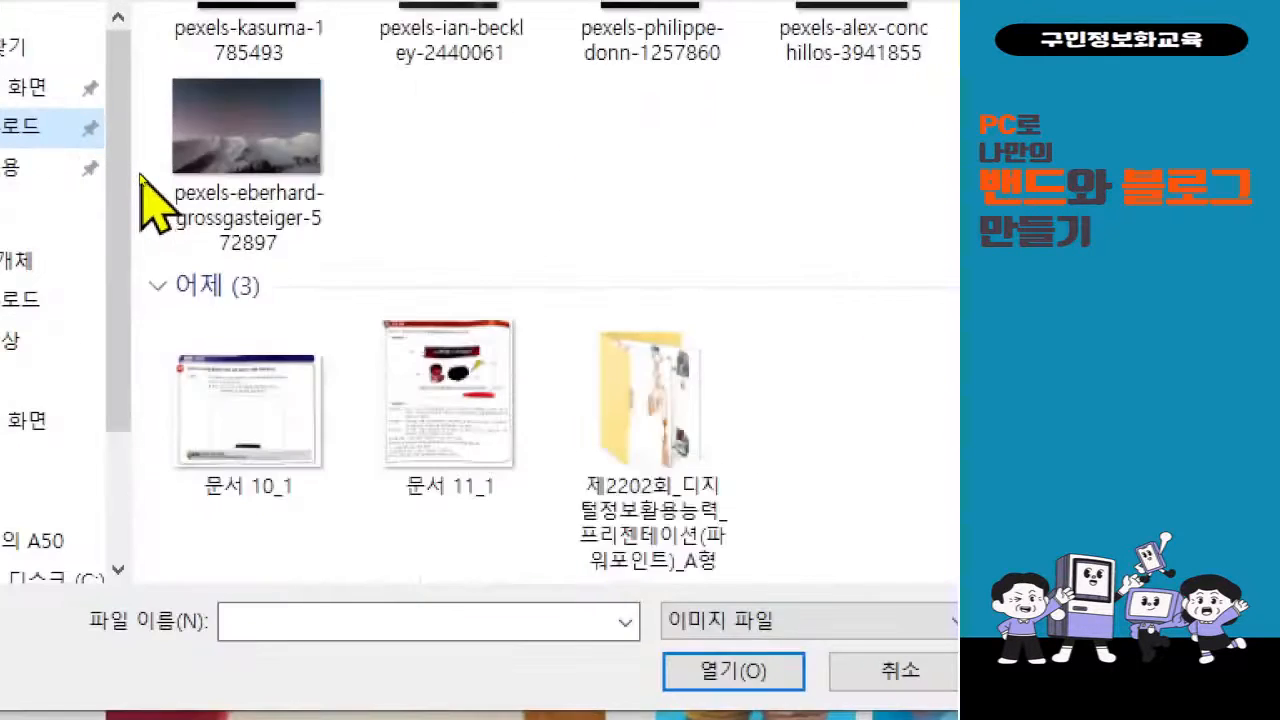
scroll(150, 203, "up", 2)
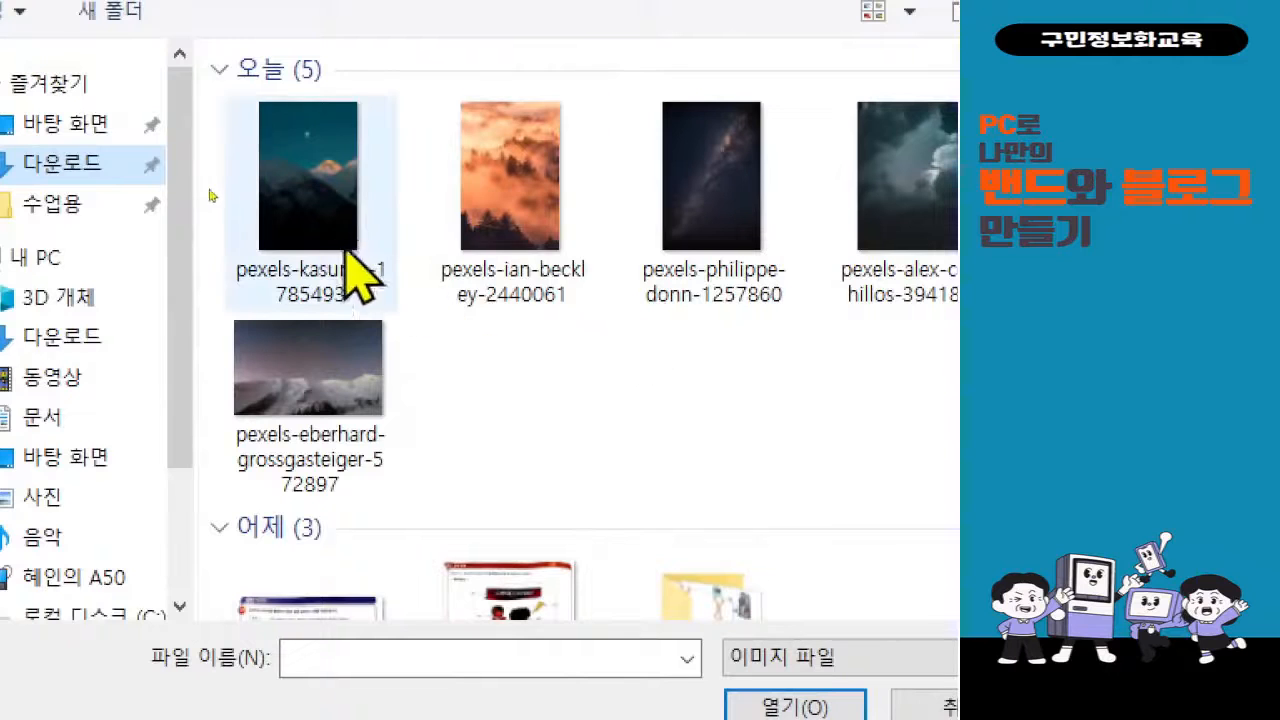
double_click(333, 232)
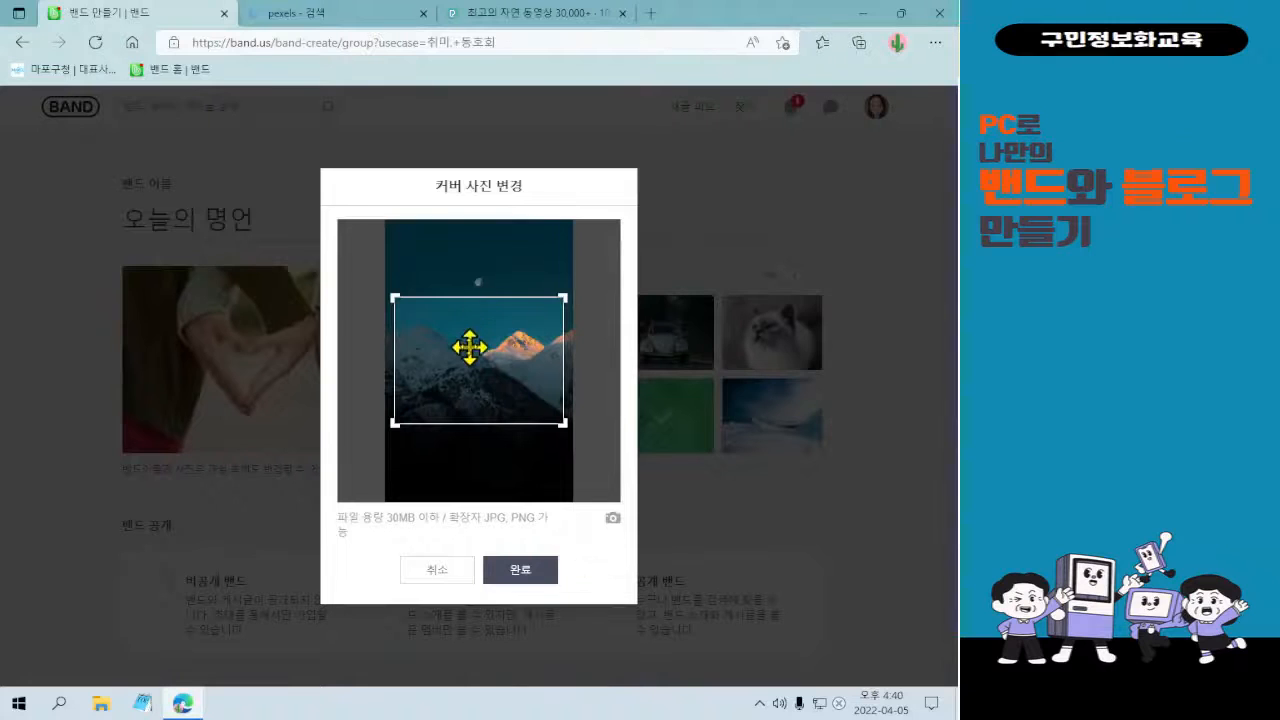
Crop the dark snowy mountain photo to the moon, sky and sunlit peak, and apply it as the cover.
left_click_drag(466, 349, 466, 377)
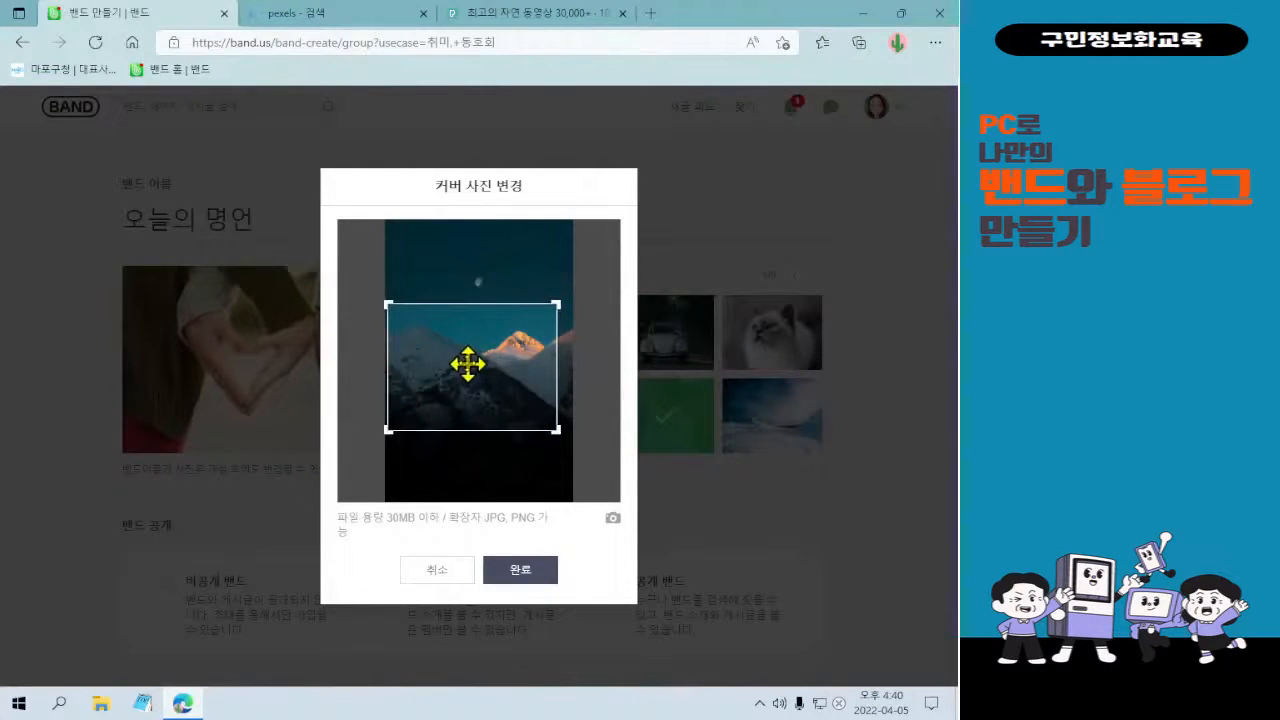
key("ctrl")
left_click_drag(468, 364, 480, 306)
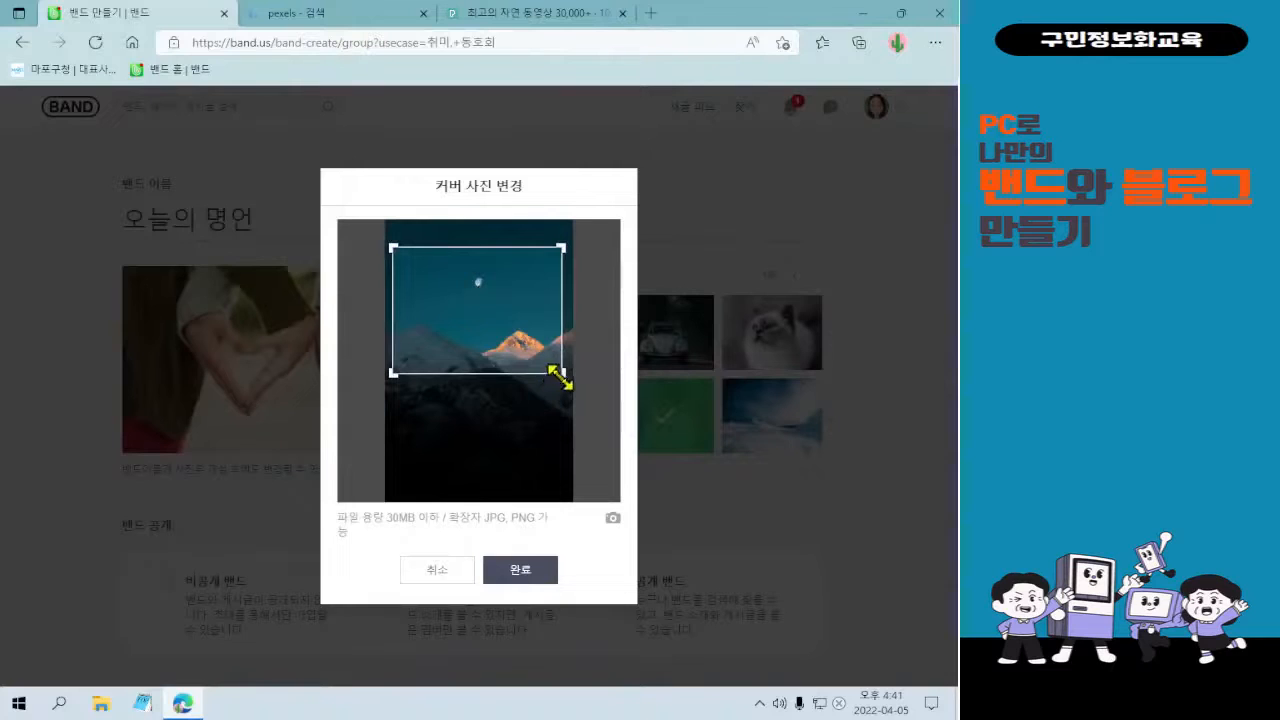
left_click_drag(560, 374, 579, 384)
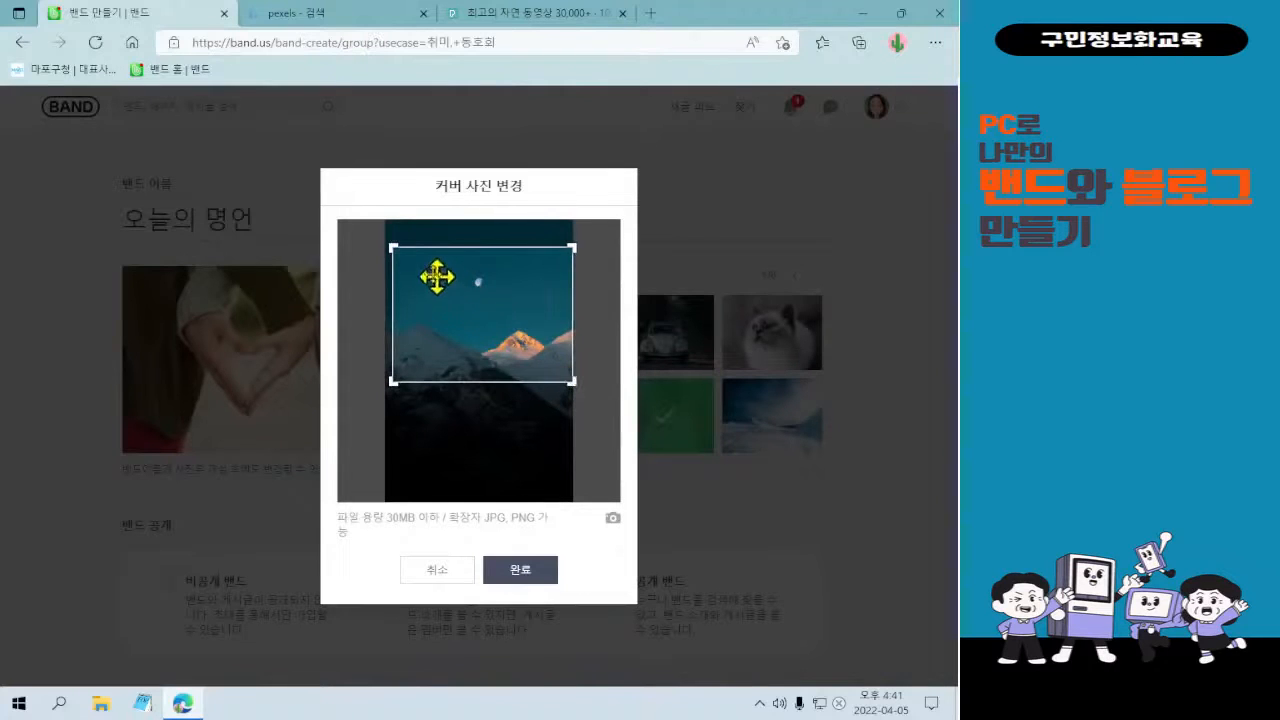
left_click_drag(390, 248, 385, 242)
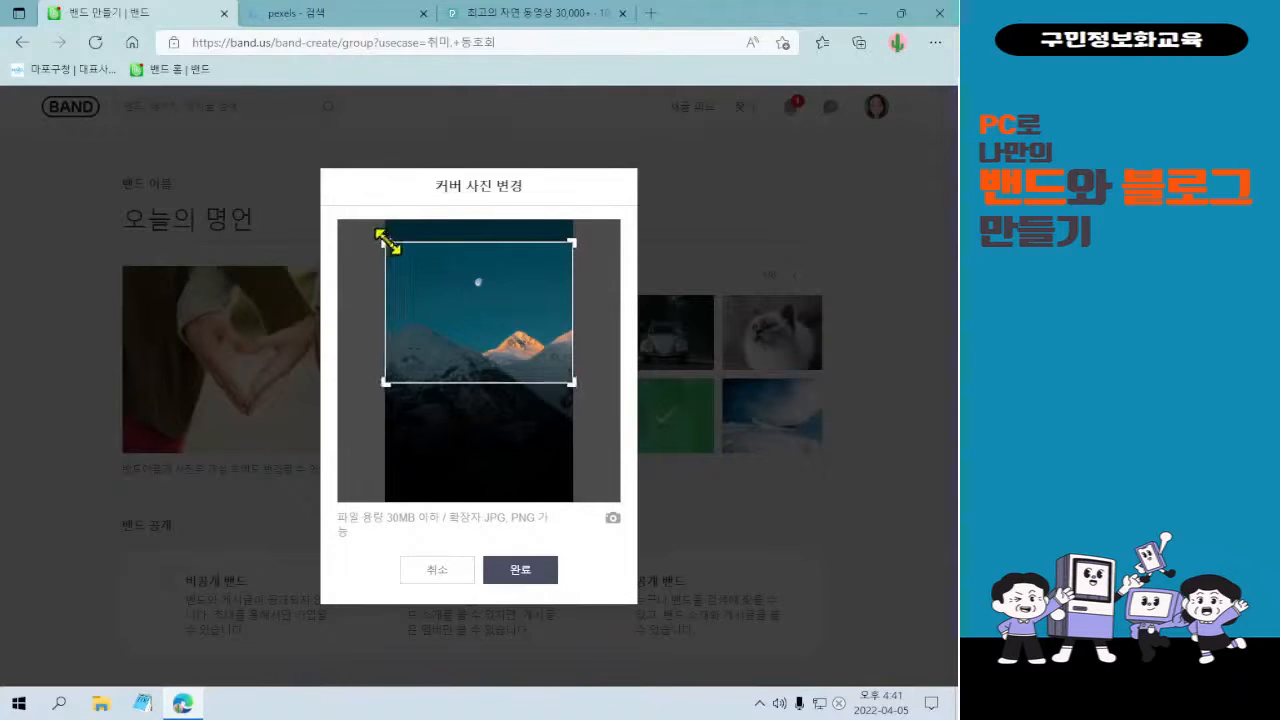
left_click(577, 381)
left_click_drag(577, 381, 589, 406)
left_click_drag(501, 342, 505, 346)
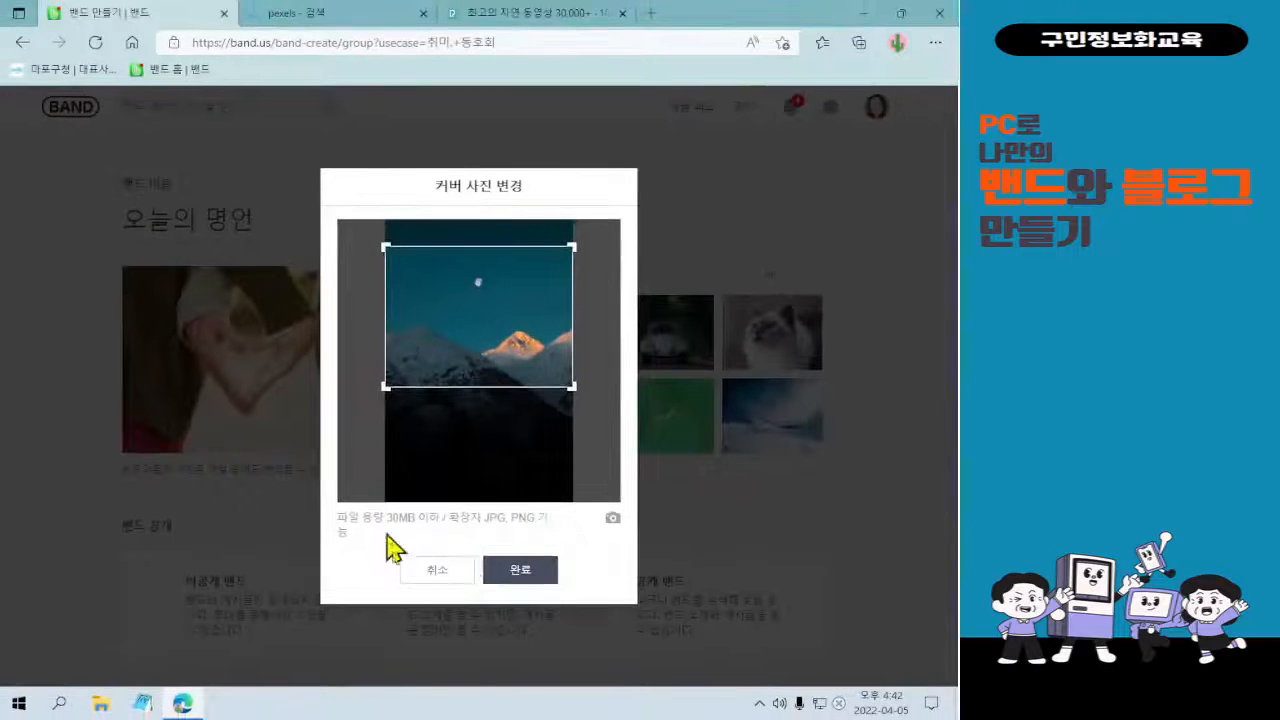
left_click(496, 577)
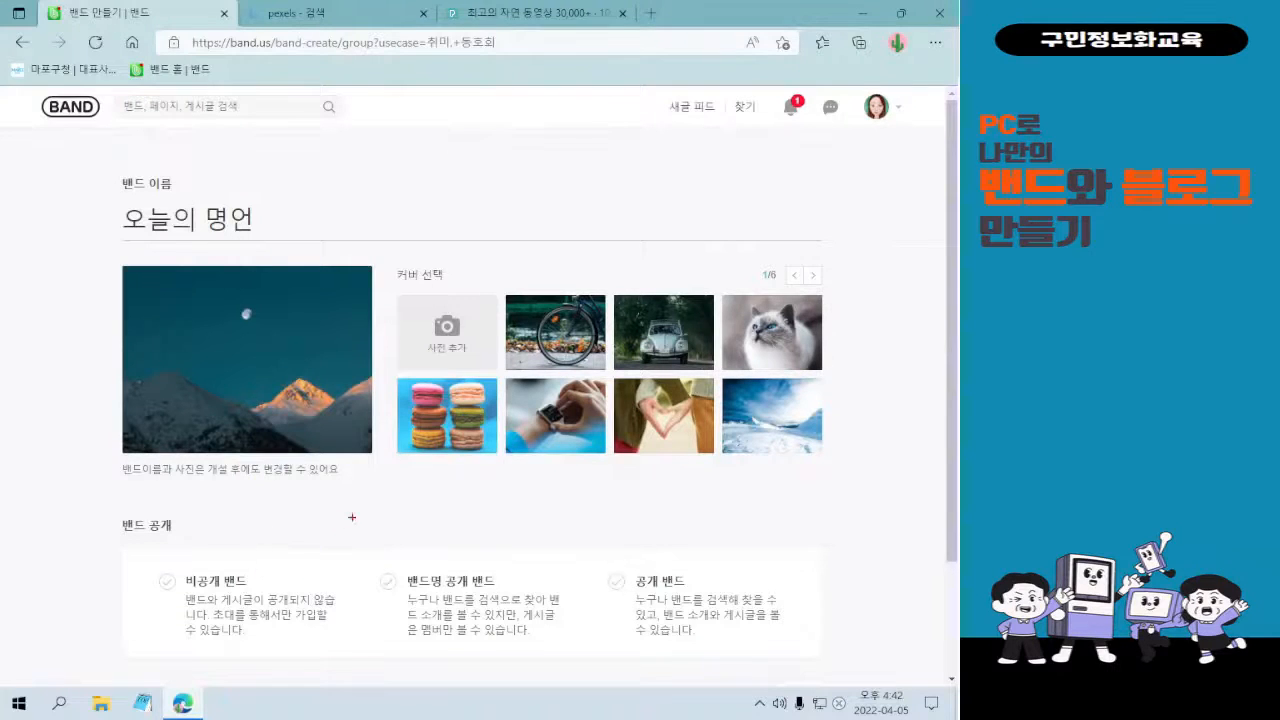
Bring up a File Explorer window over the BAND setup form.
type("t")
type("30")
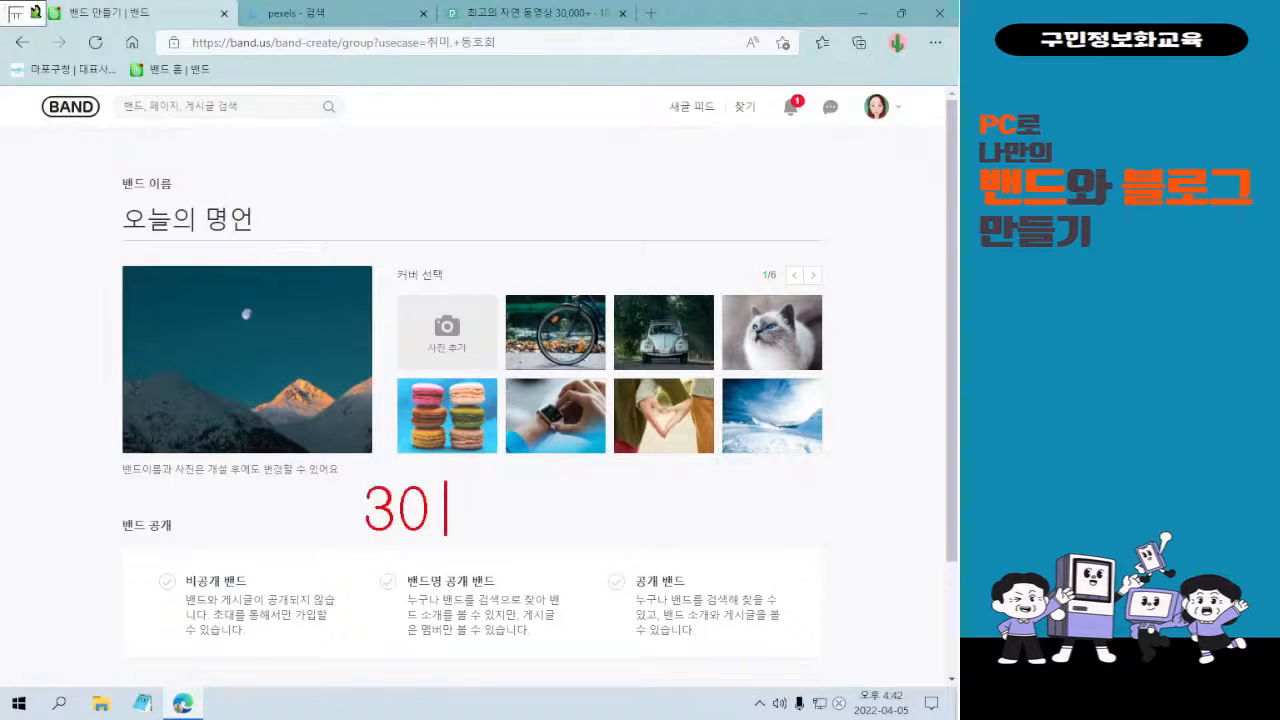
type("mb")
key("Escape")
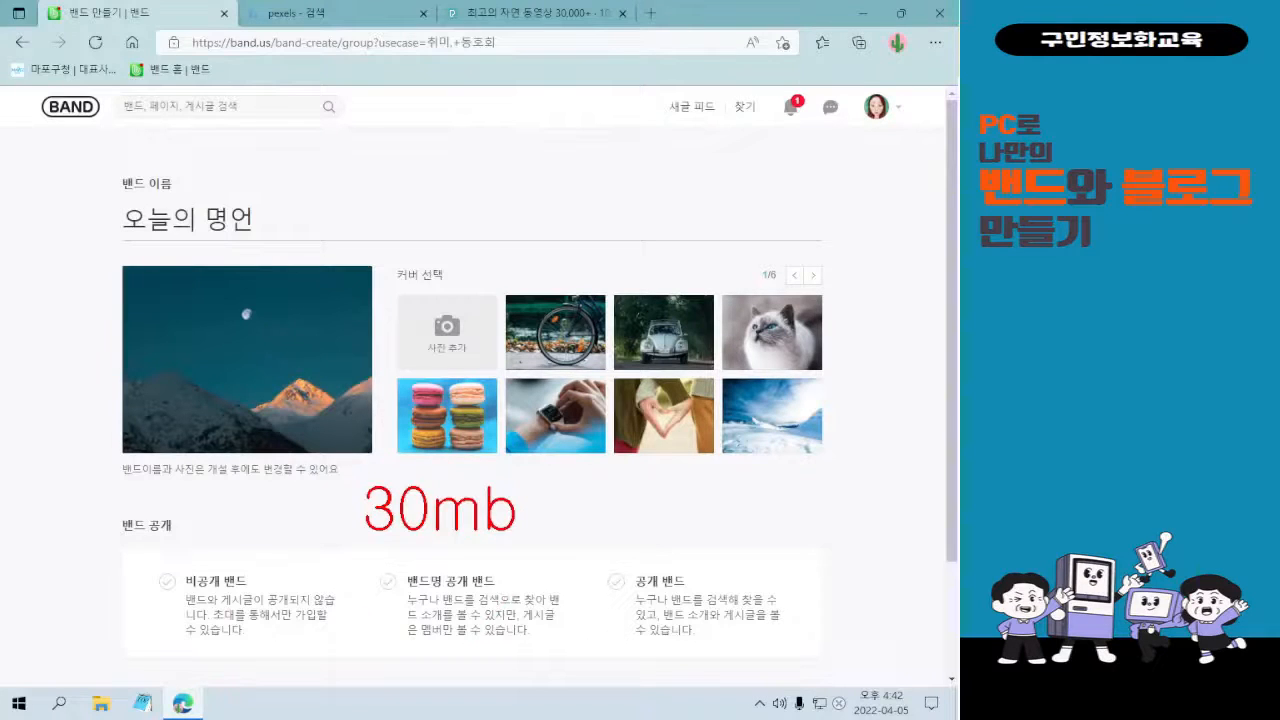
left_click(100, 702)
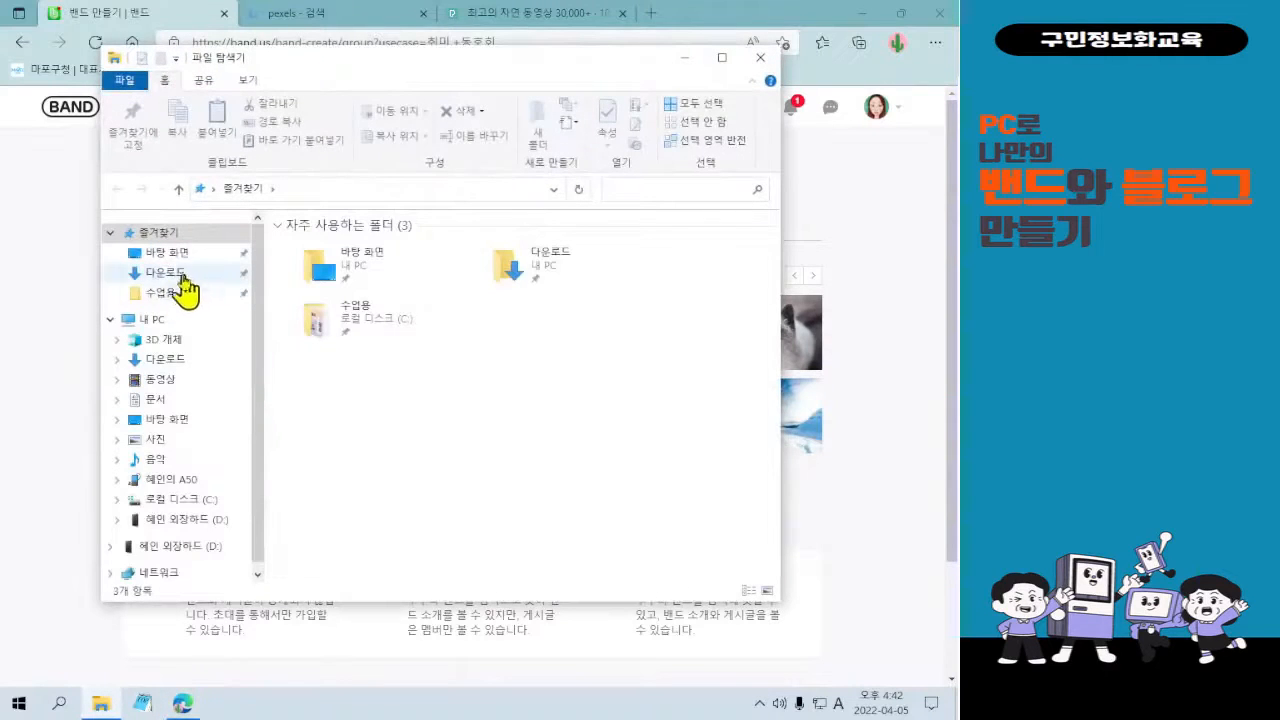
Check the sizes of the four Pexels photos in Downloads, then put File Explorer away.
left_click(183, 293)
left_click(168, 273)
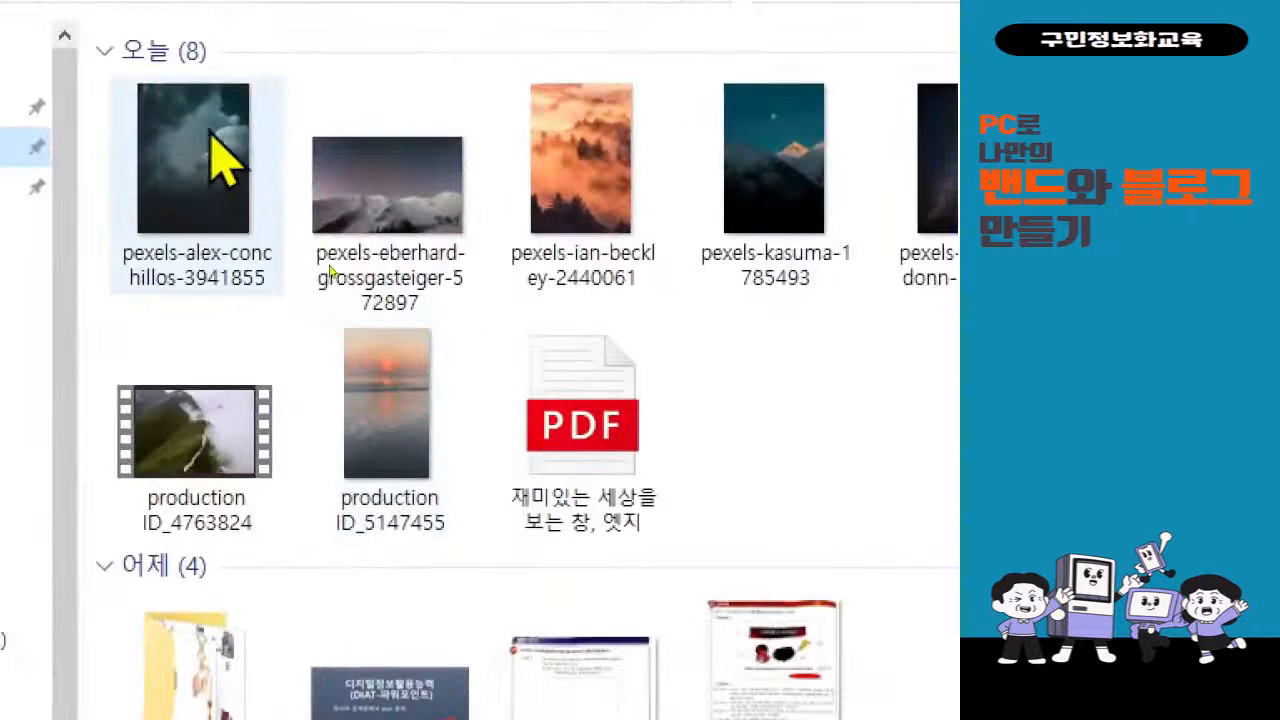
left_click(333, 270)
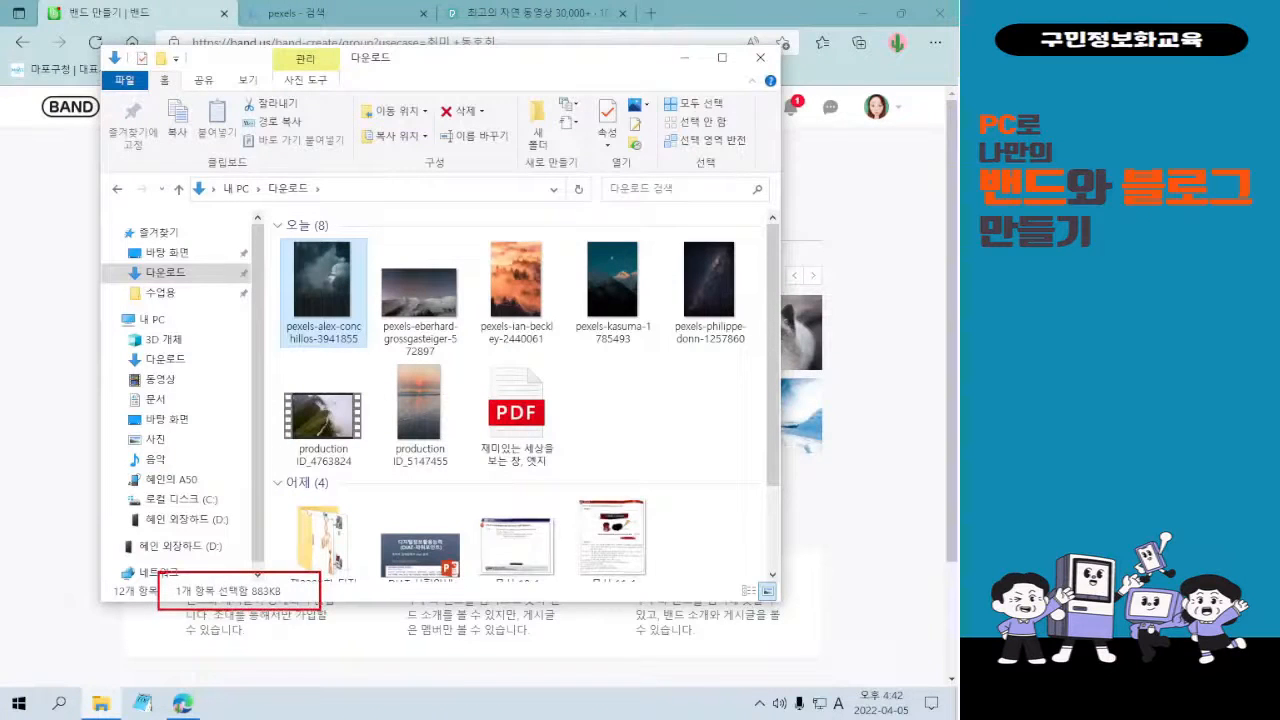
left_click(428, 322)
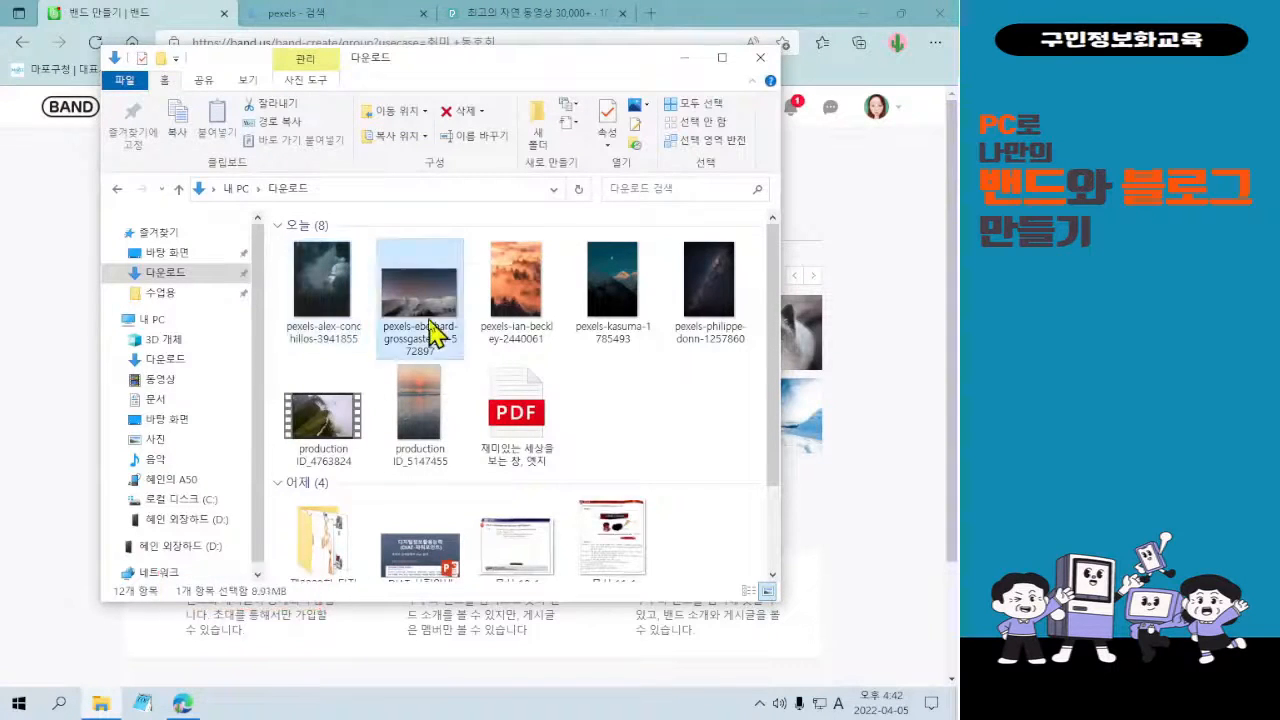
left_click(535, 295)
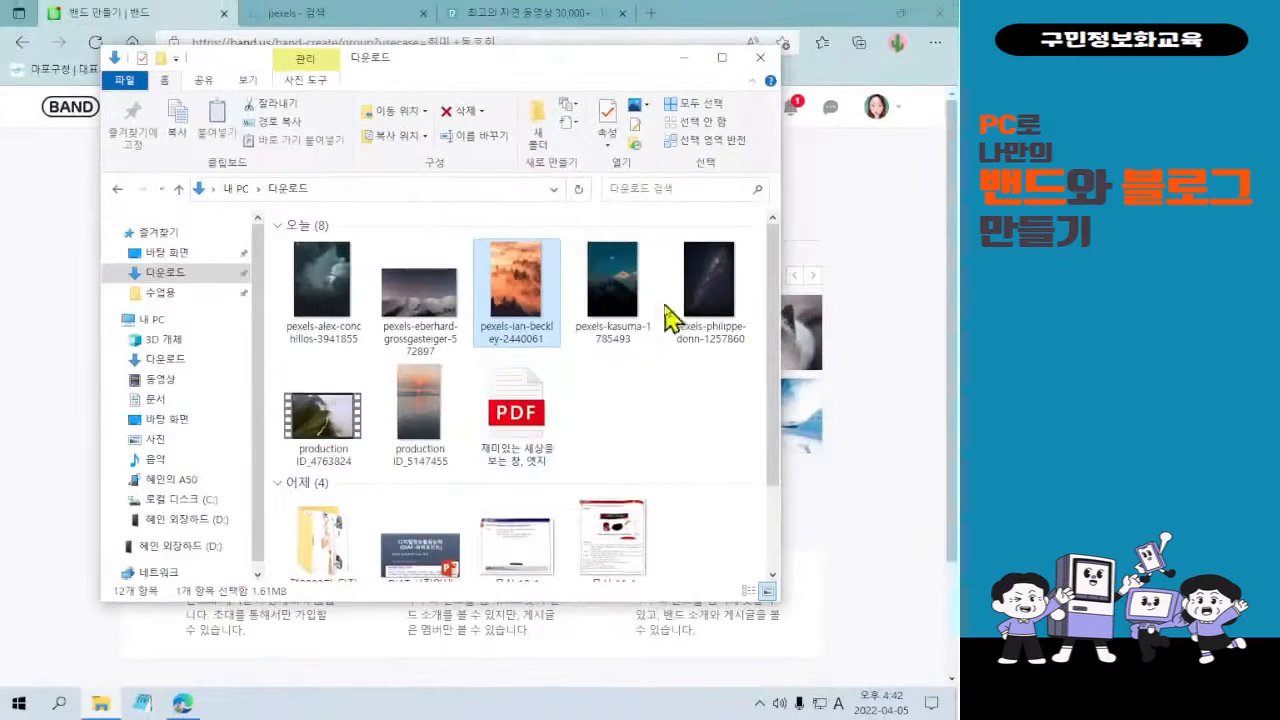
left_click(613, 308)
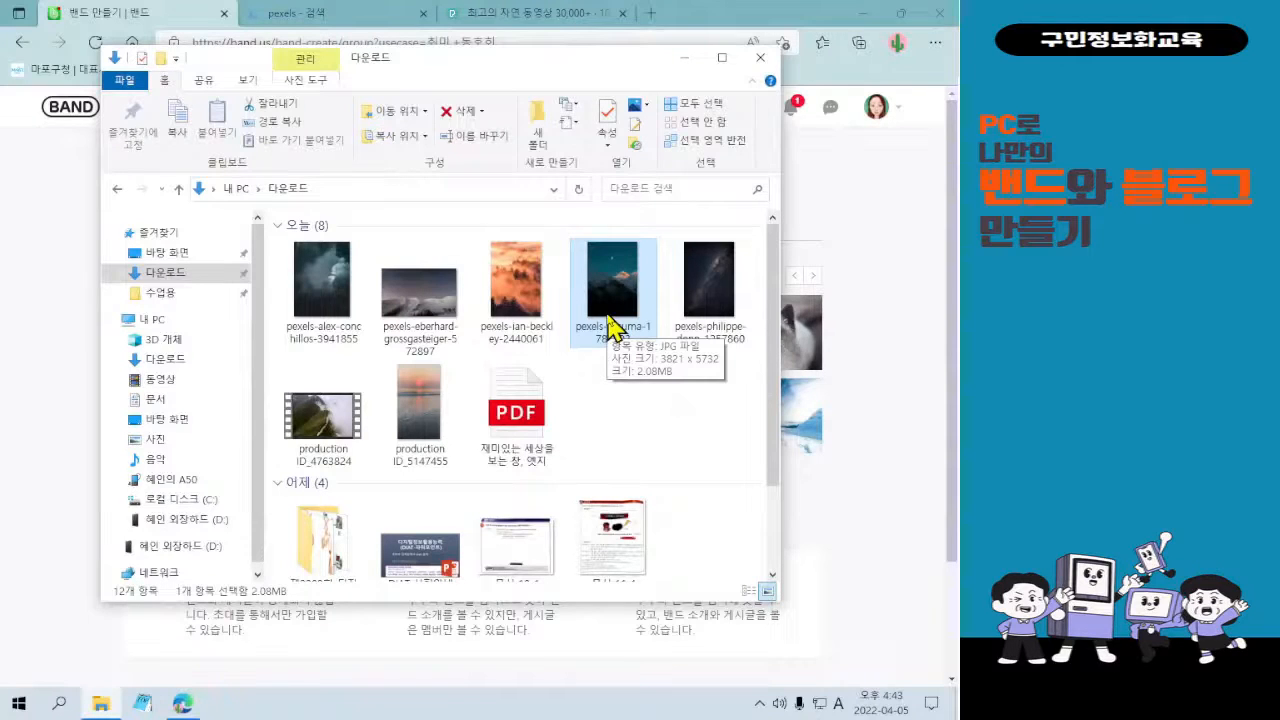
left_click(688, 56)
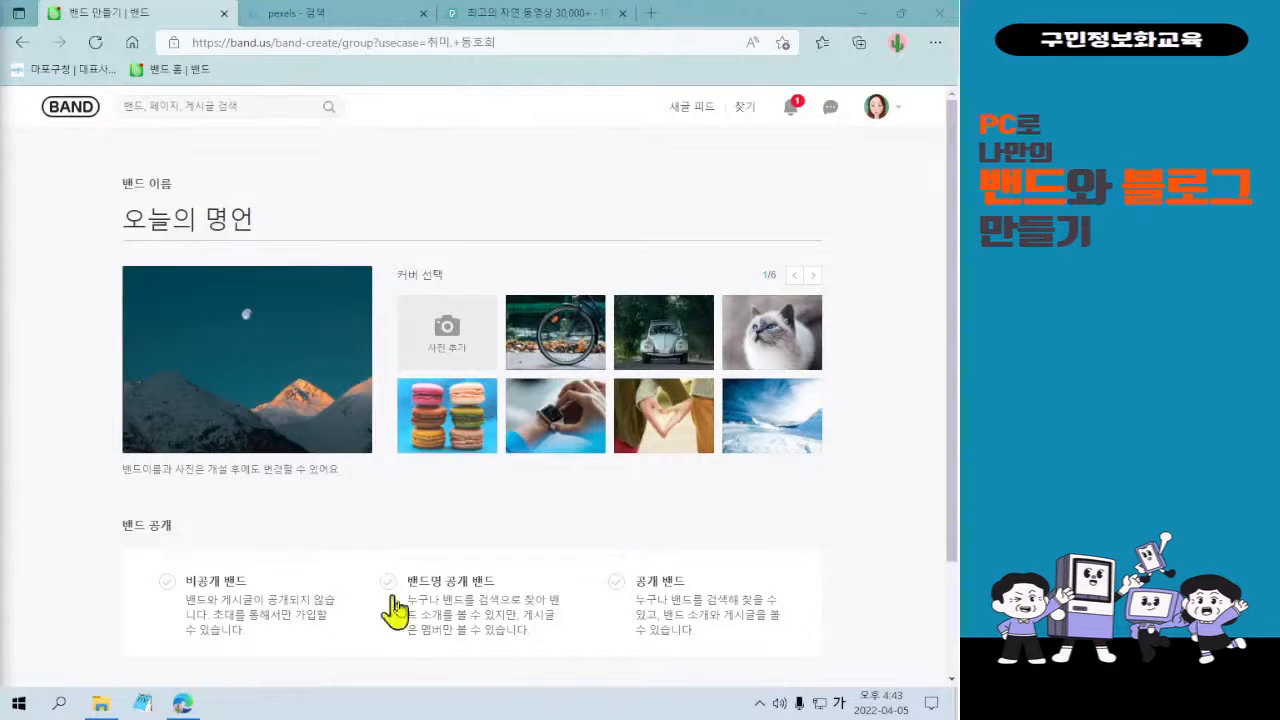
scroll(458, 648, "down", 2)
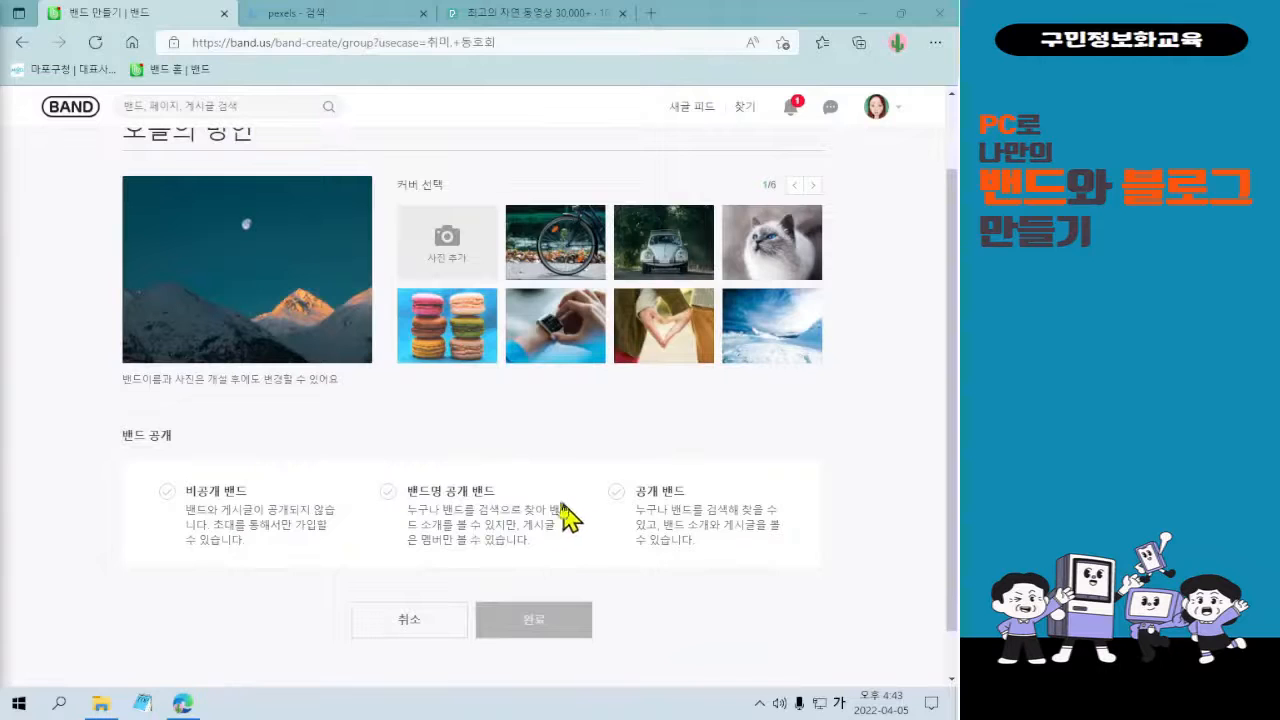
key("ctrl")
key("ctrl")
key("ctrl")
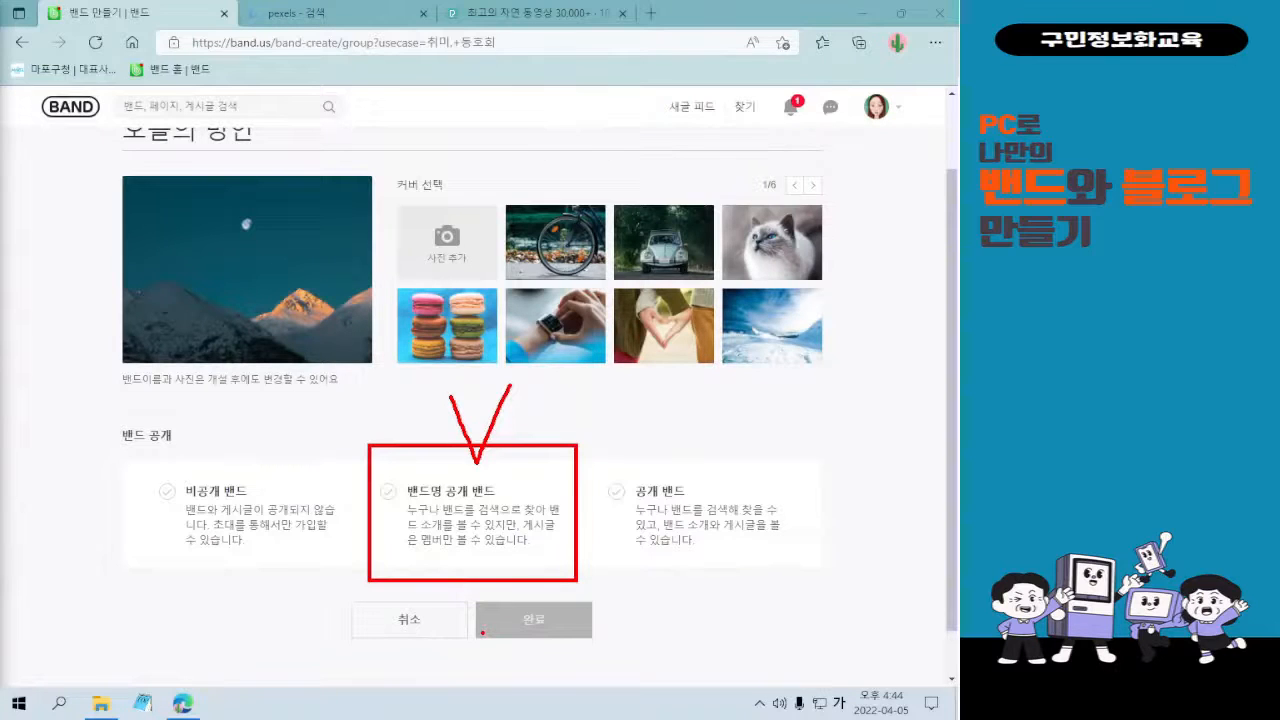
Compare the privacy options and settle on 밴드명 공개 밴드.
left_click(449, 537)
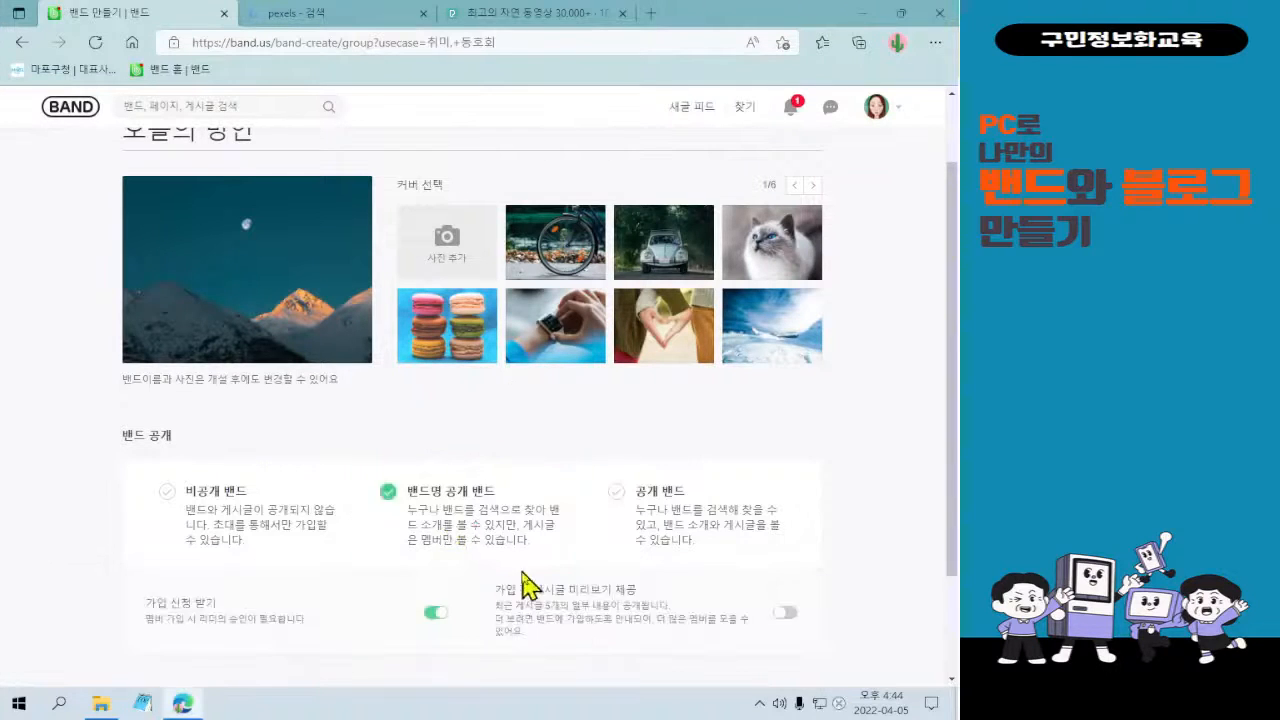
scroll(595, 570, "down", 2)
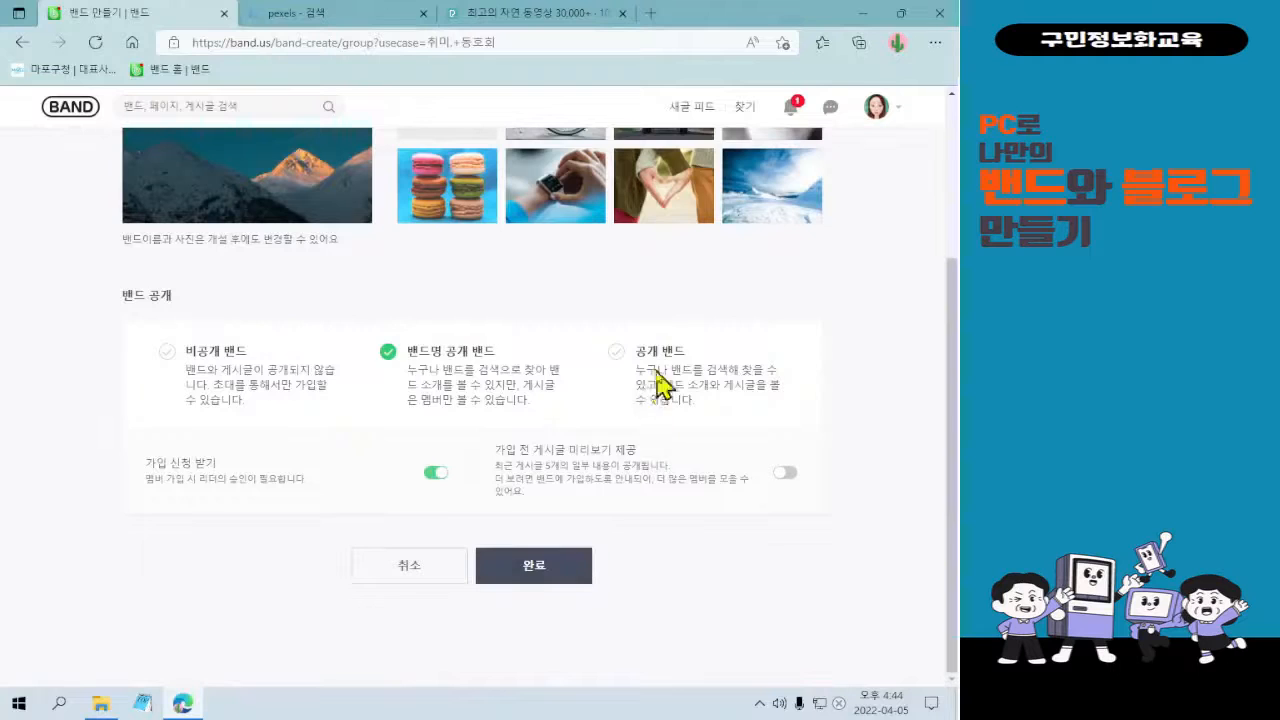
left_click(660, 383)
left_click(420, 465)
left_click(255, 468)
left_click(468, 478)
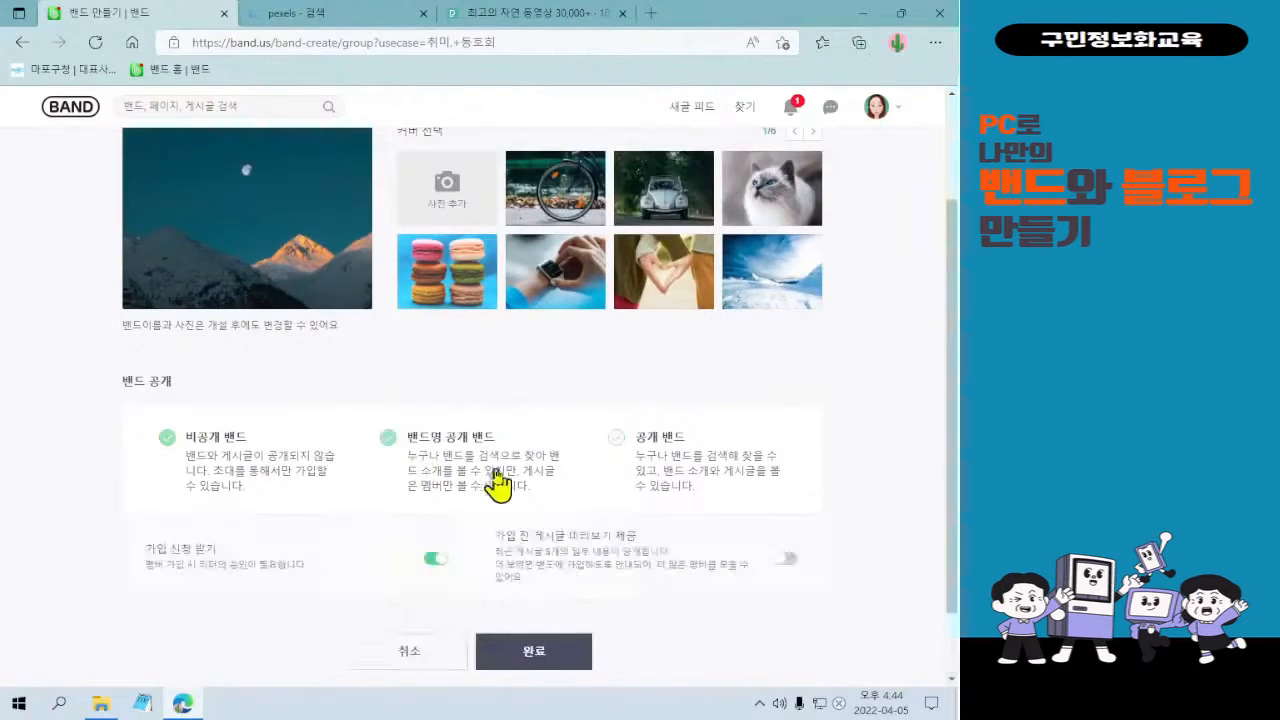
left_click(662, 470)
left_click(466, 472)
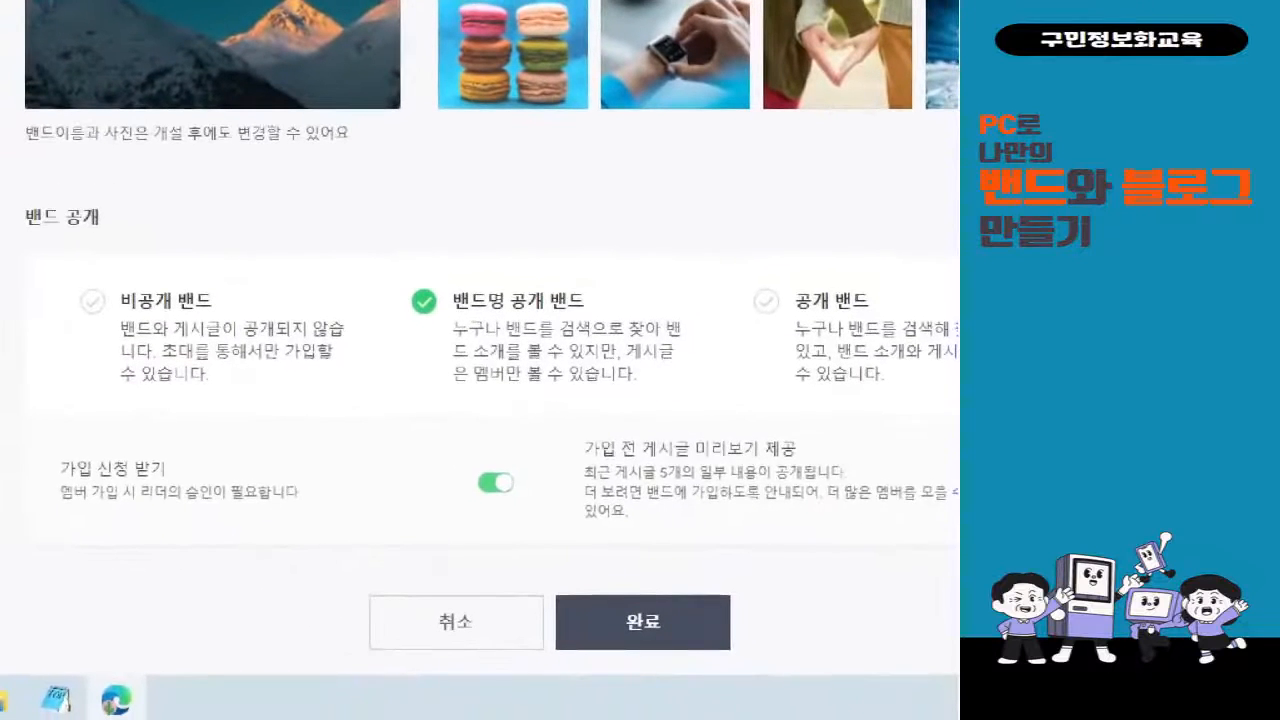
Turn off the 가입 신청 받기 leader-approval toggle and dismiss the stray browser popup.
left_click(396, 442)
mouse_move(366, 265)
left_mouse_down()
mouse_move(622, 368)
mouse_move(688, 403)
mouse_move(705, 435)
left_mouse_up()
left_click_drag(30, 521, 305, 521)
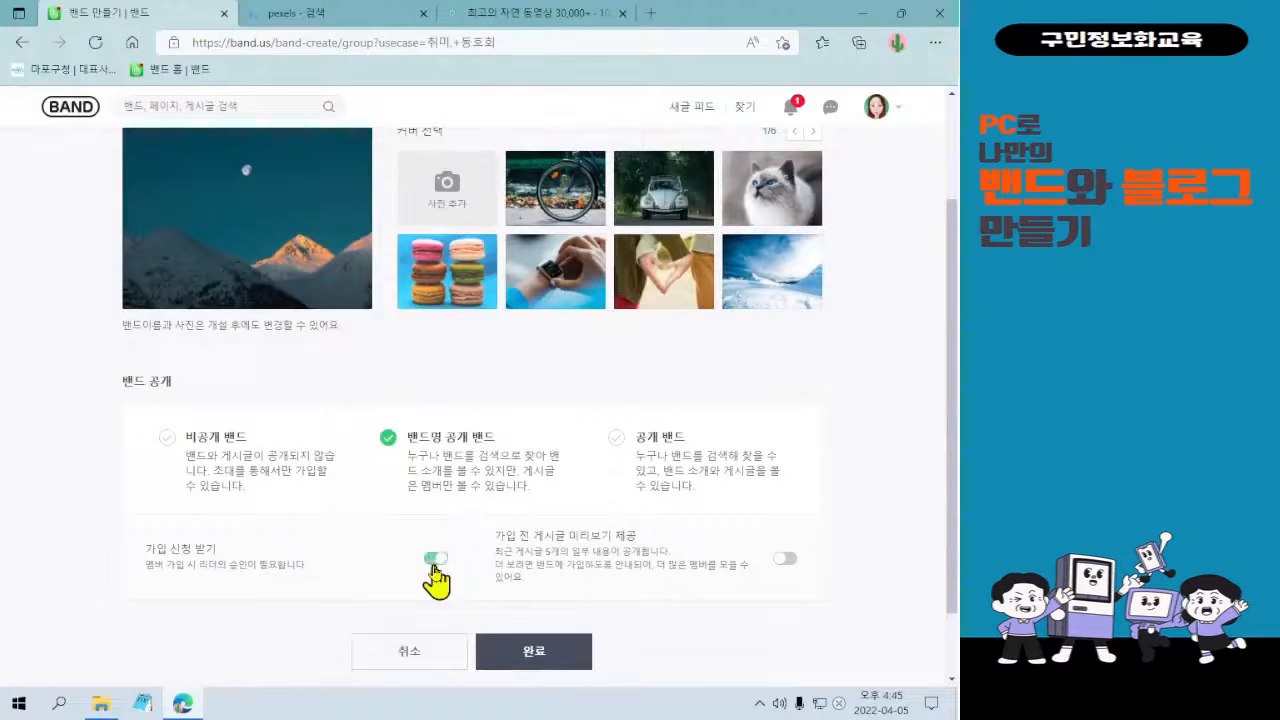
left_click(436, 562)
left_click(428, 597)
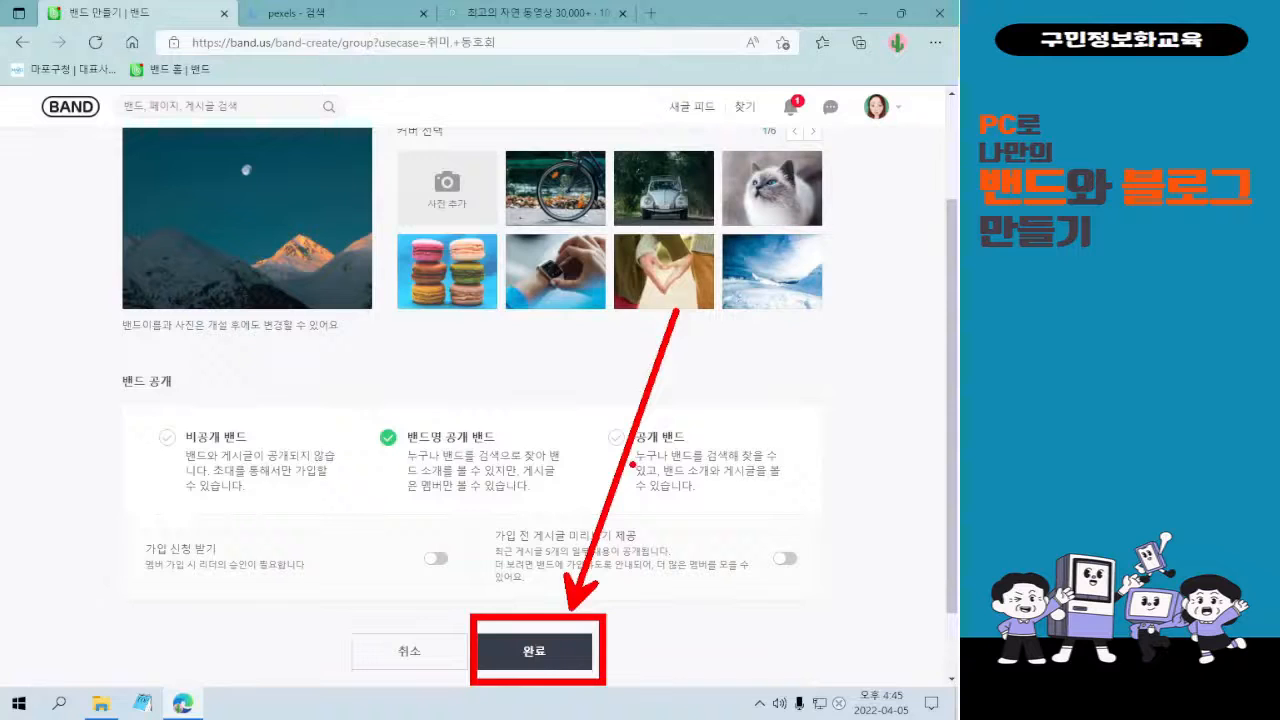
left_click(584, 656)
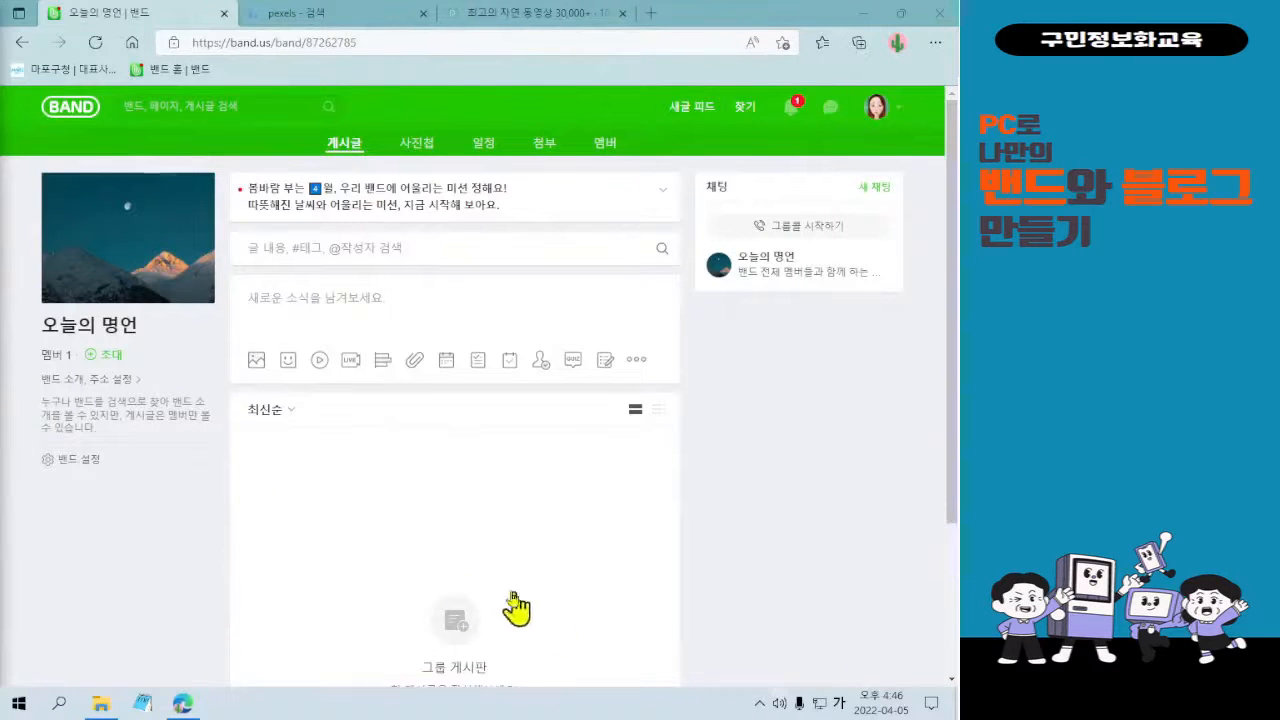
mouse_move(16, 165)
left_mouse_down()
mouse_move(267, 570)
mouse_move(233, 572)
left_mouse_up()
left_click_drag(237, 490, 698, 307)
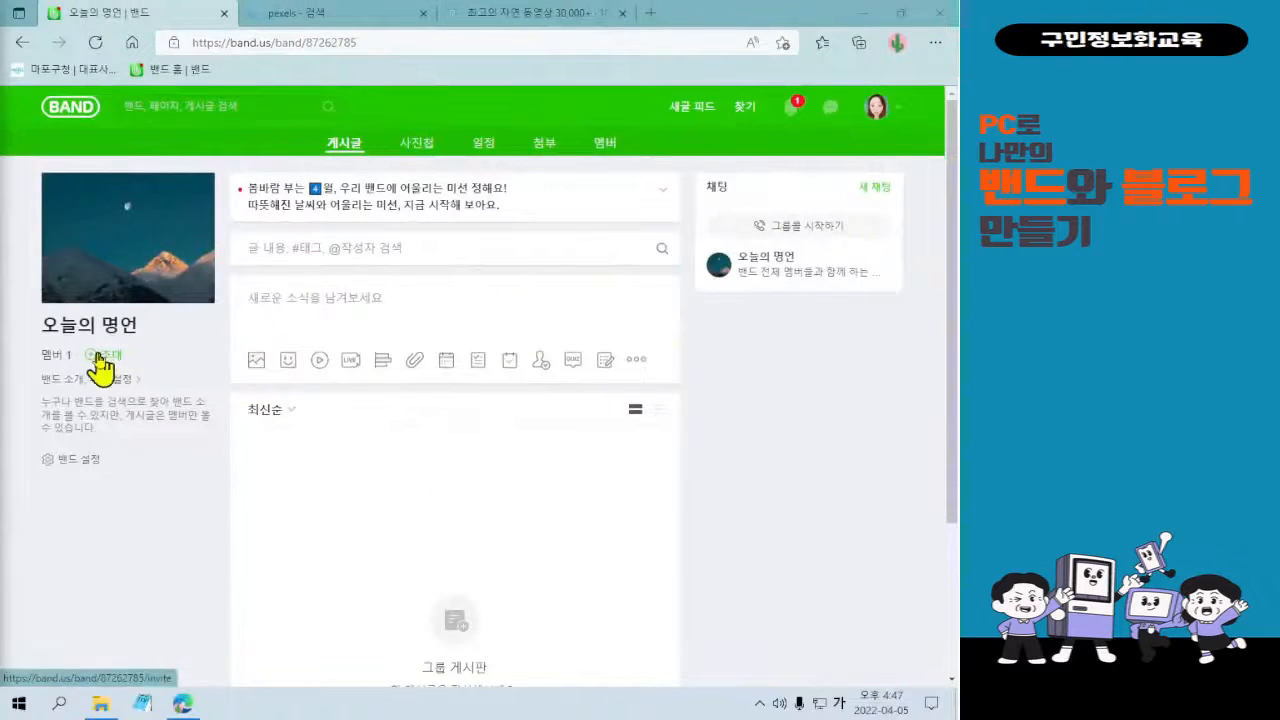
Open the 오늘의 명언 member invite page and bring up the 링크 공유하기 invite-link dialog.
left_click(97, 358)
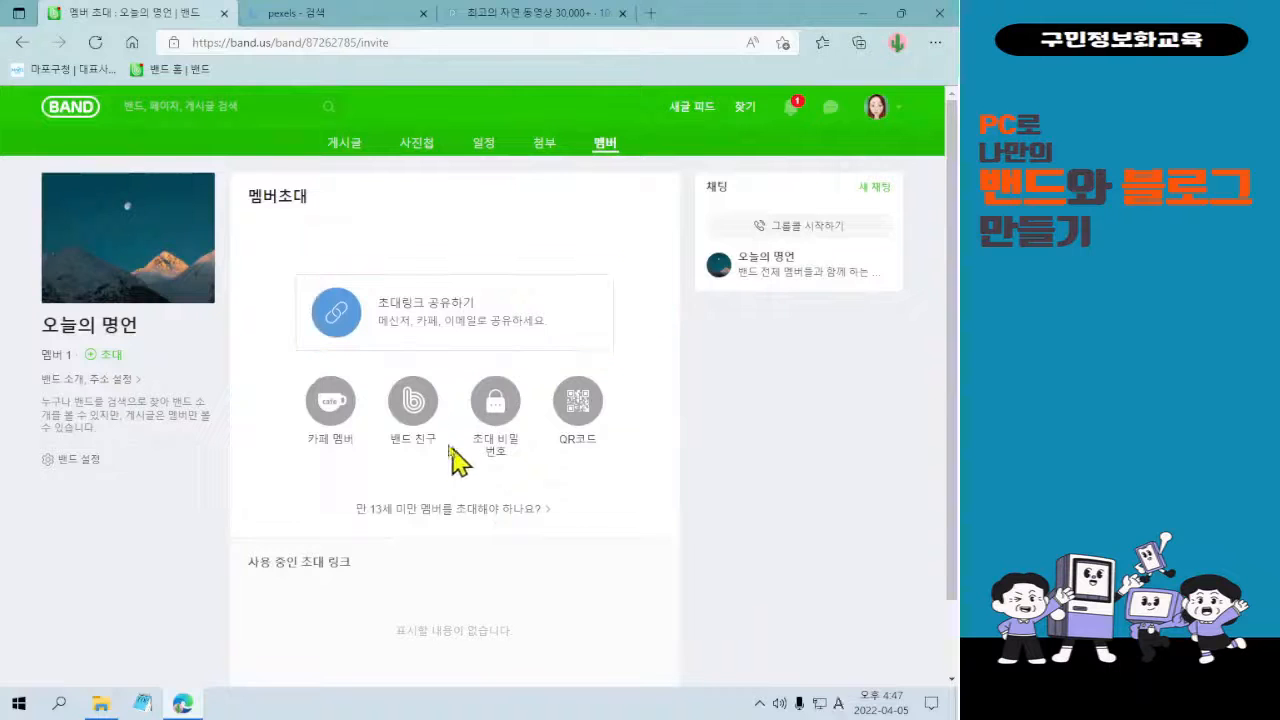
left_click(471, 331)
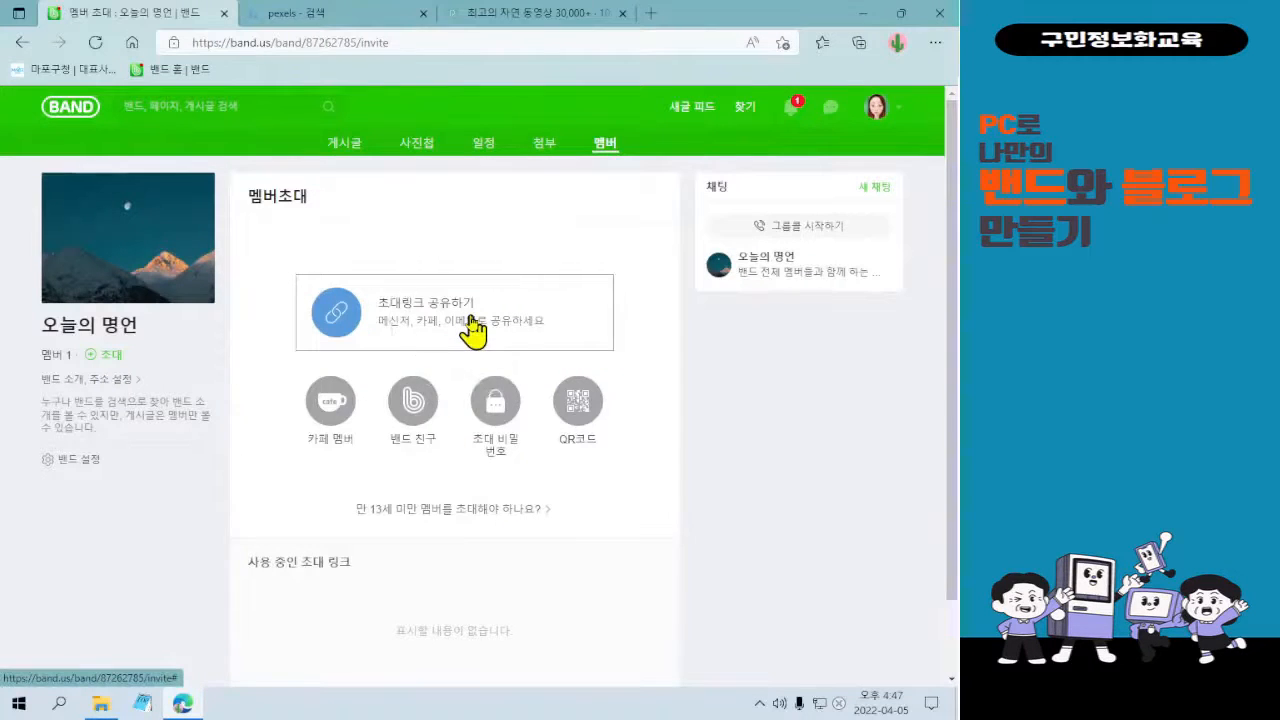
left_click(471, 331)
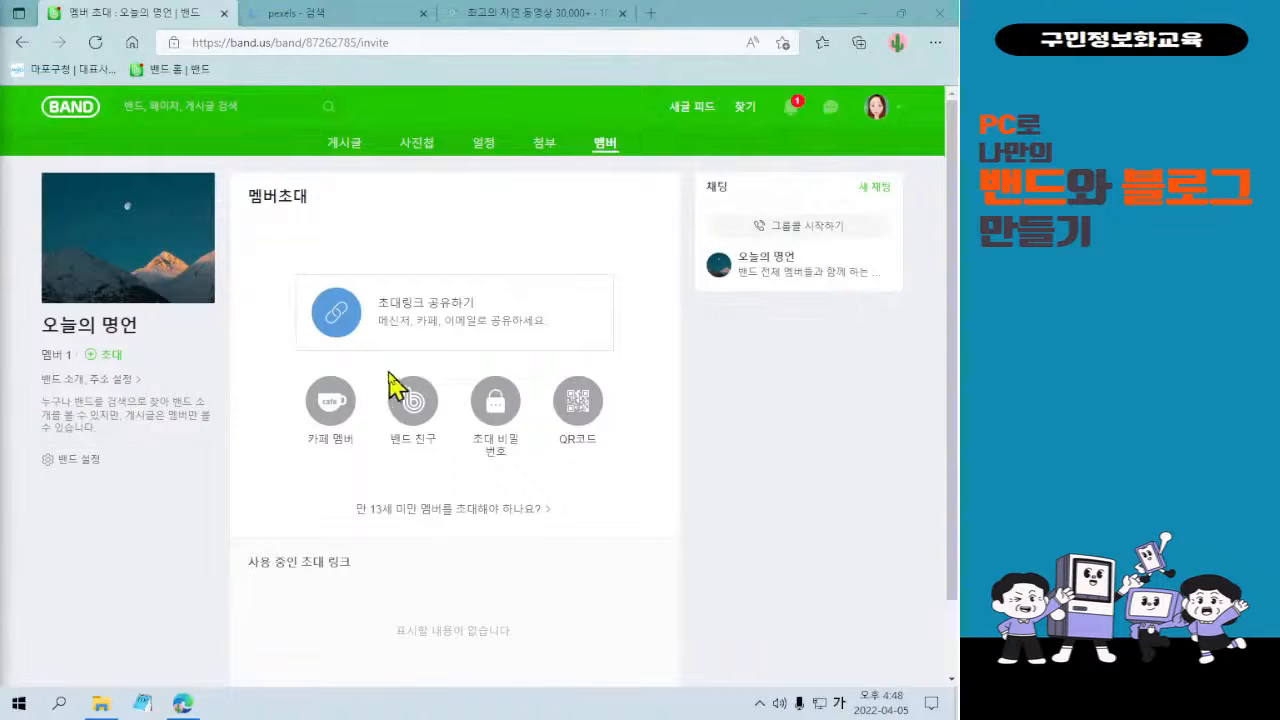
left_click(494, 334)
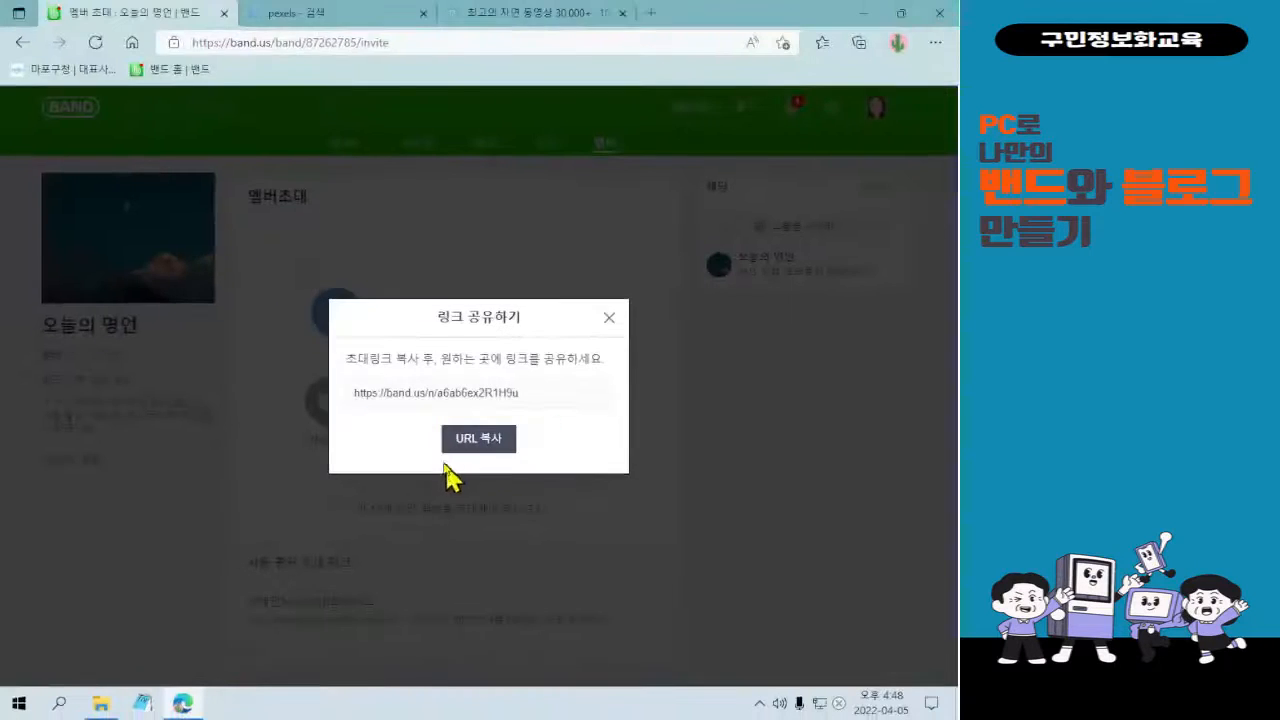
Copy the band's invite URL and confirm the address-copied alert.
left_click(387, 469)
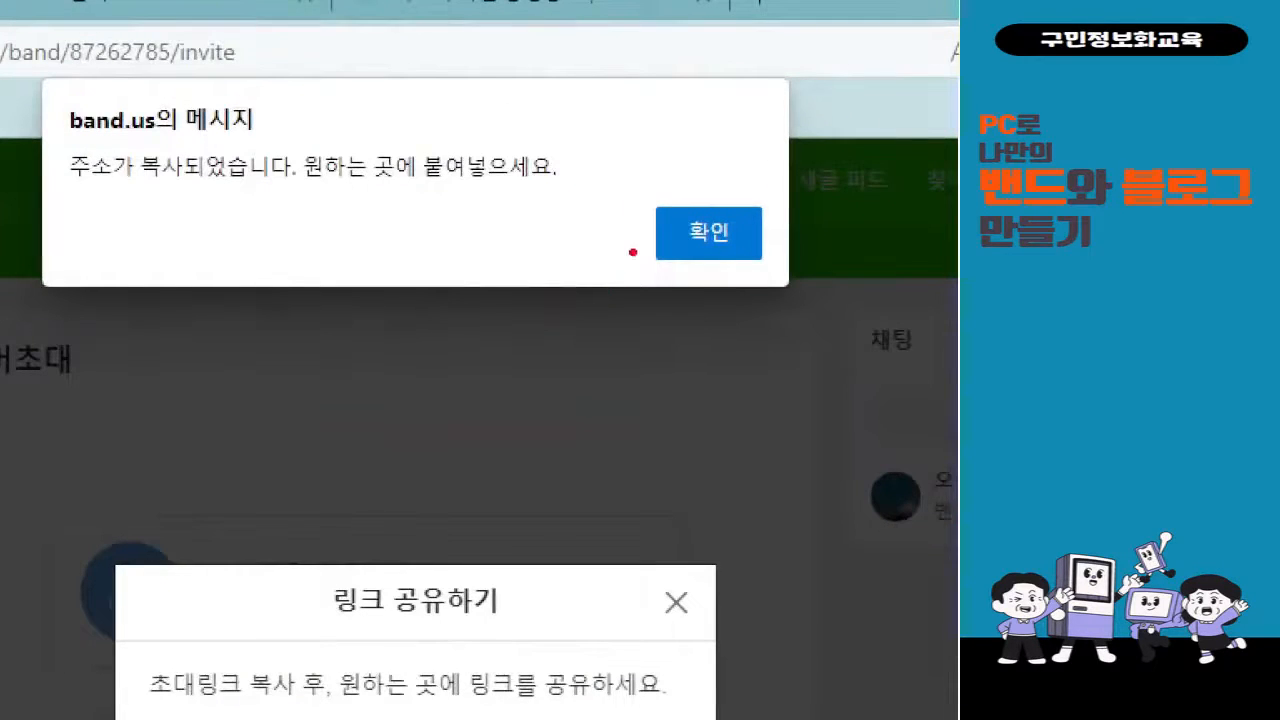
left_click_drag(633, 183, 627, 587)
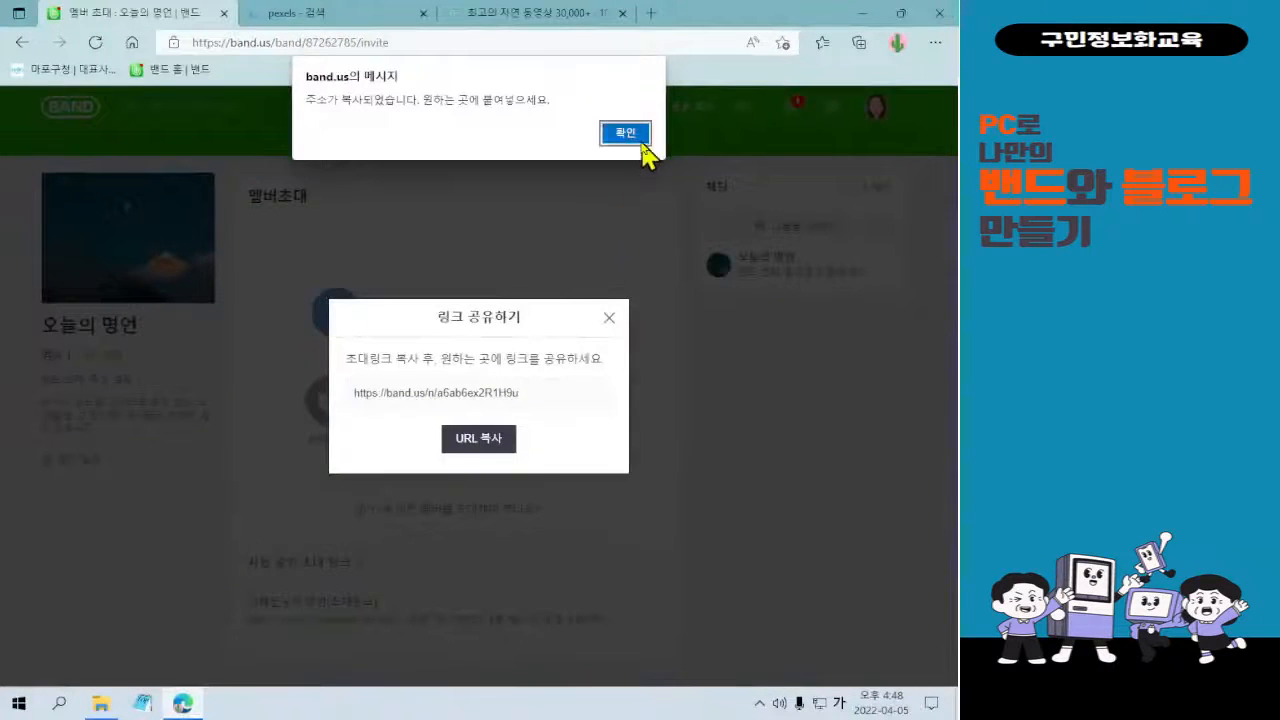
left_click(745, 250)
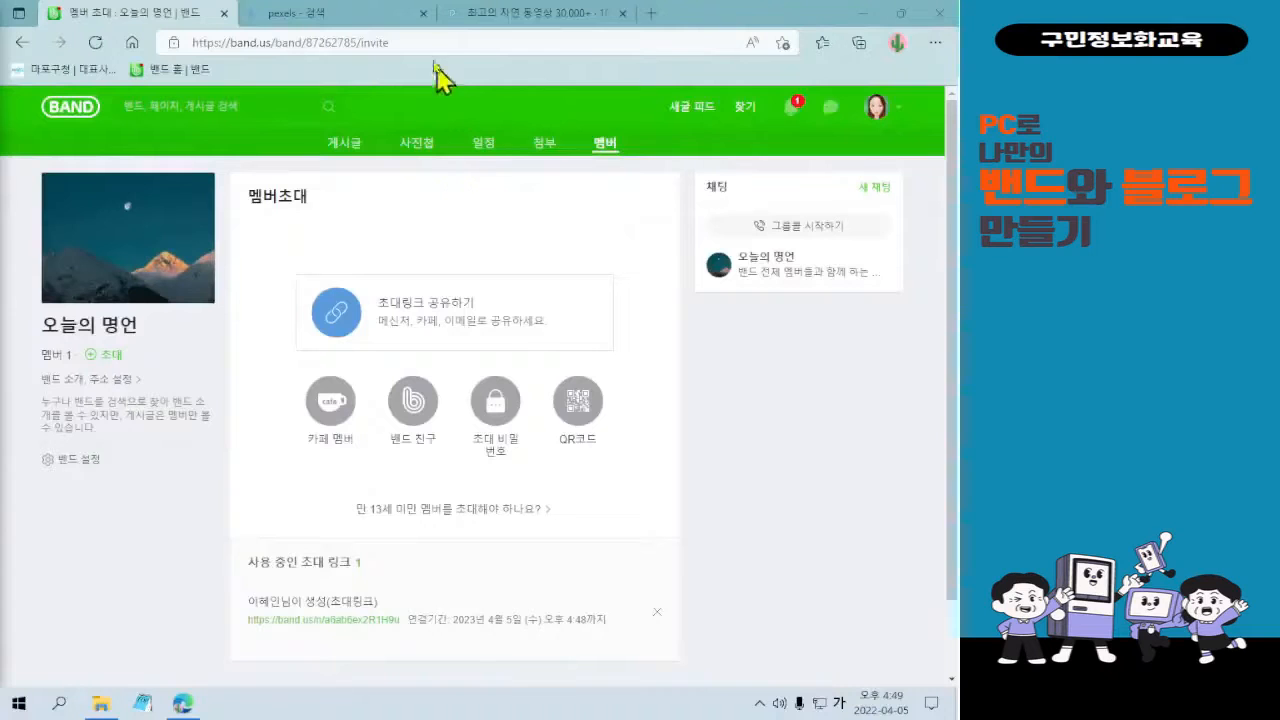
Close the pexels search tab and the stock nature videos tab.
left_click(599, 20)
left_click(424, 13)
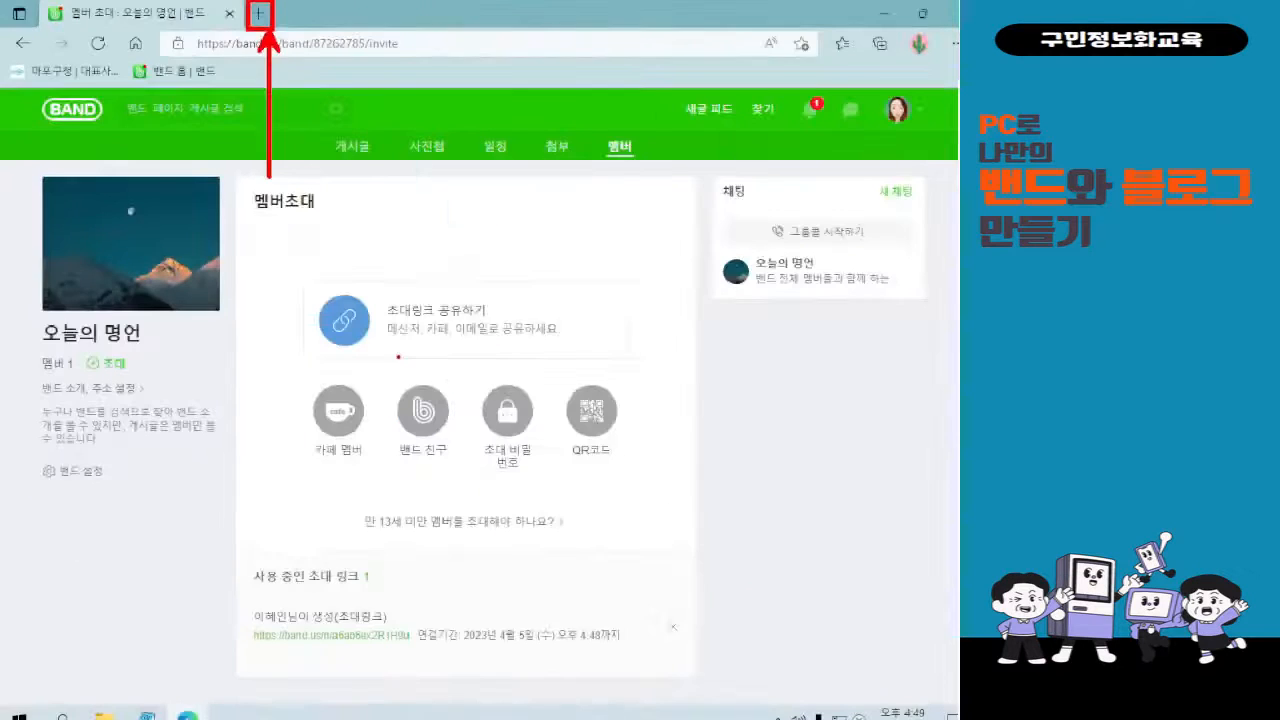
Search Bing for '네이버 메일' from a new Edge tab.
left_click(460, 26)
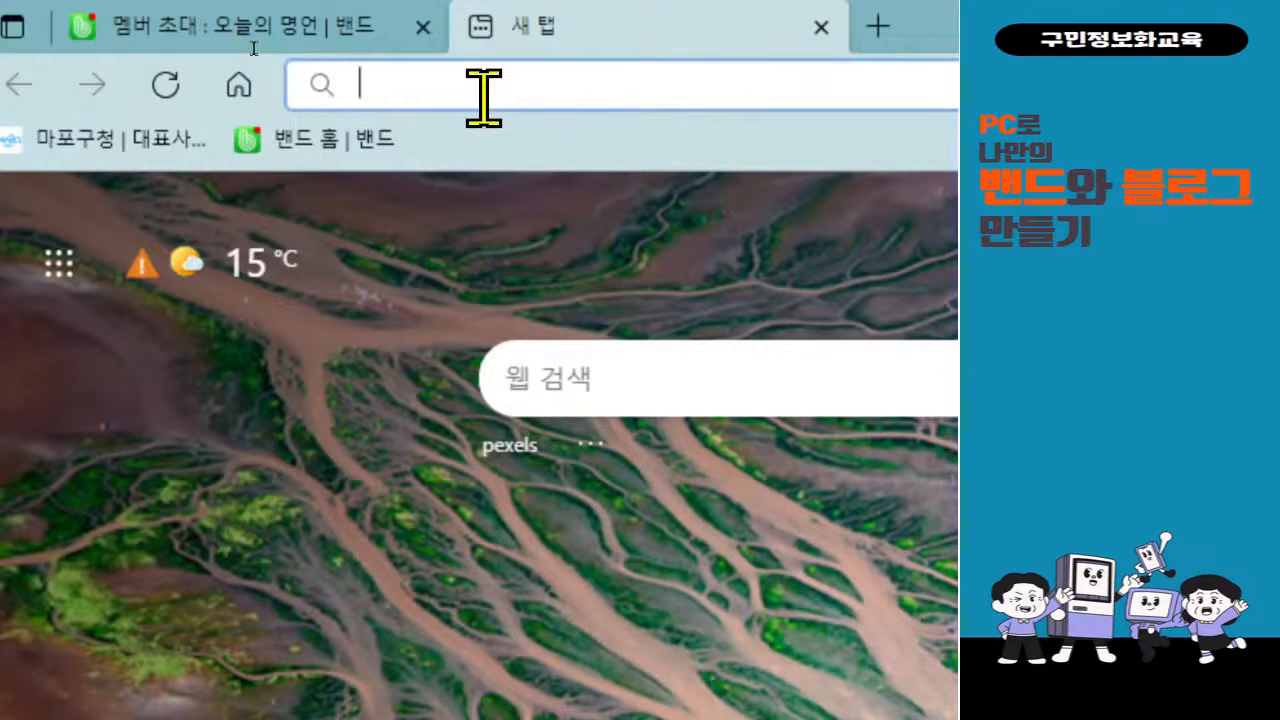
type("spd")
key("BackSpace")
key("BackSpace")
key("BackSpace")
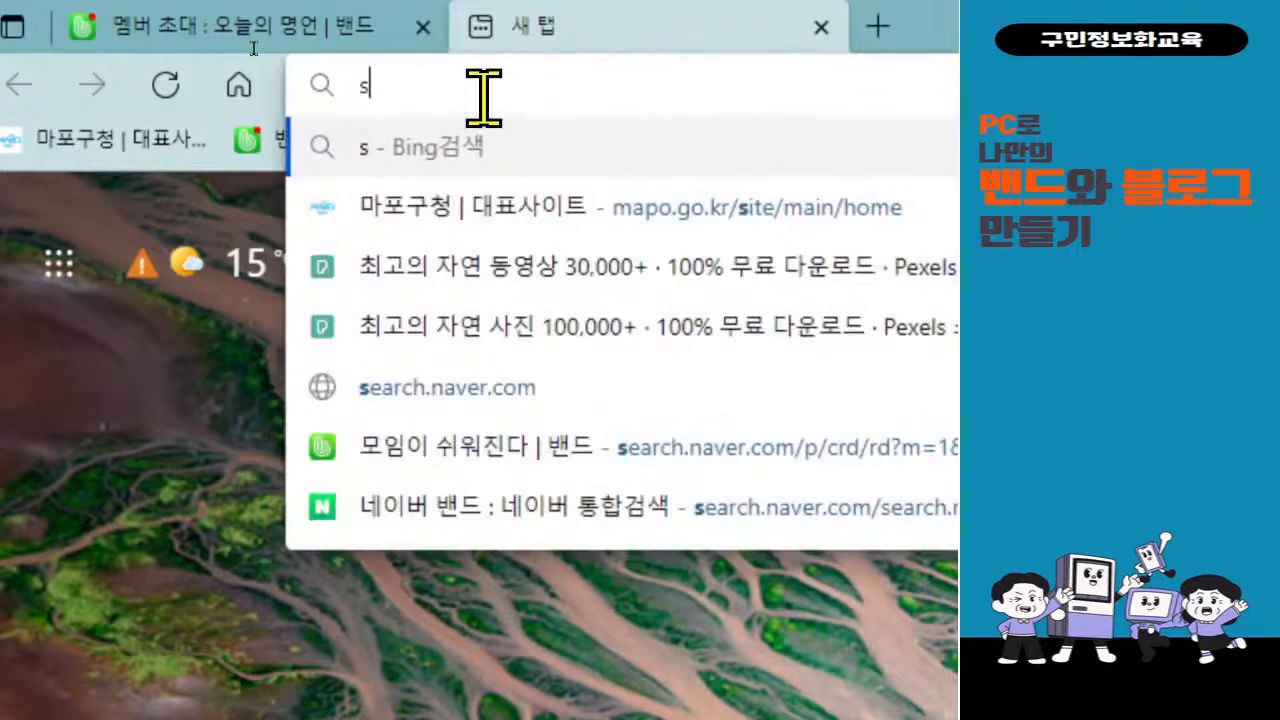
key("Hangul")
type("ㄴ[ㅇ")
key("BackSpace")
key("BackSpace")
key("BackSpace")
type("네이버 ")
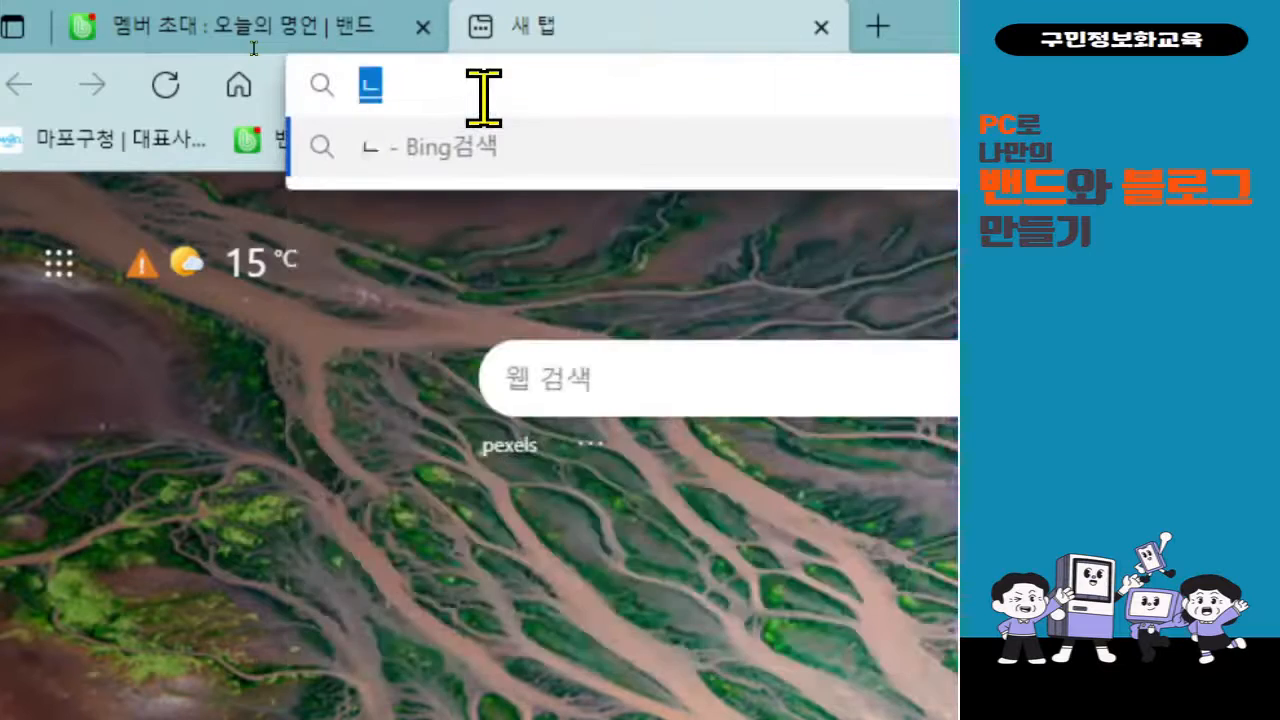
type("메일")
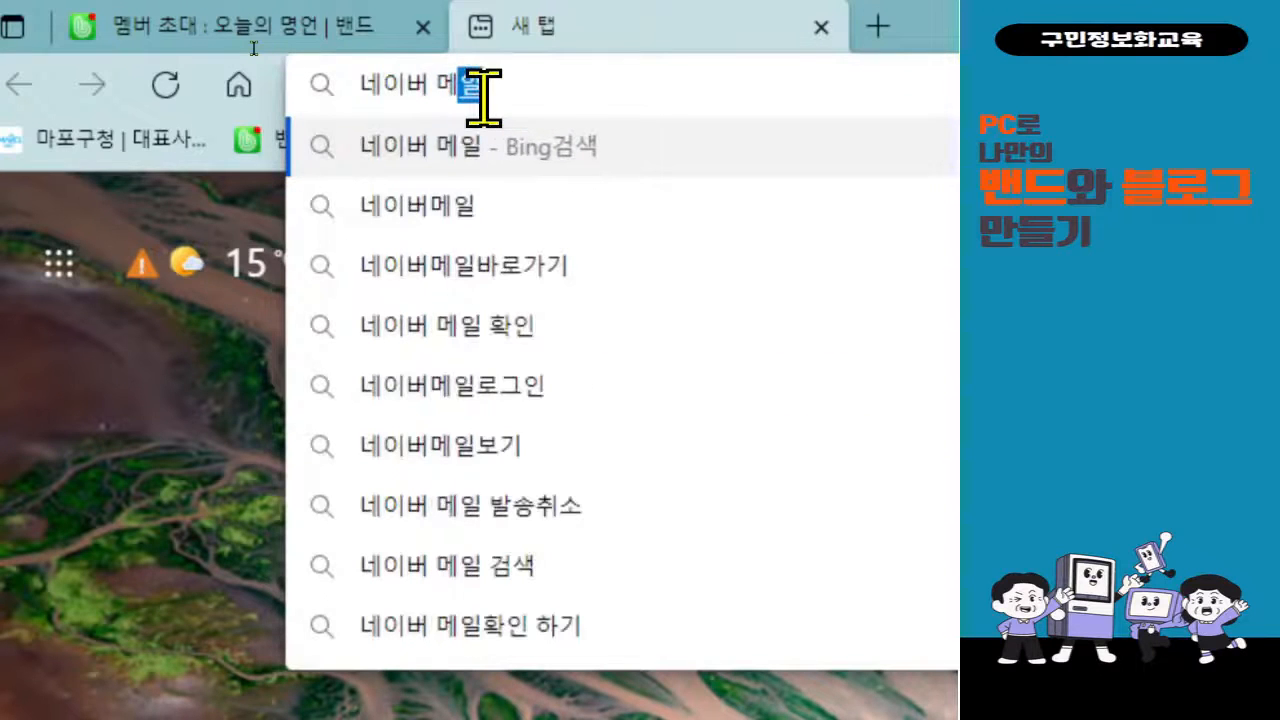
key("Return")
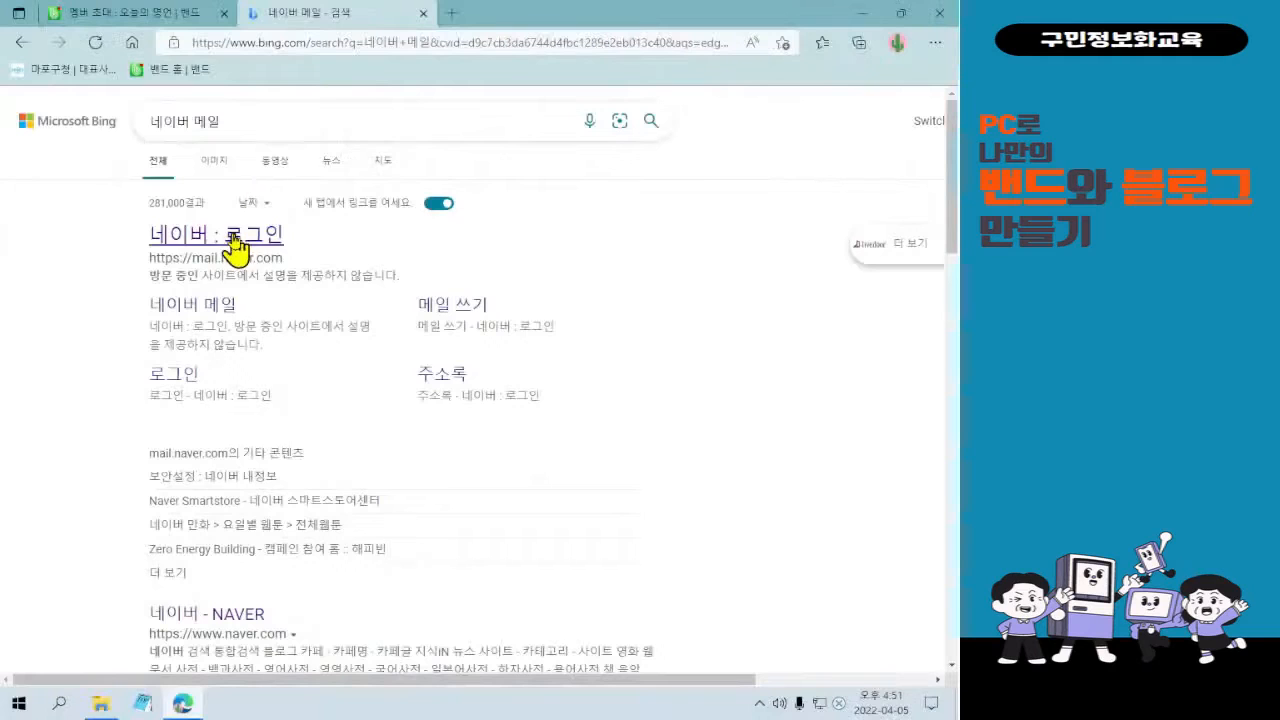
Open the 네이버 : 로그인 result and log in with the account ID and password.
left_click(434, 455)
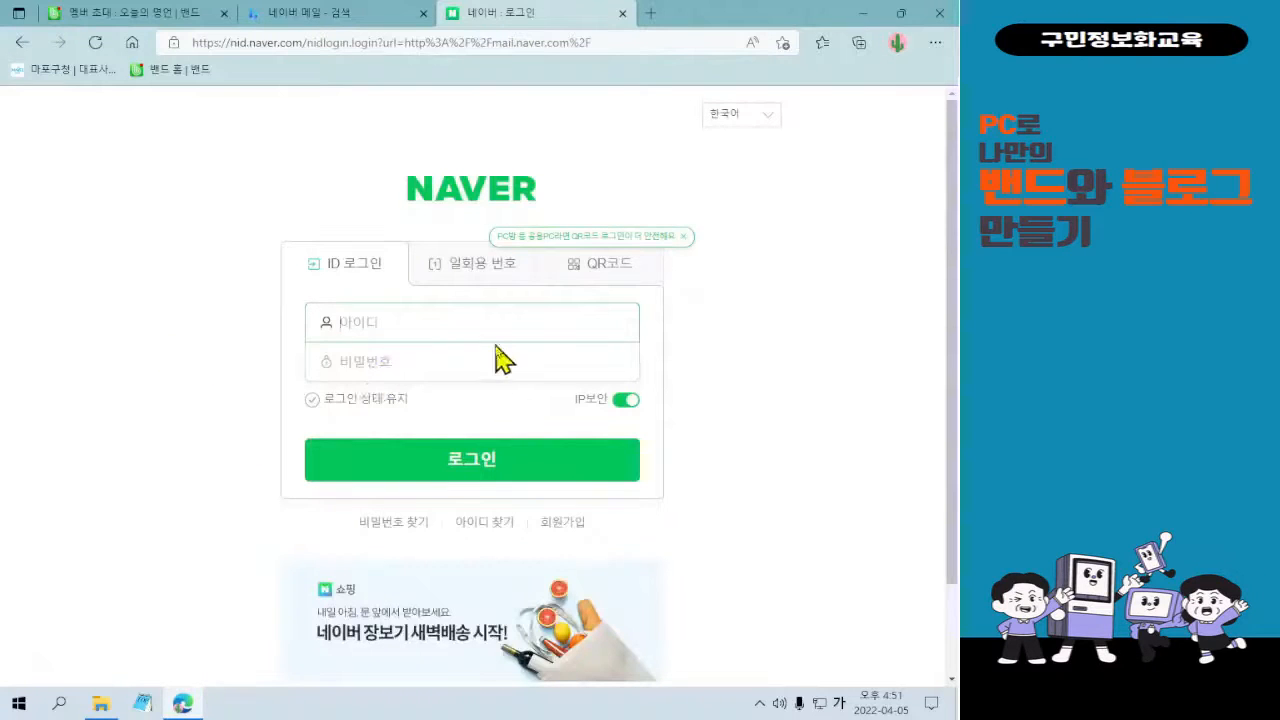
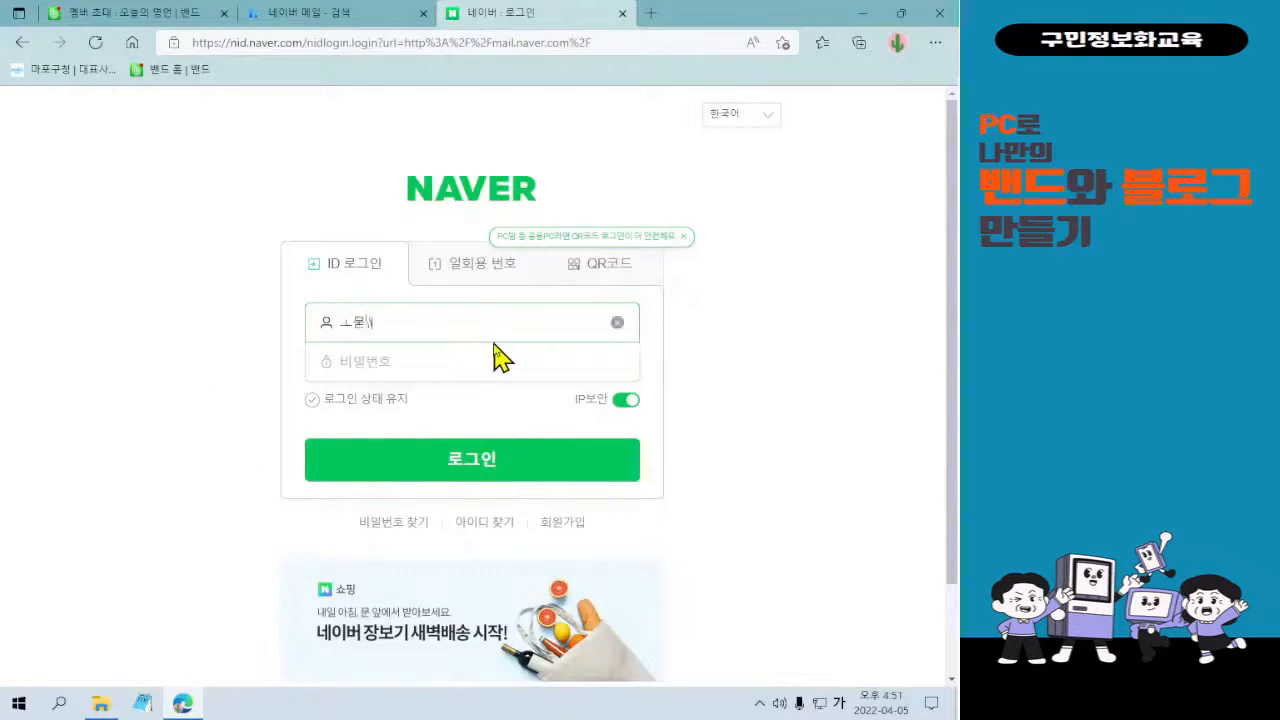
key("BackSpace")
key("BackSpace")
key("BackSpace")
key("Hangul")
key("Tab")
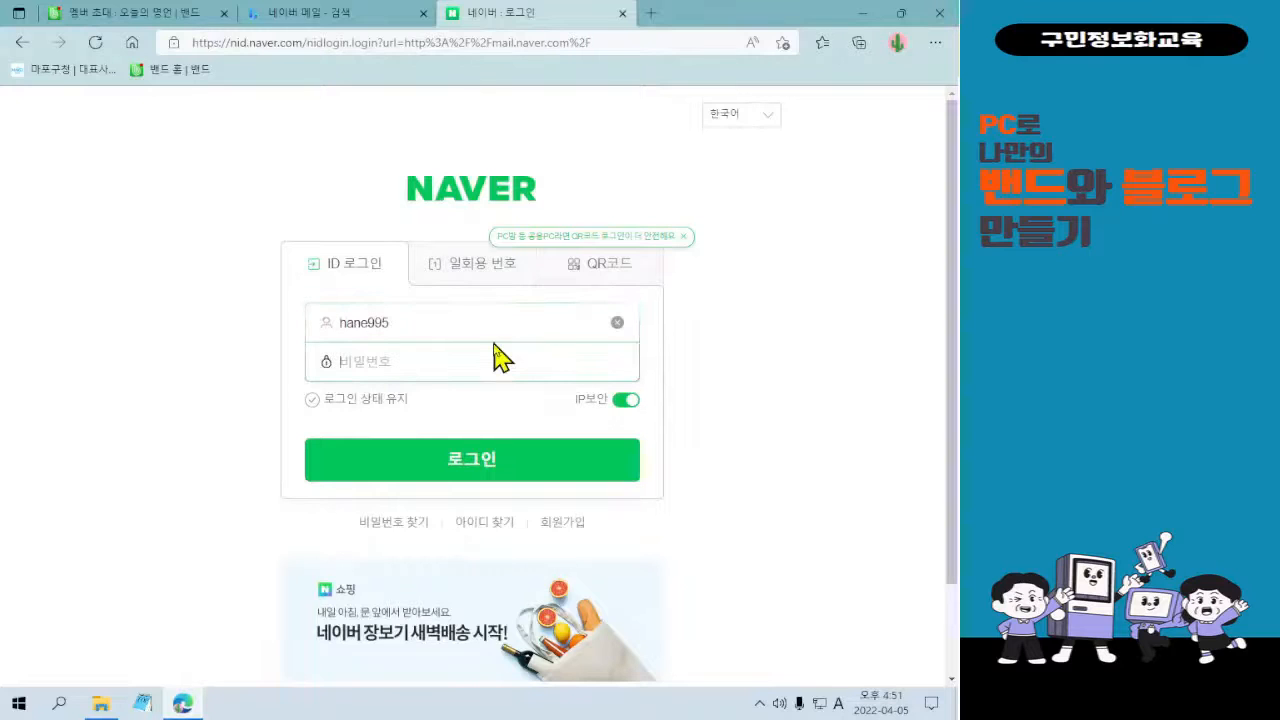
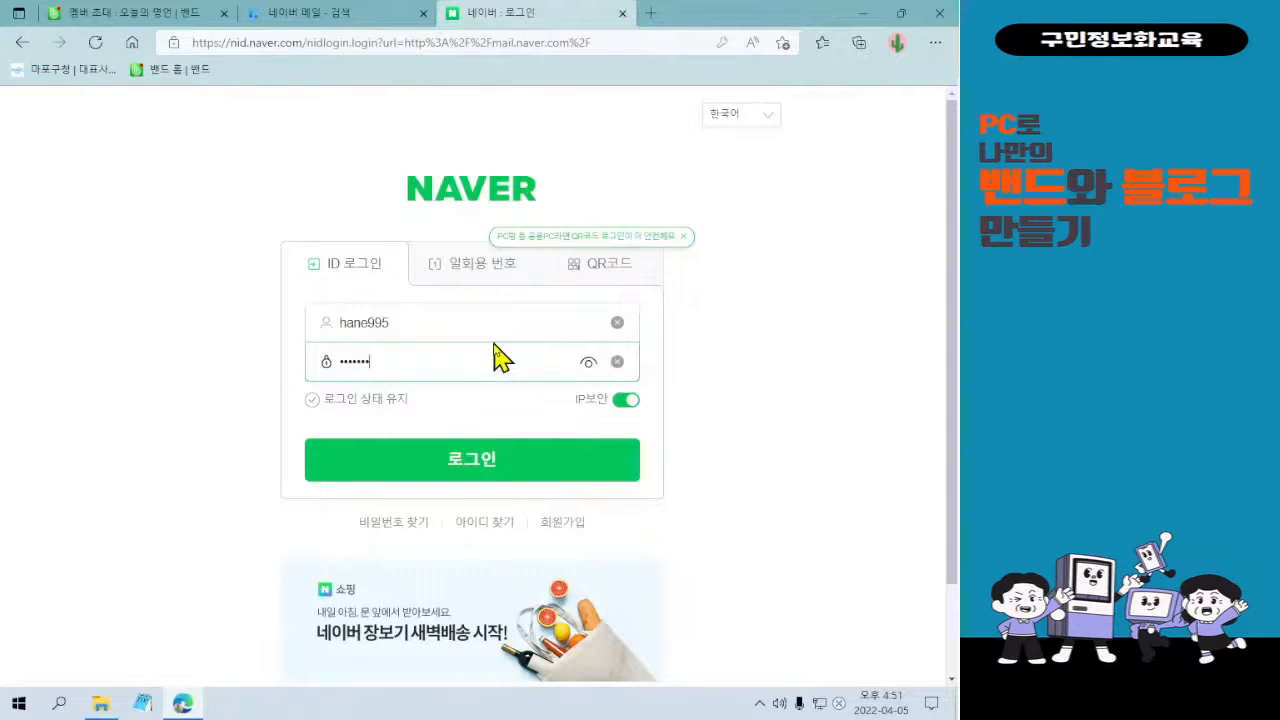
key("Return")
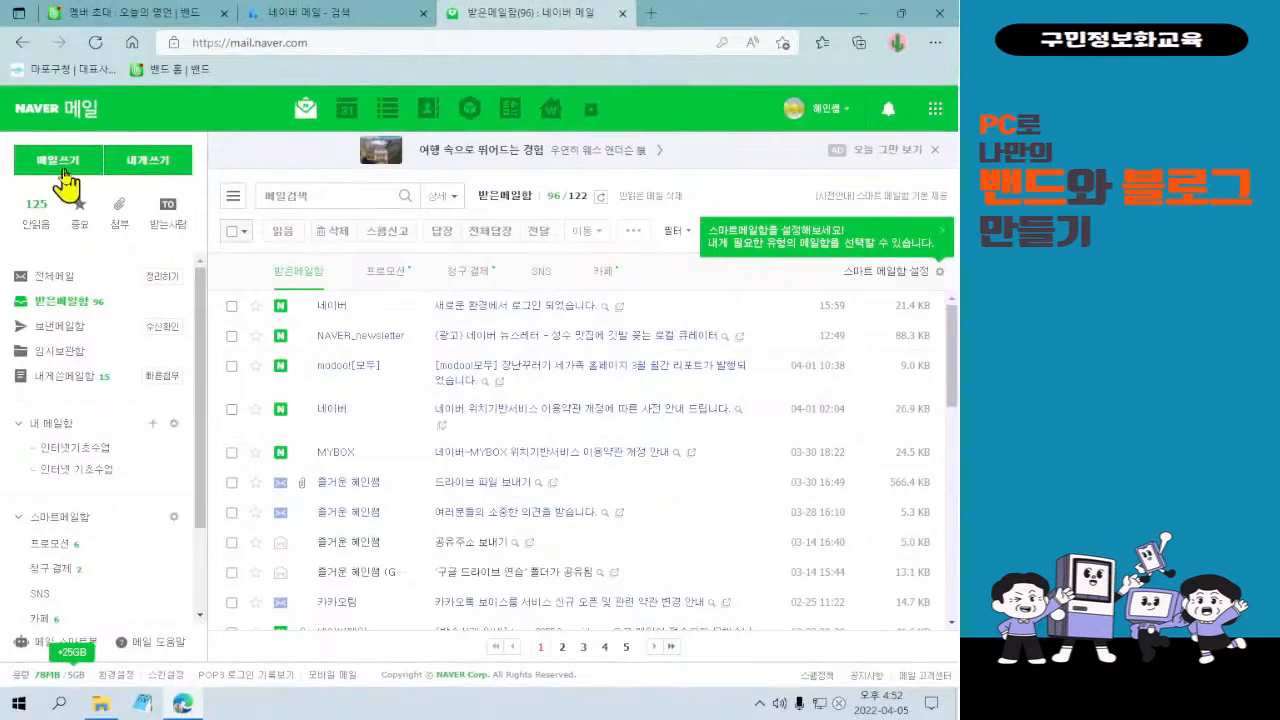
Start a new message with 메일쓰기.
left_click(60, 162)
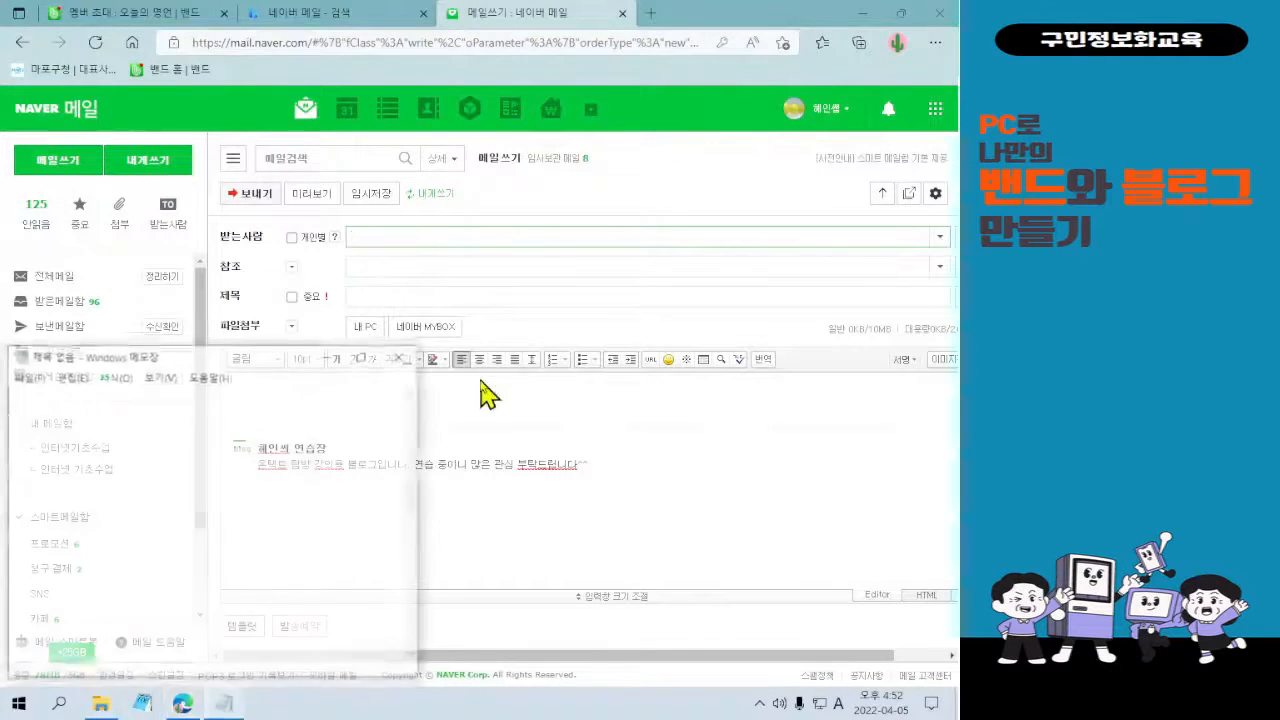
Resize Notepad over the mail editor and enter the two recipients' e-mail addresses on separate lines.
left_click_drag(241, 363, 578, 272)
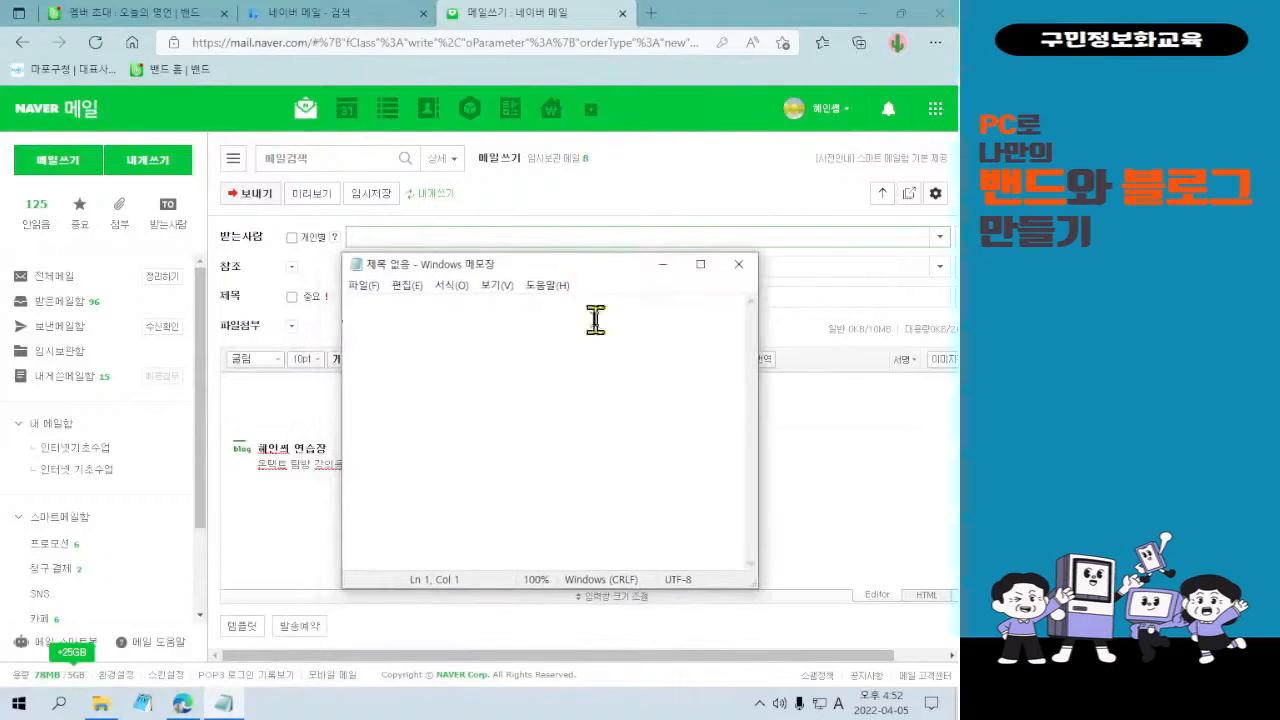
left_click_drag(748, 597, 905, 340)
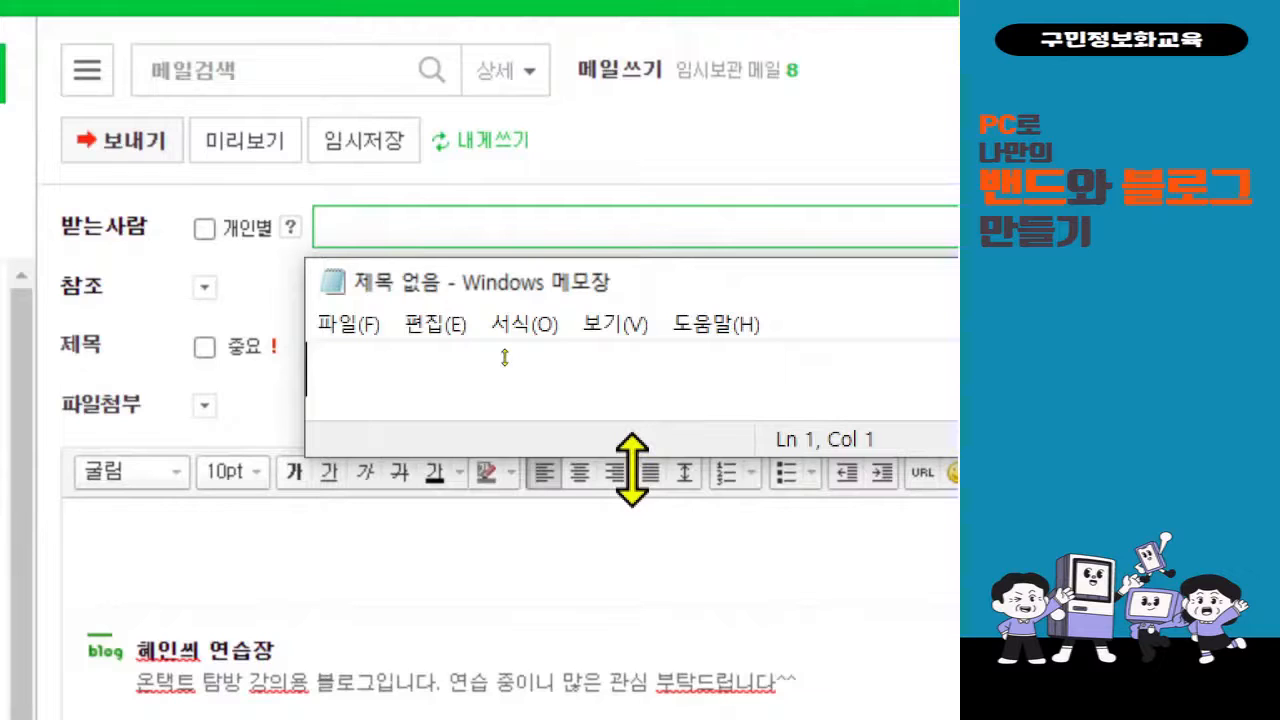
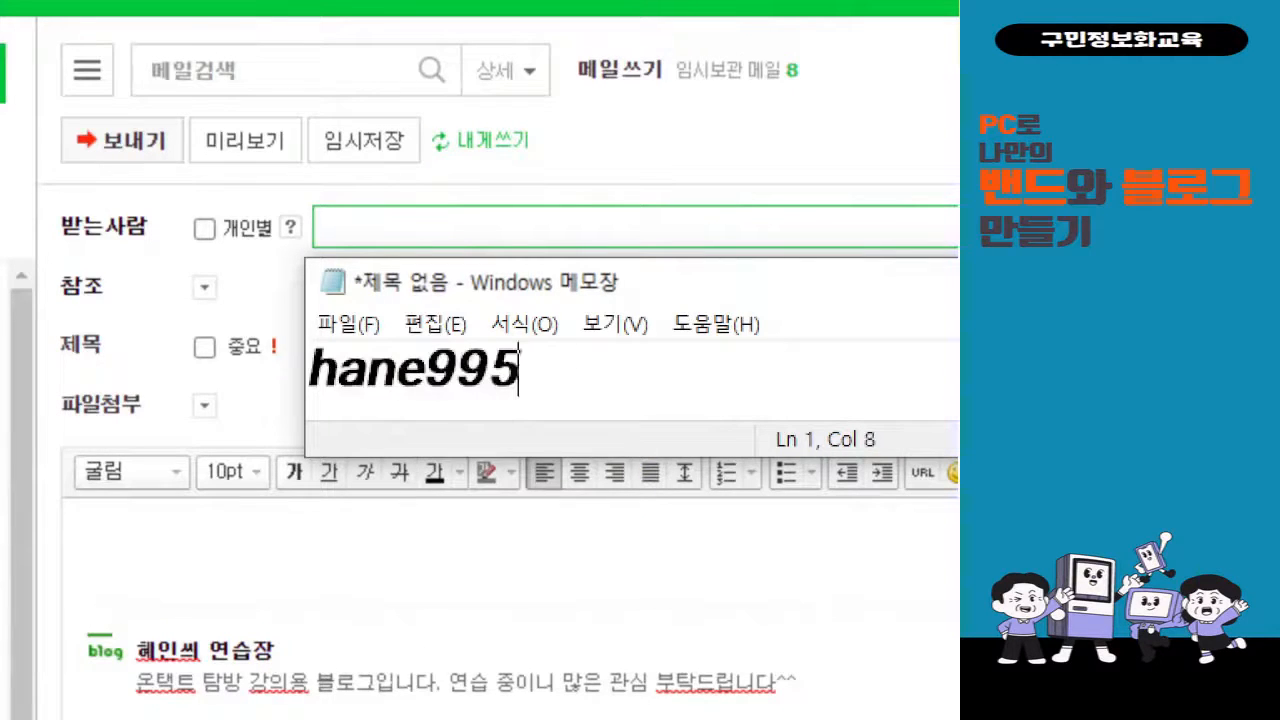
key("ctrl+a")
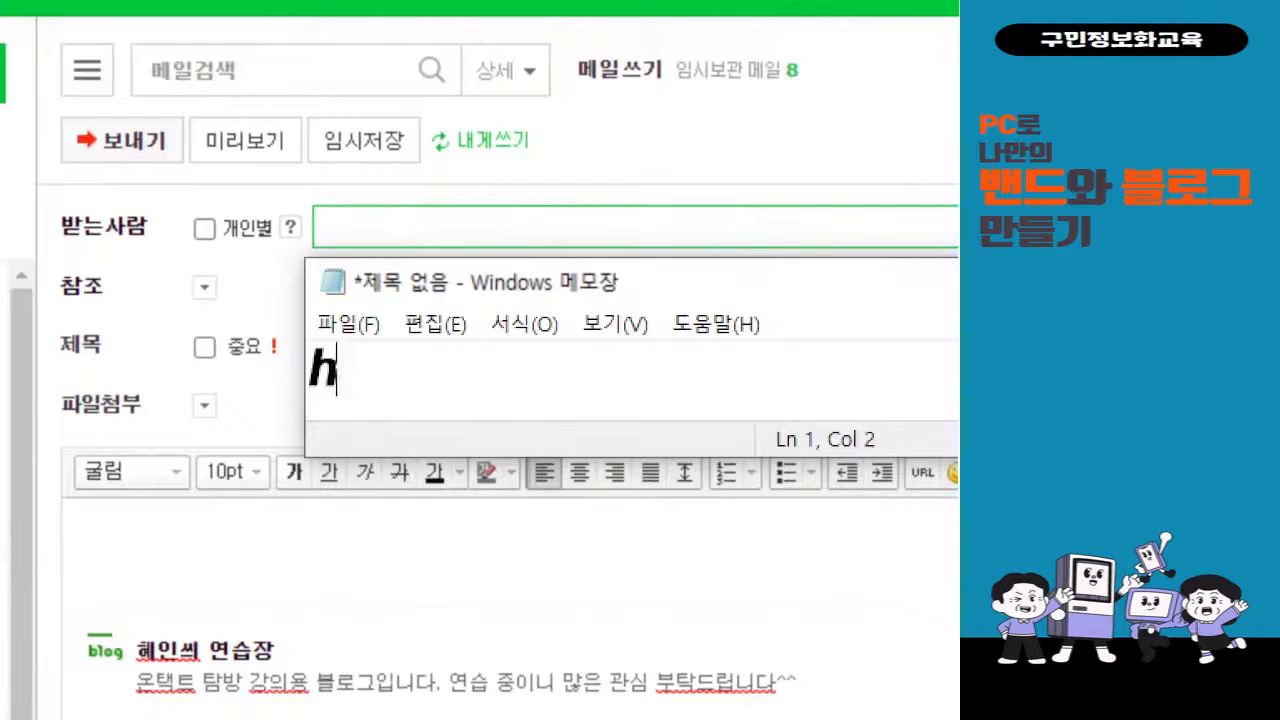
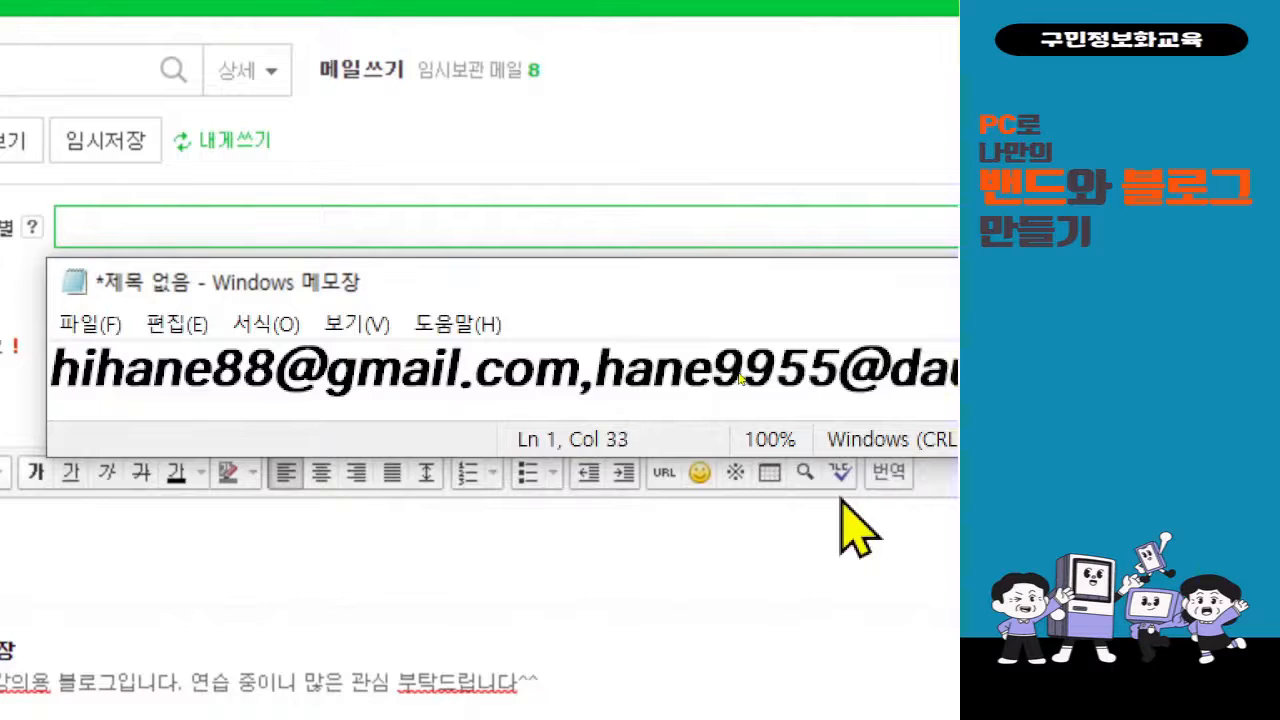
key("Left")
key("Left")
key("Left")
key("Left")
key("Left")
key("Left")
key("Left")
key("Left")
key("Left")
key("Left")
key("Left")
key("Left")
key("Left")
key("Left")
key("Left")
key("Left")
key("Left")
key("Left")
key("Delete")
key("Return")
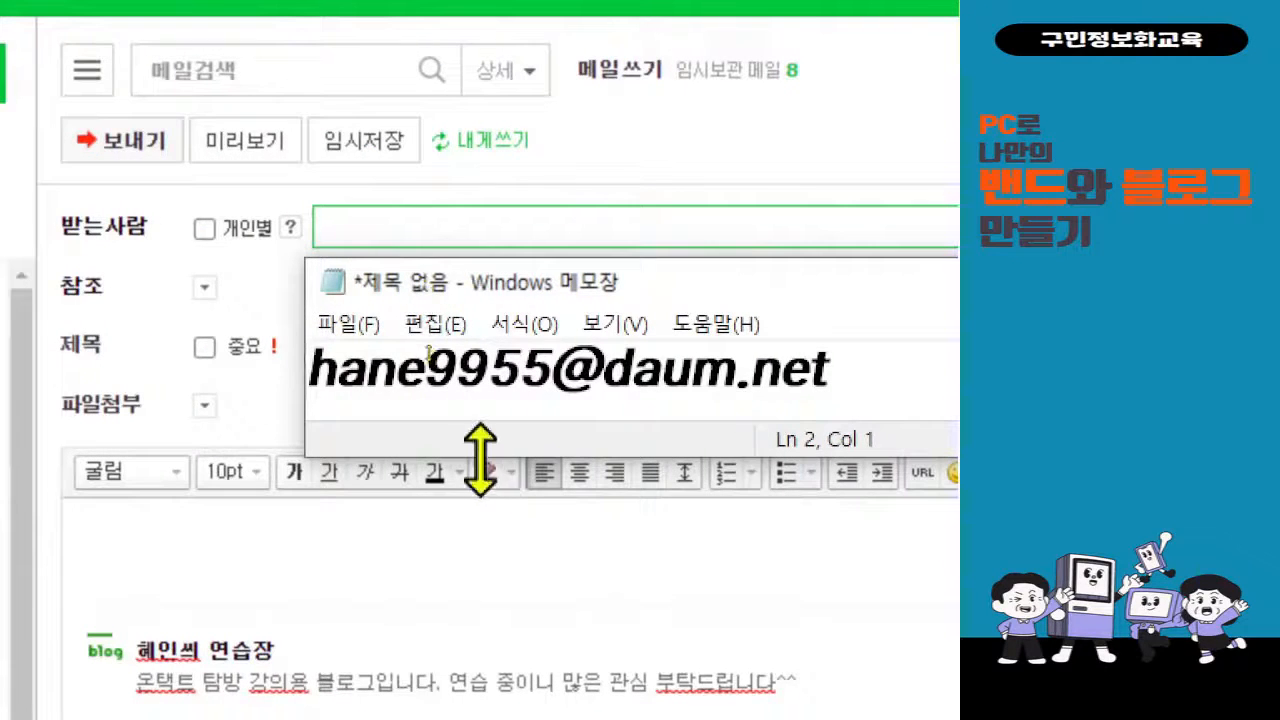
Copy the first address line from the notes into the 받는사람 field as a recipient.
left_click_drag(478, 457, 480, 533)
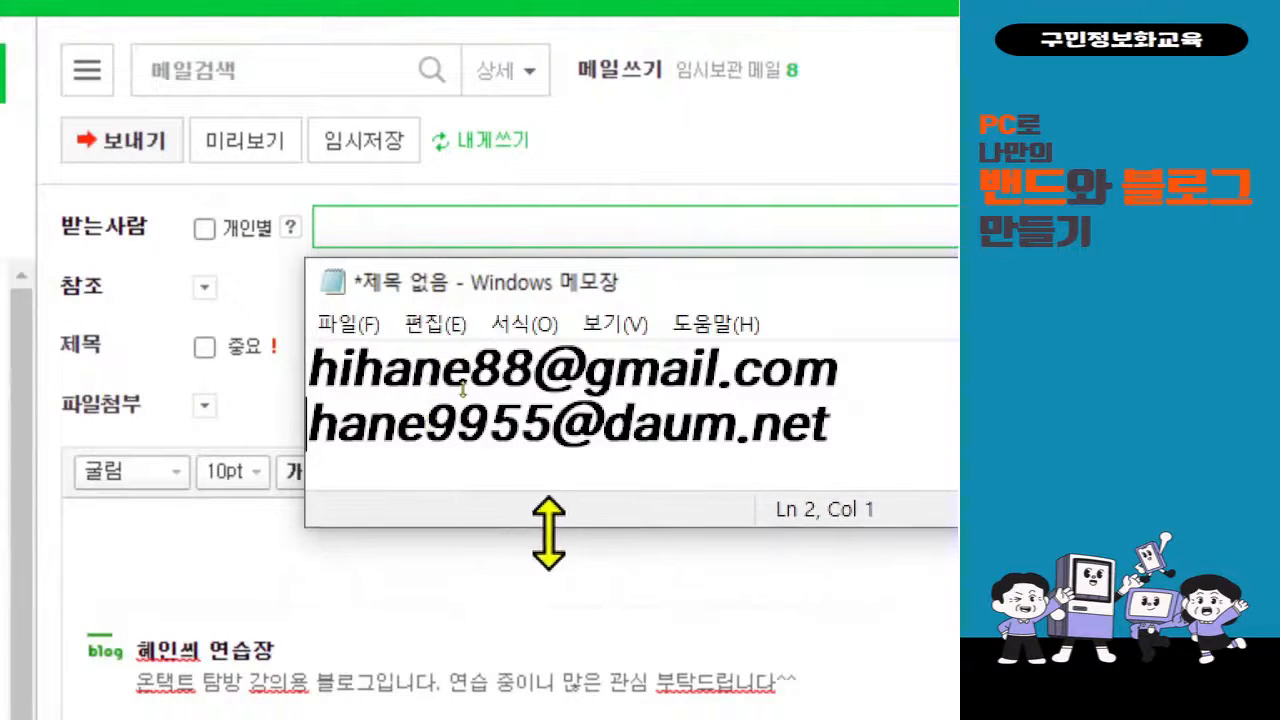
left_click(537, 386)
key("Home")
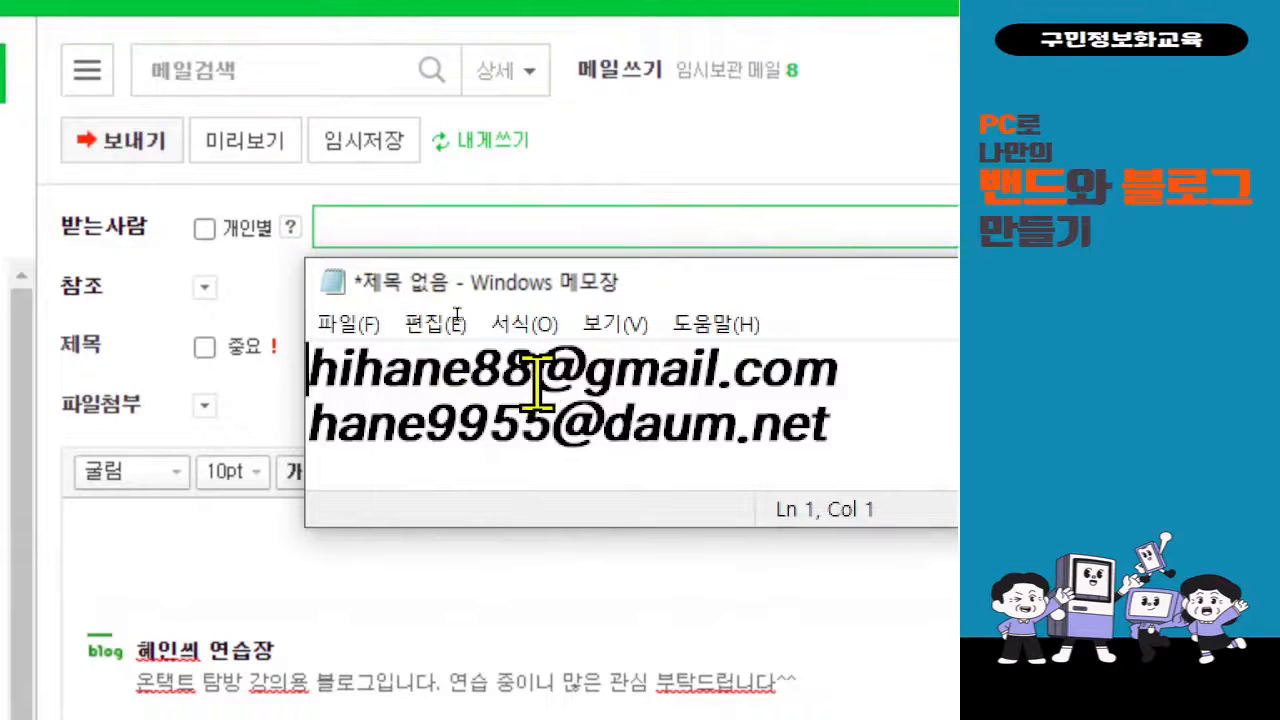
key("shift+End")
key("ctrl+c")
left_click(408, 232)
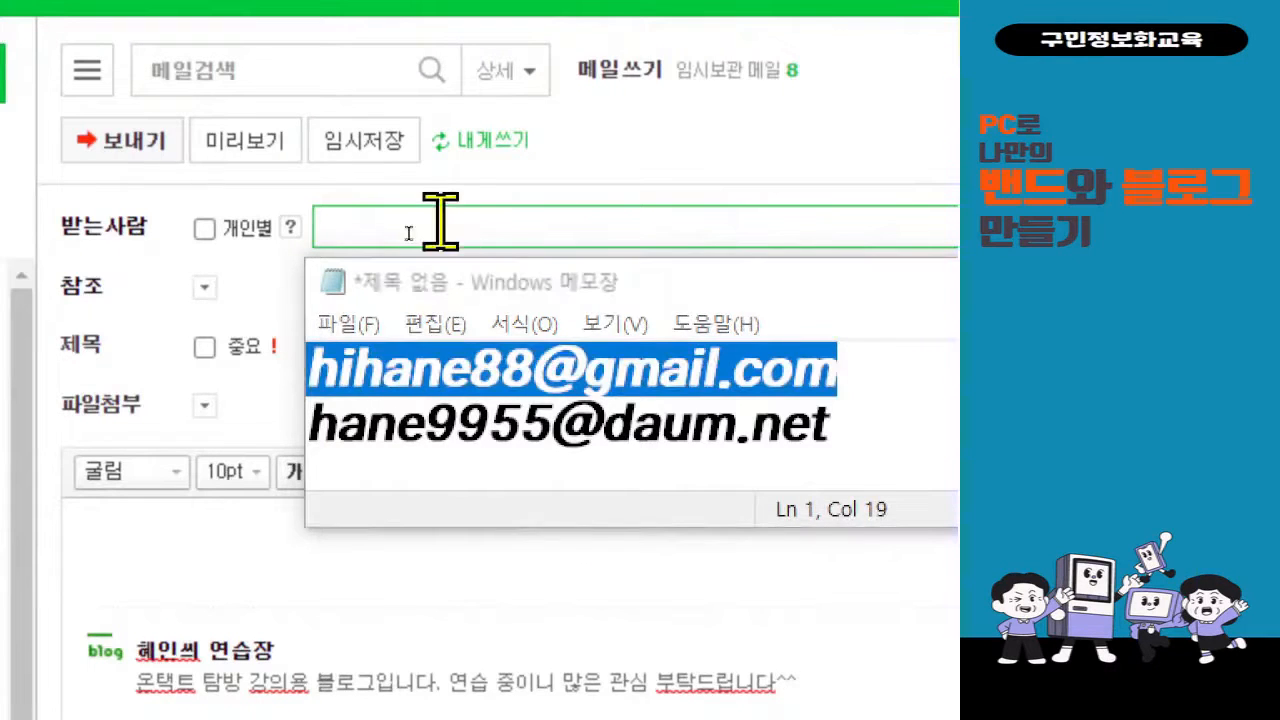
left_click(395, 226)
key("ctrl+v")
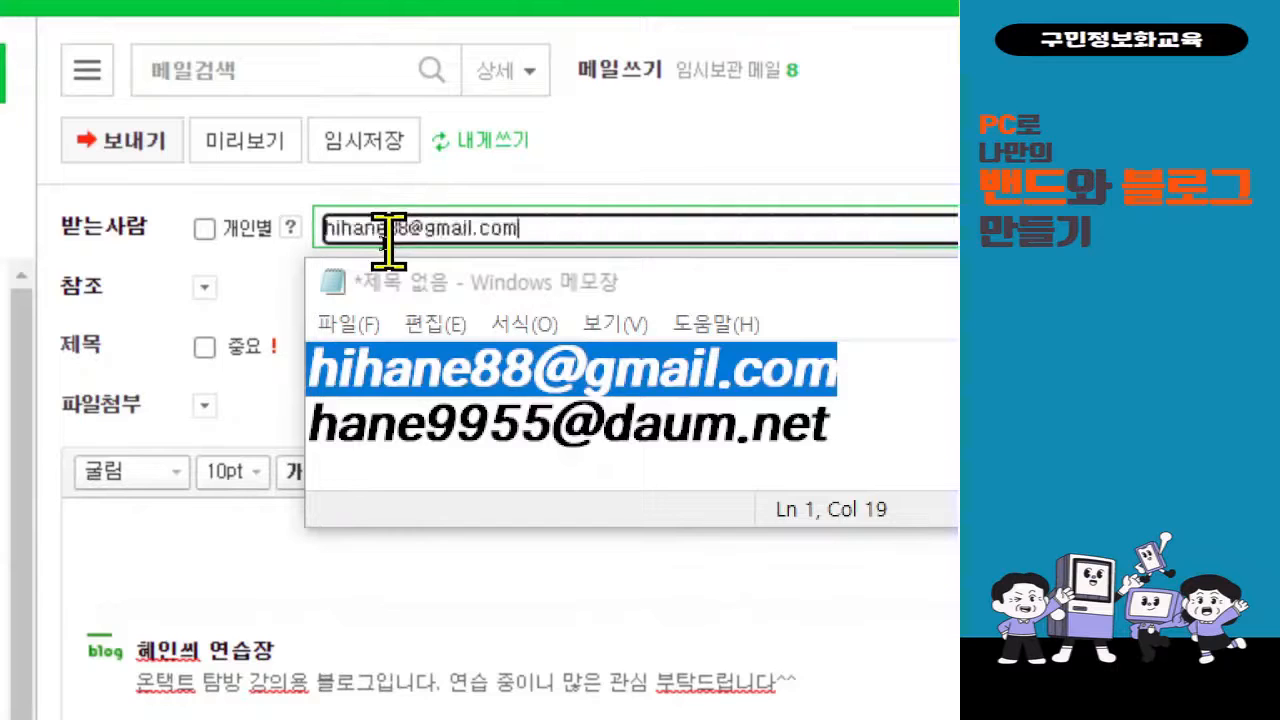
key("Return")
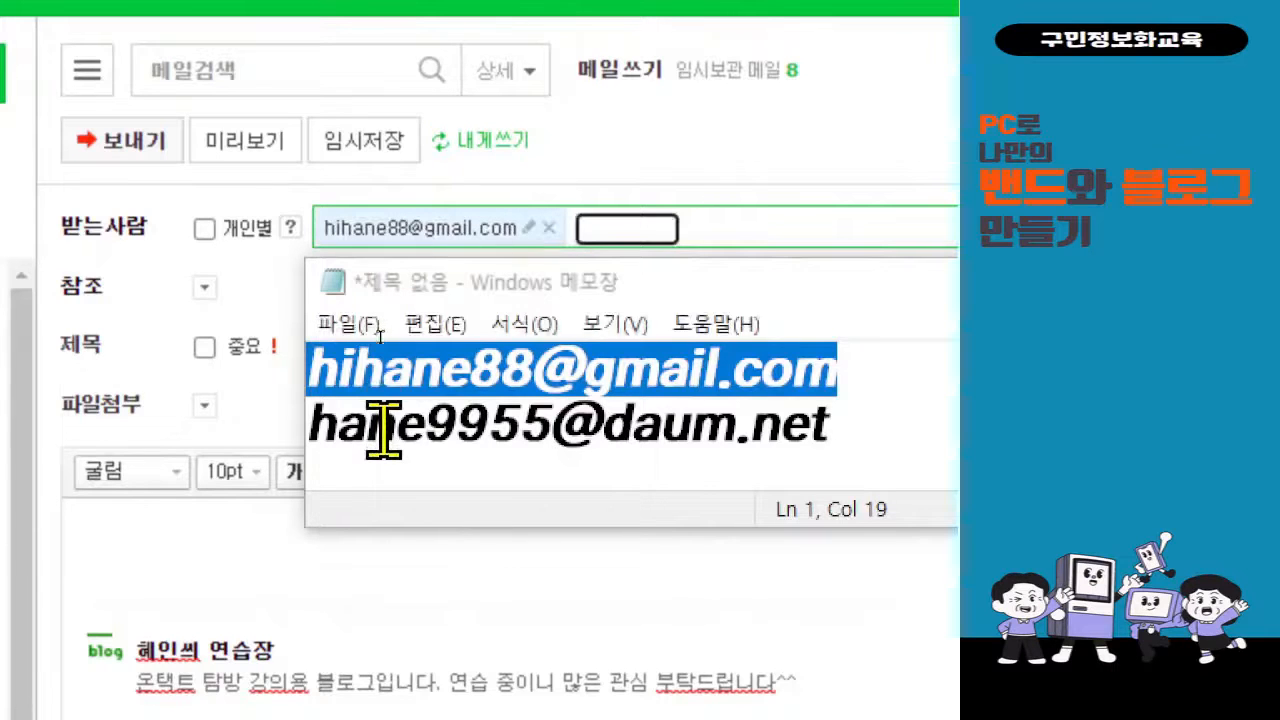
Copy the second address line into 받는사람 as another recipient, then clear the notes selection.
left_click(383, 425)
key("Home")
key("shift+End")
key("ctrl+c")
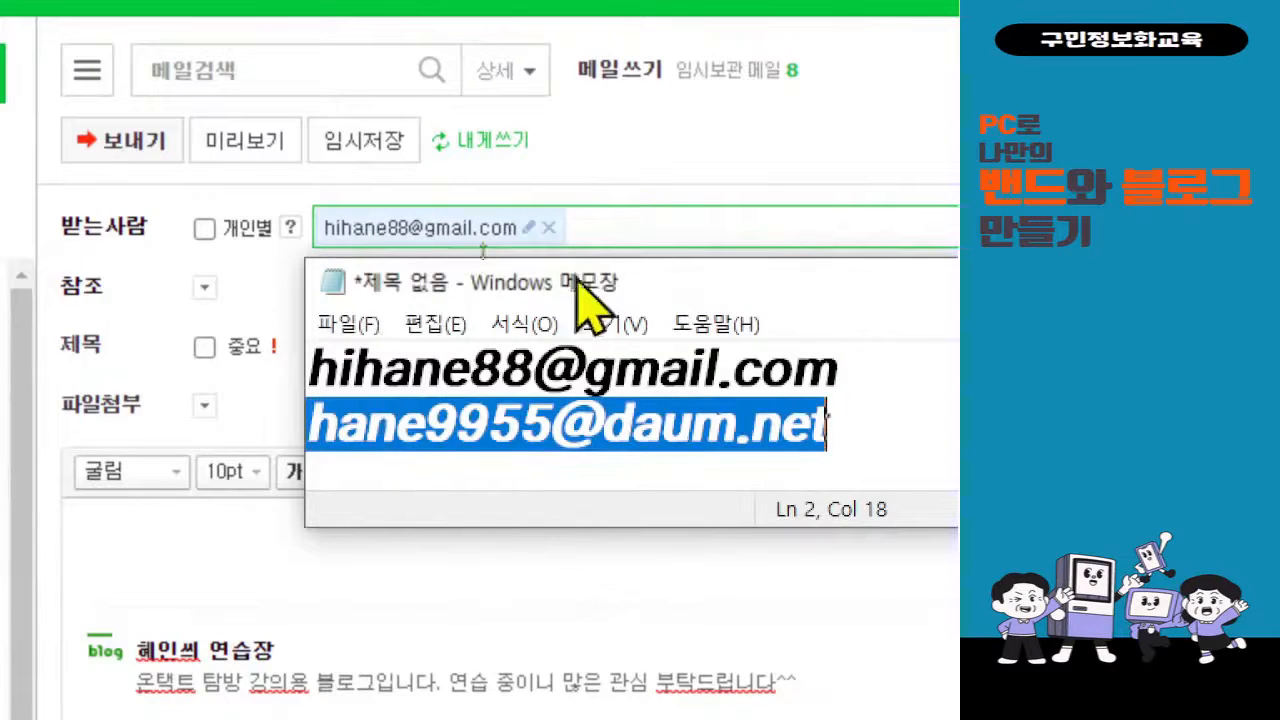
left_click(608, 229)
key("ctrl+v")
key("Return")
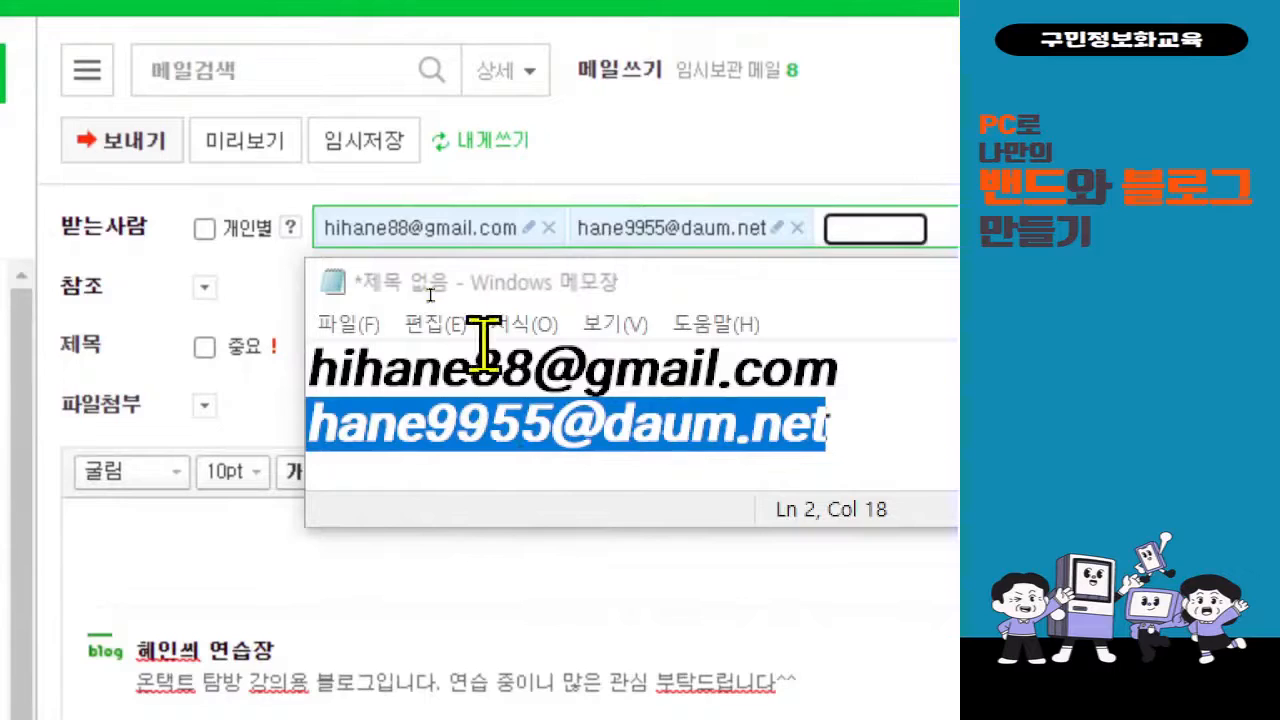
left_click(834, 449)
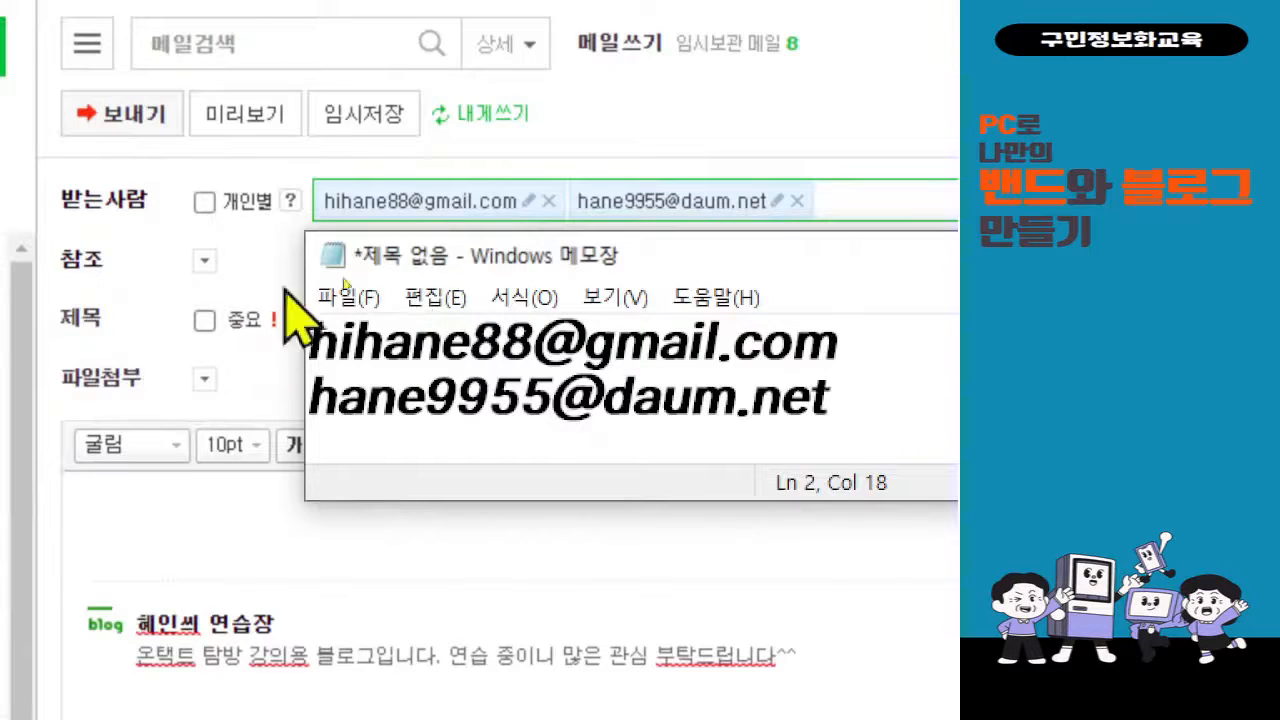
left_click(333, 256)
Minimize the notes window and type the subject '밴드에 초대합니다.'.
left_click(425, 397)
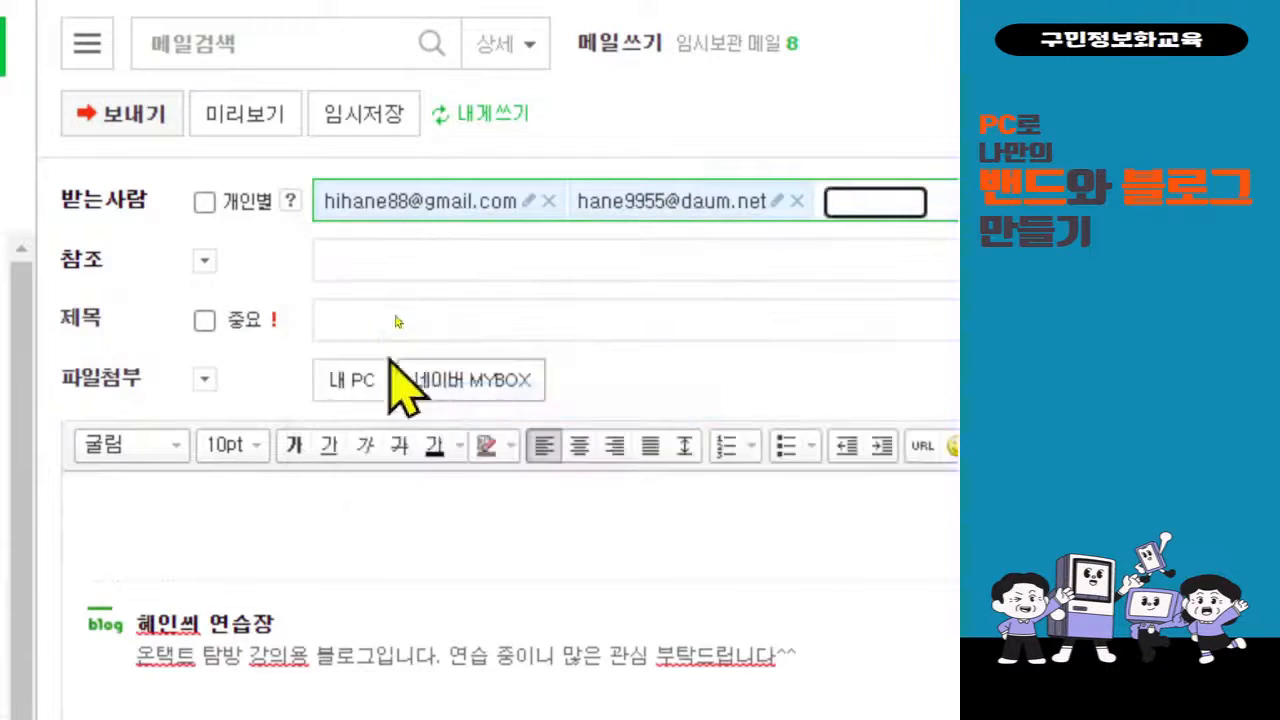
left_click(398, 320)
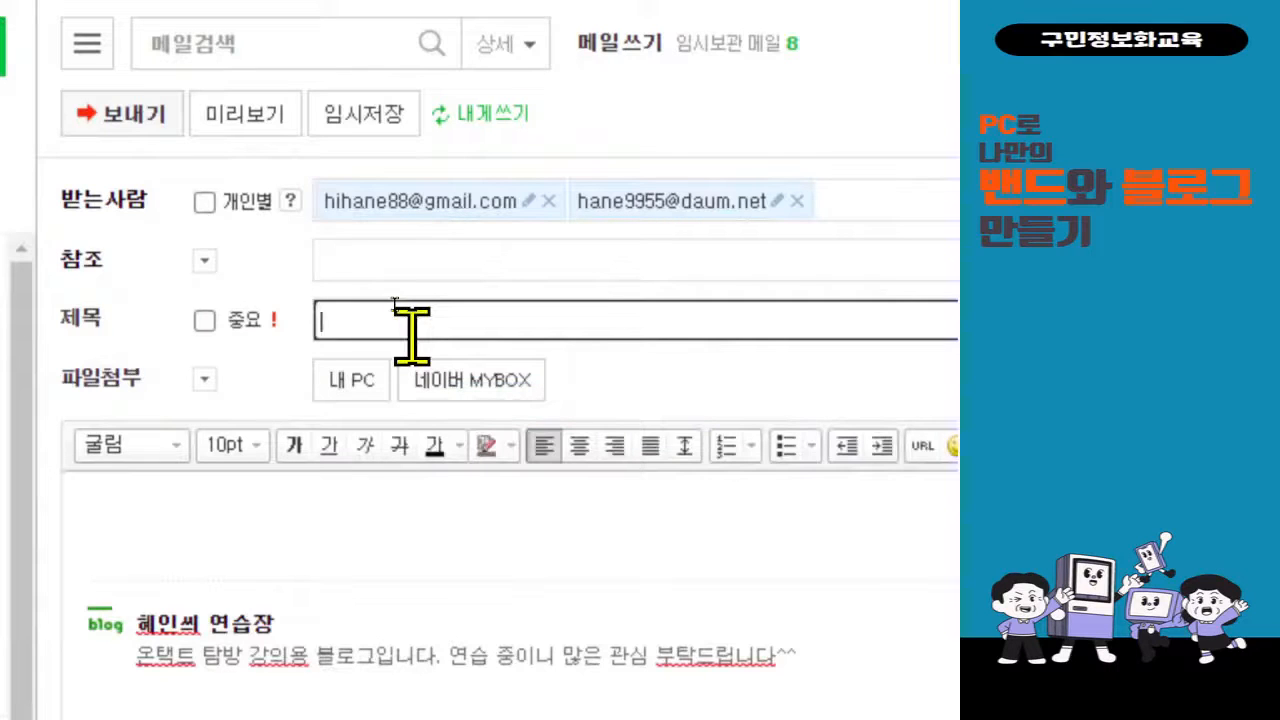
type("qosem")
key("BackSpace")
key("BackSpace")
key("BackSpace")
key("BackSpace")
key("BackSpace")
type("배ㅏㄴ")
key("BackSpace")
key("BackSpace")
key("BackSpace")
type("밴들")
type("에 초대합니")
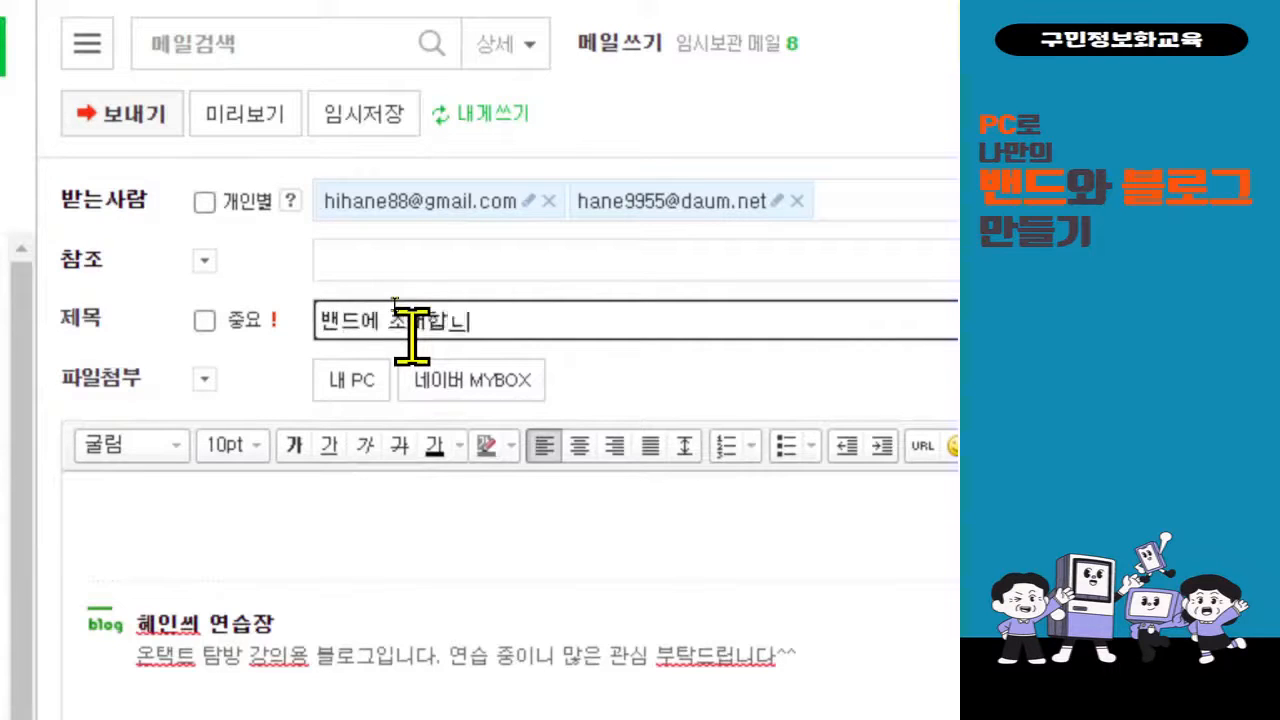
type("다.")
key("BackSpace")
key("BackSpace")
type("대")
key("BackSpace")
type("다.")
Place the caret in the message body and briefly annotate the subject row and body area.
left_click(378, 560)
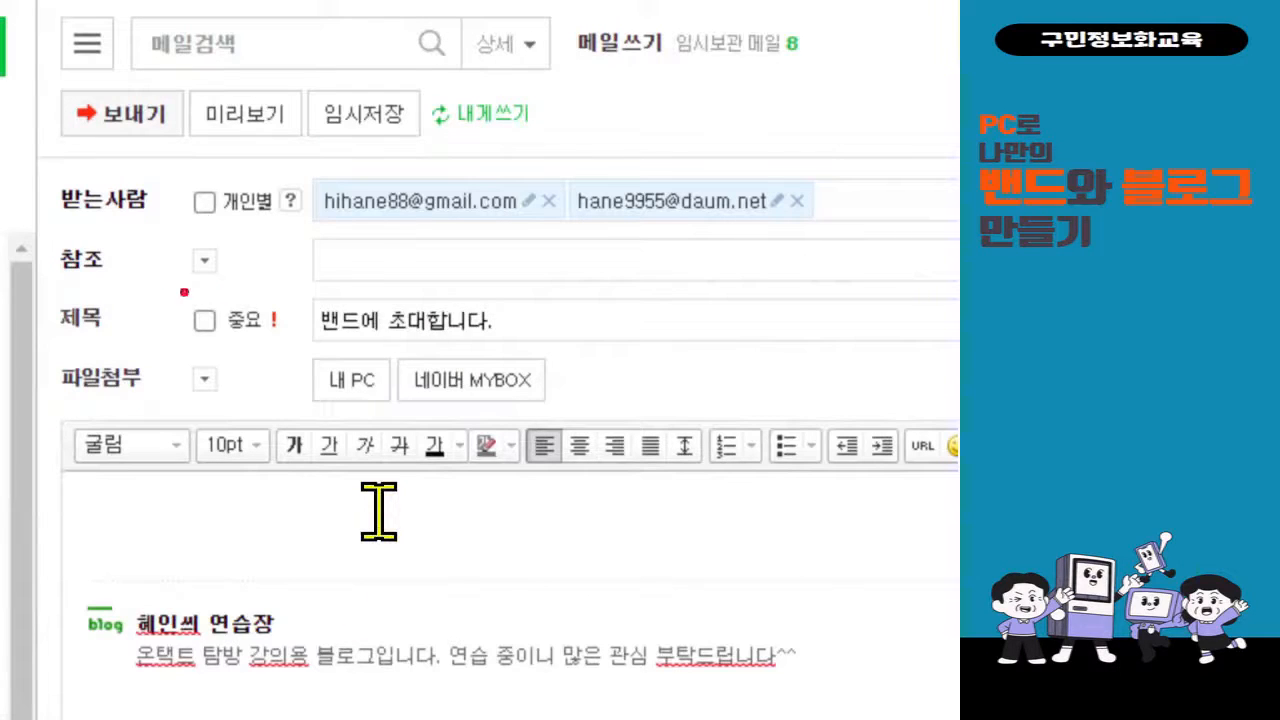
mouse_move(38, 289)
left_mouse_down()
mouse_move(166, 324)
mouse_move(606, 370)
mouse_move(605, 351)
left_mouse_up()
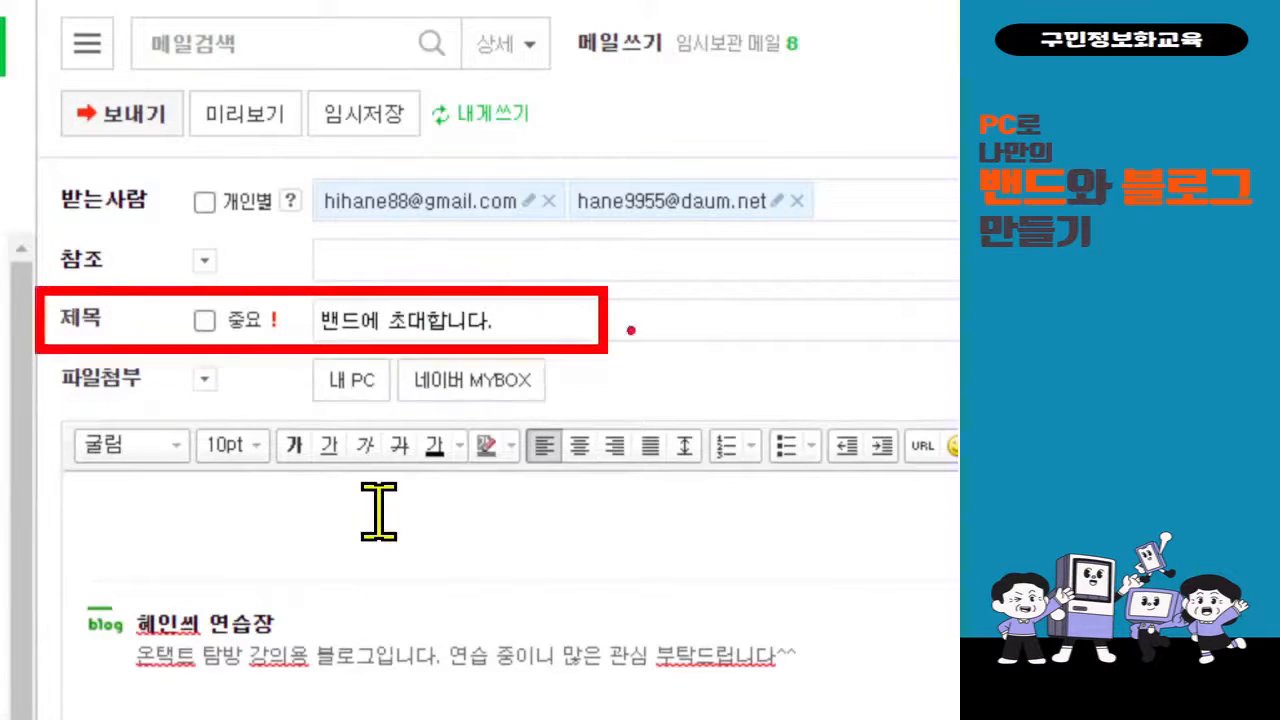
mouse_move(658, 299)
left_mouse_down()
mouse_move(665, 322)
mouse_move(681, 297)
left_mouse_up()
left_click_drag(119, 486, 119, 540)
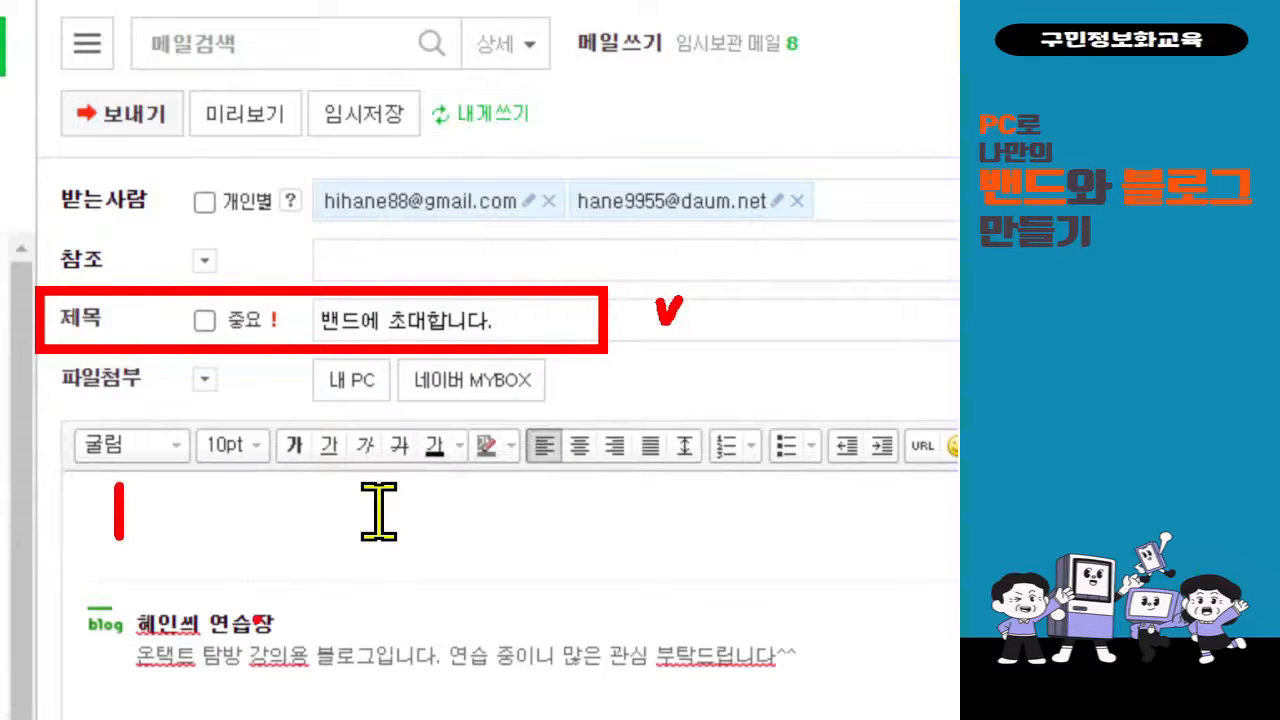
key("Escape")
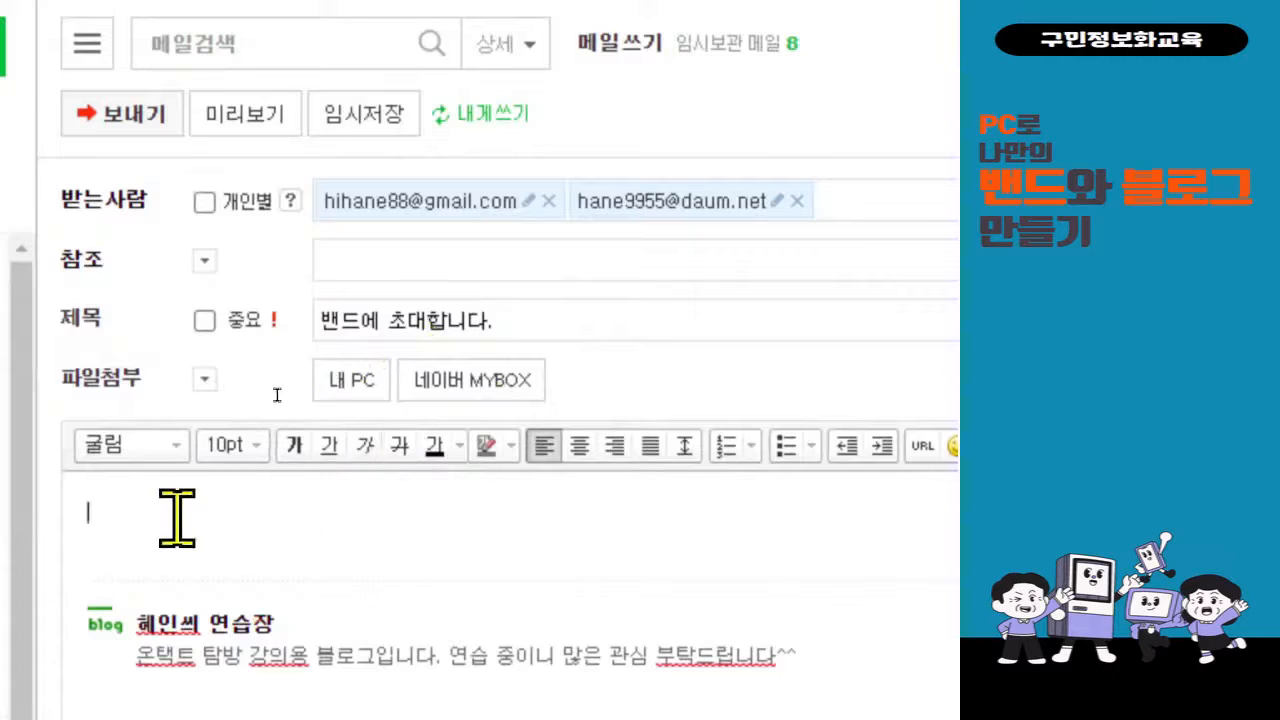
Bring up the context menu in the message body to show the 붙여넣기 option.
right_click(178, 520)
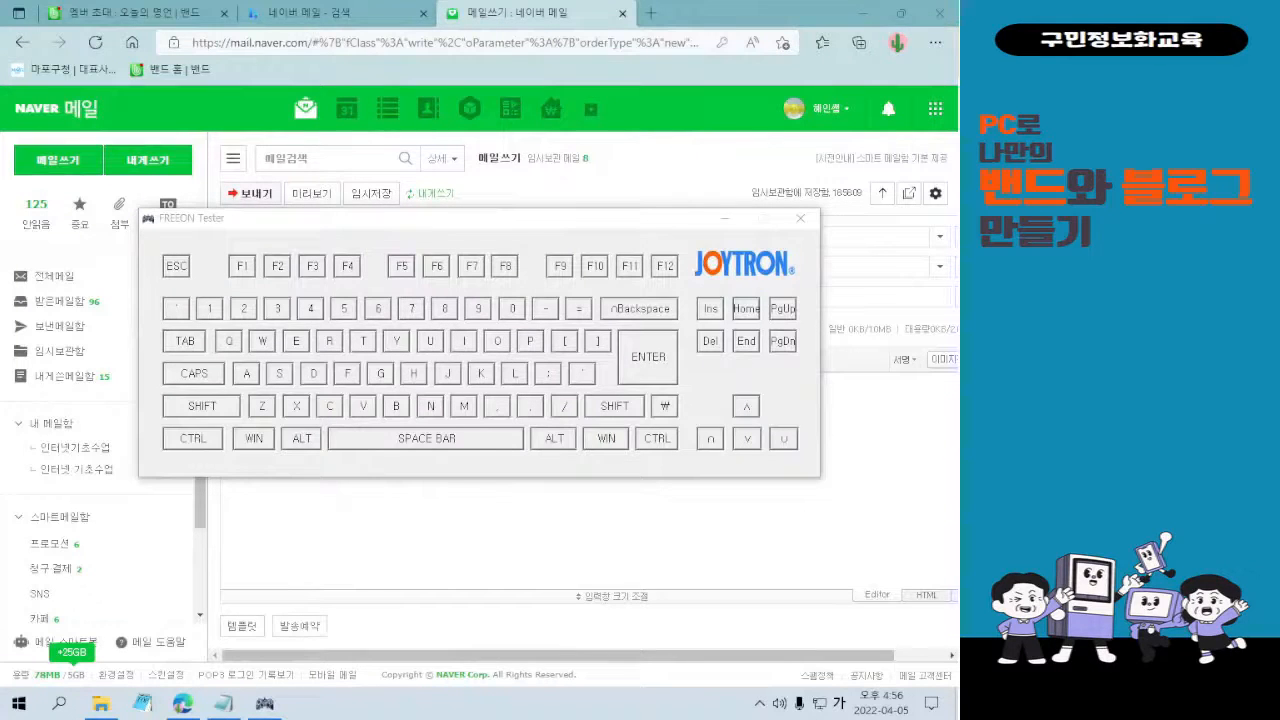
left_click(737, 337)
key("ctrl")
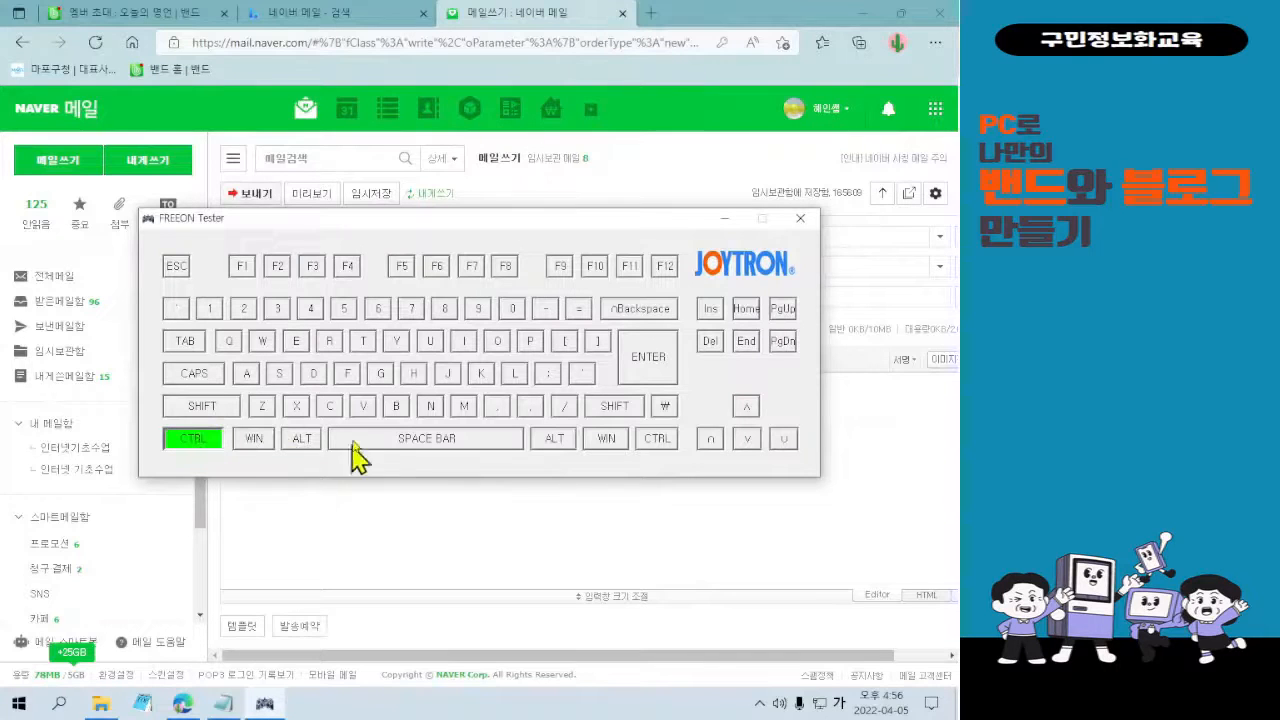
key("ctrl+v")
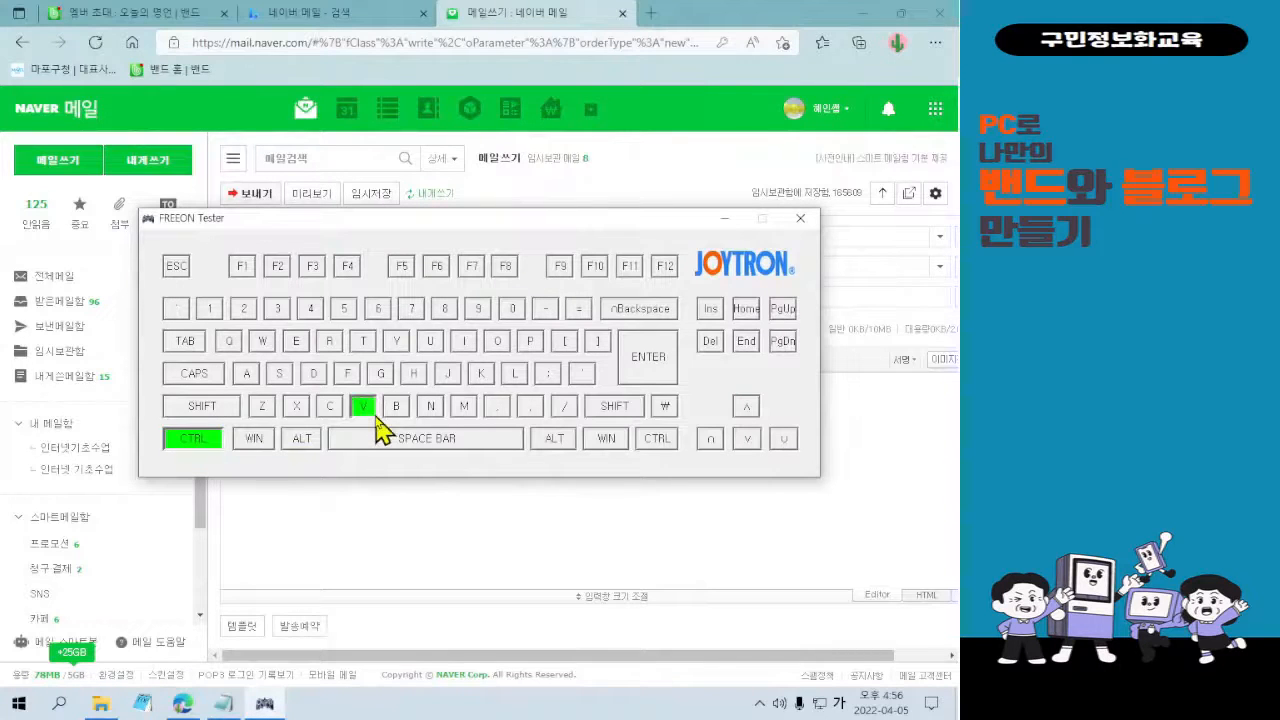
key("ctrl+v")
key("ctrl+v")
left_click(374, 486)
left_click(303, 388)
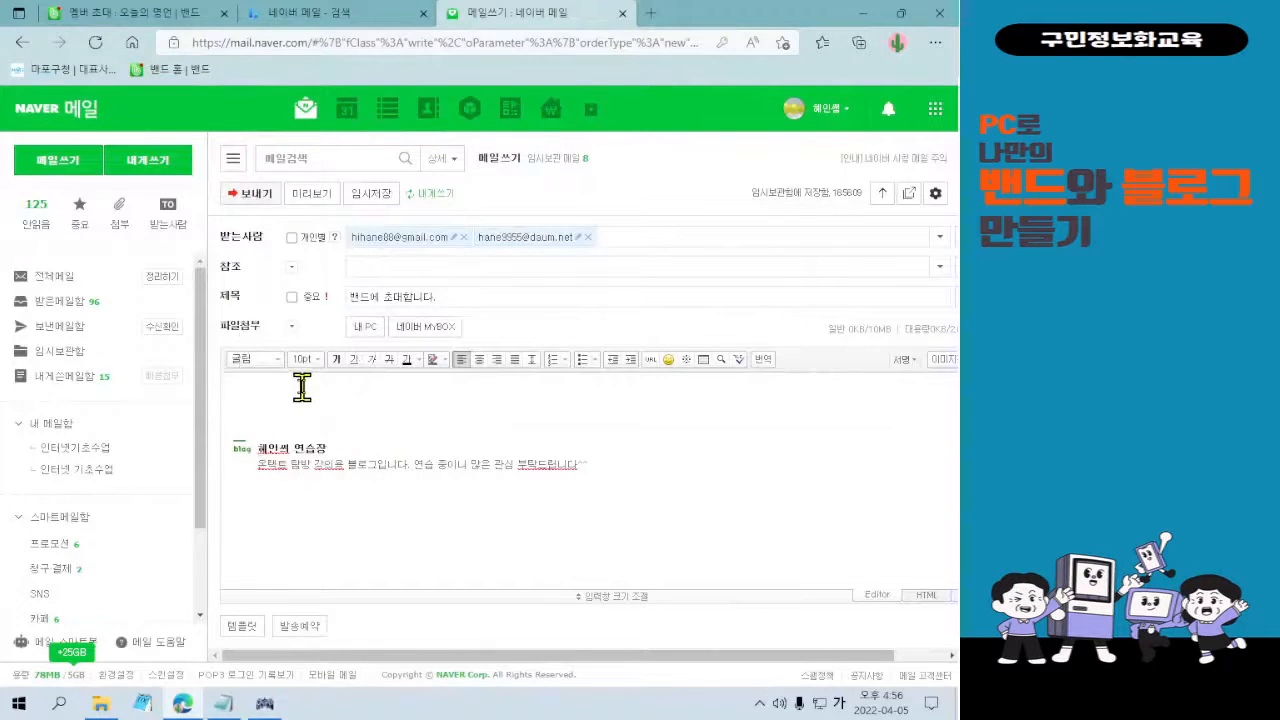
left_click(303, 388)
left_click(264, 703)
key("ctrl")
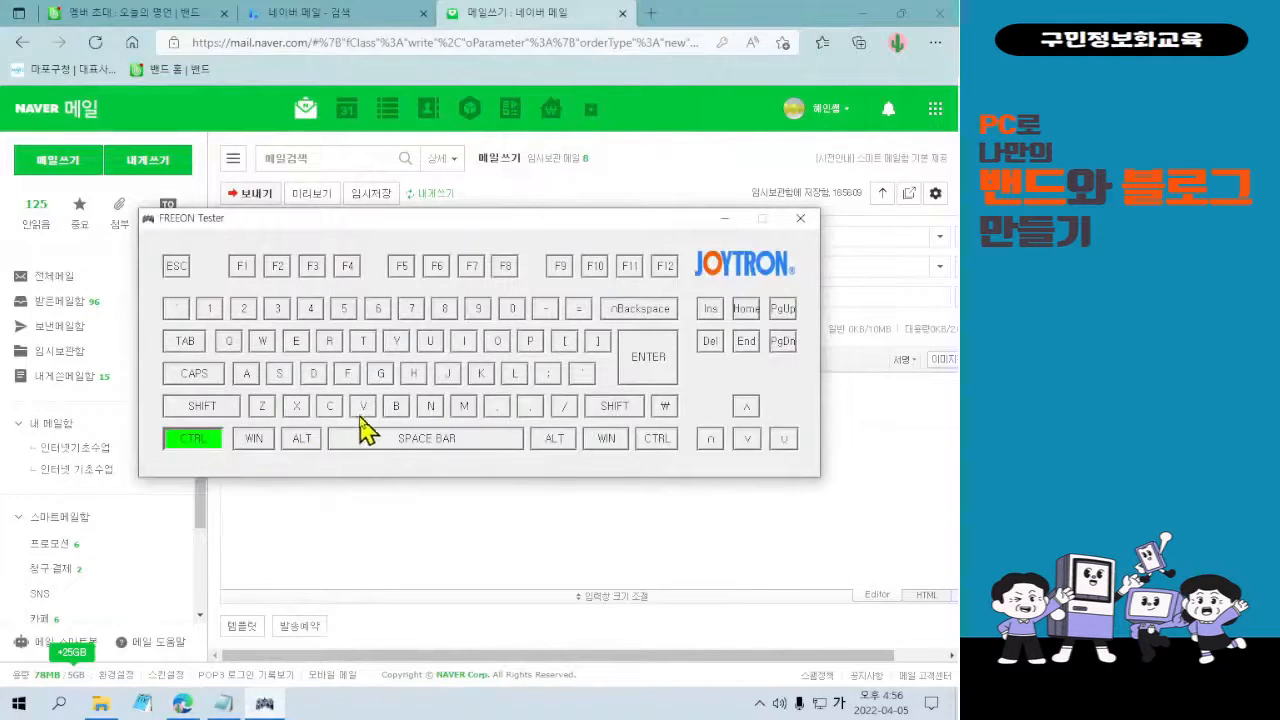
key("ctrl+v")
key("ctrl+v")
key("ctrl+v")
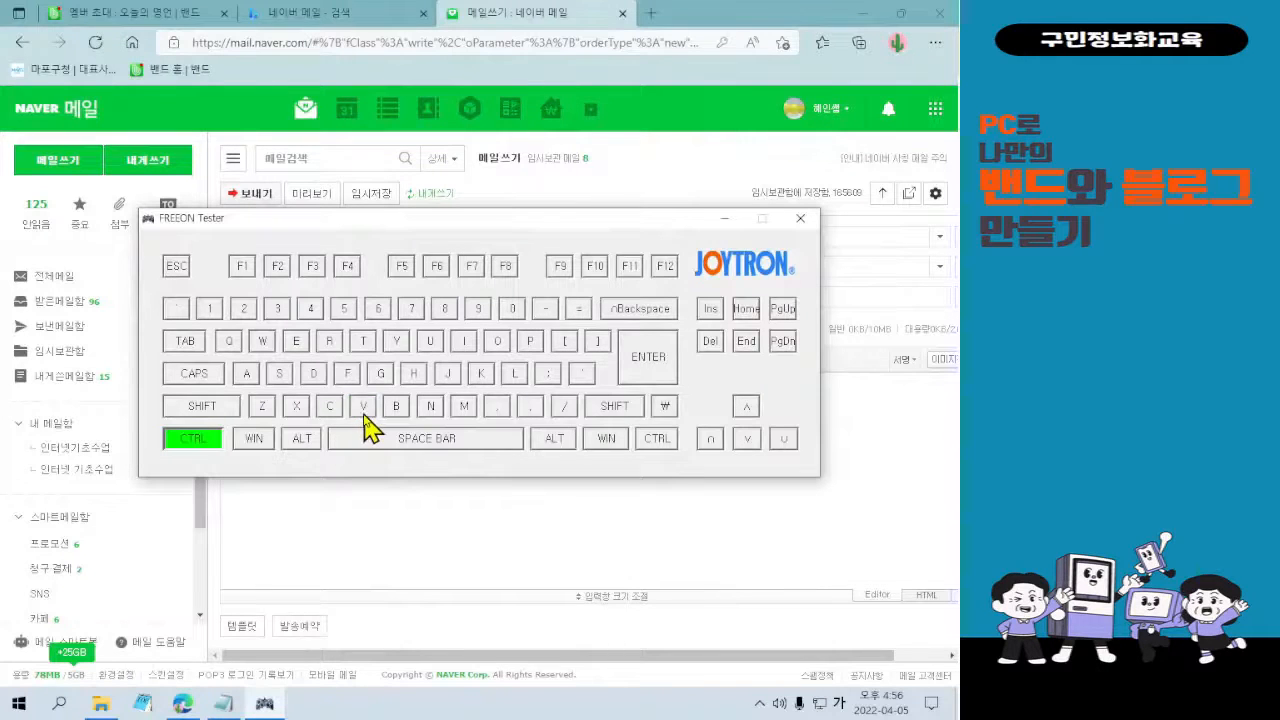
key("ctrl+v")
key("ctrl+v")
left_click(468, 16)
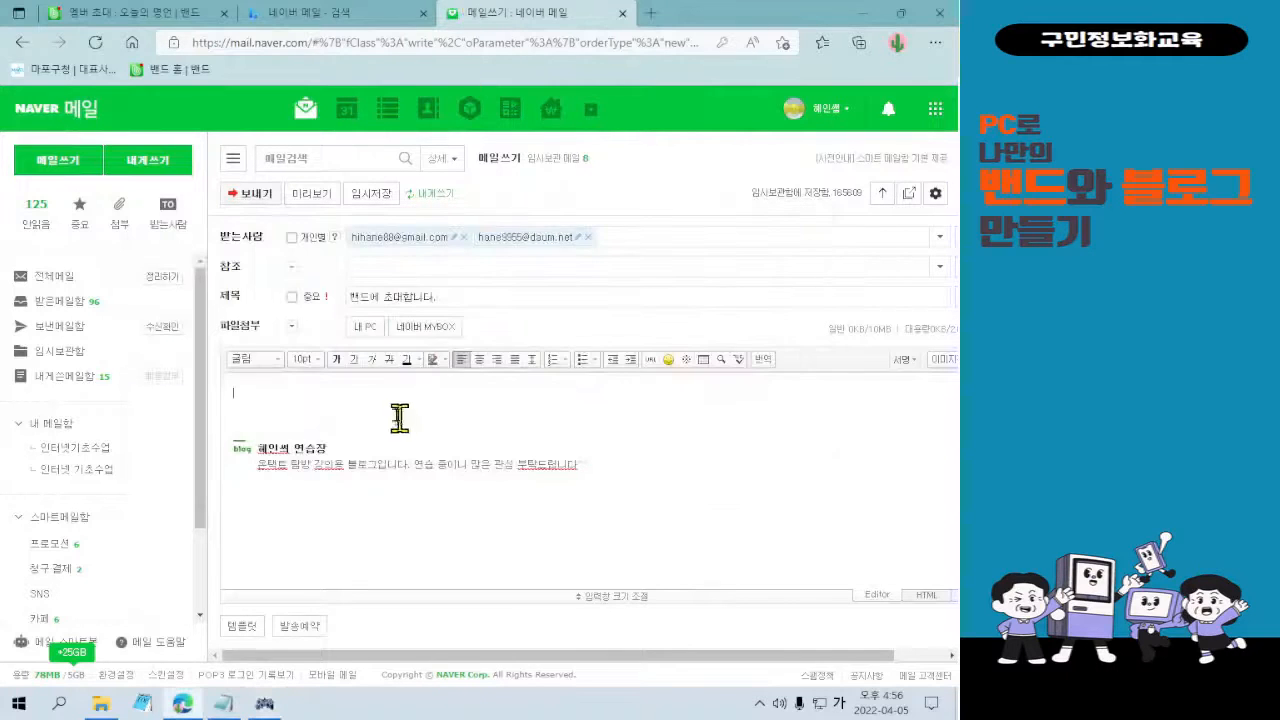
key("ctrl+v")
Copy the band's URL via BAND's 초대링크 공유하기 and paste it into the mail body.
left_click(190, 14)
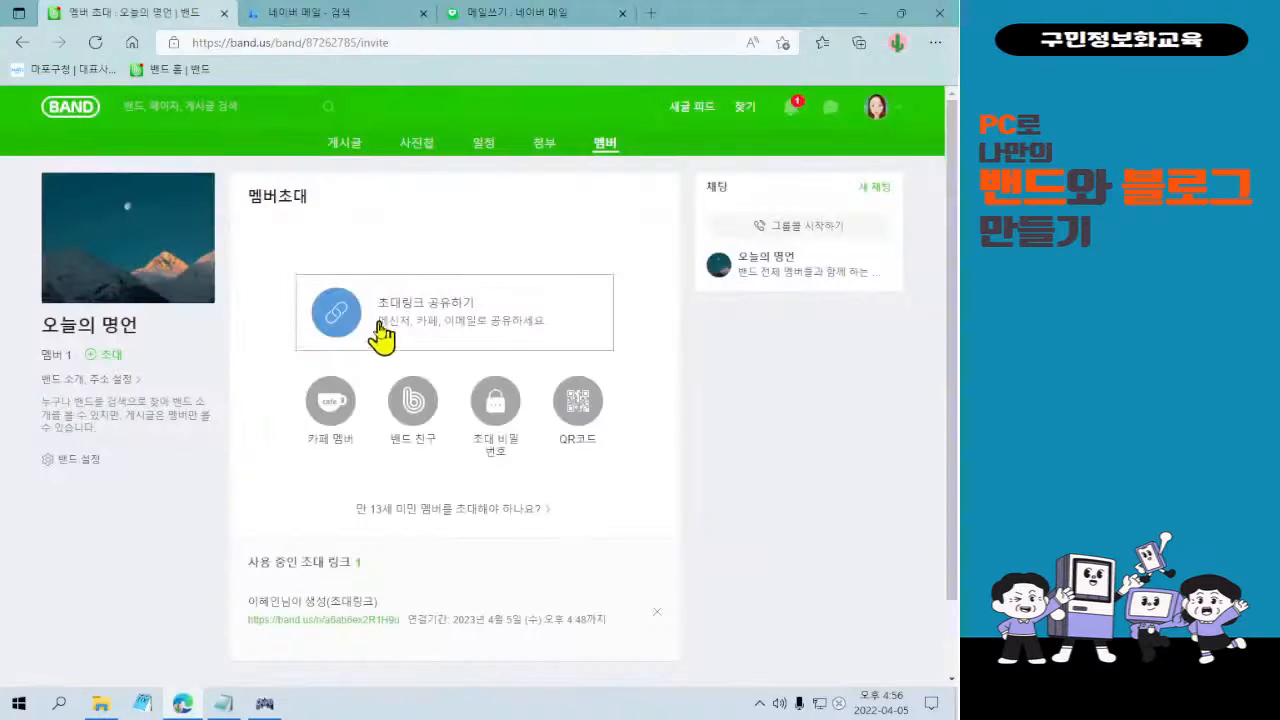
left_click(382, 335)
left_click(465, 440)
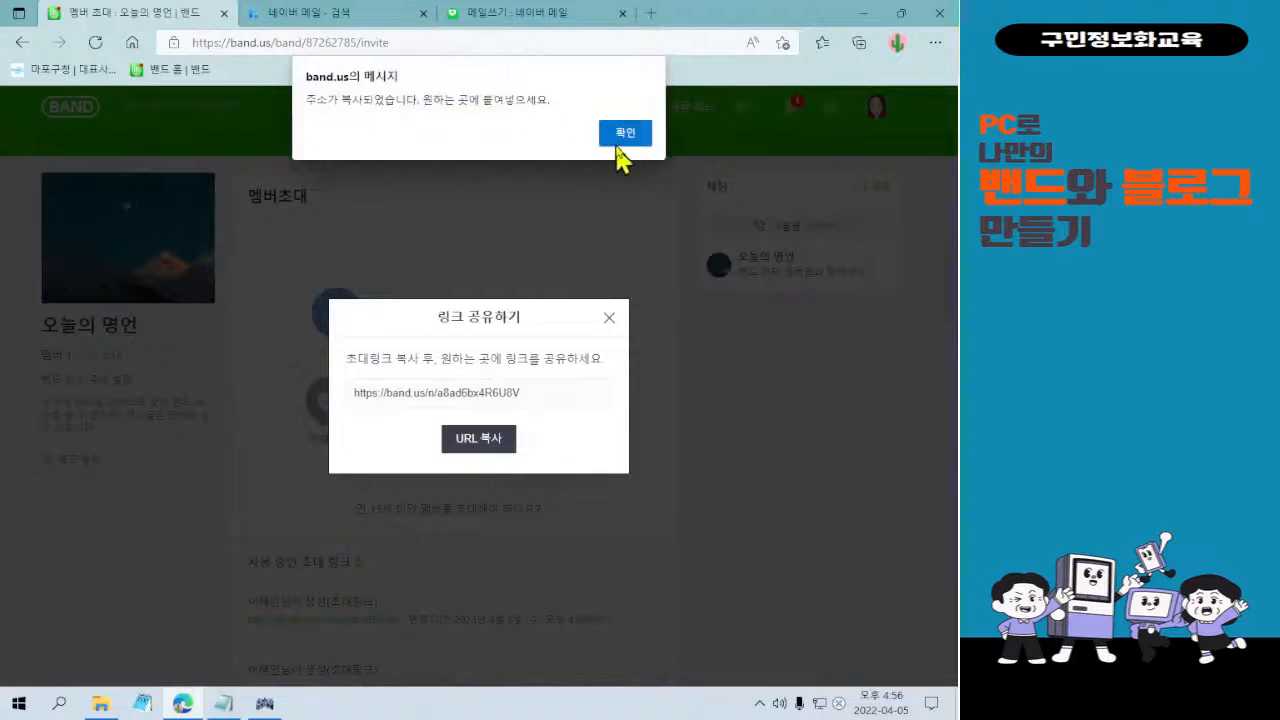
left_click(624, 135)
left_click(515, 16)
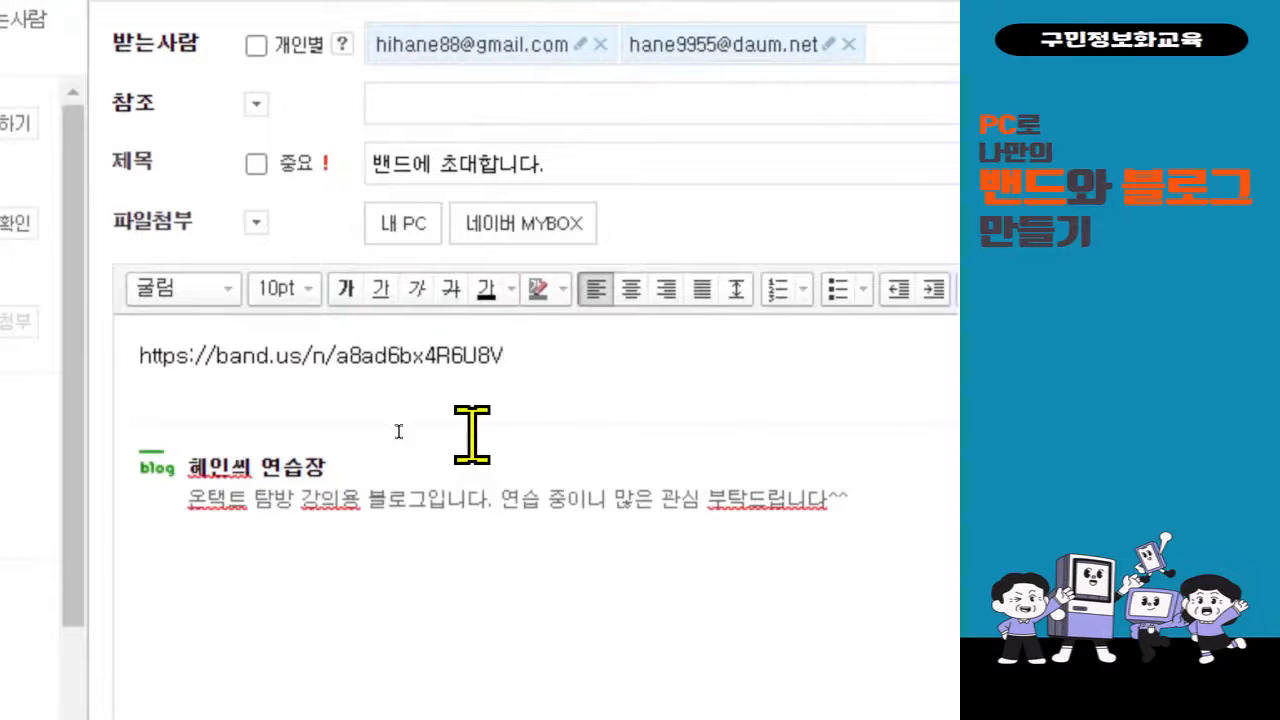
Type the lines '위 주소를 크릭하여 밴드로 입장히해 주세요!' and '가입 후 활동할 수 있습니다.' below the link.
key("Return")
type("위 주소를 크")
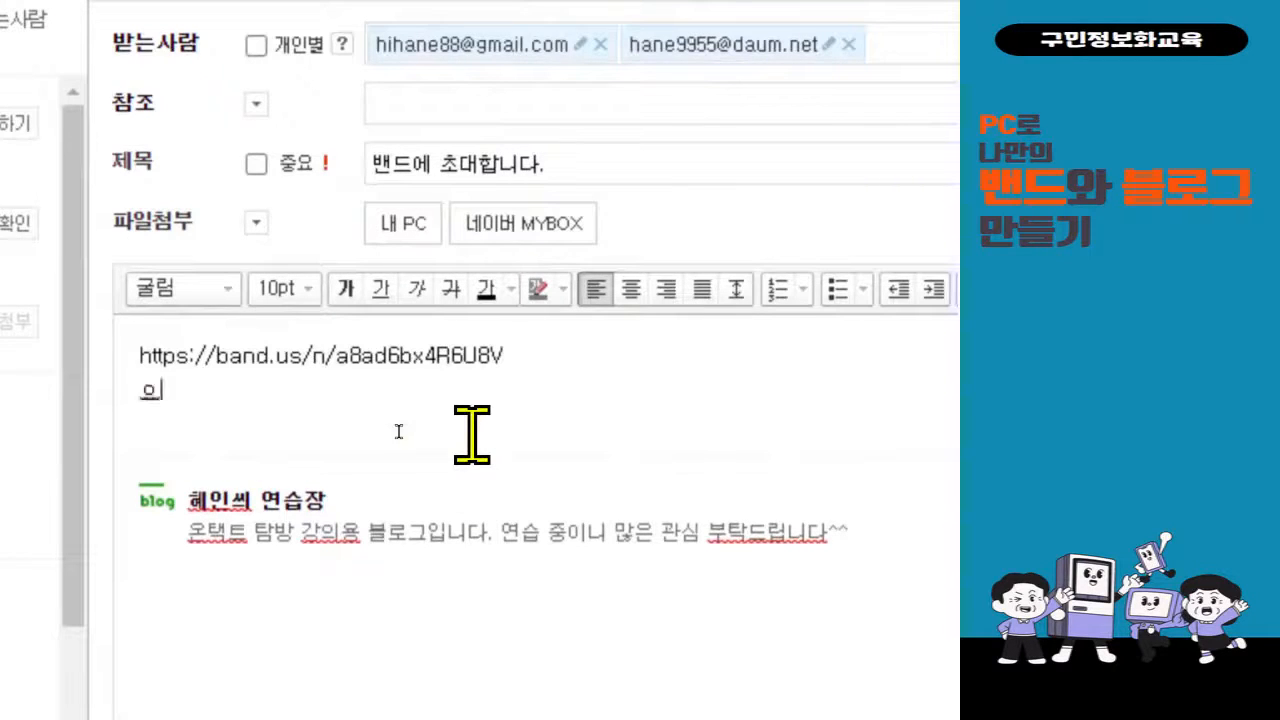
type("릭하여 밴드")
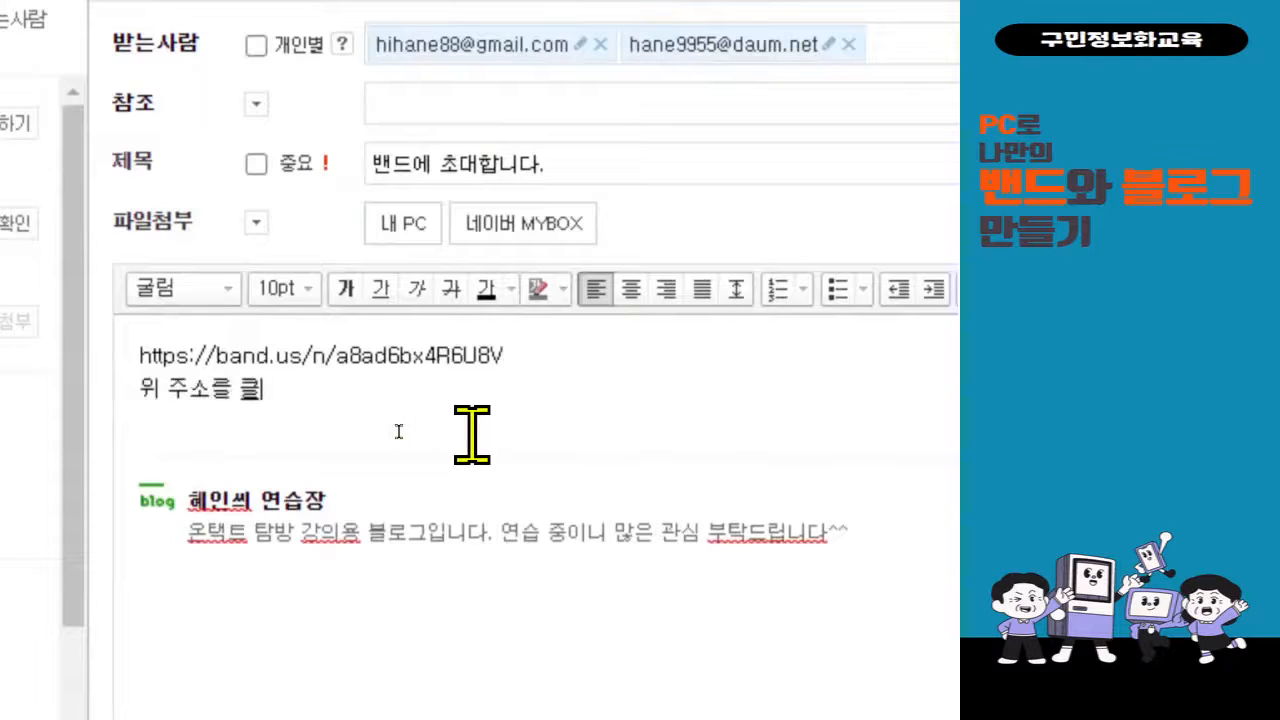
type("로 ")
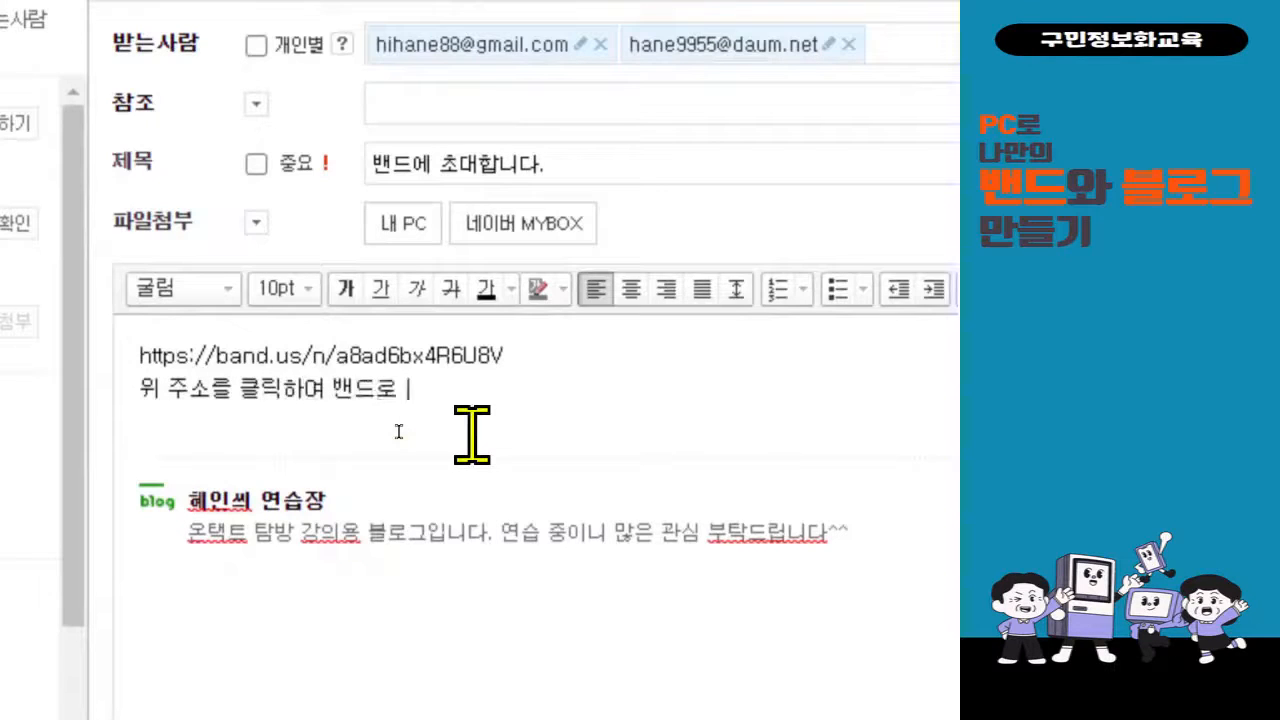
type("입장히해 주세요!")
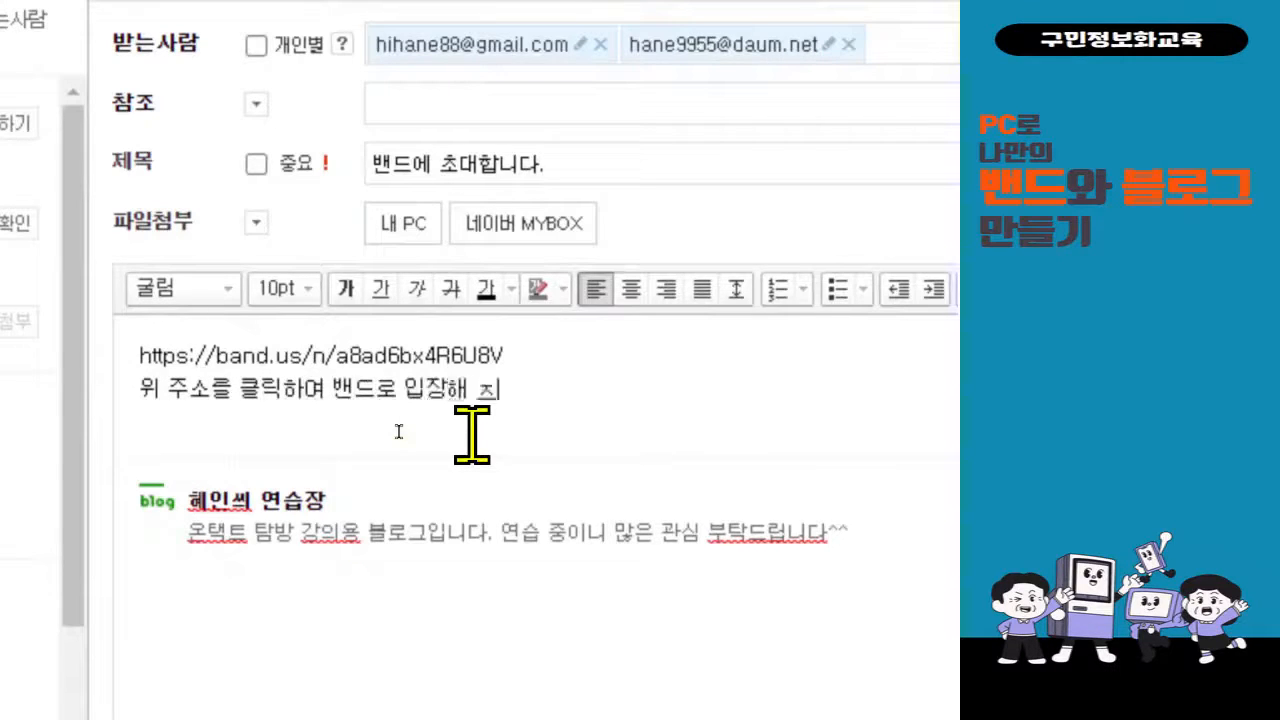
key("Return")
type("가입회")
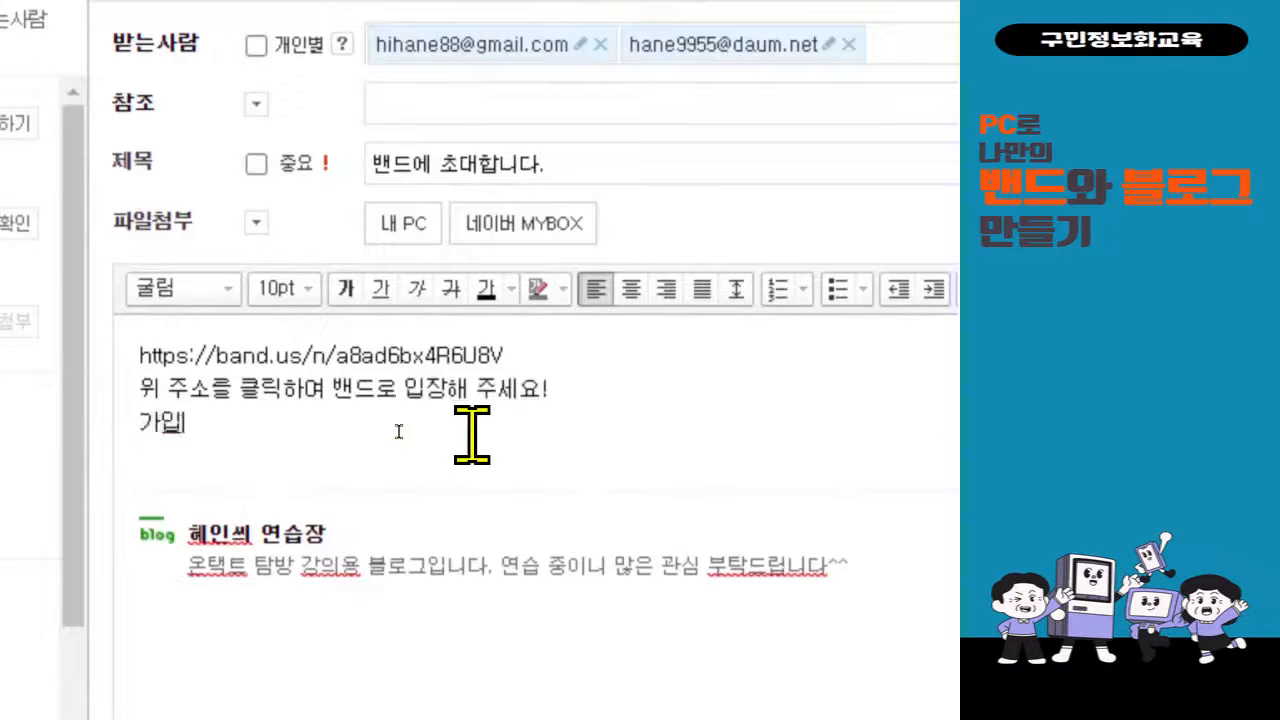
key("BackSpace")
key("BackSpace")
type("후 활동히")
type("ㅜ ㅇ")
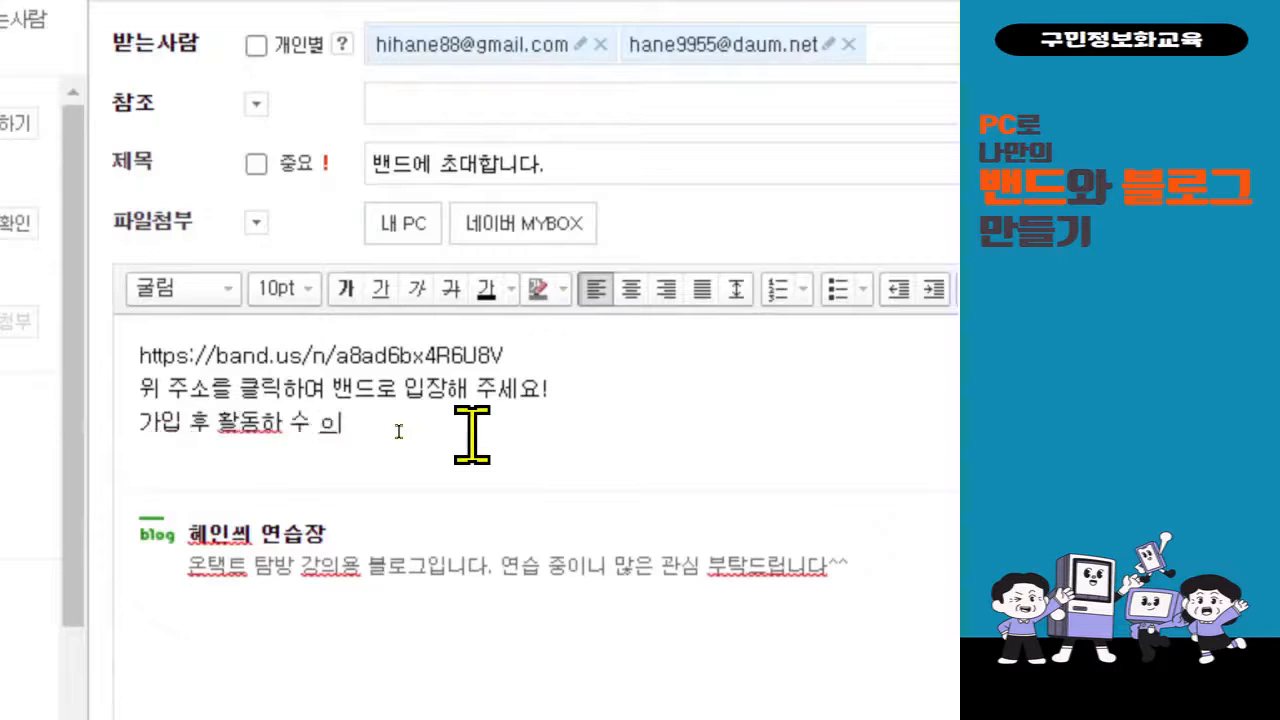
key("BackSpace")
key("BackSpace")
key("BackSpace")
key("BackSpace")
key("BackSpace")
type("ㅎ")
key("BackSpace")
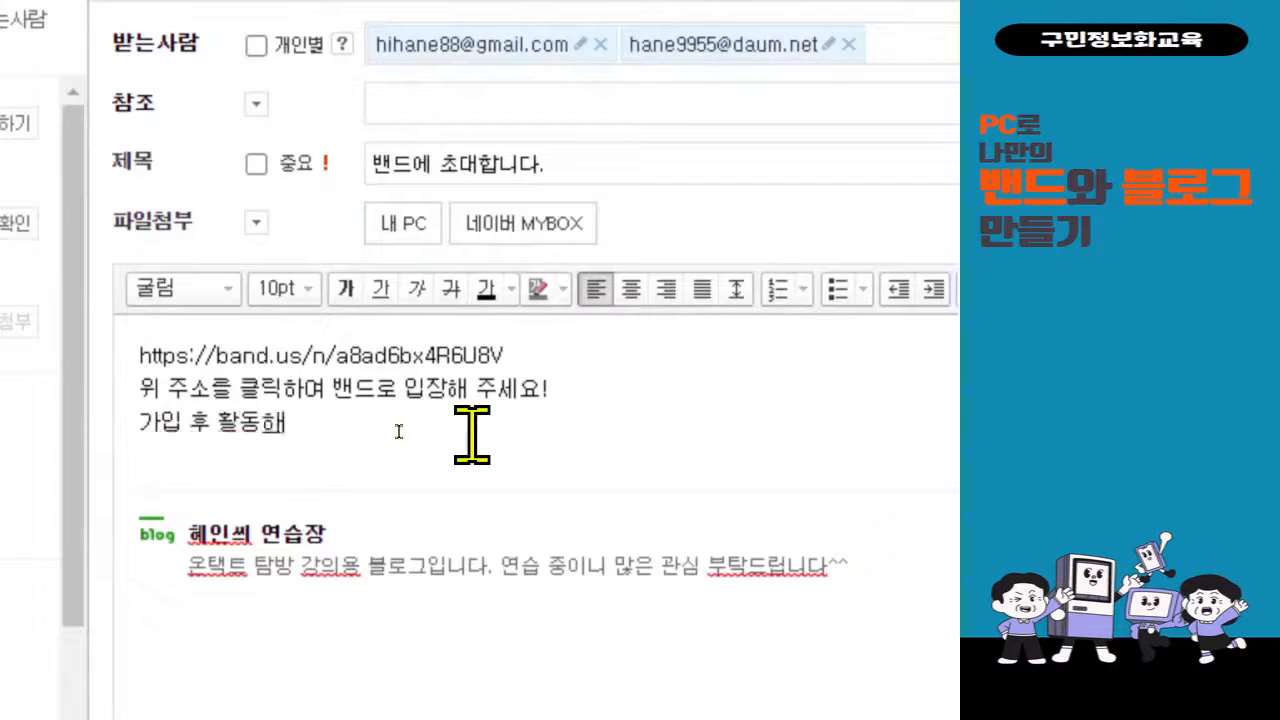
type("할 수 있시")
key("BackSpace")
type("습니")
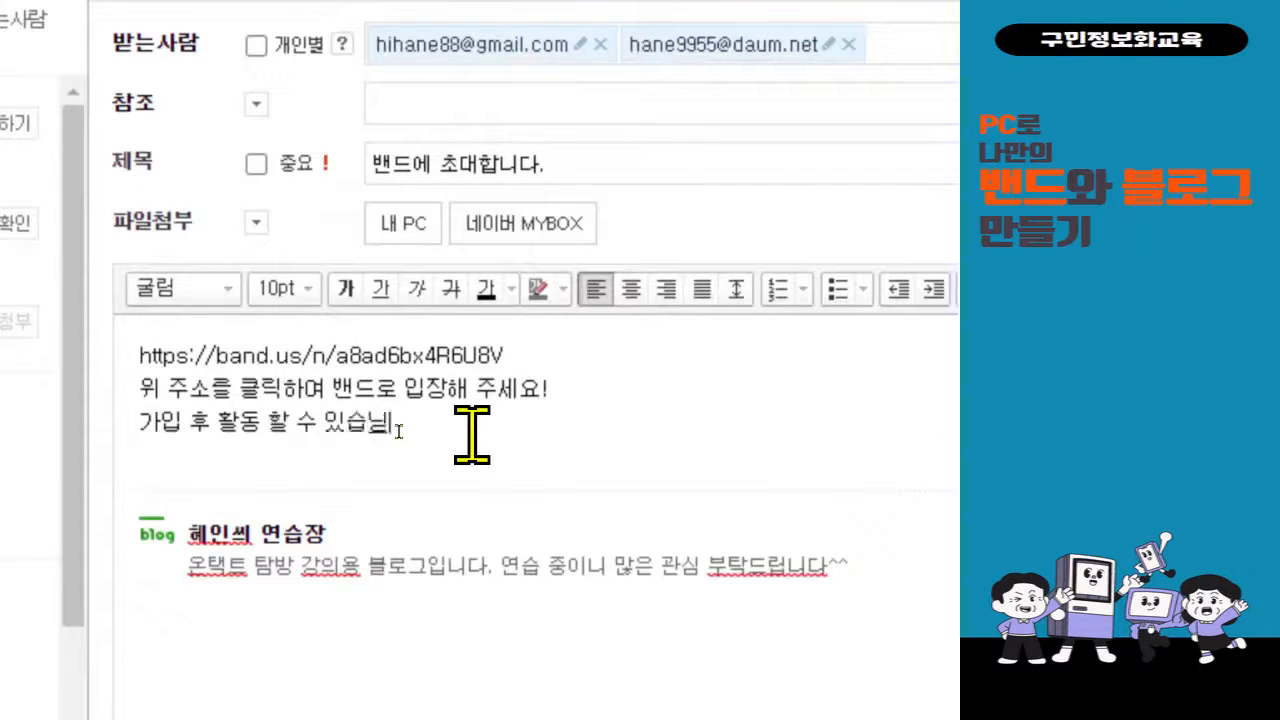
type("다.")
key("ctrl+Left")
key("ctrl+Left")
key("ctrl+Left")
key("ctrl+Left")
key("ctrl+Left")
key("Left")
key("Left")
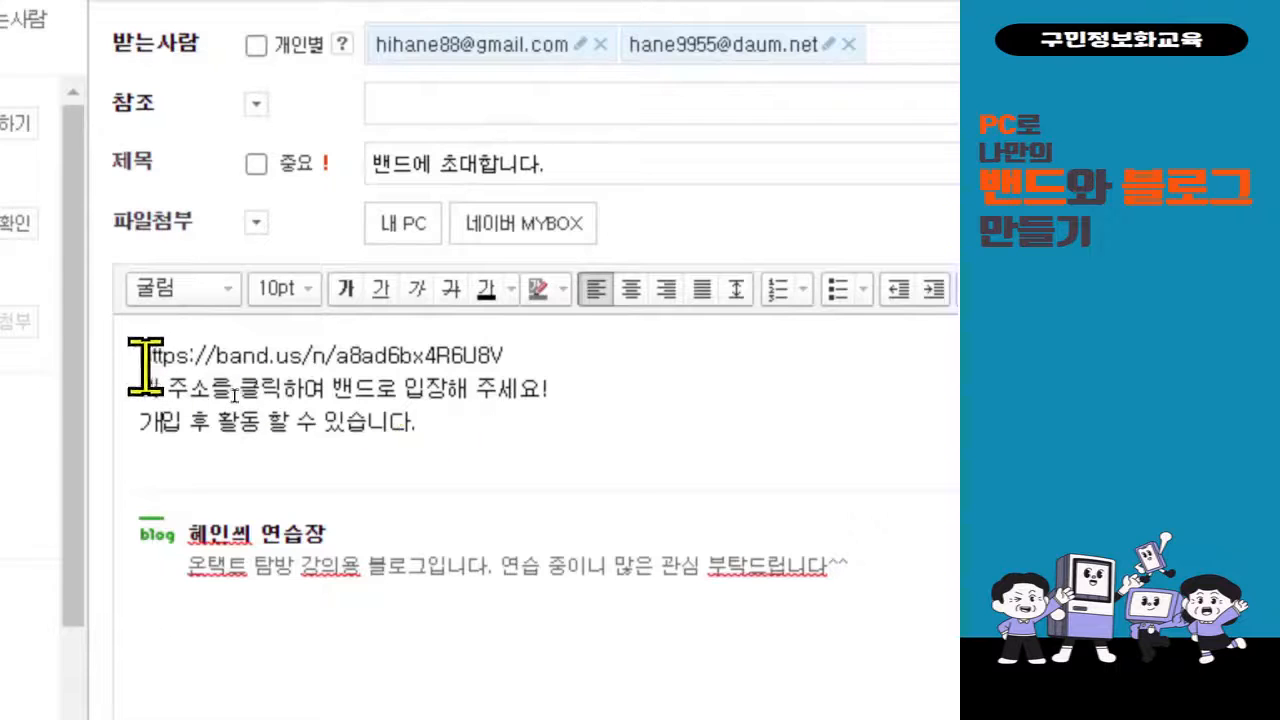
Select all three body lines and set their font size to 14pt.
left_click_drag(139, 358, 453, 410)
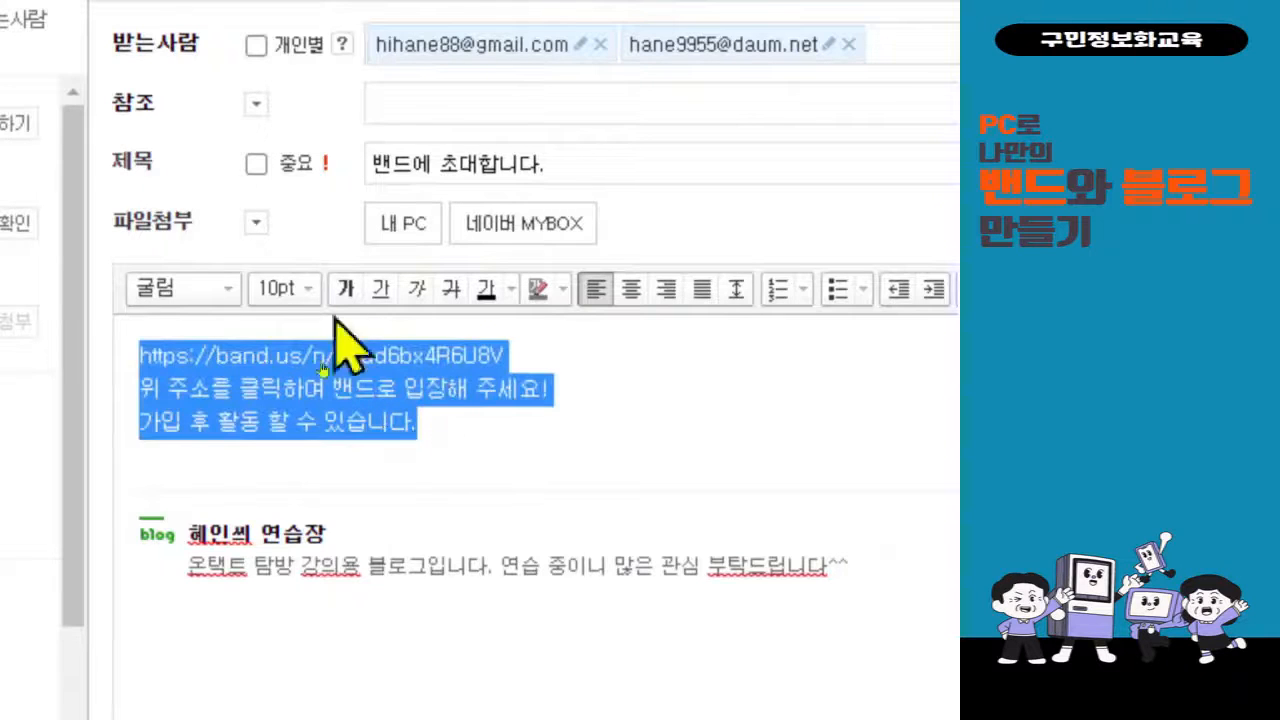
left_click(272, 288)
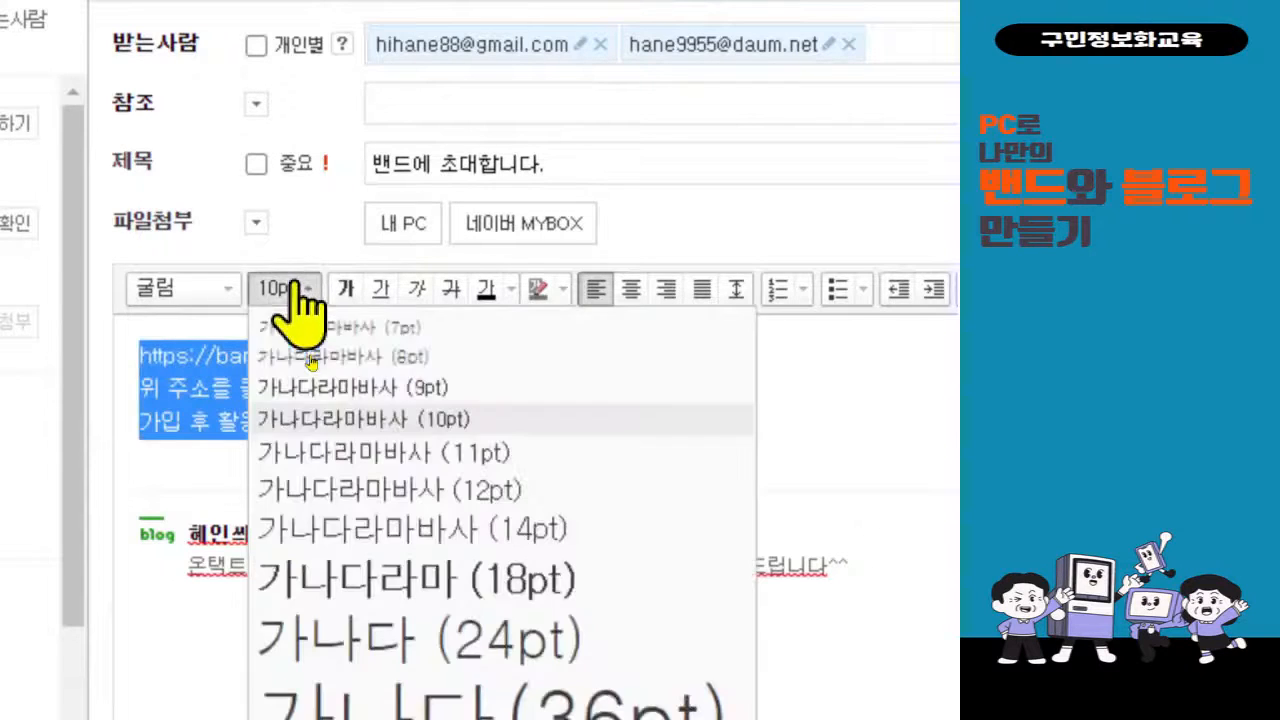
left_click(340, 525)
left_click(606, 490)
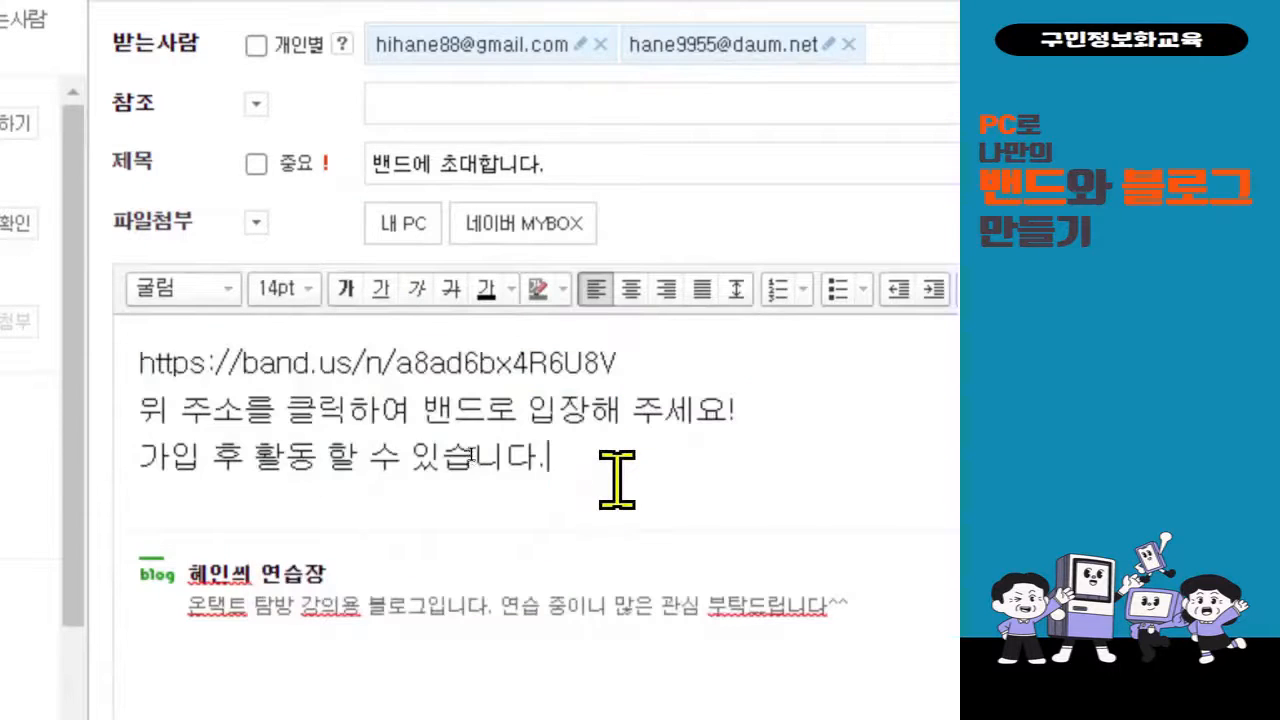
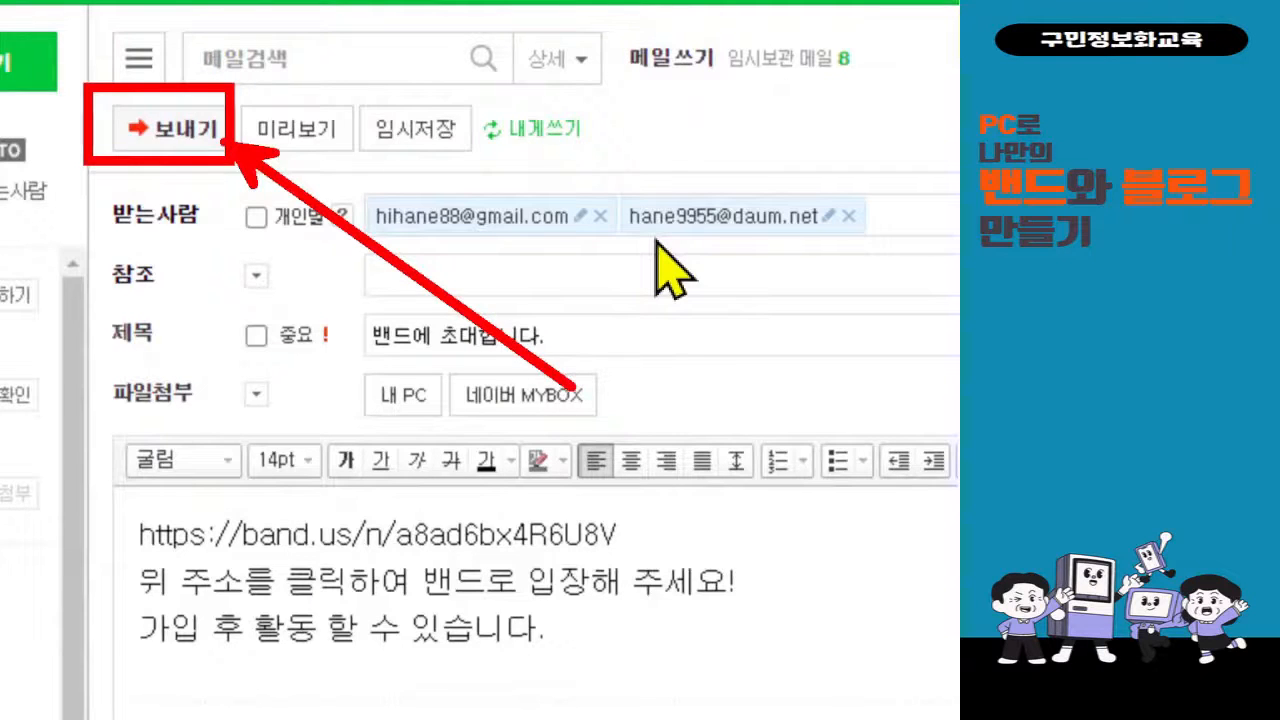
Send the band.us invitation mail to its two recipients.
left_click(172, 125)
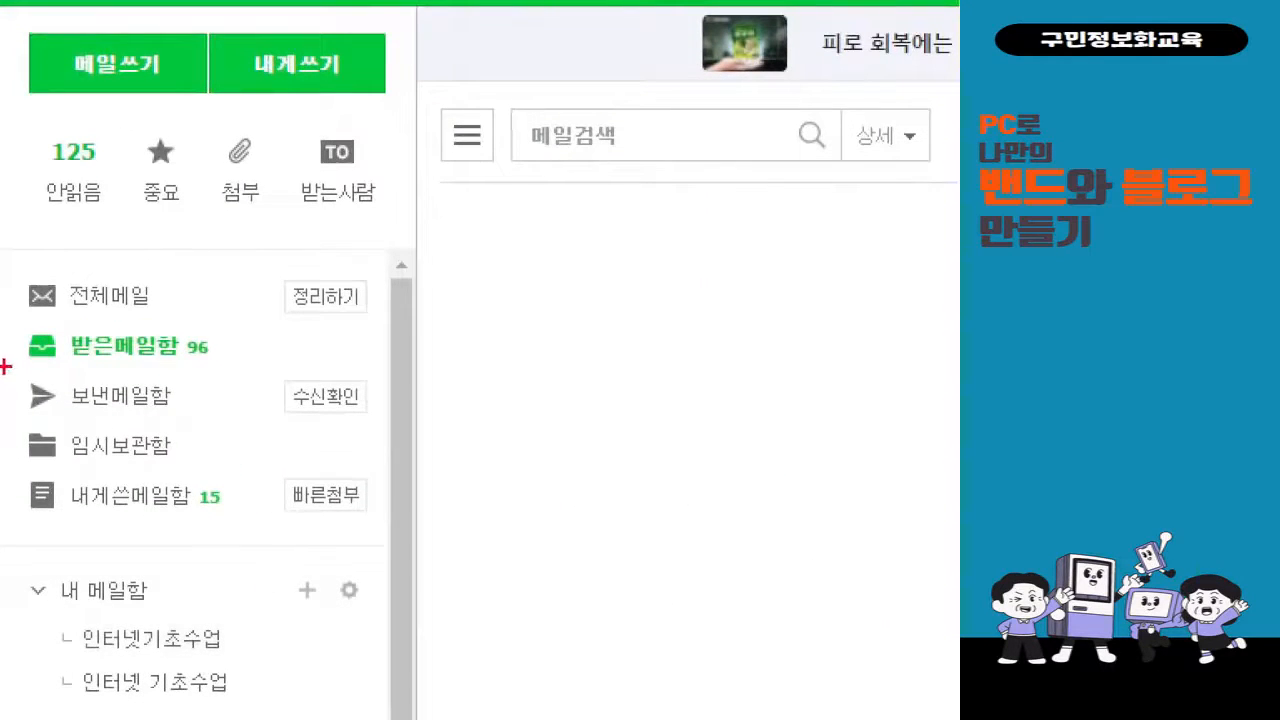
left_click_drag(6, 366, 214, 418)
left_click_drag(232, 370, 287, 318)
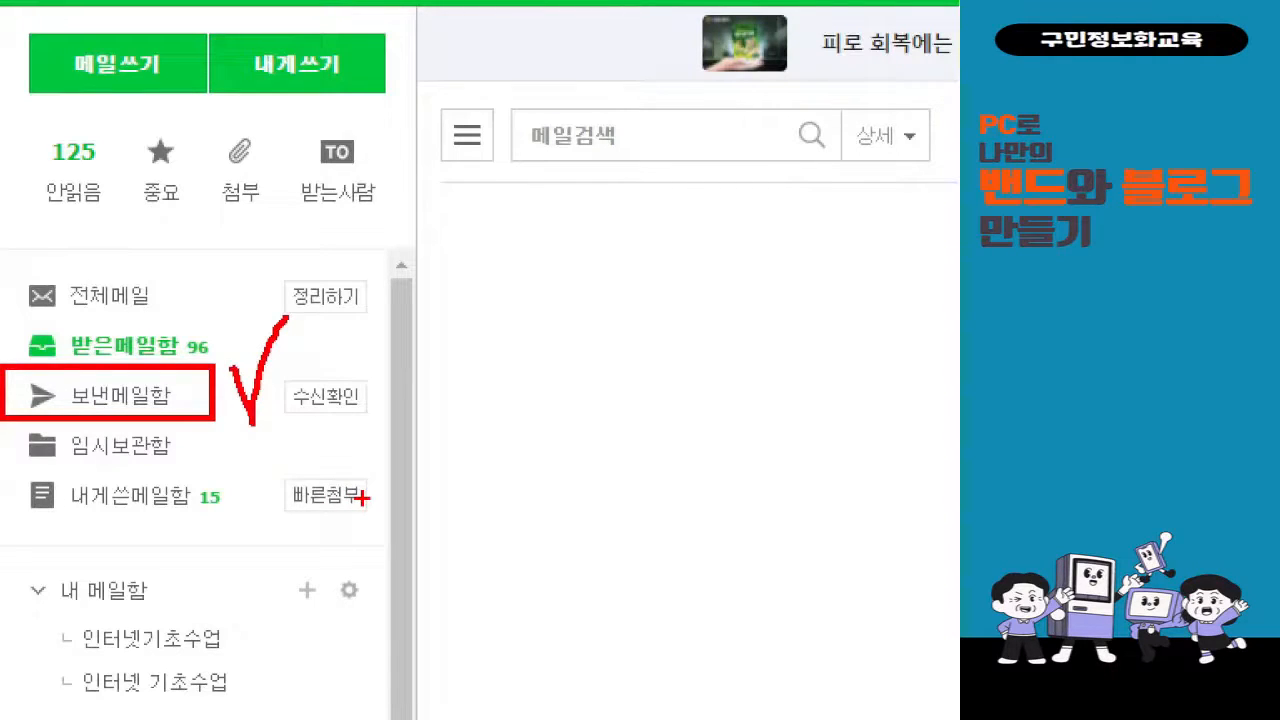
Open the sent '밴드에 초대합니다.' mail from 보낸메일함 and follow its band.us link.
left_click(169, 391)
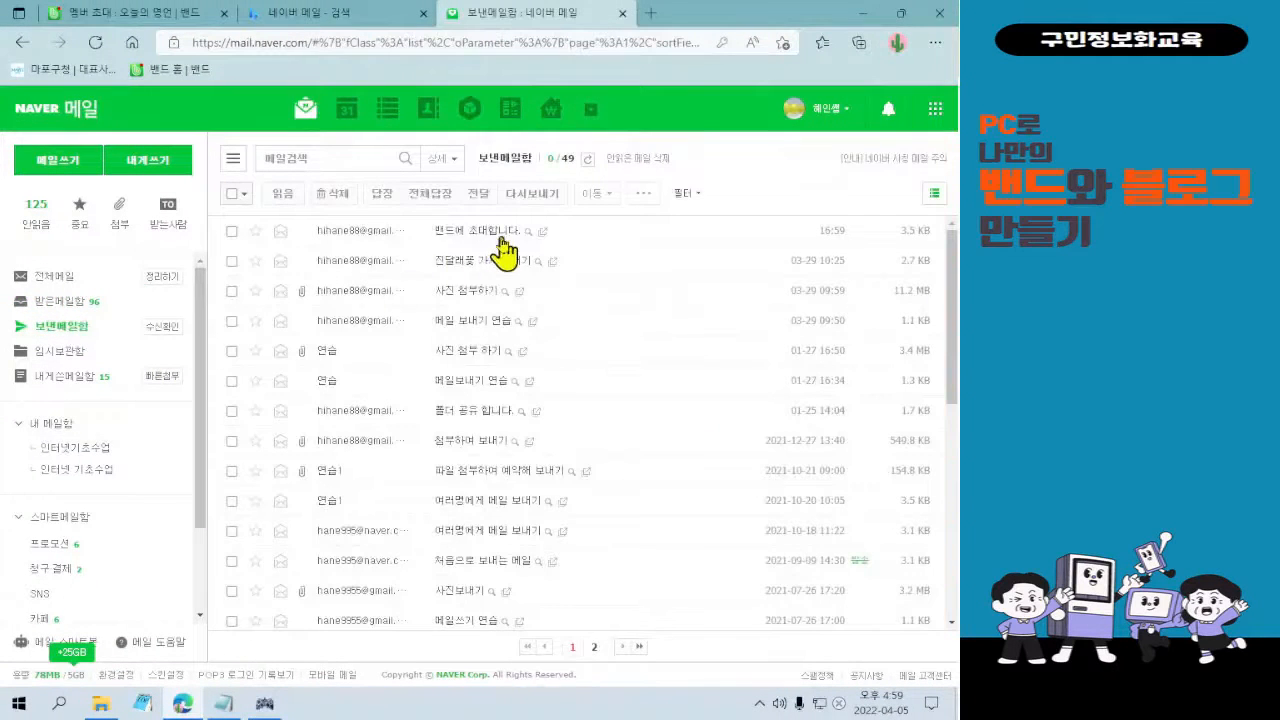
left_click_drag(425, 214, 611, 249)
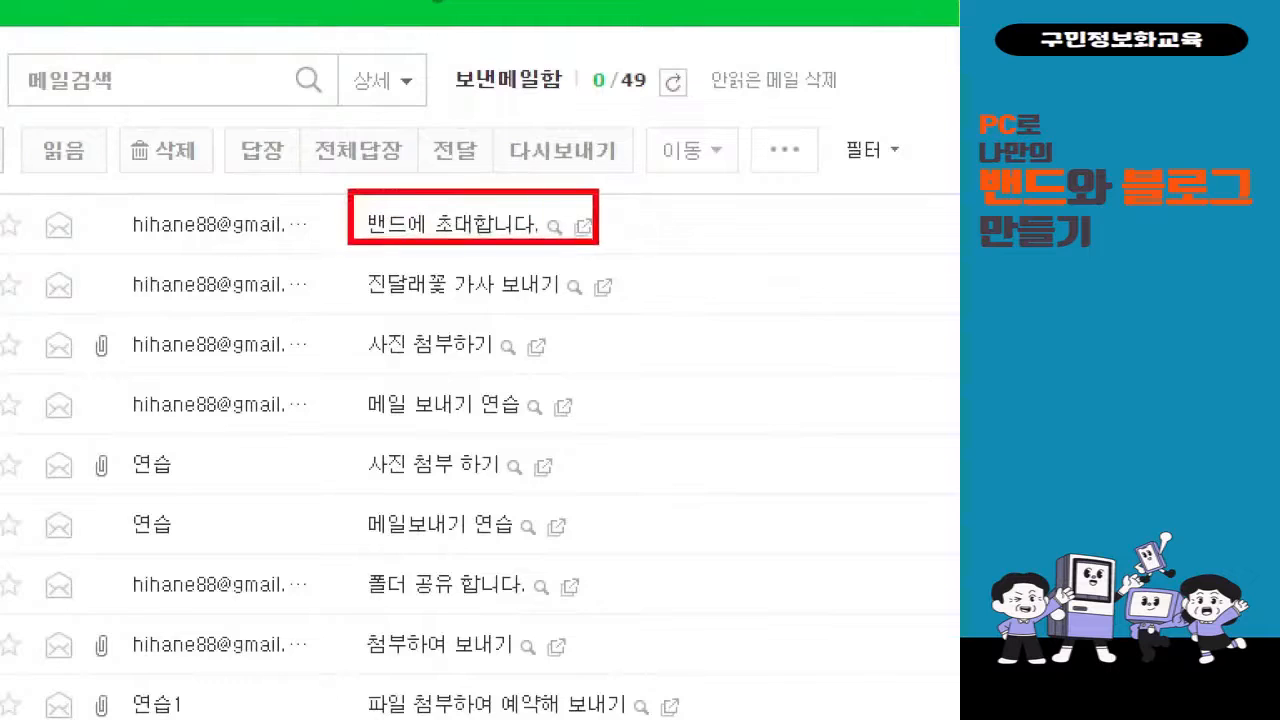
left_click_drag(657, 214, 703, 203)
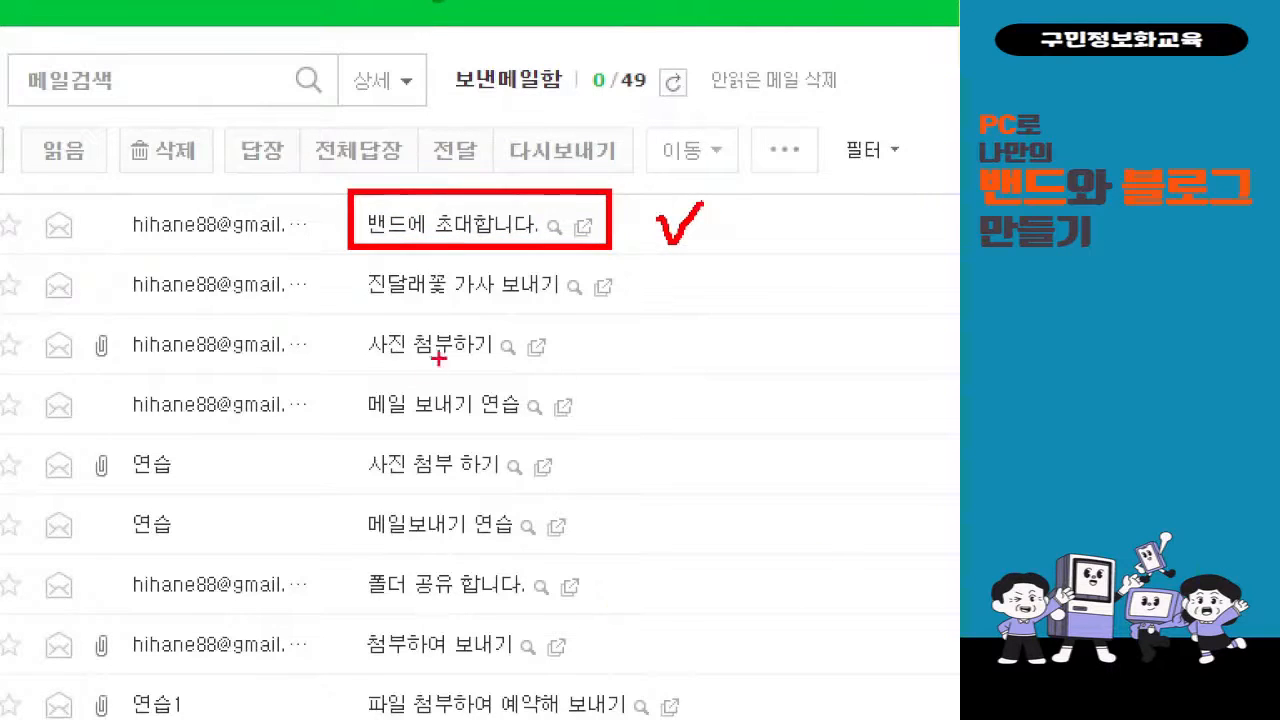
left_click(487, 232)
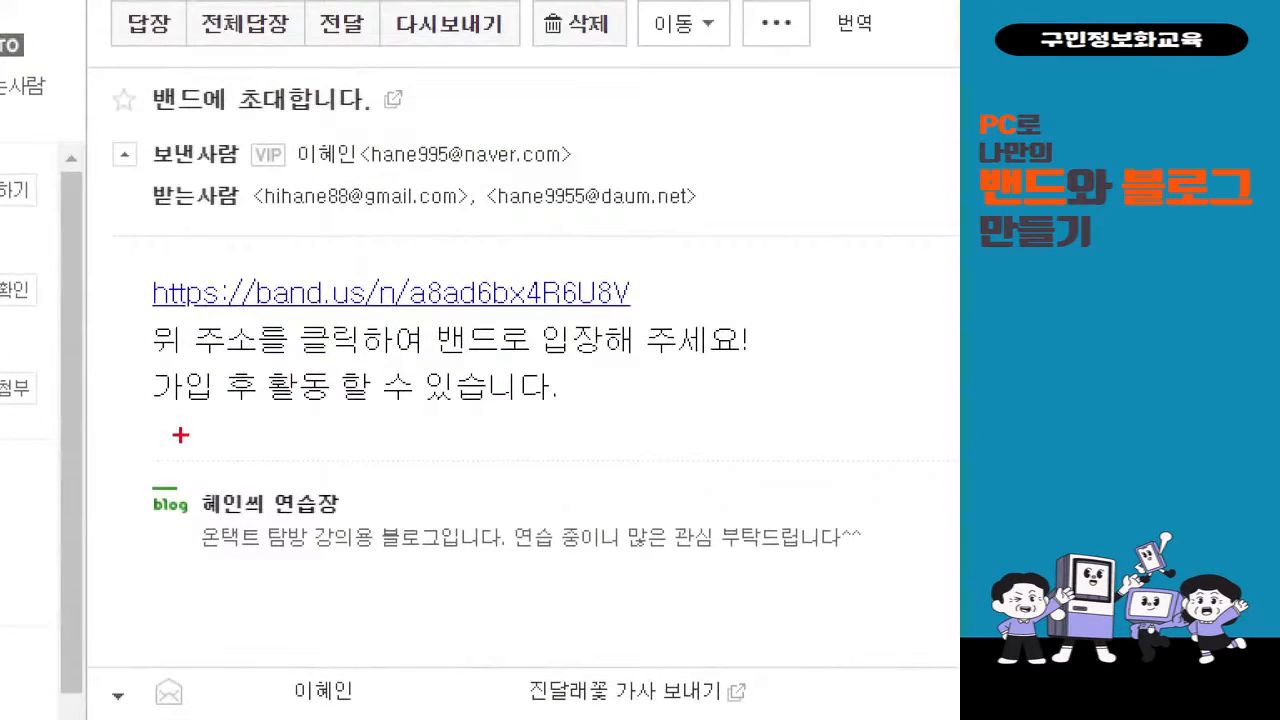
left_click_drag(141, 252, 676, 326)
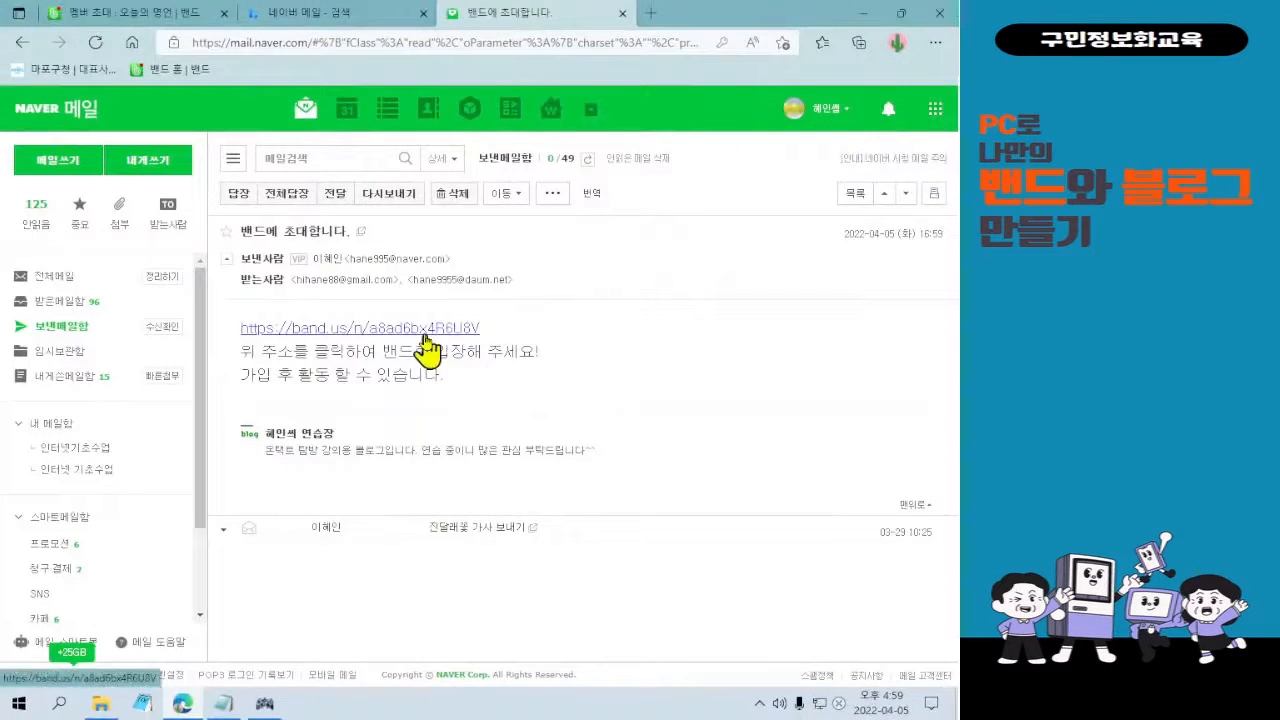
left_click(427, 345)
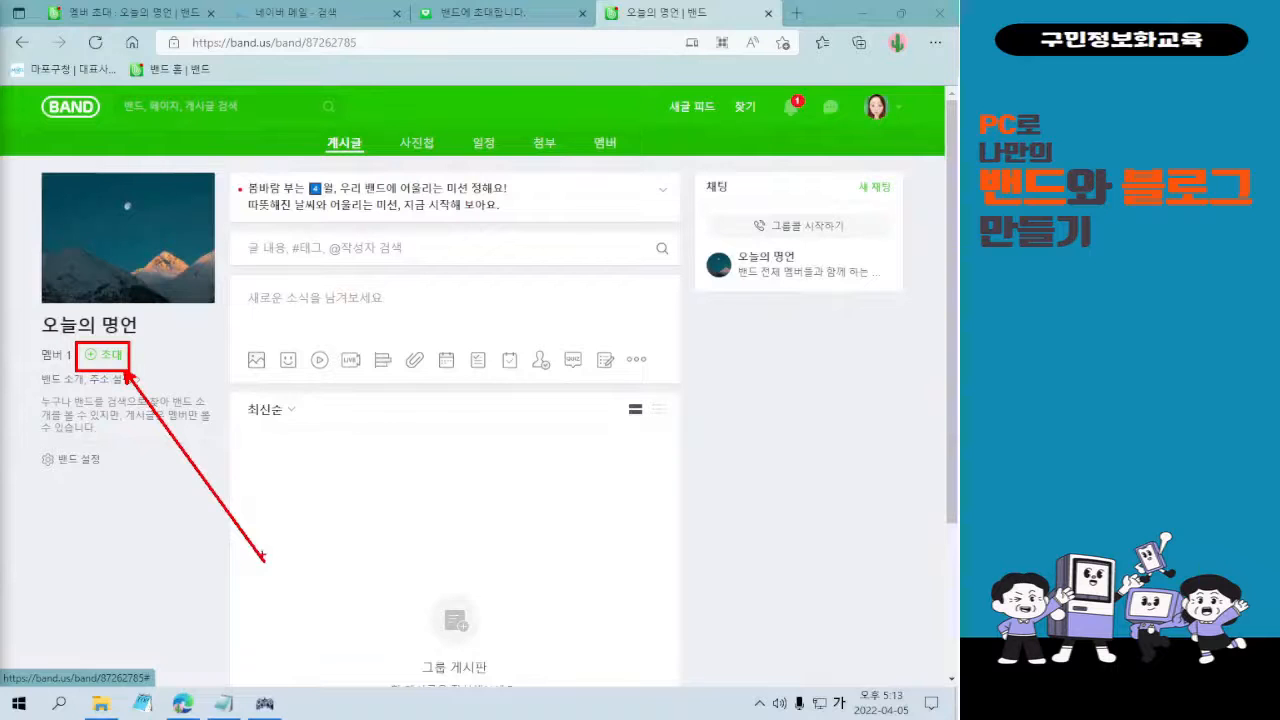
Open the 오늘의 명언 band's 멤버초대 page through 초대 under the band name.
left_click(110, 358)
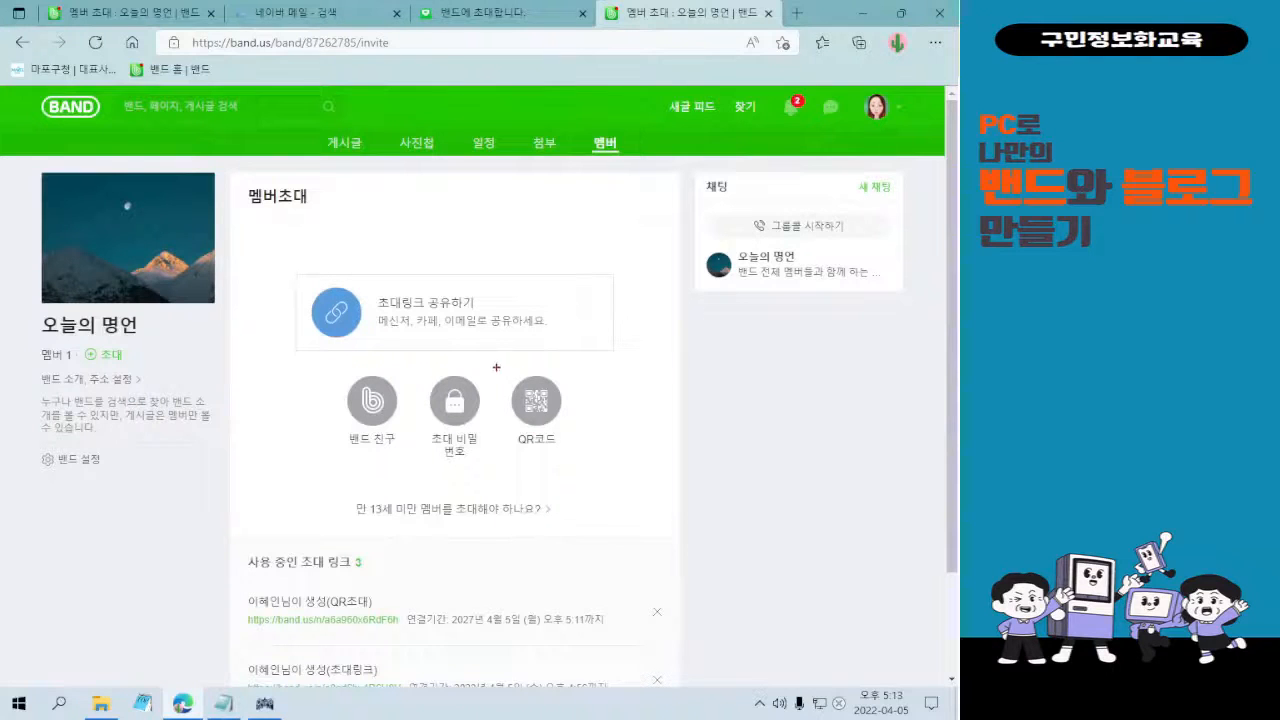
mouse_move(490, 360)
left_mouse_down()
mouse_move(586, 414)
mouse_move(580, 466)
left_mouse_up()
left_click_drag(609, 407, 645, 392)
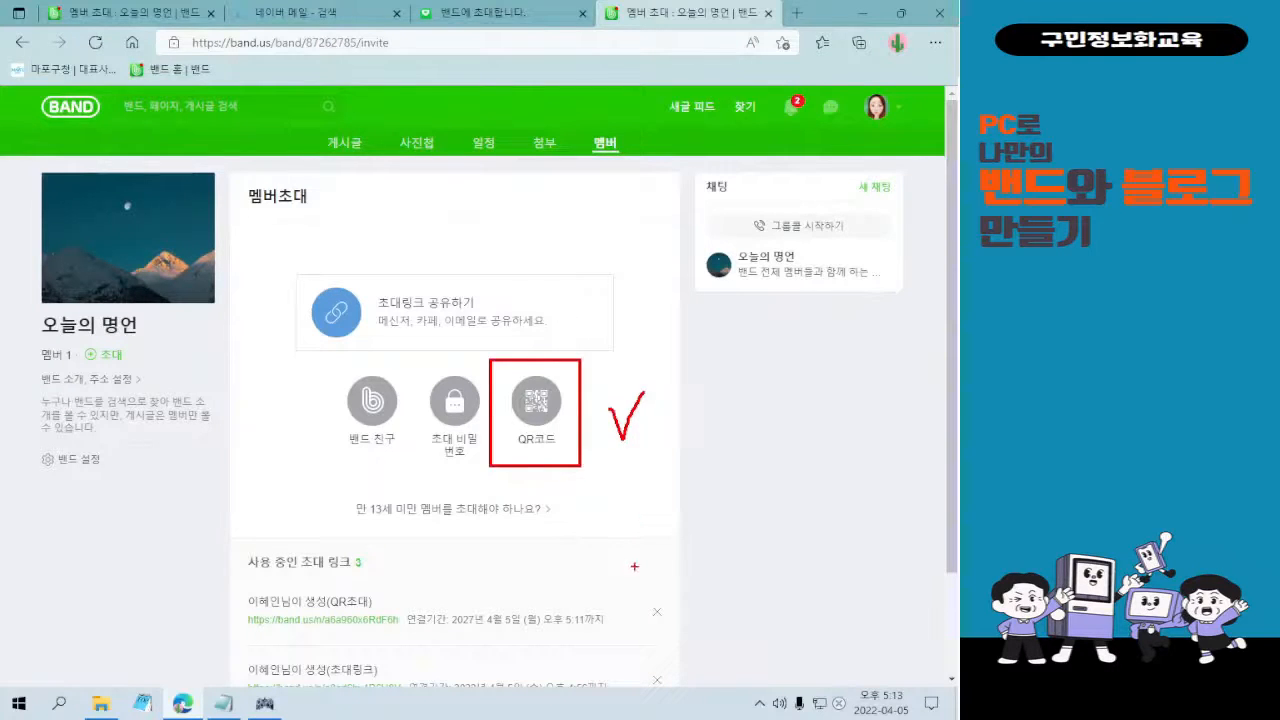
Show the band's QR 초대장 card, try a Web Capture around it, then cancel.
left_click(536, 422)
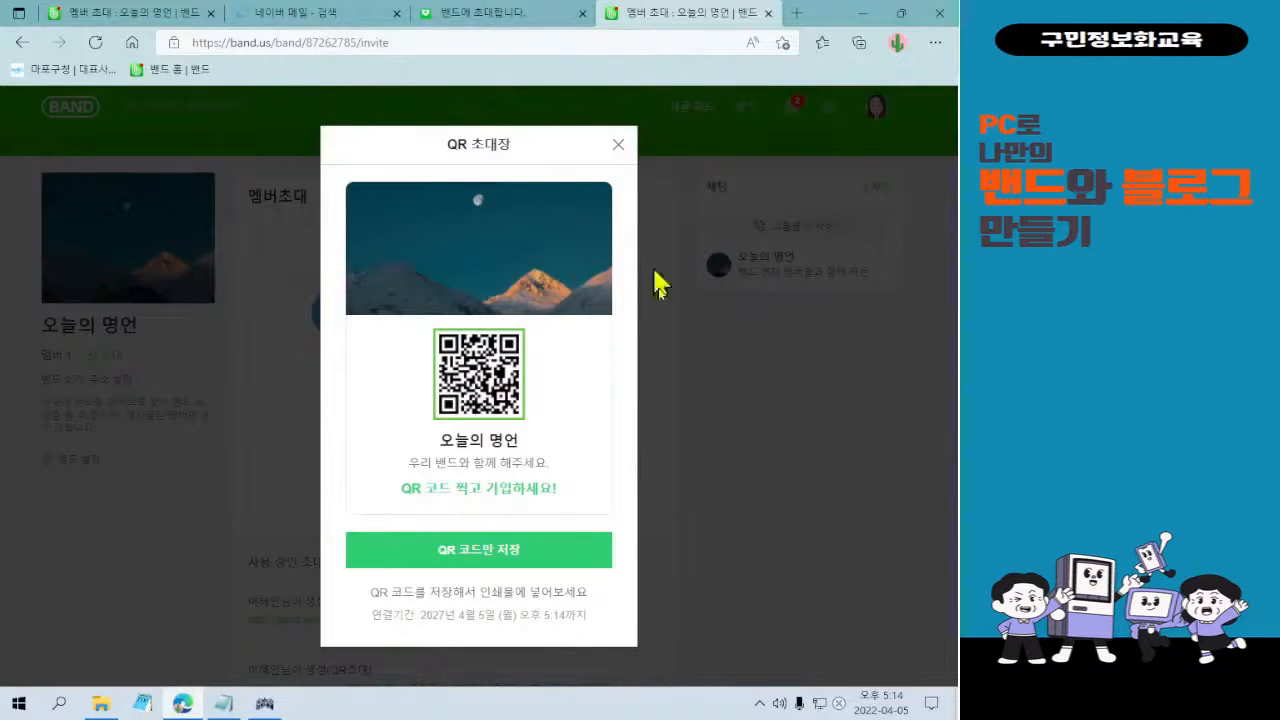
right_click(591, 440)
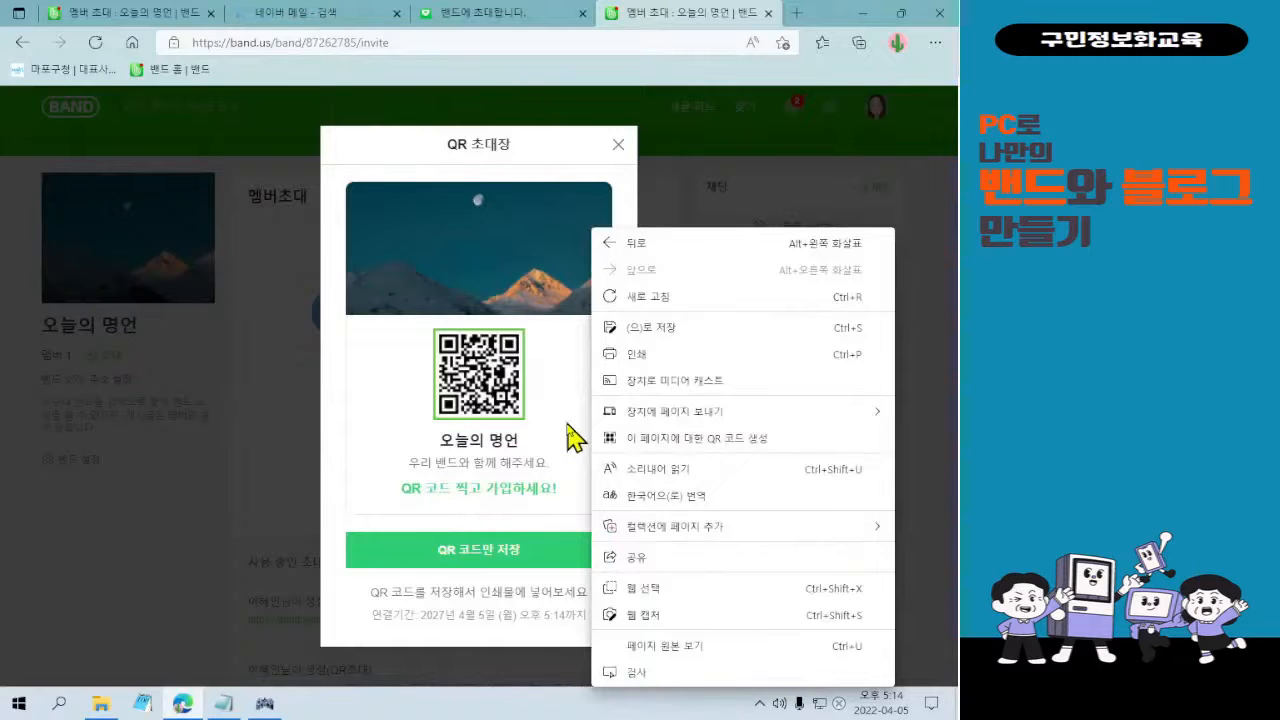
left_click(636, 615)
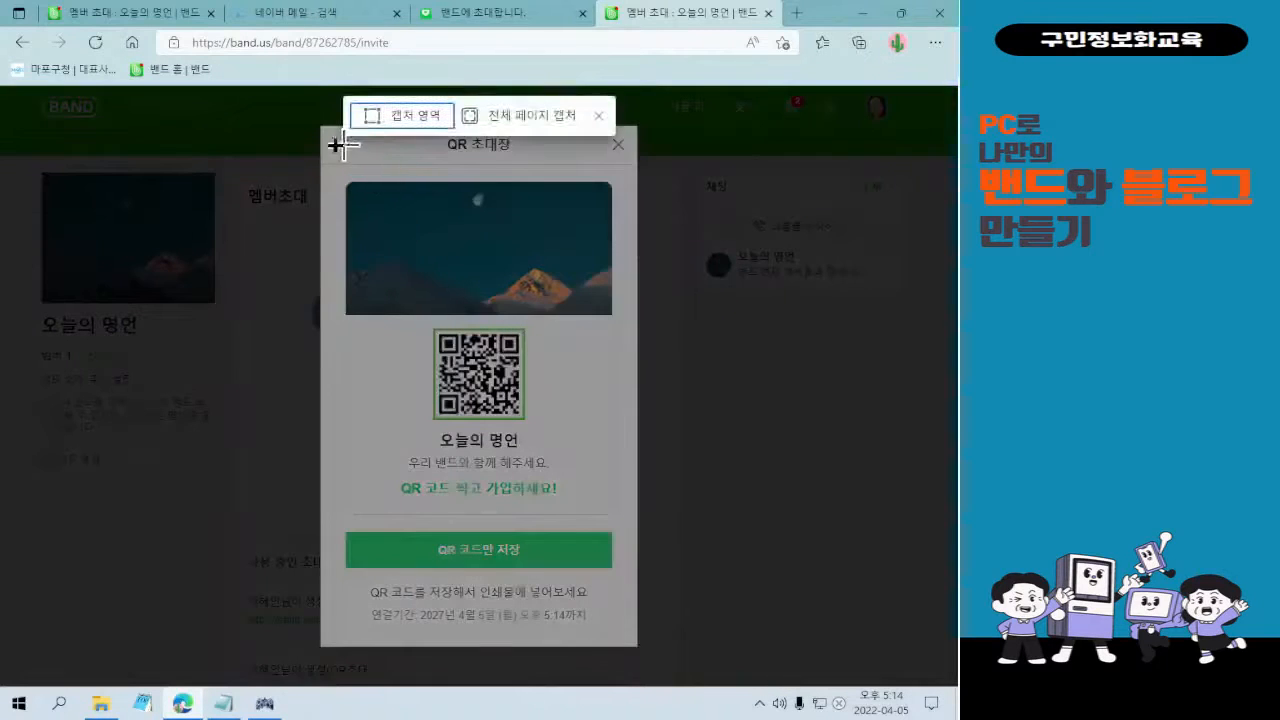
left_click_drag(330, 162, 628, 527)
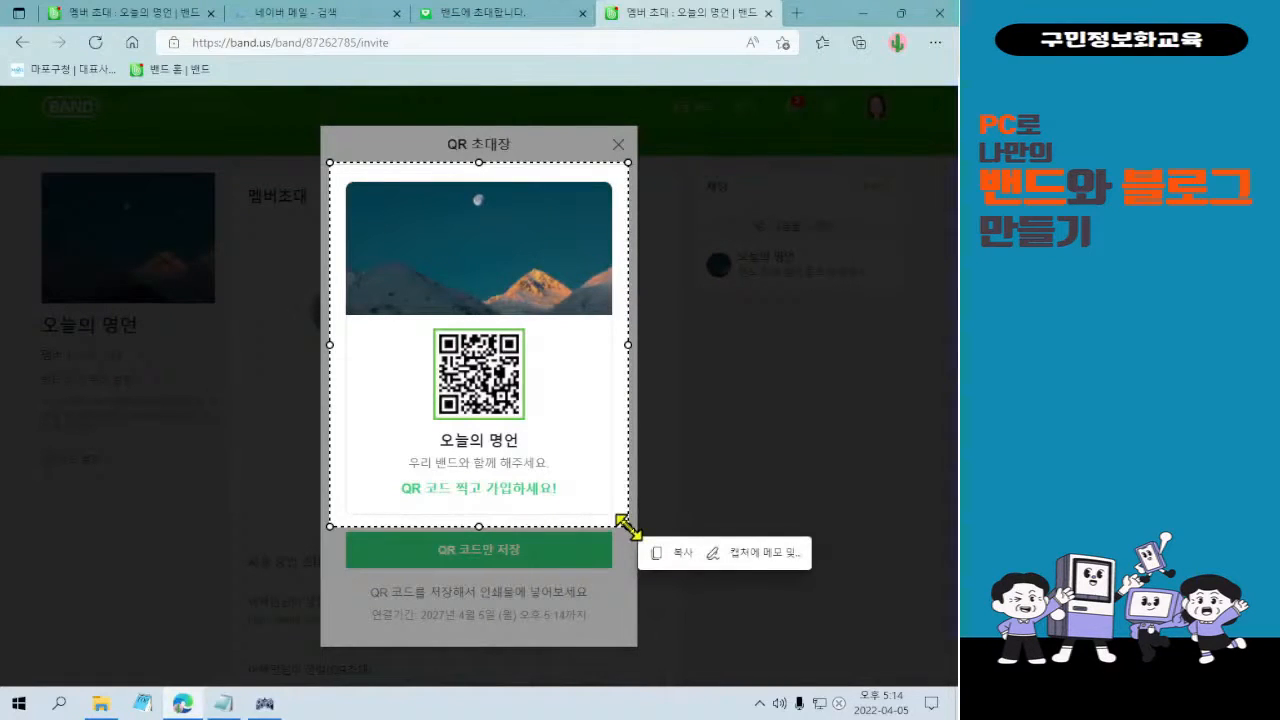
key("Escape")
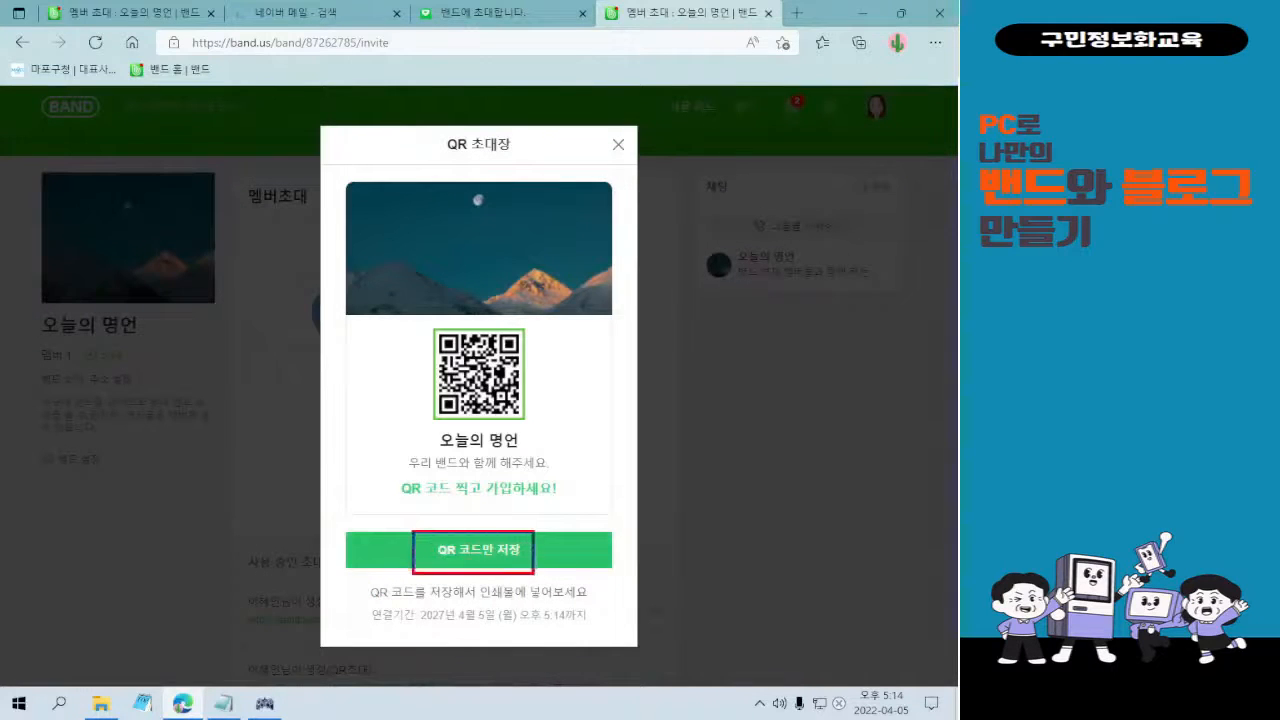
mouse_move(560, 516)
left_mouse_down()
mouse_move(572, 540)
mouse_move(594, 498)
left_mouse_up()
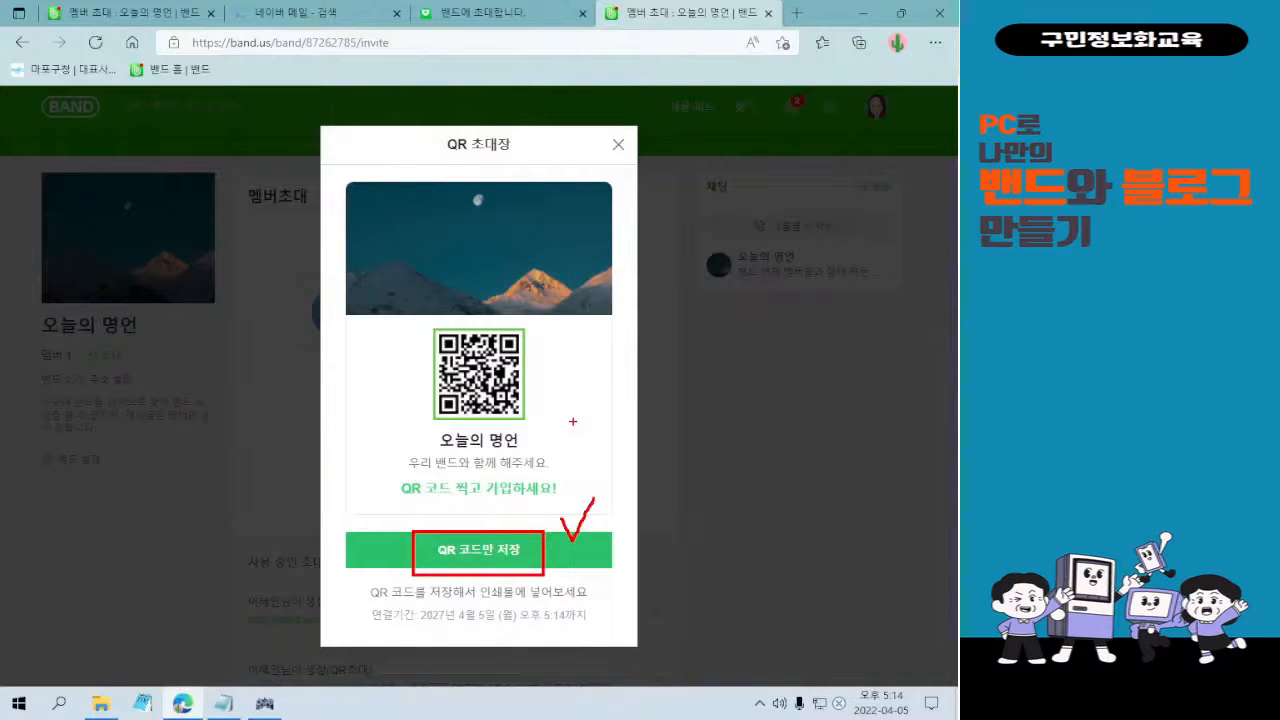
Save only the QR code as 오늘의 명언.png to downloads.
left_click(483, 566)
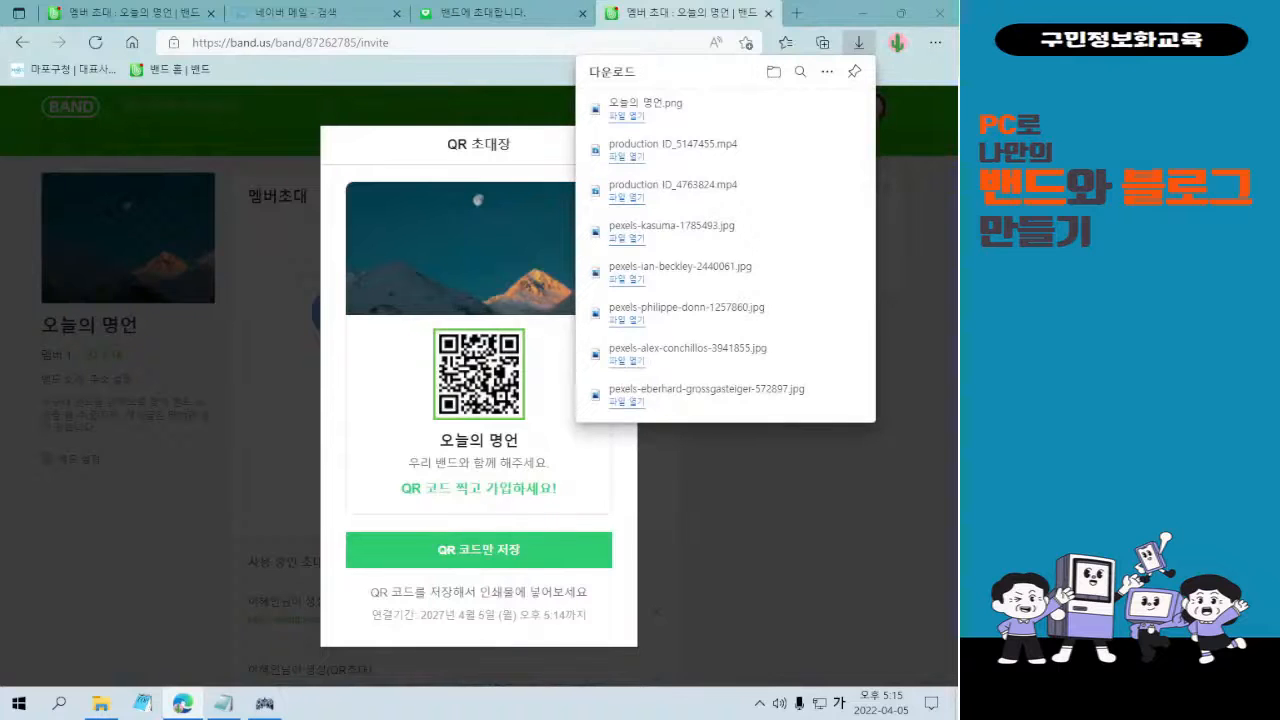
key("Hangul")
key("Hangul")
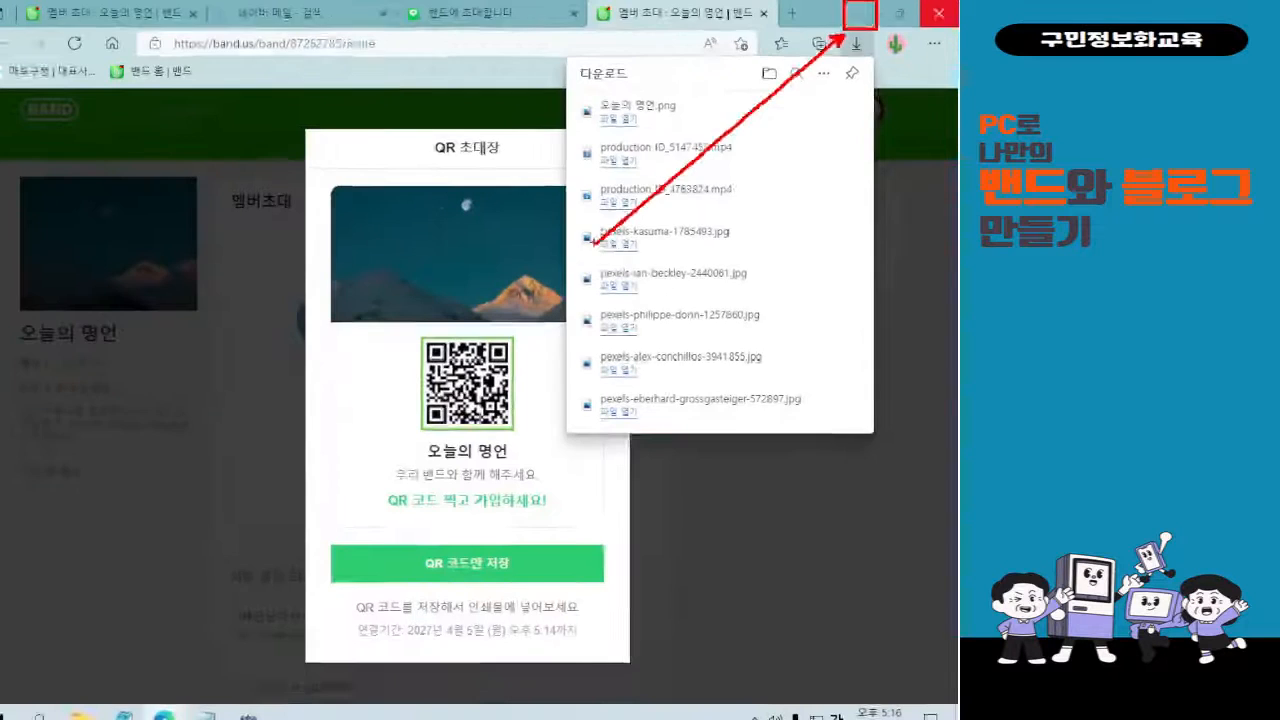
Minimize Edge and the FRECON Tester window, and set the input back to Korean.
left_click(863, 14)
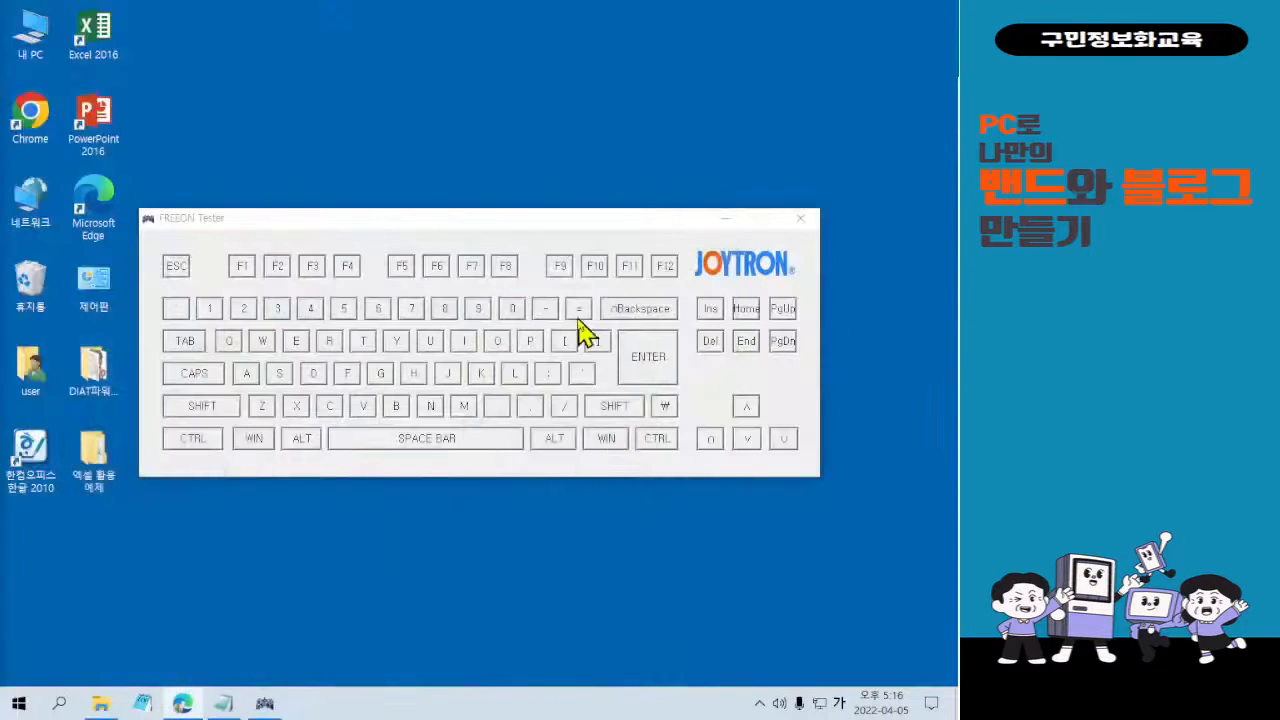
left_click(729, 218)
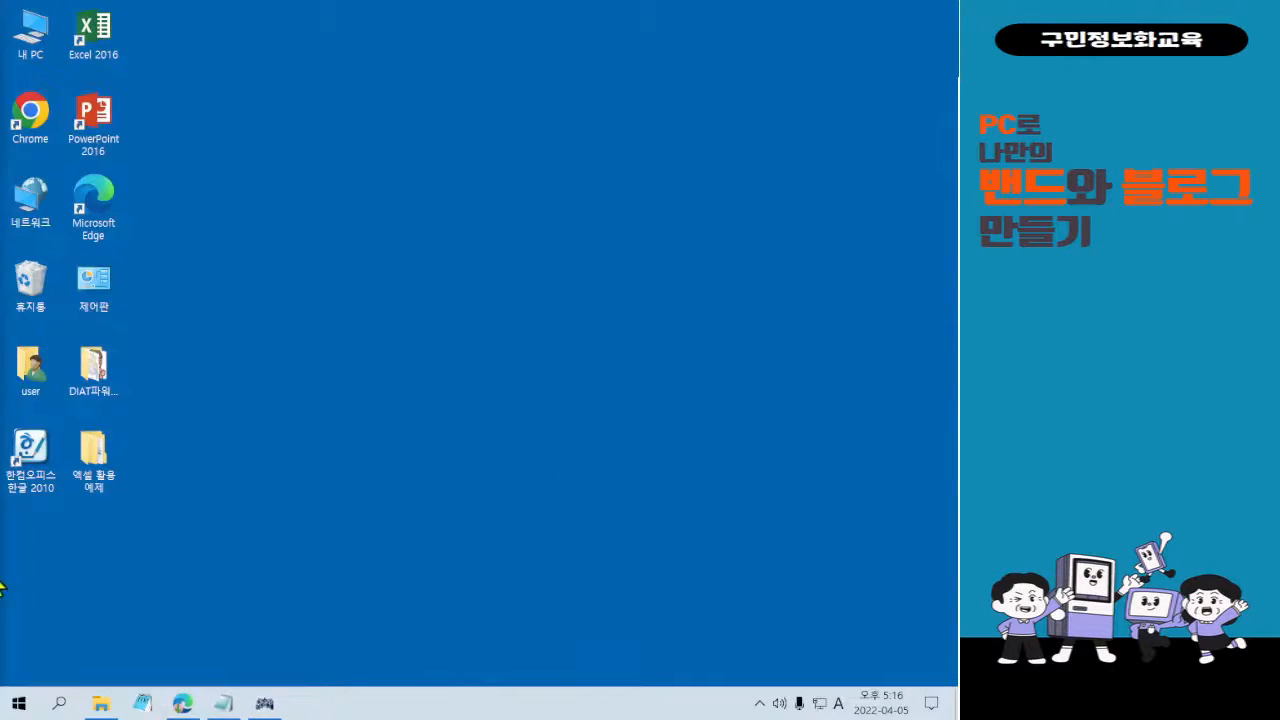
key("Hangul")
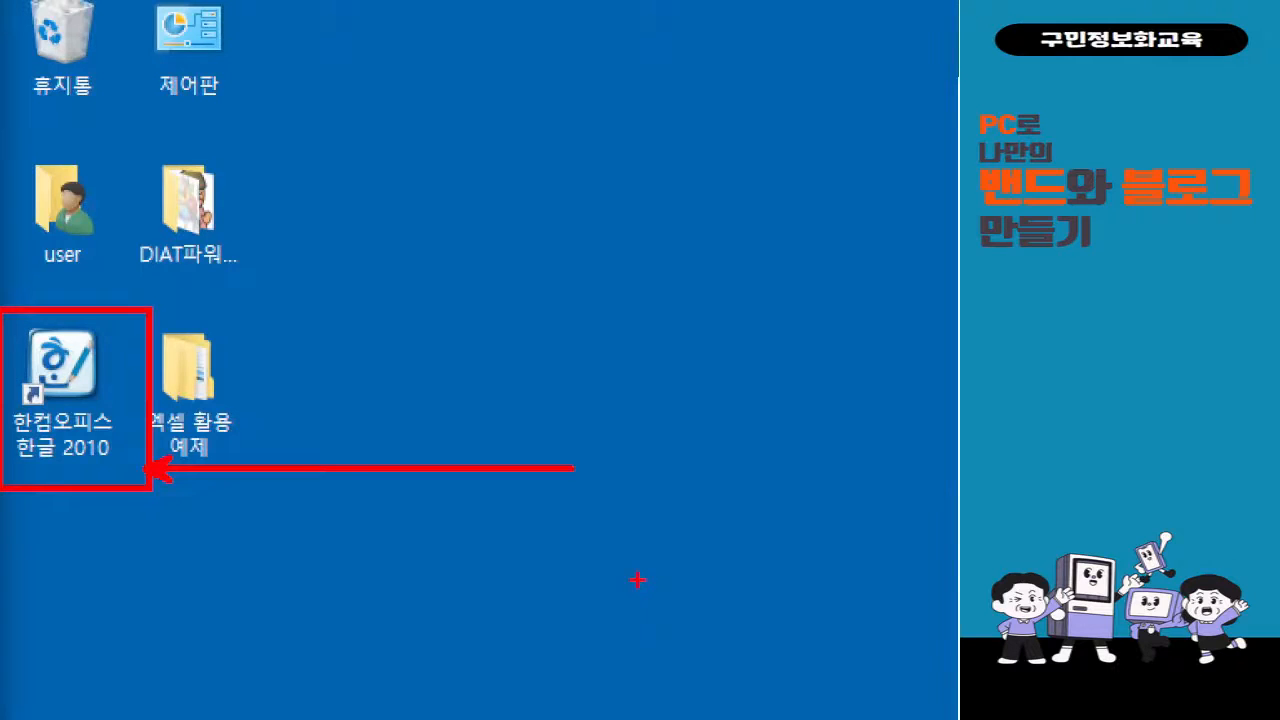
Launch Hangul 2010 into blank document 빈 문서 1 and zoom to 쪽 맞춤.
double_click(100, 428)
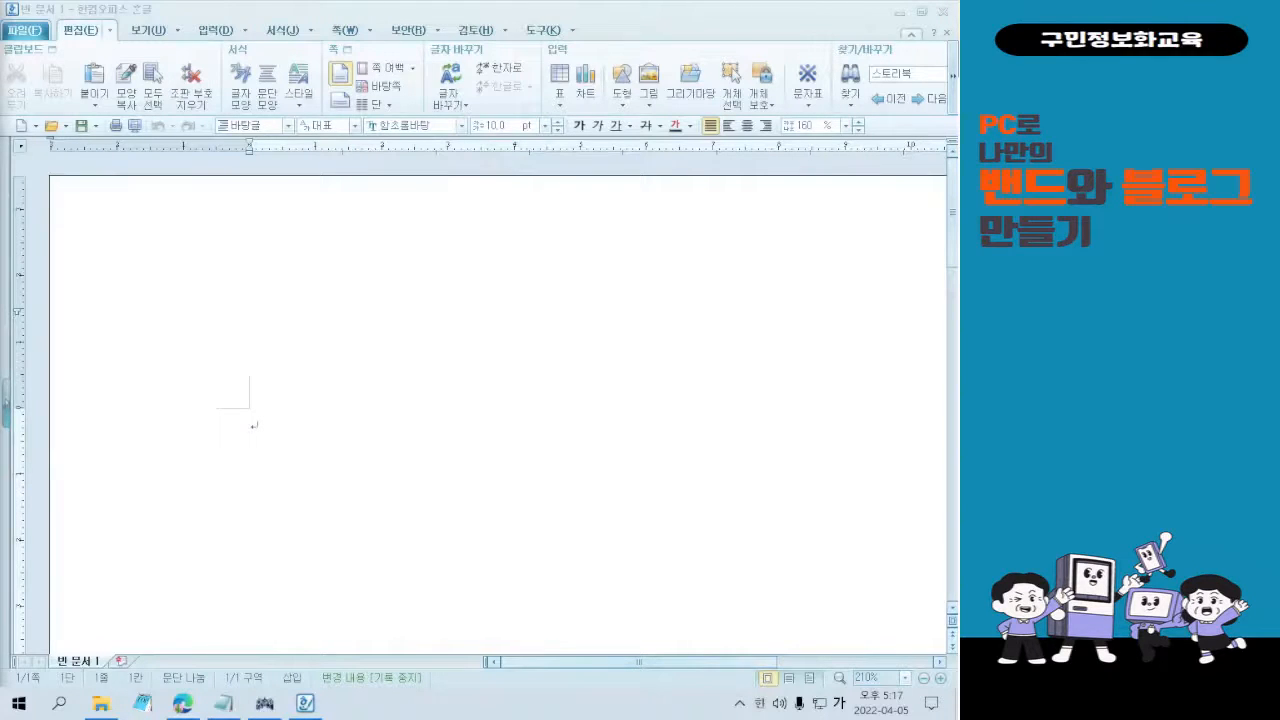
left_click(557, 544)
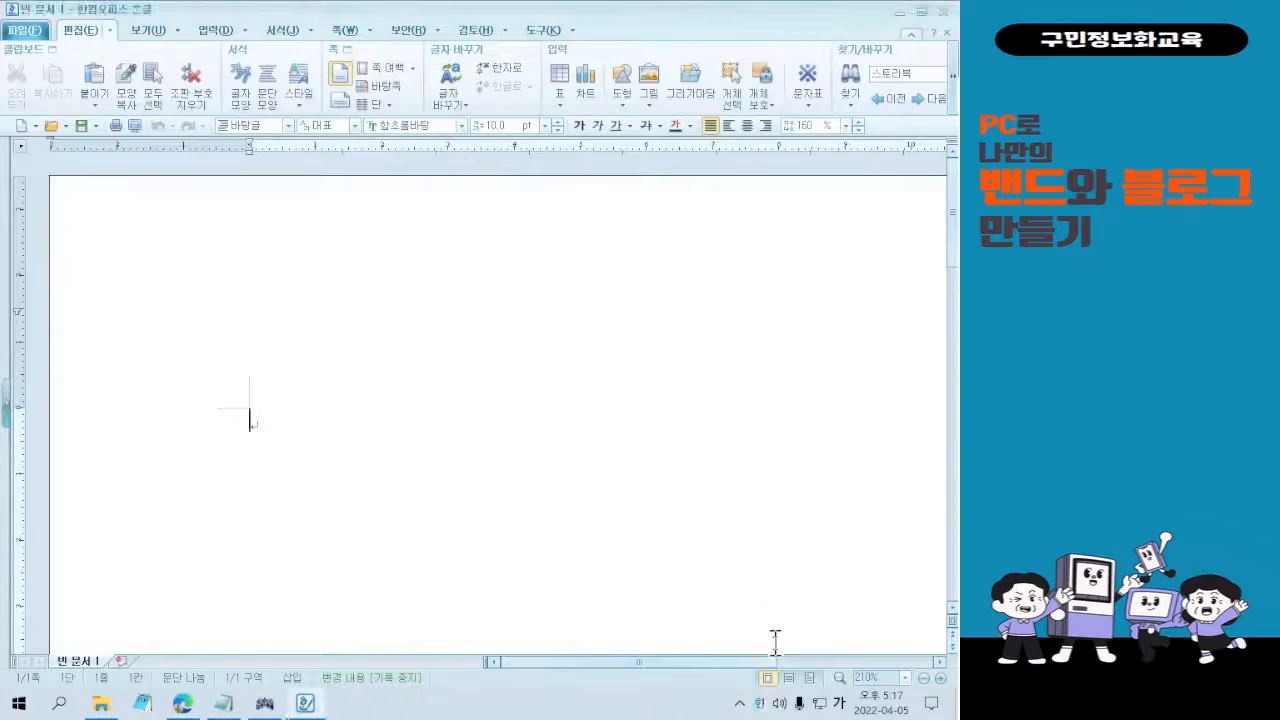
left_click(787, 677)
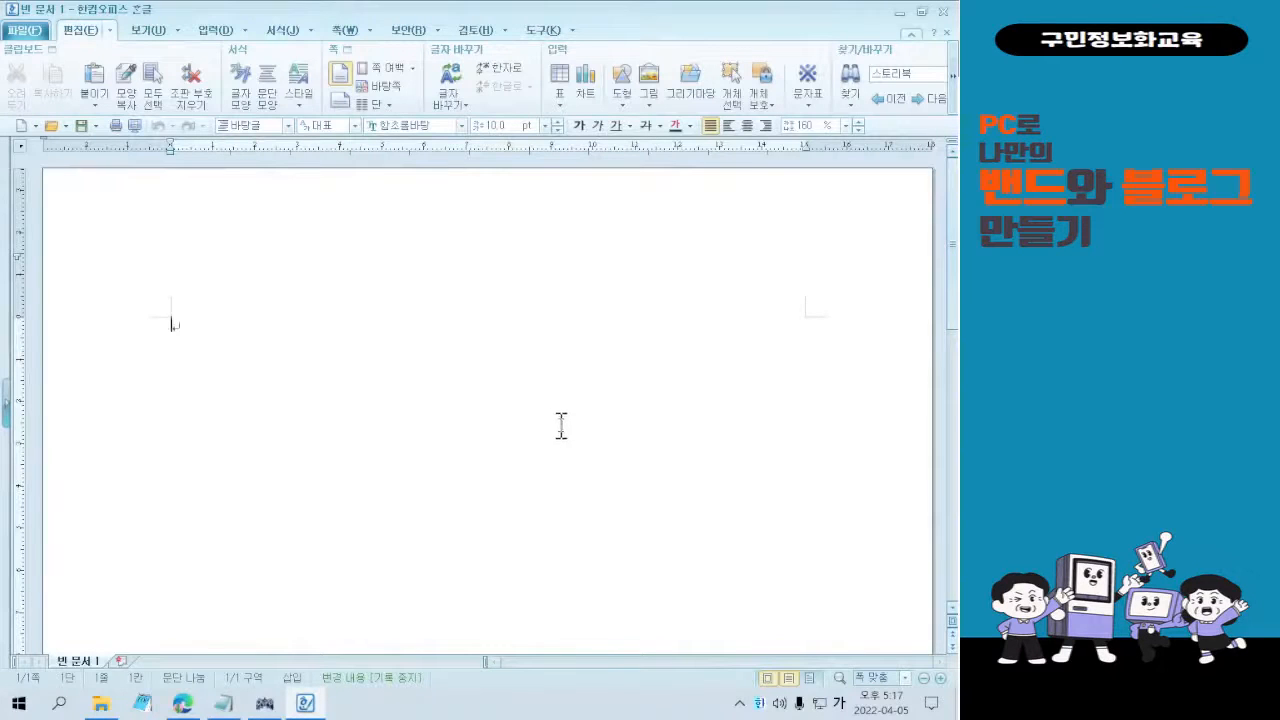
left_click(184, 702)
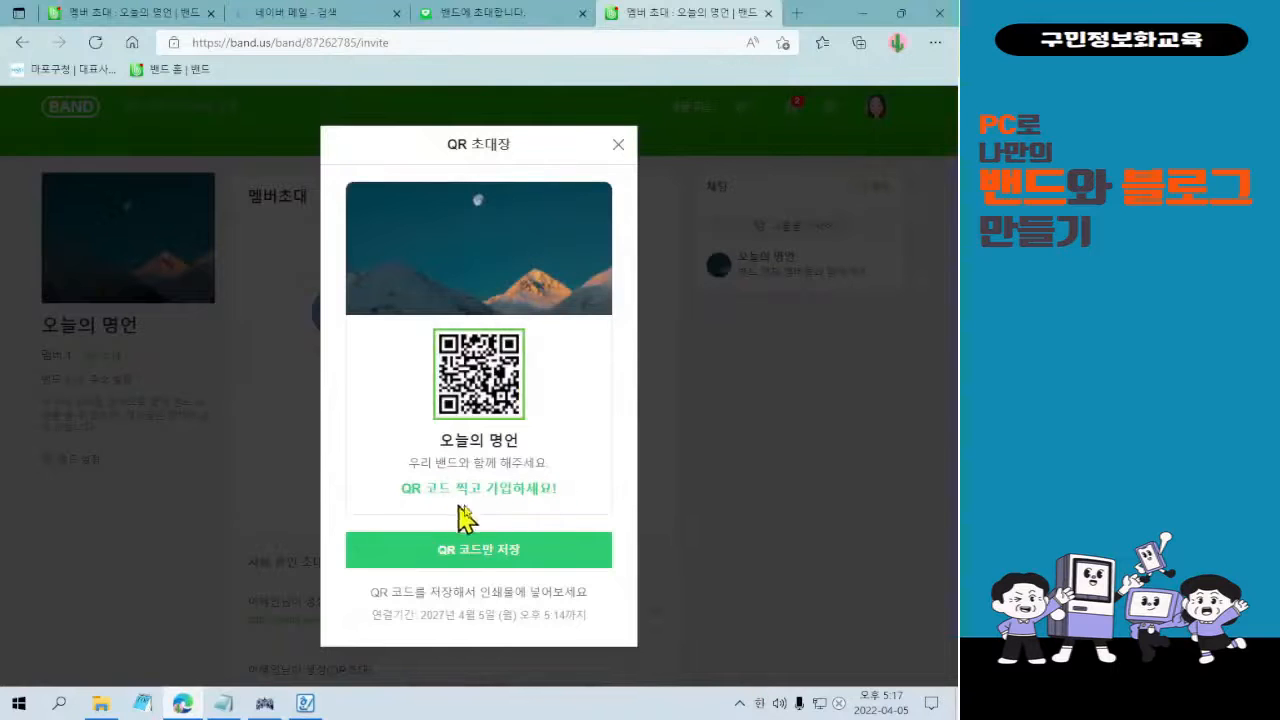
left_click(864, 14)
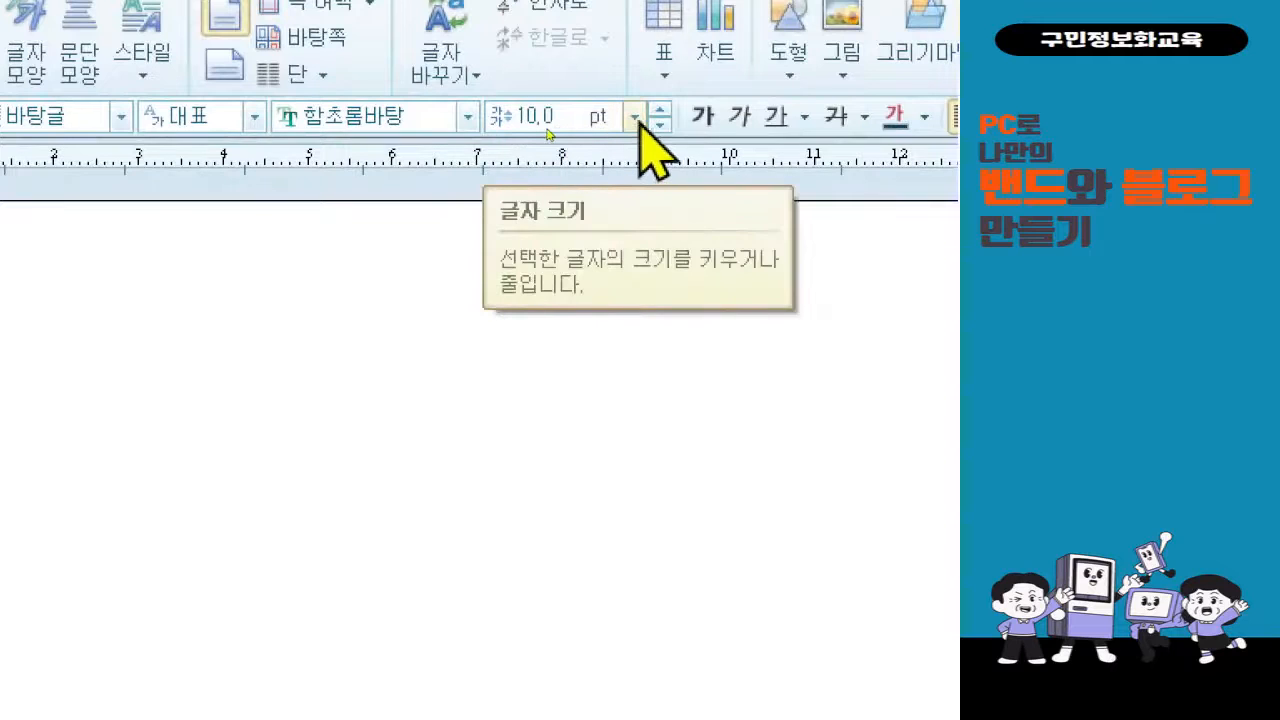
Set the font size to 24 pt and centre-align the paragraph.
left_click(634, 117)
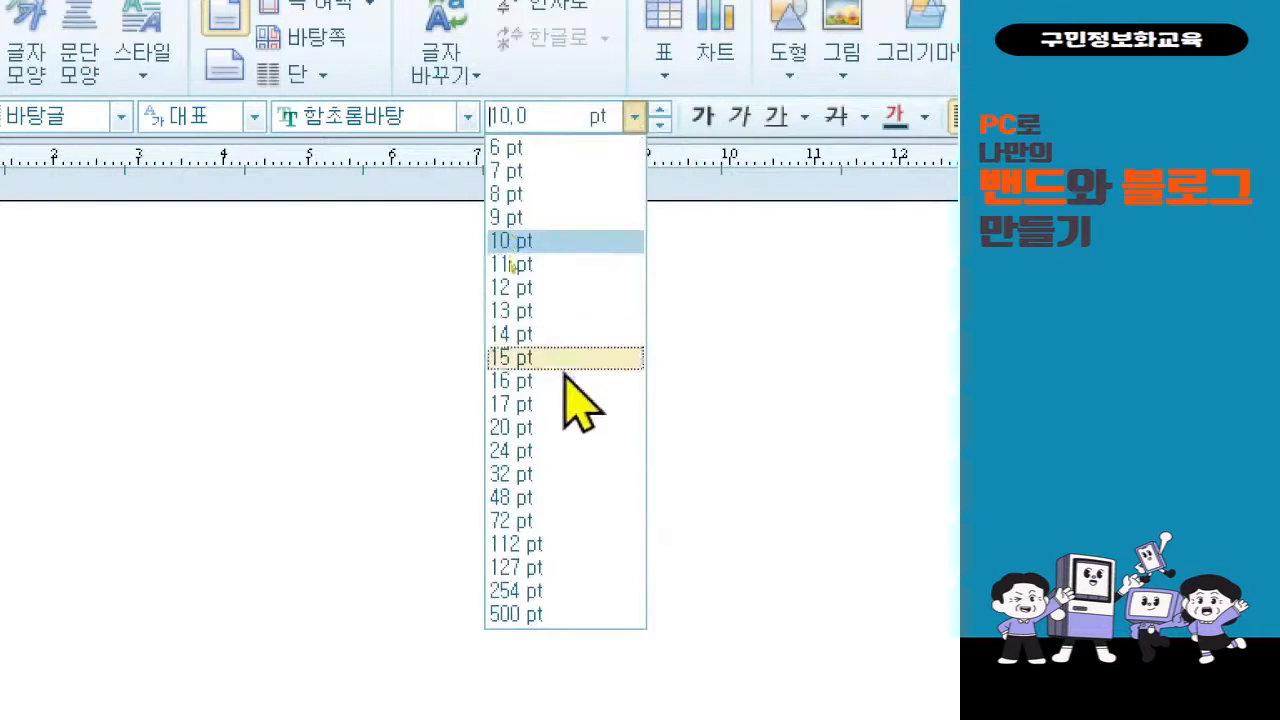
left_click(564, 450)
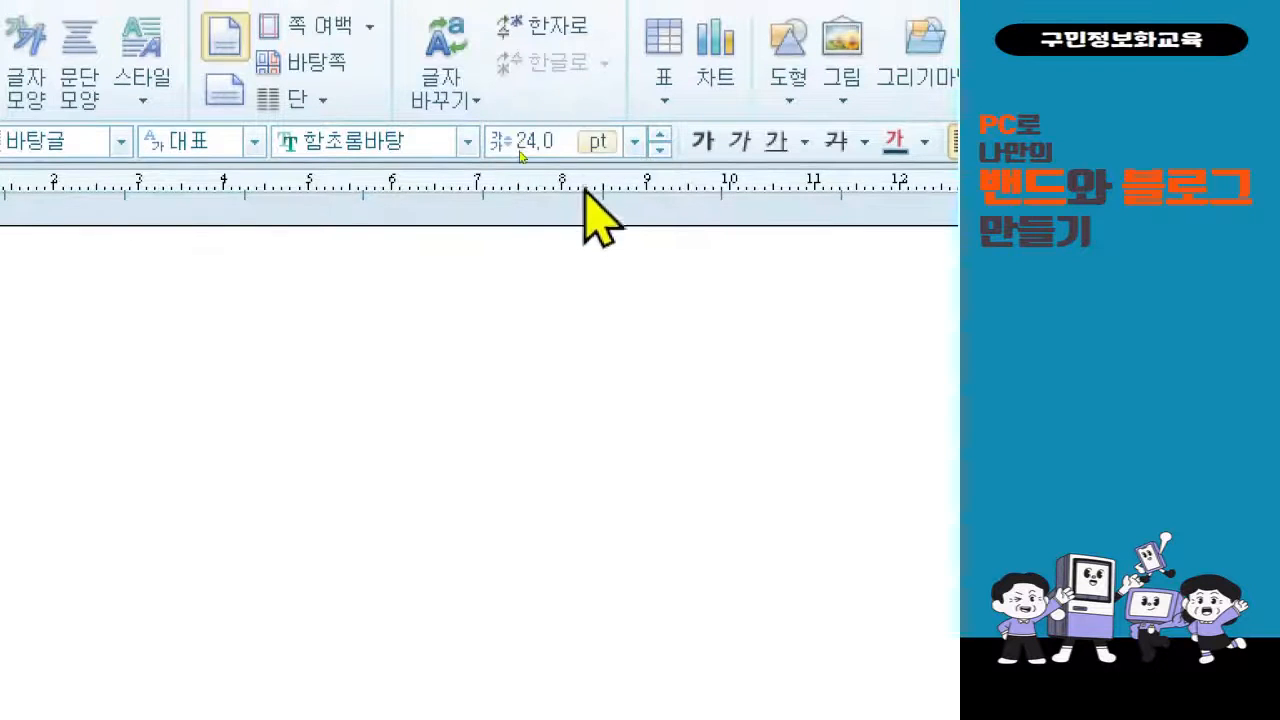
left_click(633, 142)
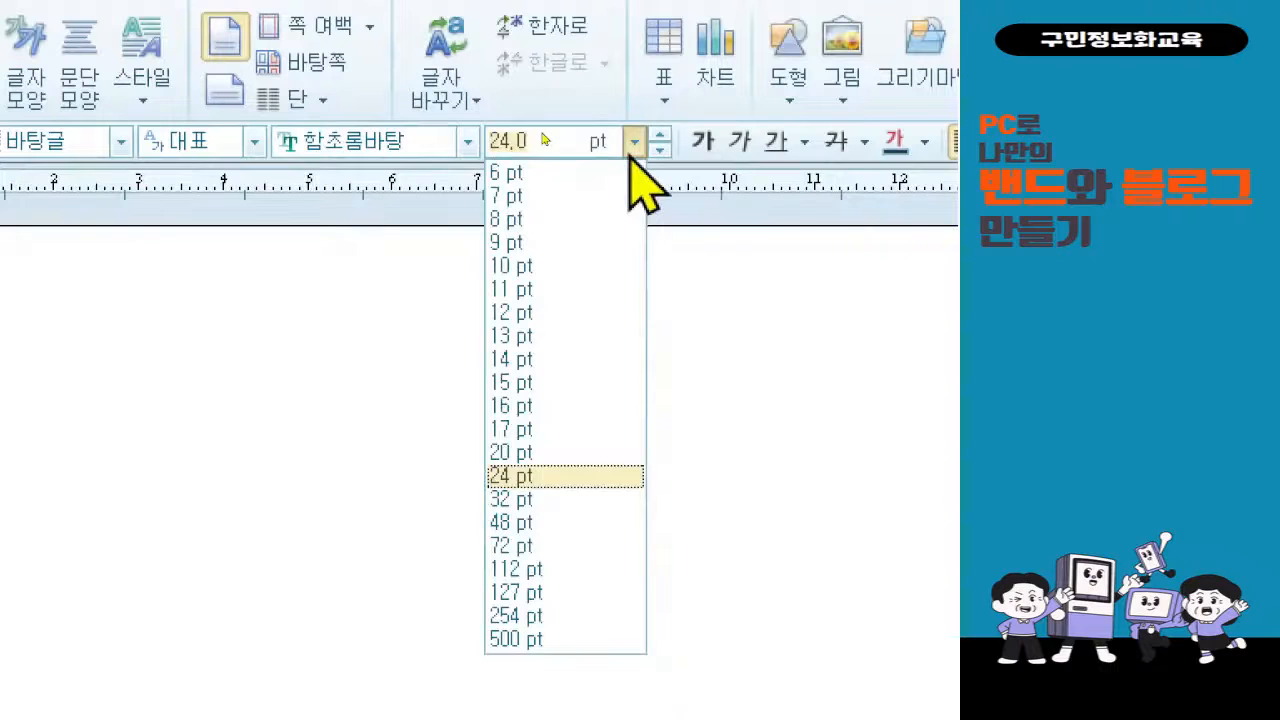
left_click(633, 148)
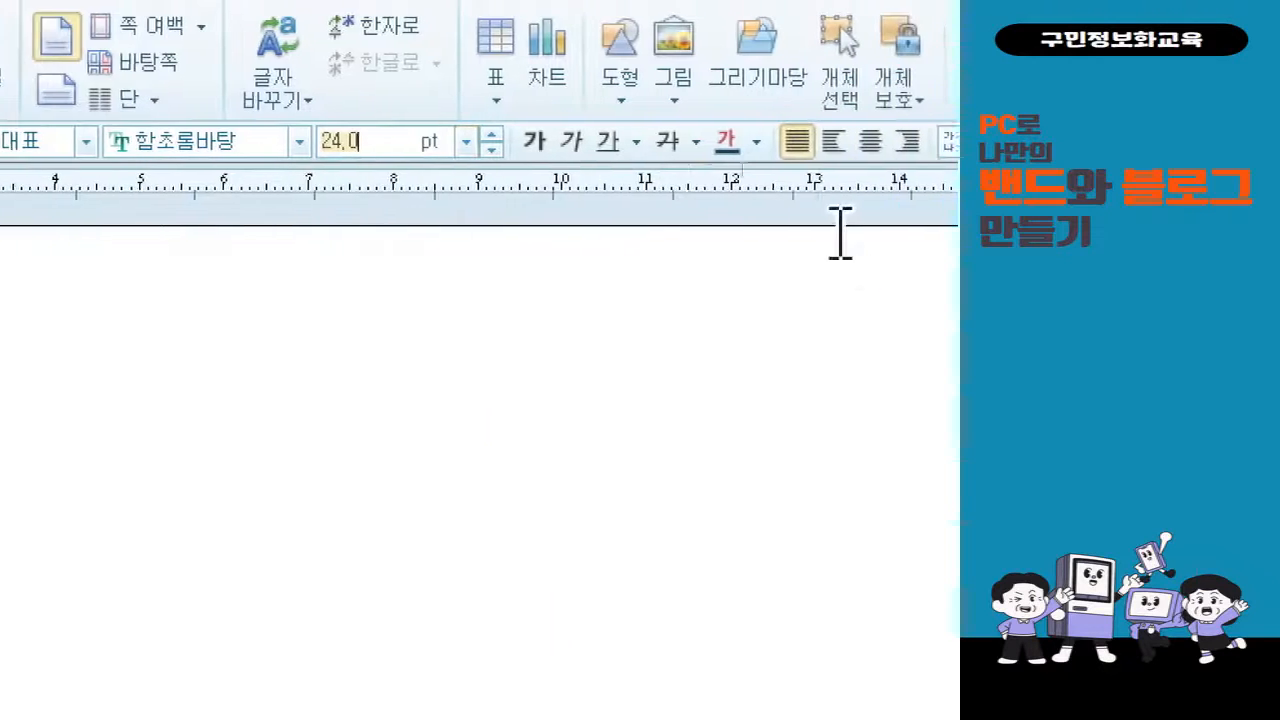
left_click(767, 142)
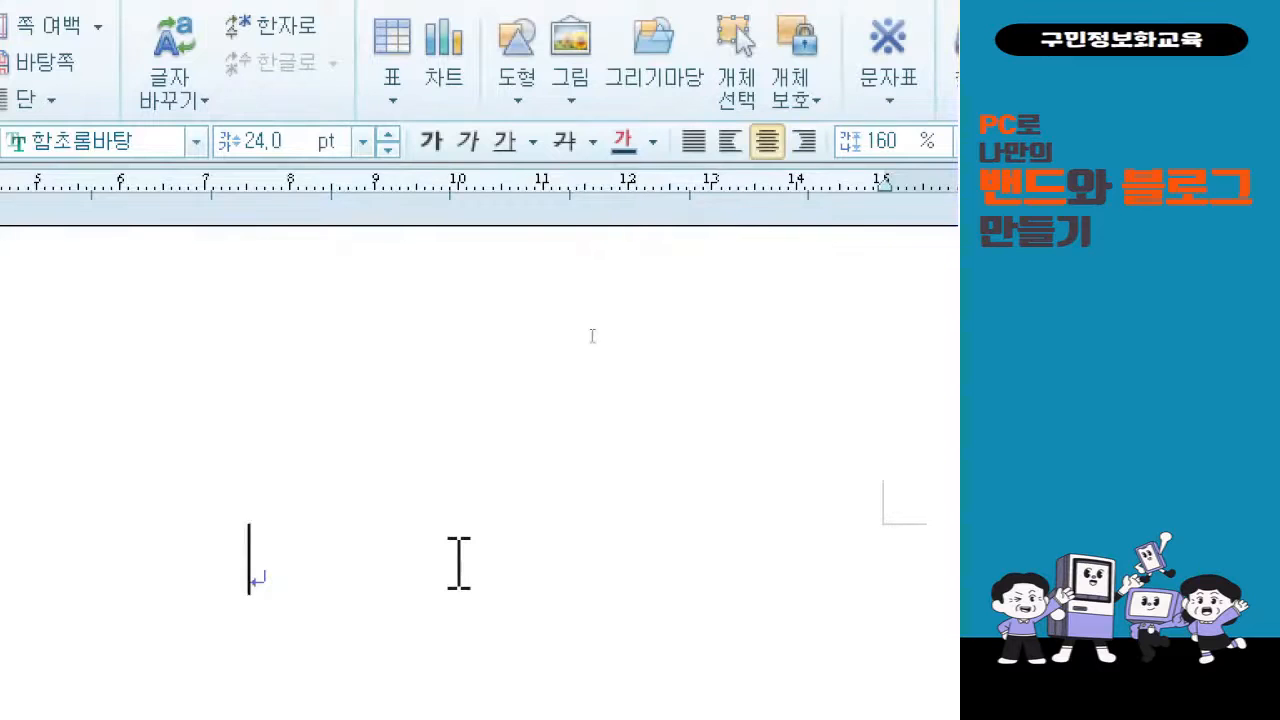
Type '우리 밴드와 함께해요!' and, on a new line, 'QR코드를 찍어 밴드에 가입하세요!'.
type("우리 ")
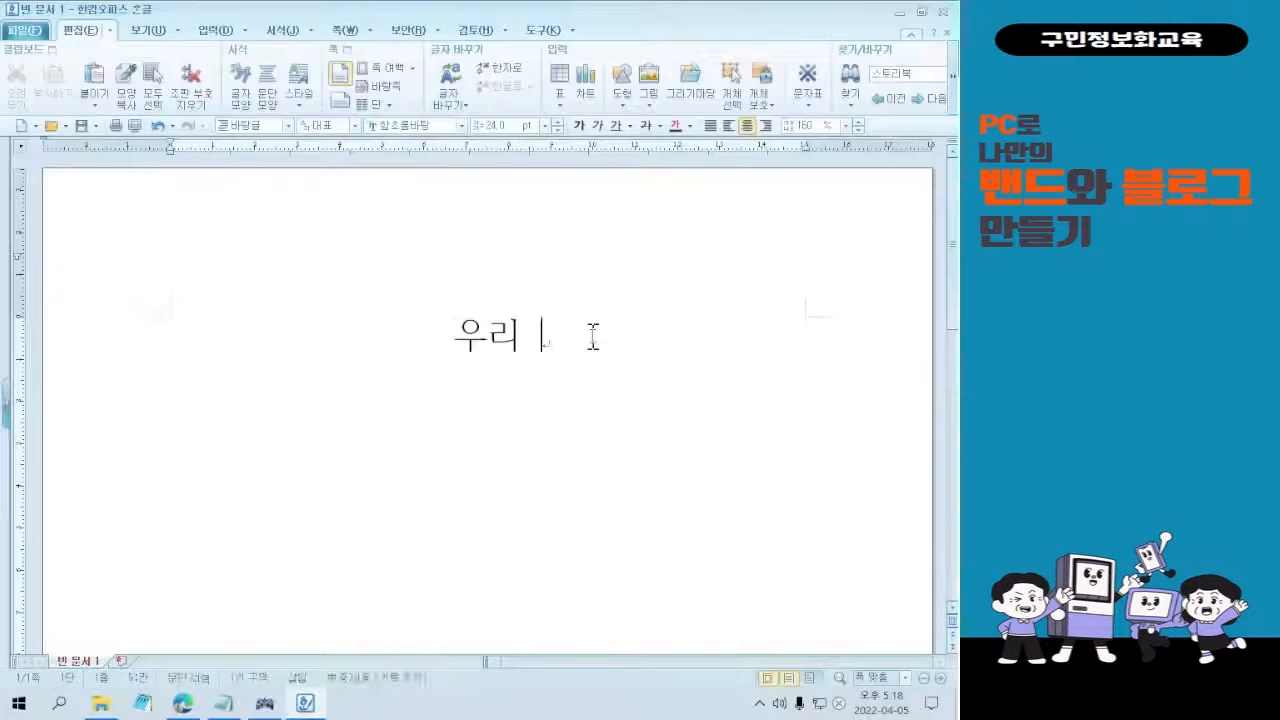
type("밴")
key("BackSpace")
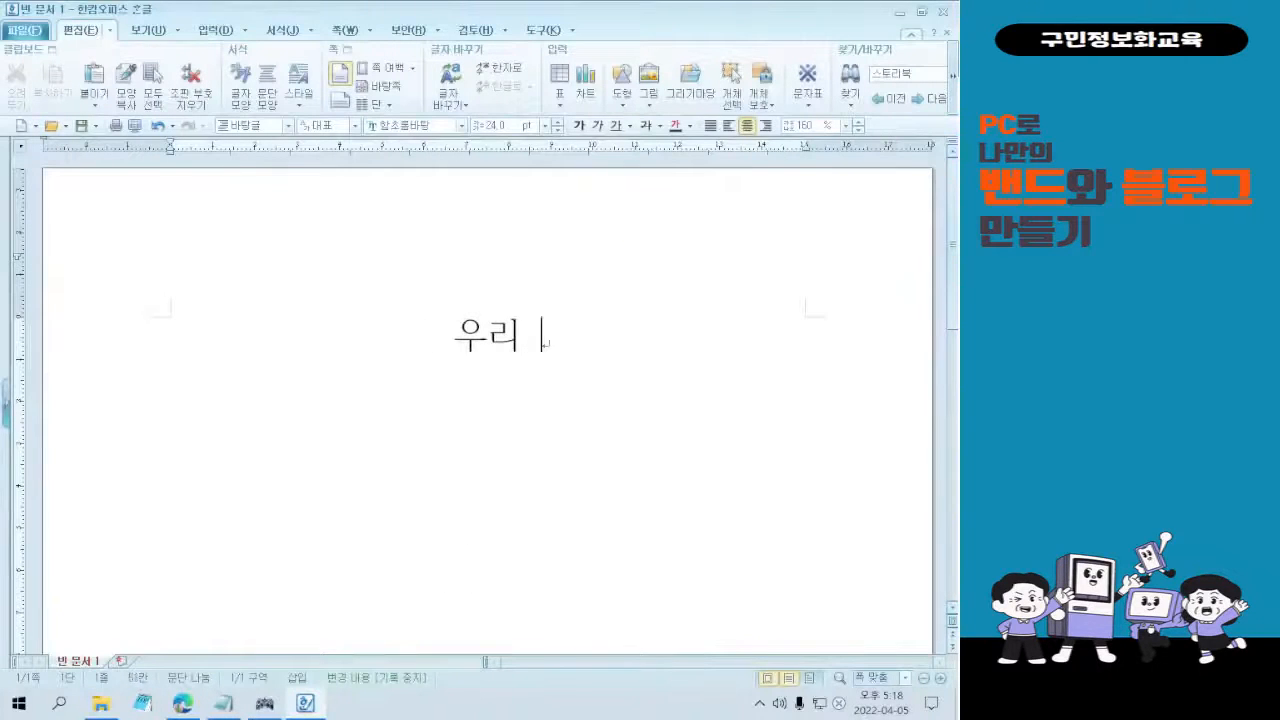
type("밴드와 함께행")
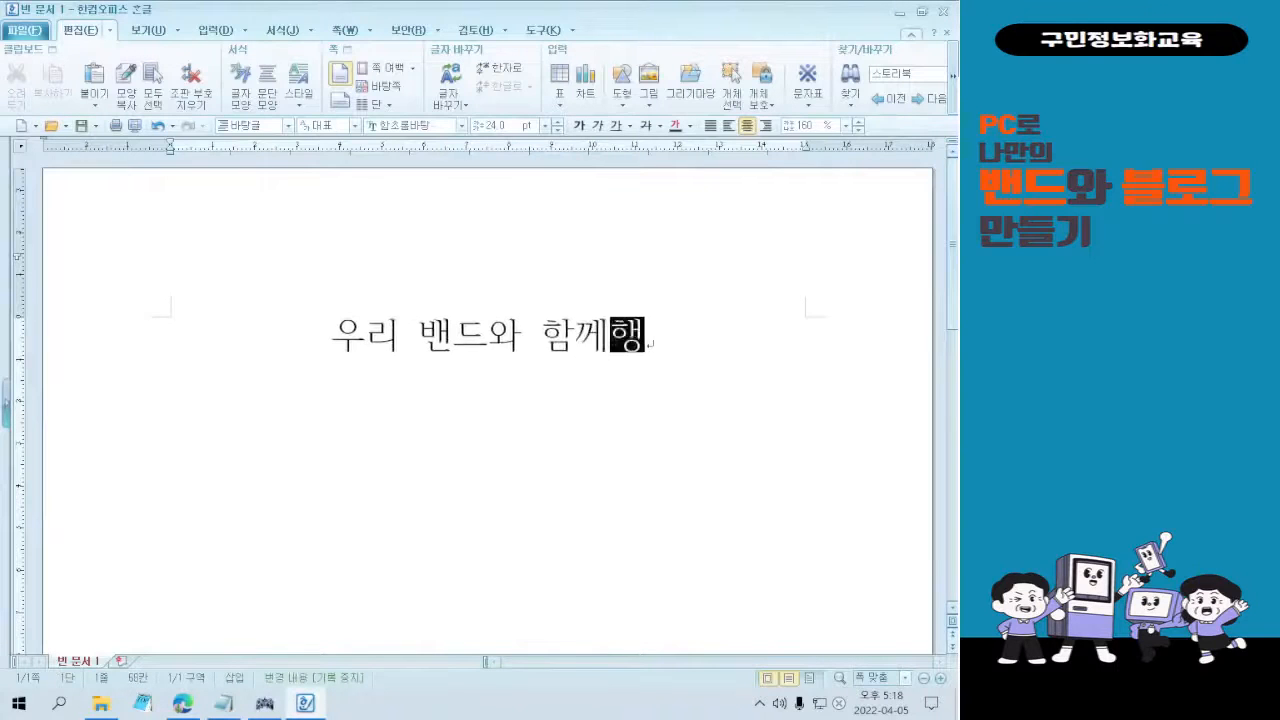
type("요!")
key("Return")
type("QR")
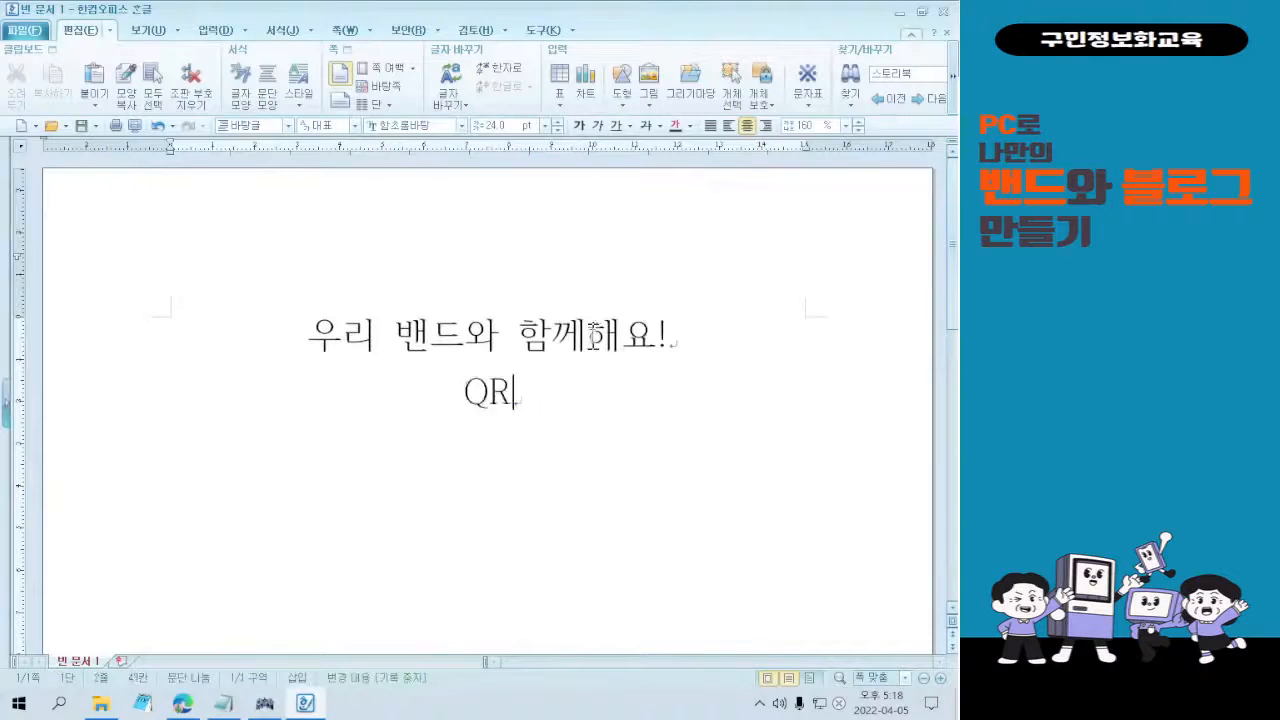
type("코드를 ")
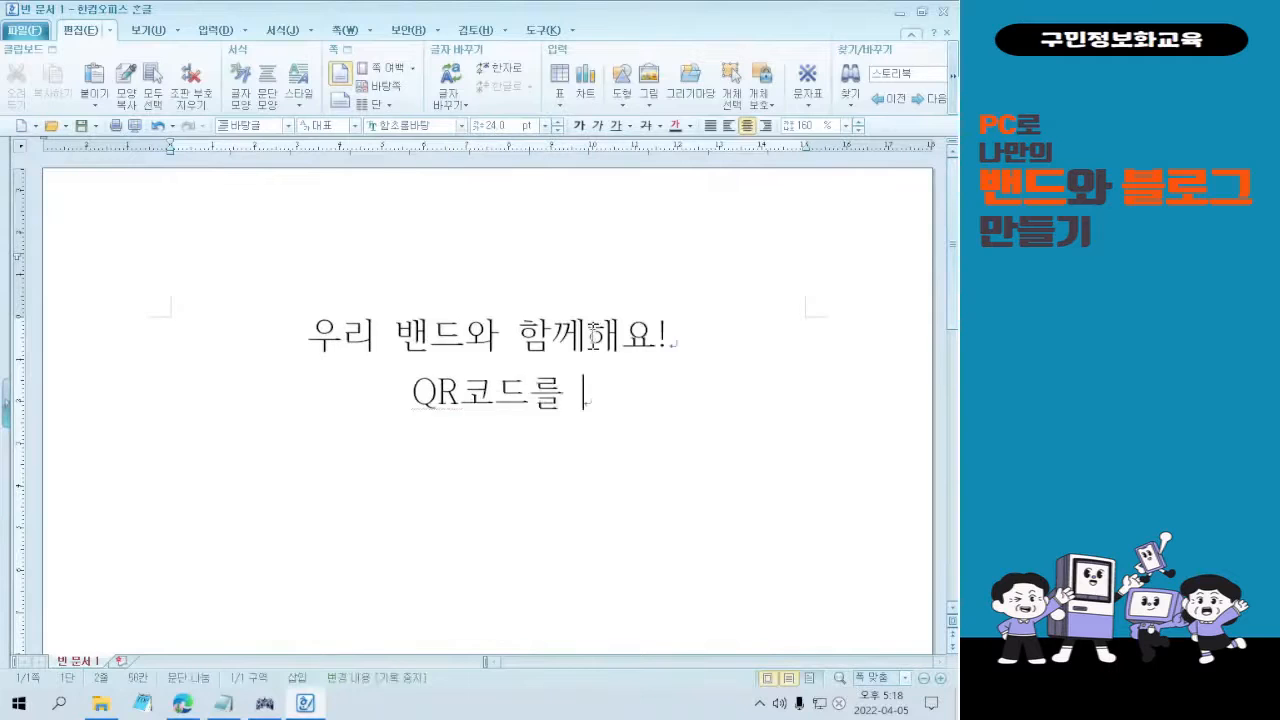
type("찌ㄱ어 밴드에 ")
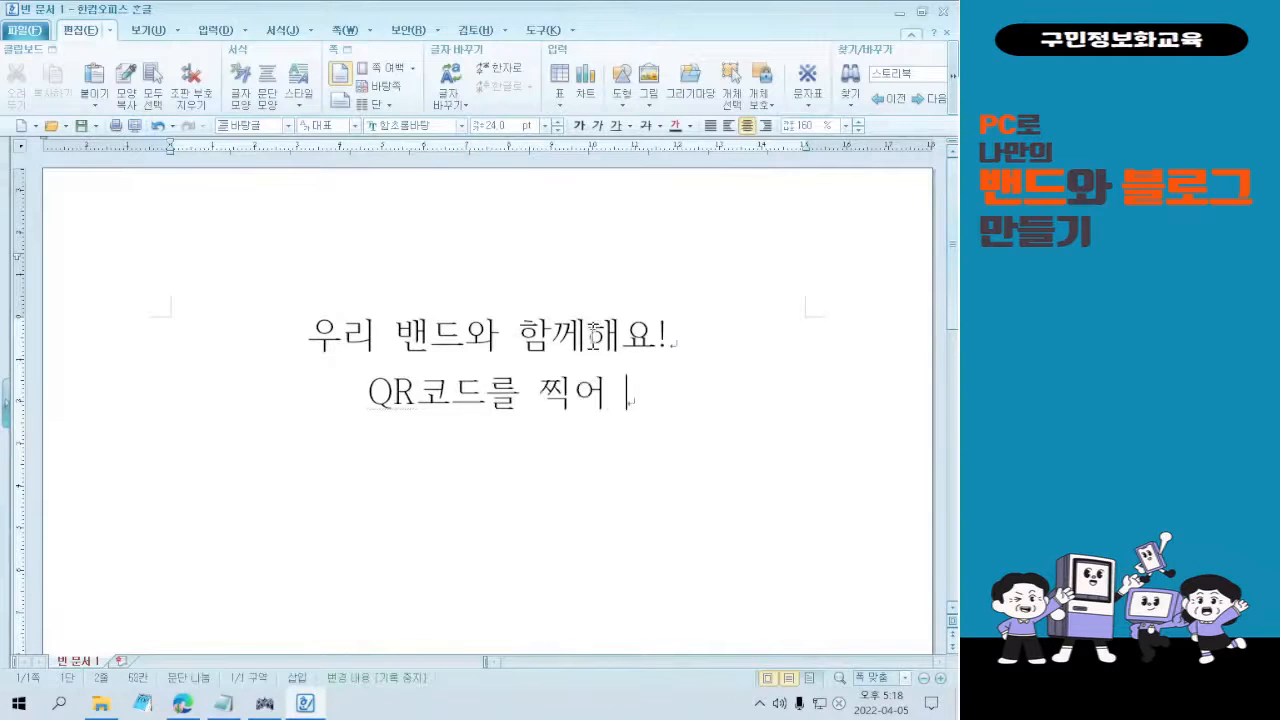
type("가")
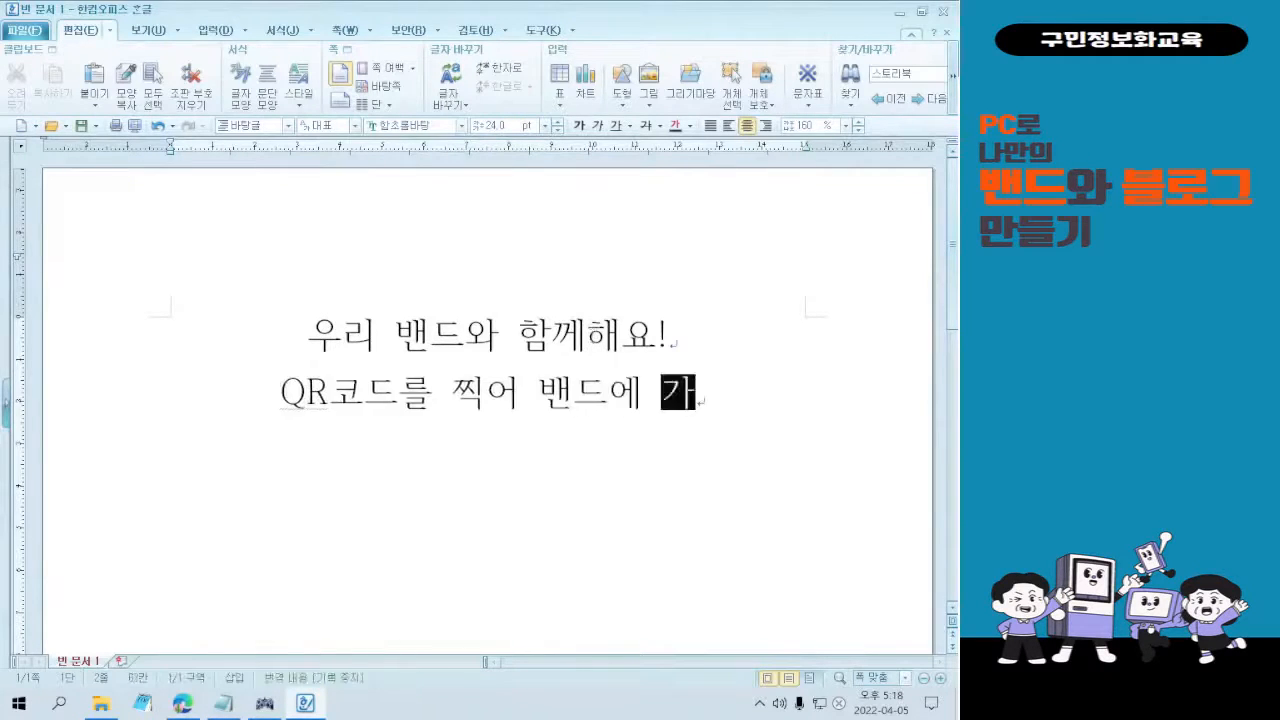
type("입하세요!")
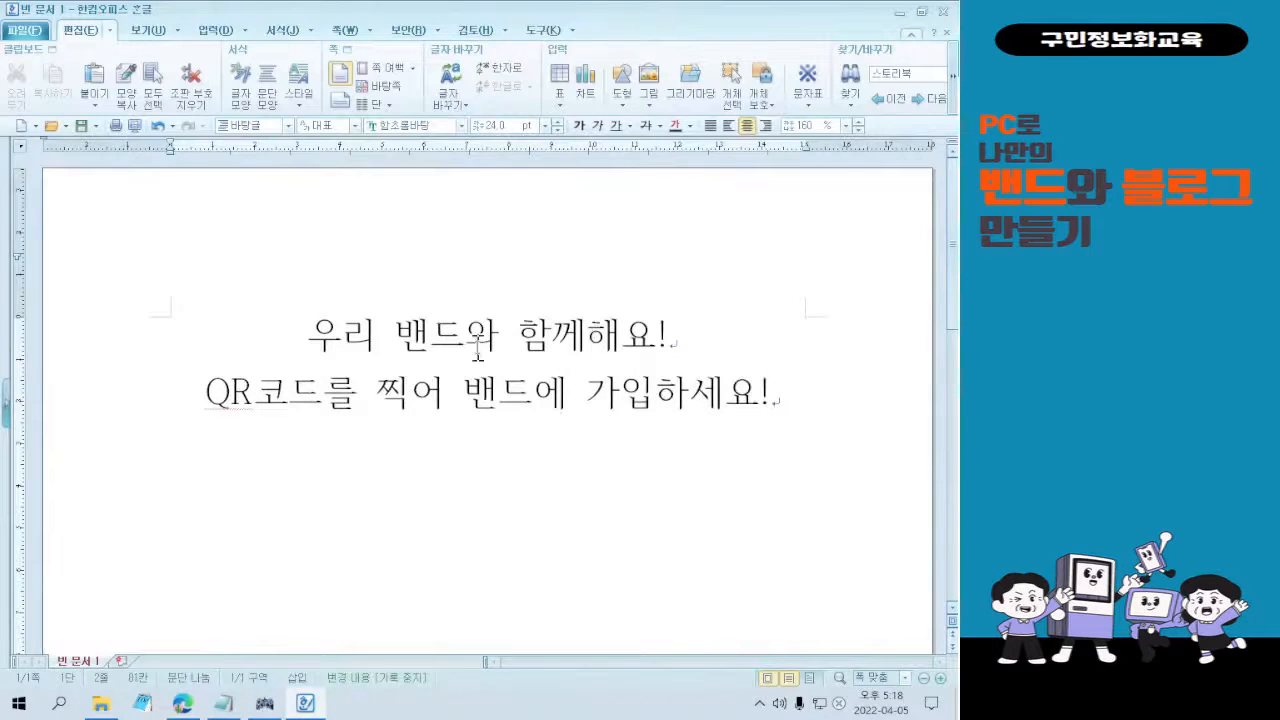
left_click(458, 487)
left_click(790, 402)
Select the line 'QR코드를 찍어 밴드에 가입하세요!' from QR through 요!
left_click_drag(168, 289, 815, 458)
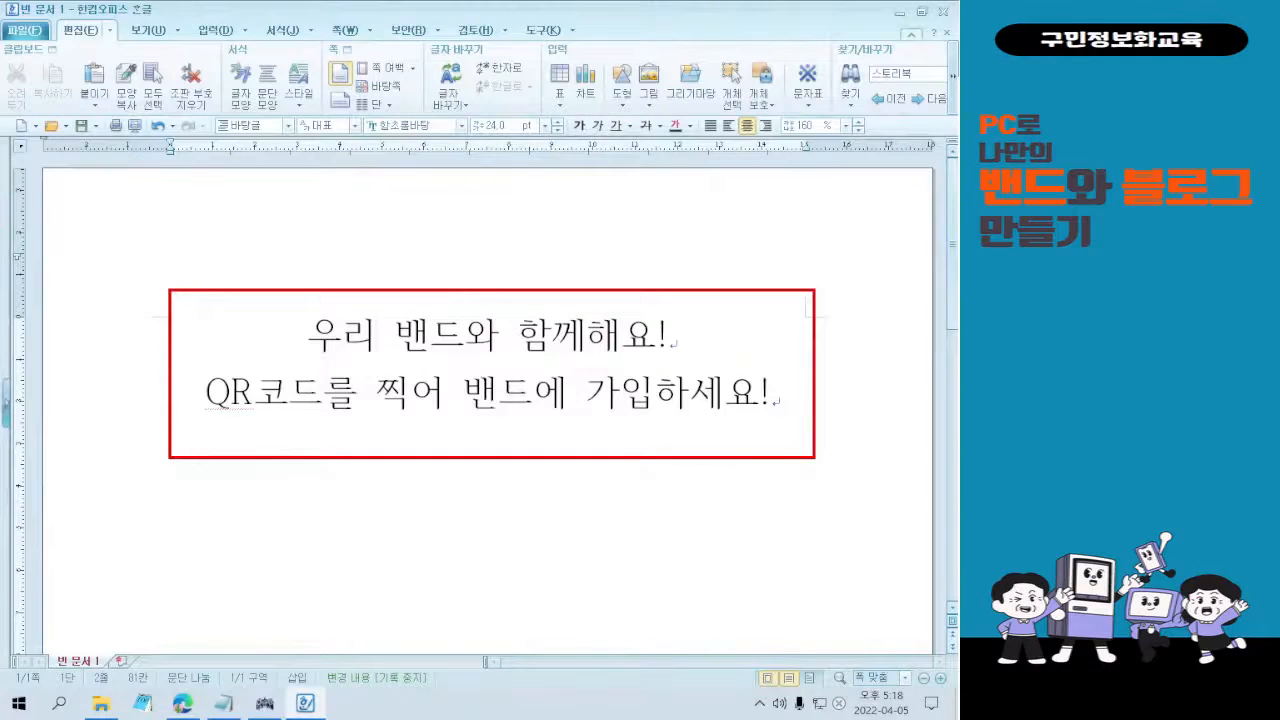
left_click(439, 376)
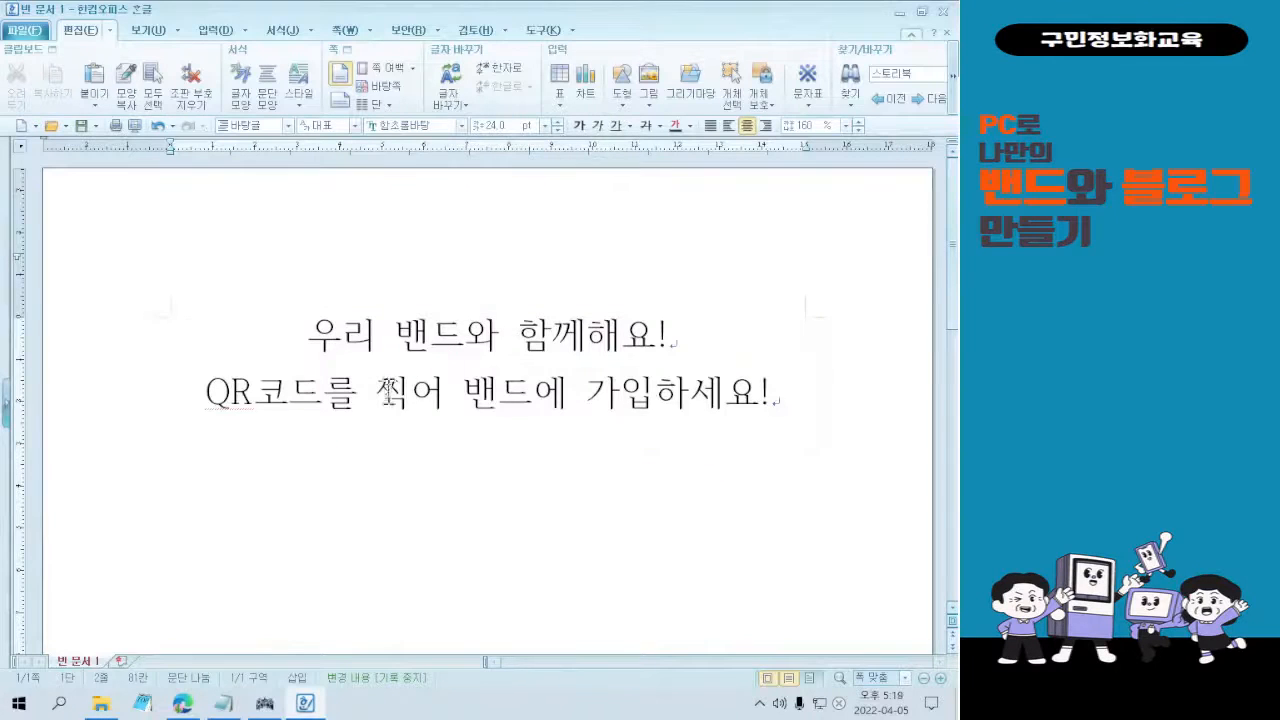
left_click_drag(204, 392, 810, 405)
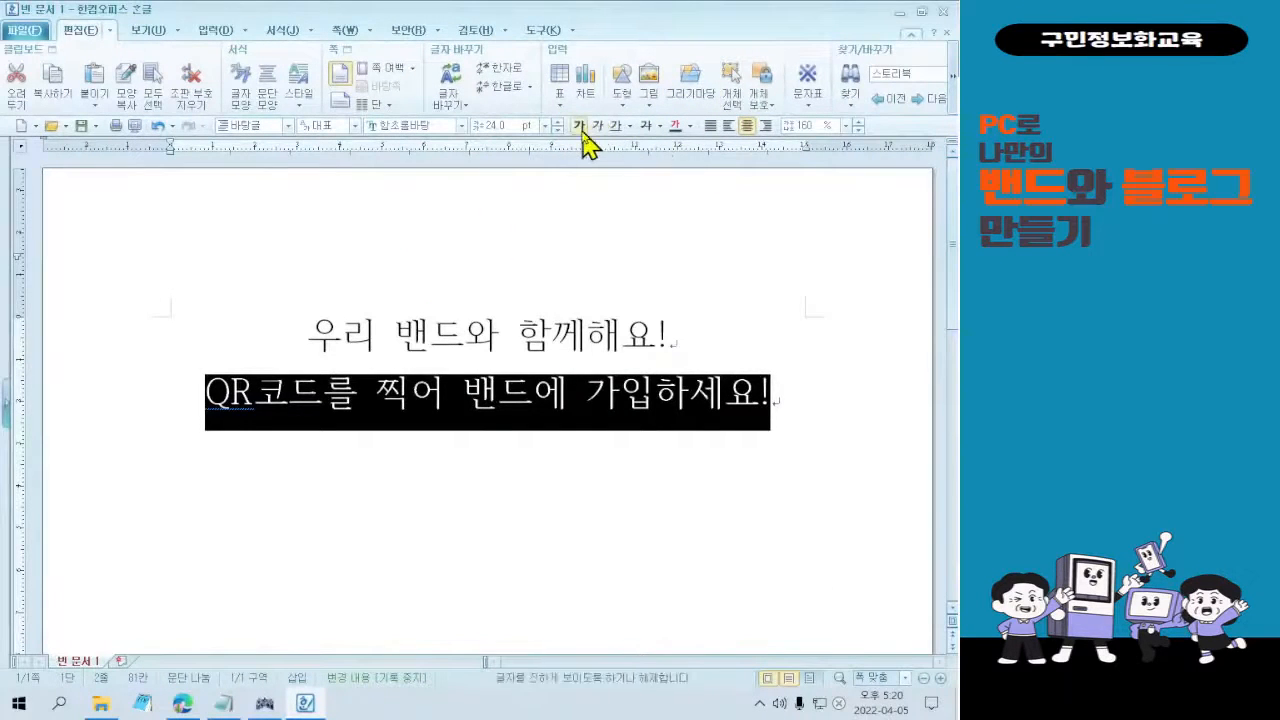
Colour 밴드에 가입 green and QR코드 dark blue on the second invitation line.
left_click_drag(465, 398, 655, 395)
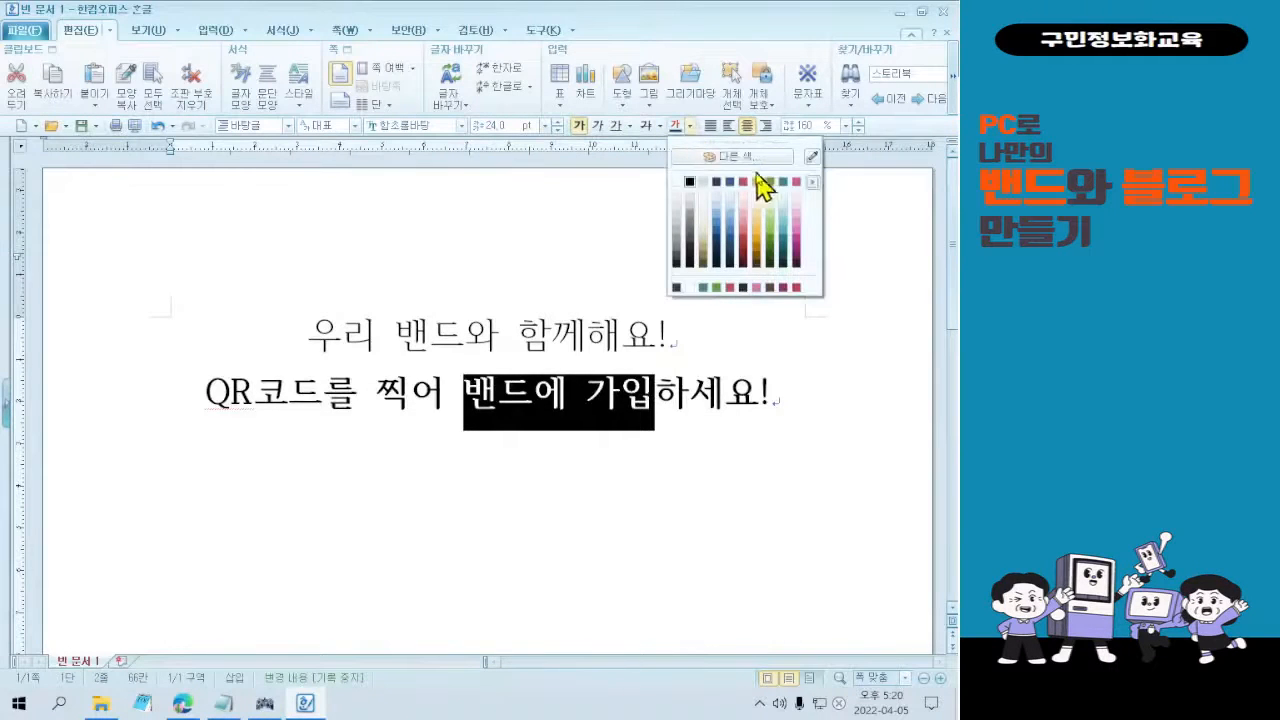
left_click(772, 192)
left_click_drag(207, 392, 323, 393)
left_click(689, 127)
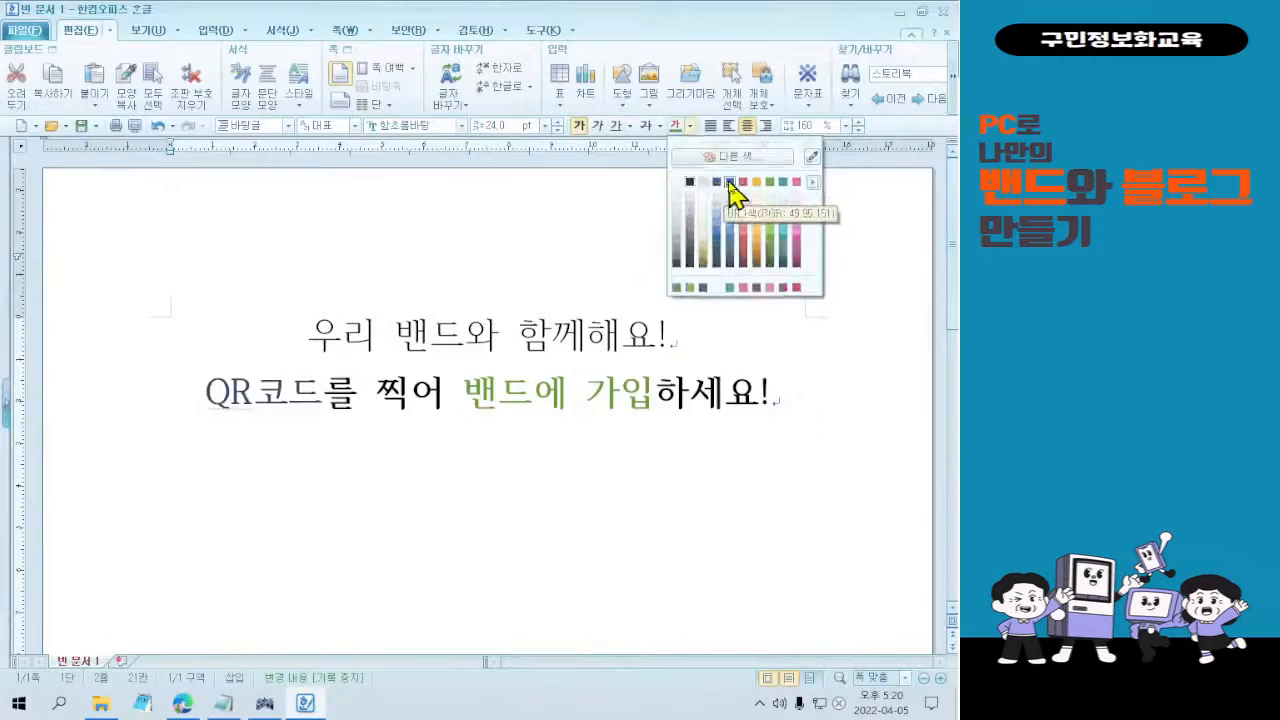
left_click(731, 183)
left_click(771, 395)
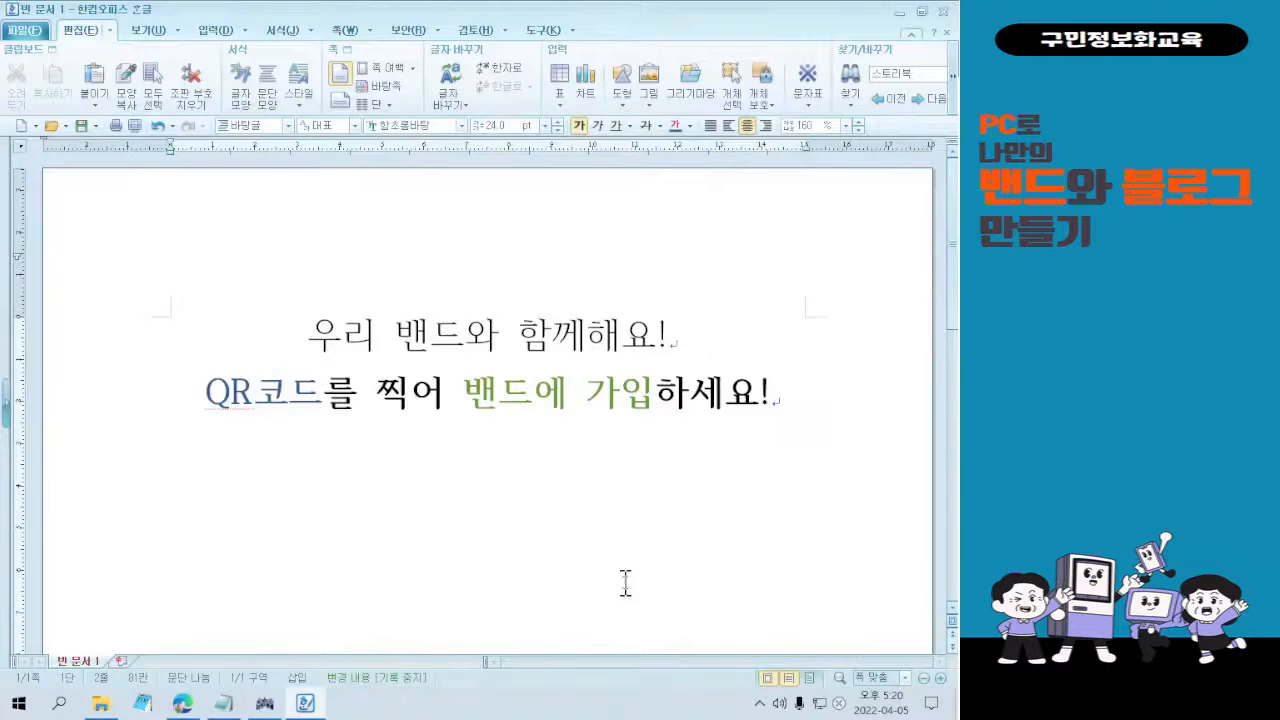
Add blank lines before 우리 to push the invitation down, checking in full-page view.
left_click(300, 334)
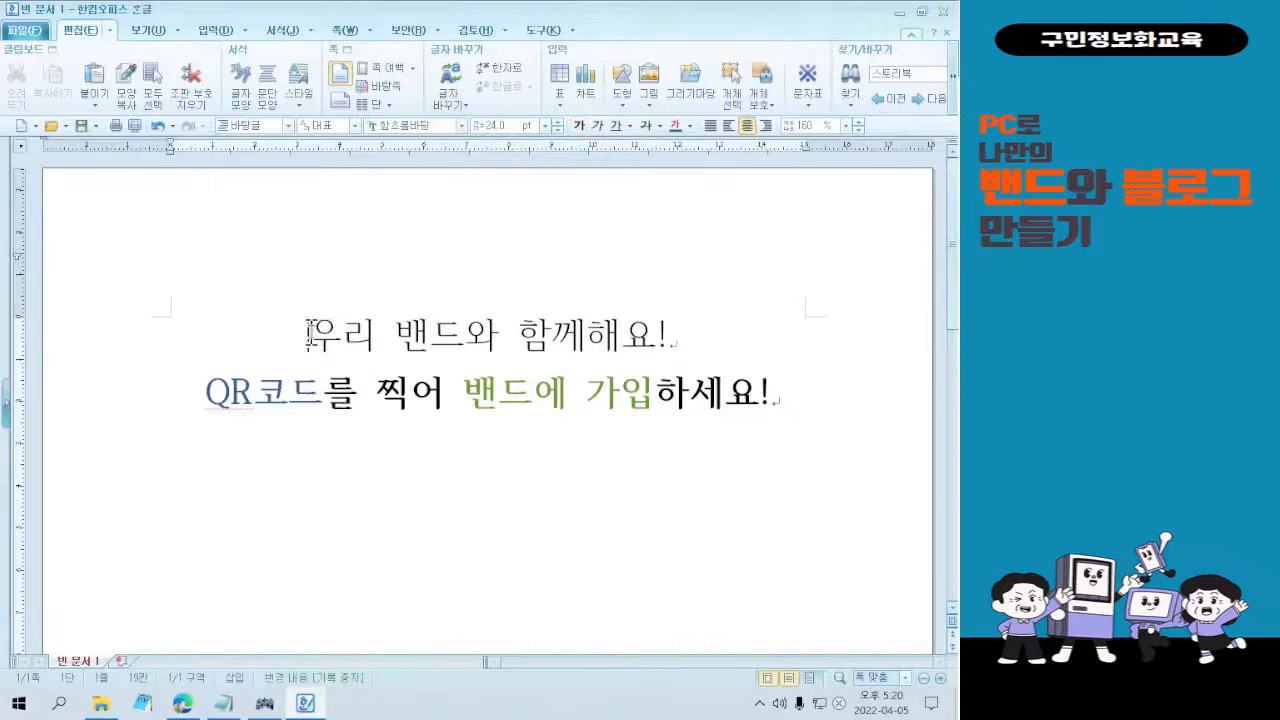
left_click(311, 334)
left_click(311, 334)
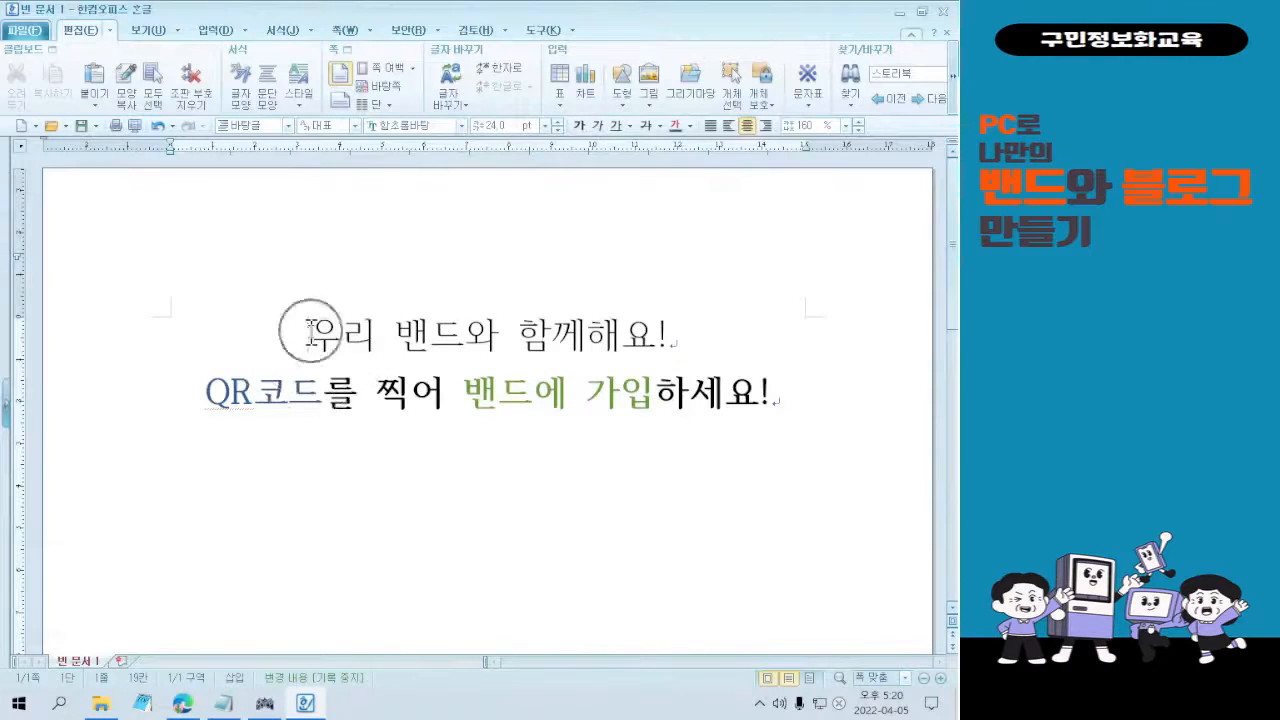
left_click(311, 334)
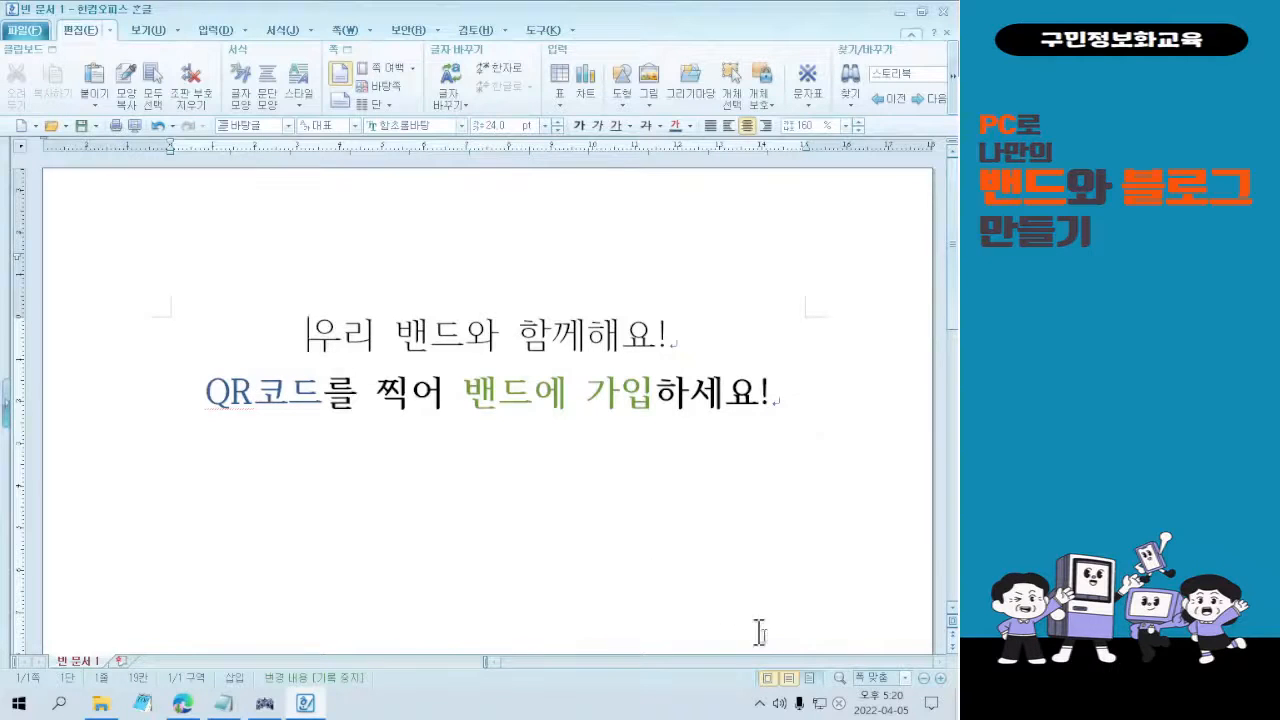
left_click(810, 678)
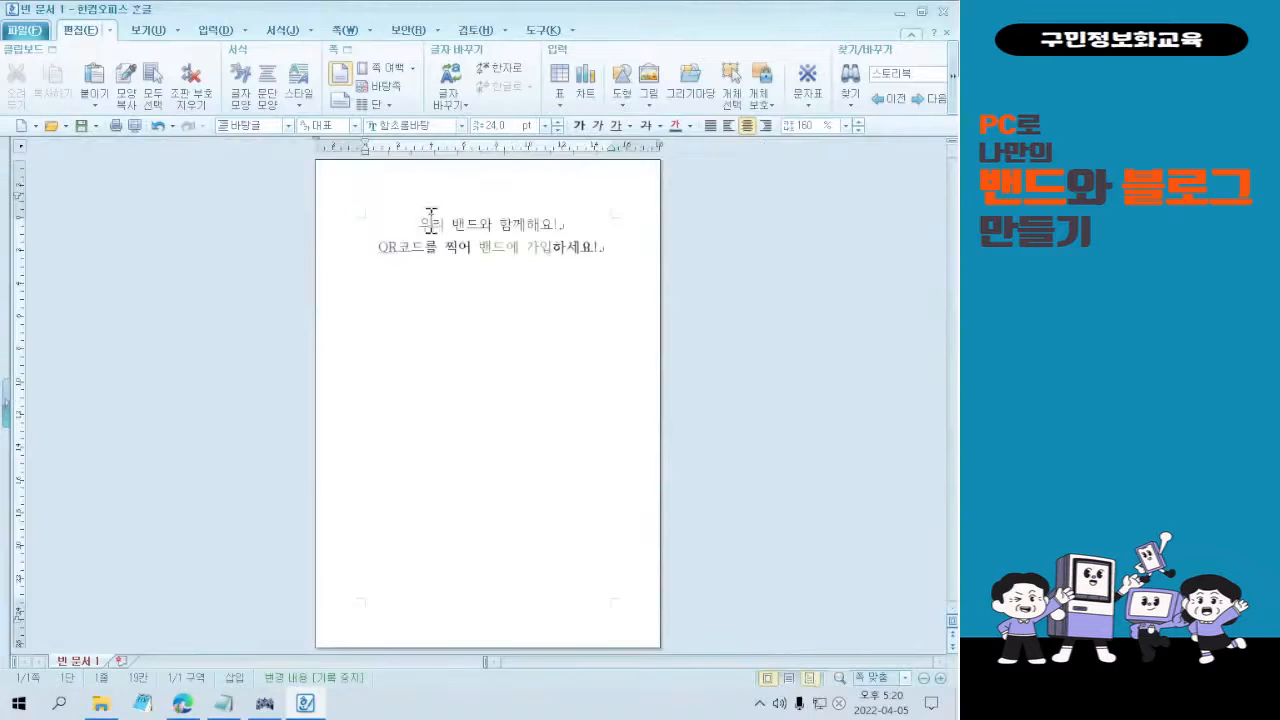
key("Return")
key("Return")
key("Return")
key("Return")
key("Return")
key("Return")
key("Return")
key("Return")
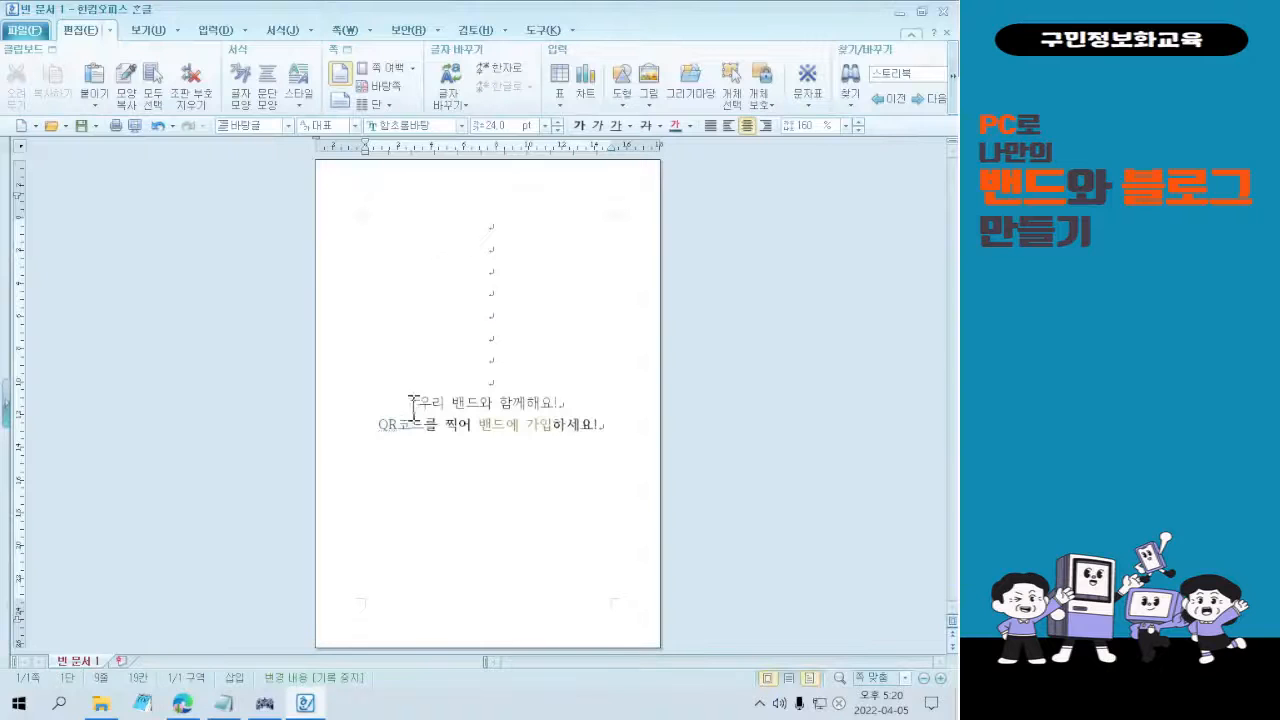
left_click(798, 678)
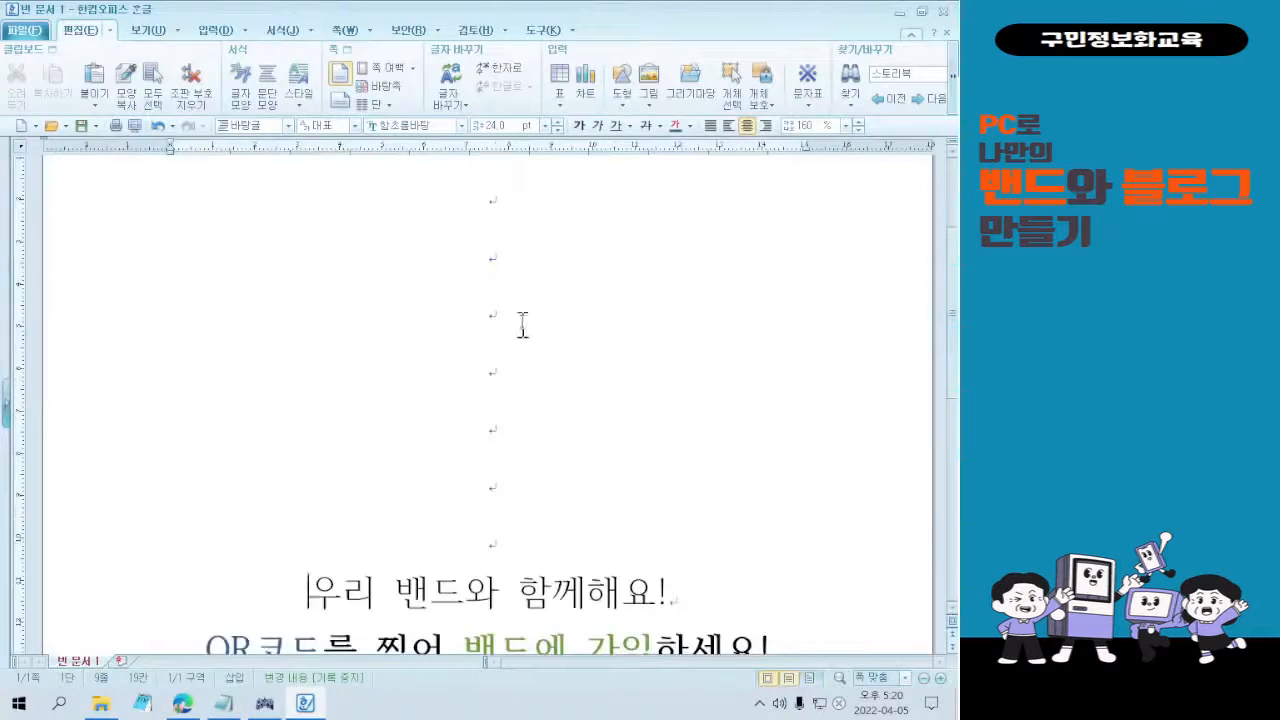
scroll(508, 277, "up", 3)
key("BackSpace")
Trim the extra blank lines at the top and re-insert one above 우리.
left_click(494, 276)
scroll(494, 269, "up", 2)
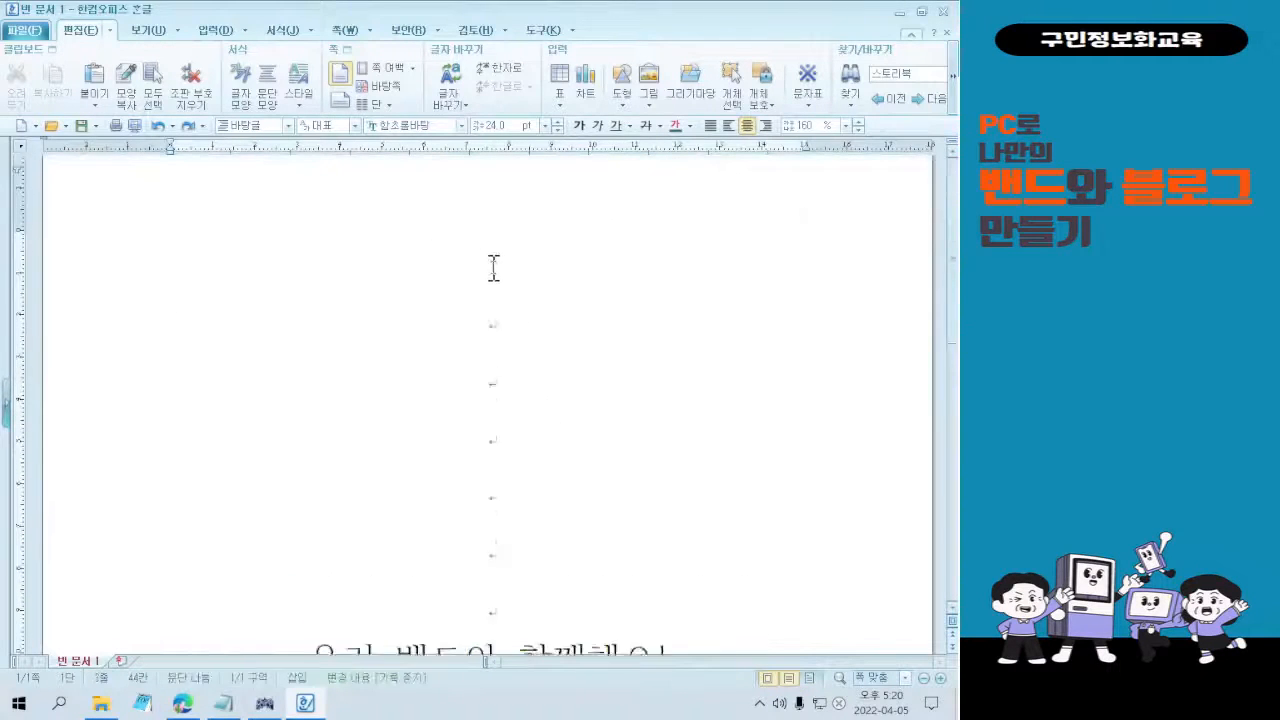
key("Delete")
key("Delete")
key("Delete")
key("Delete")
key("Delete")
key("Delete")
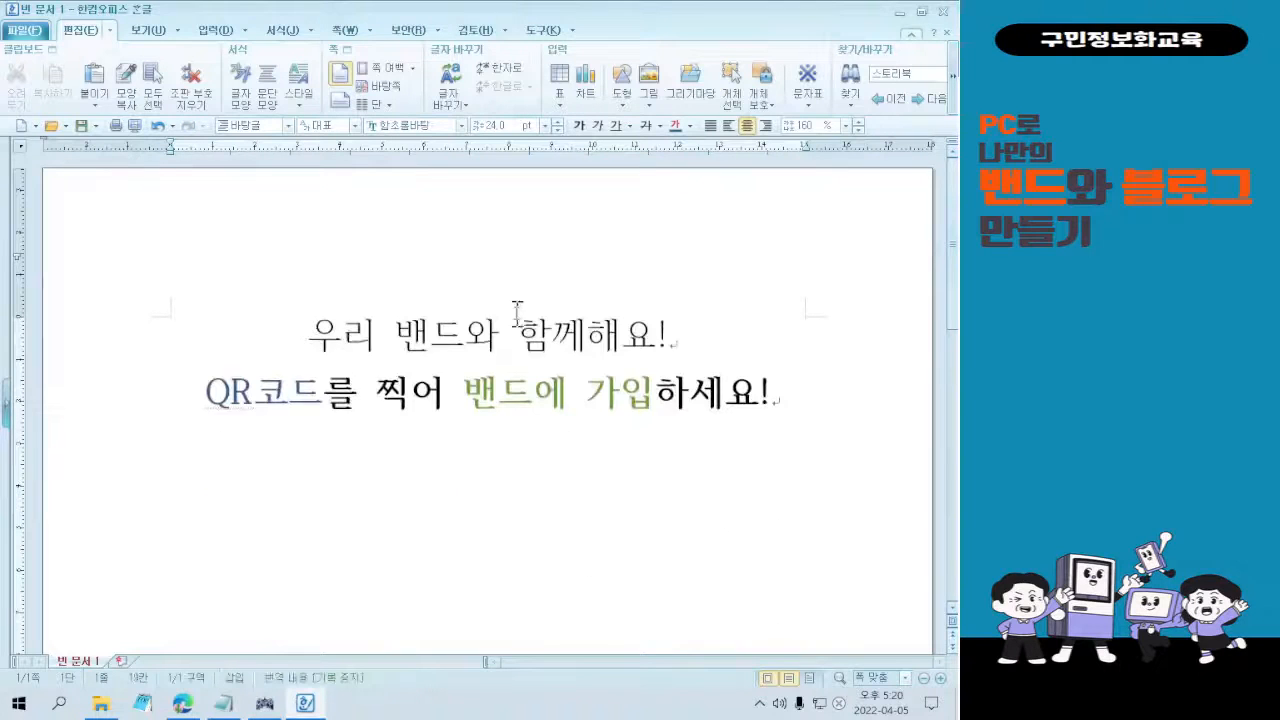
left_click(291, 336)
key("Return")
key("Return")
key("Return")
key("Return")
key("Return")
key("Return")
key("Return")
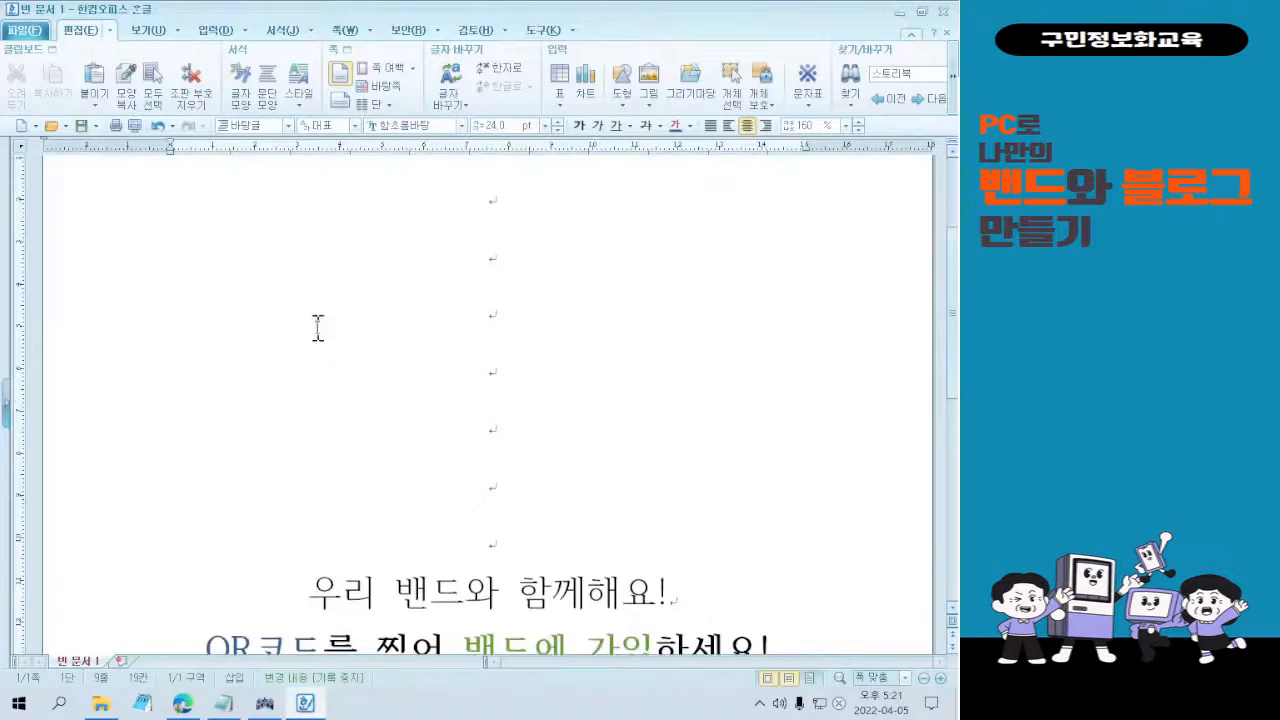
Place the insertion point on the last blank line above the invitation.
left_click(490, 524)
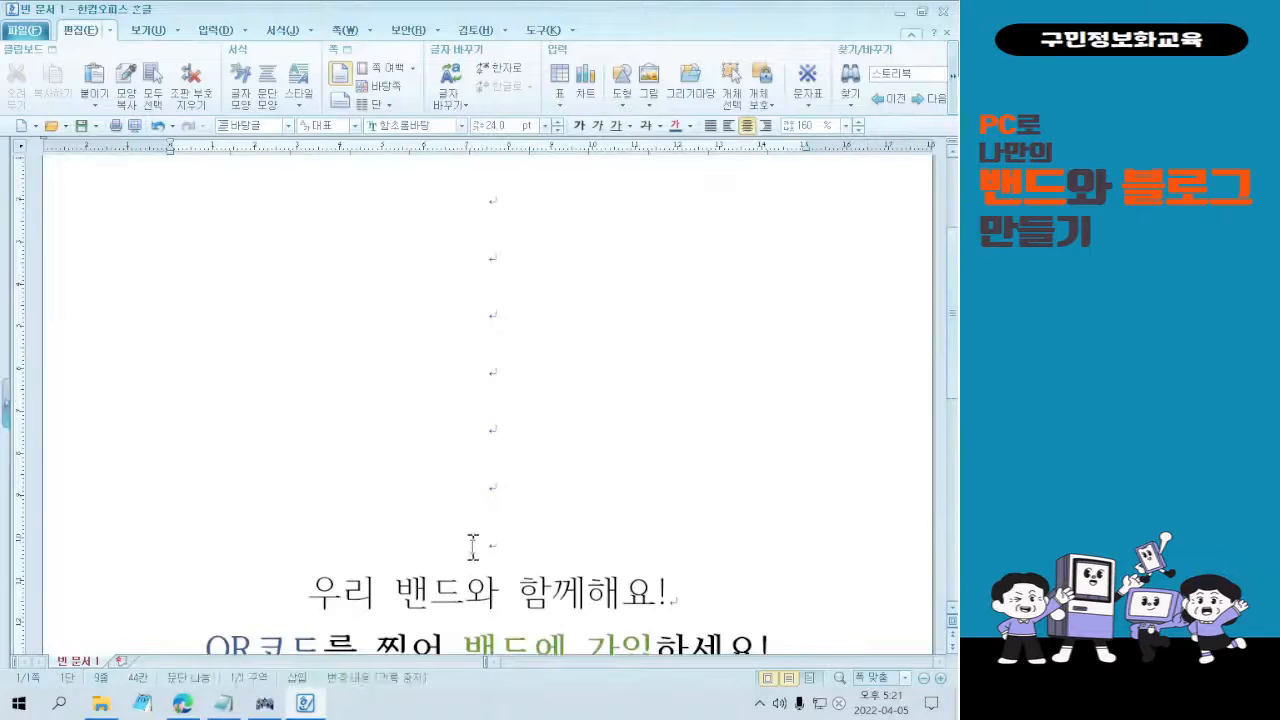
scroll(488, 428, "up", 3)
scroll(488, 428, "down", 3)
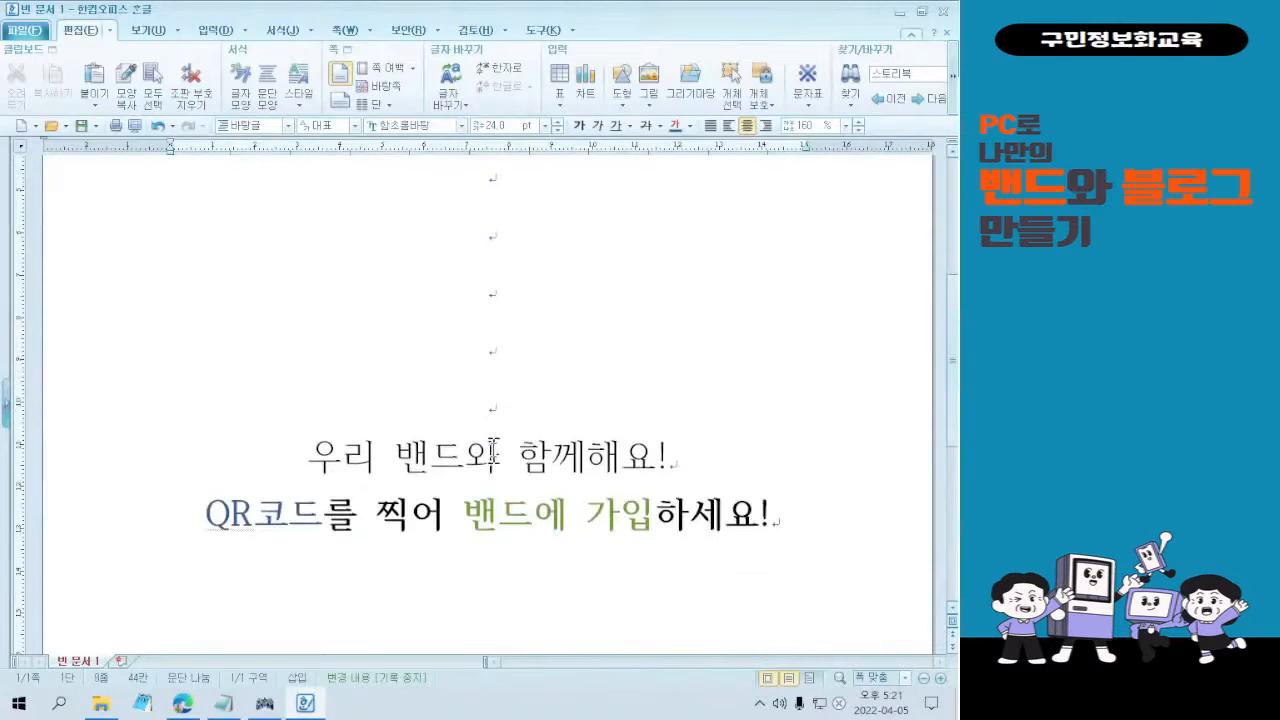
left_click(309, 450)
left_click(478, 410)
left_click(500, 401)
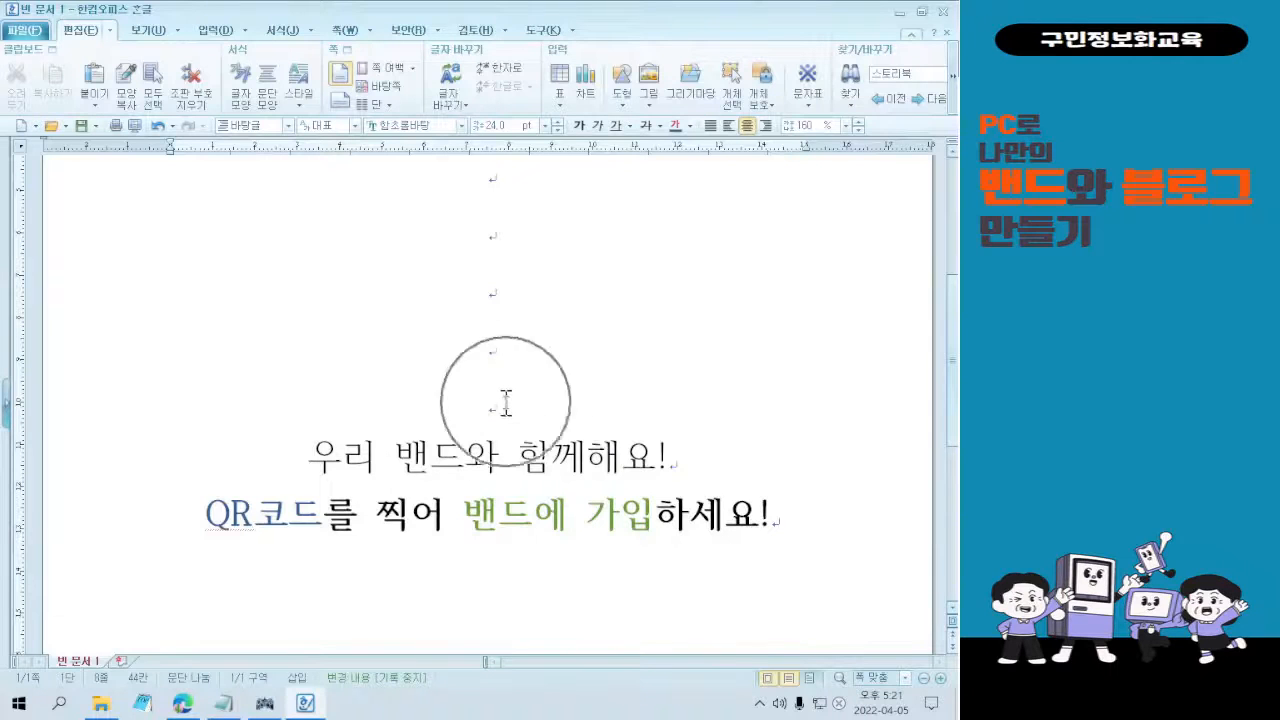
left_click(500, 401)
left_click(500, 401)
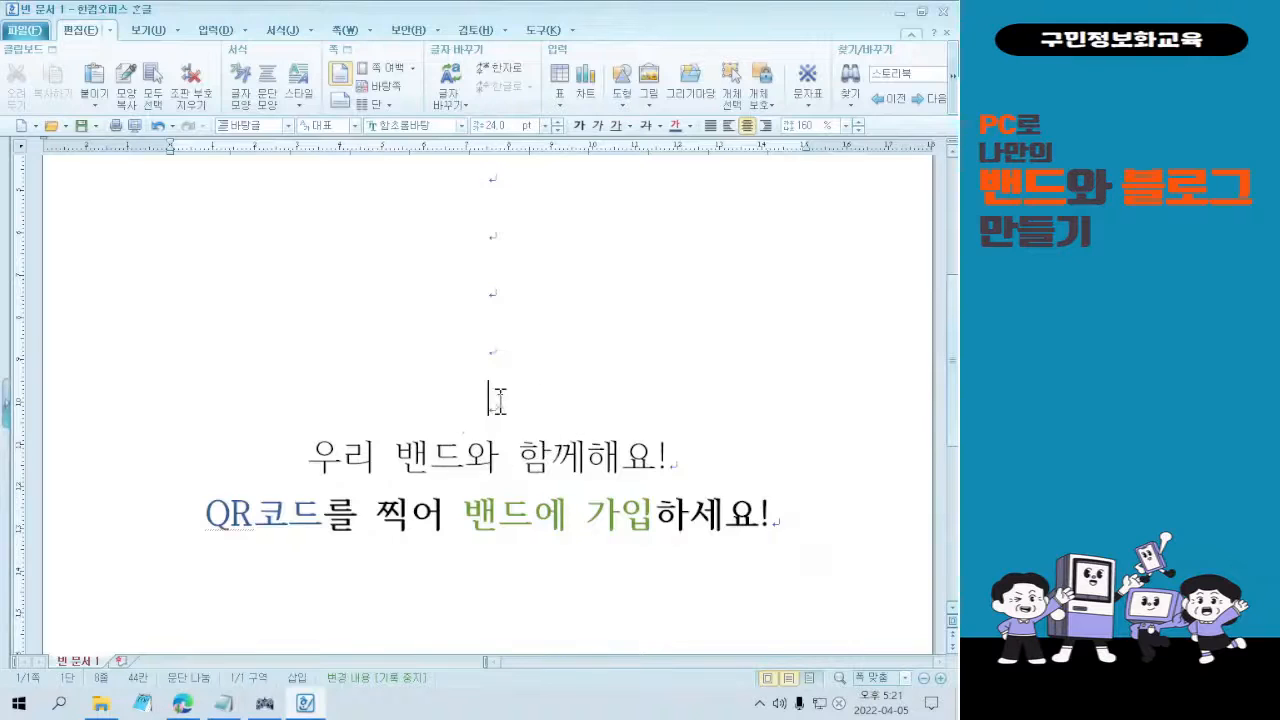
left_click(499, 401)
left_click(499, 401)
left_click(499, 401)
left_click(498, 401)
left_click(497, 400)
left_click(497, 400)
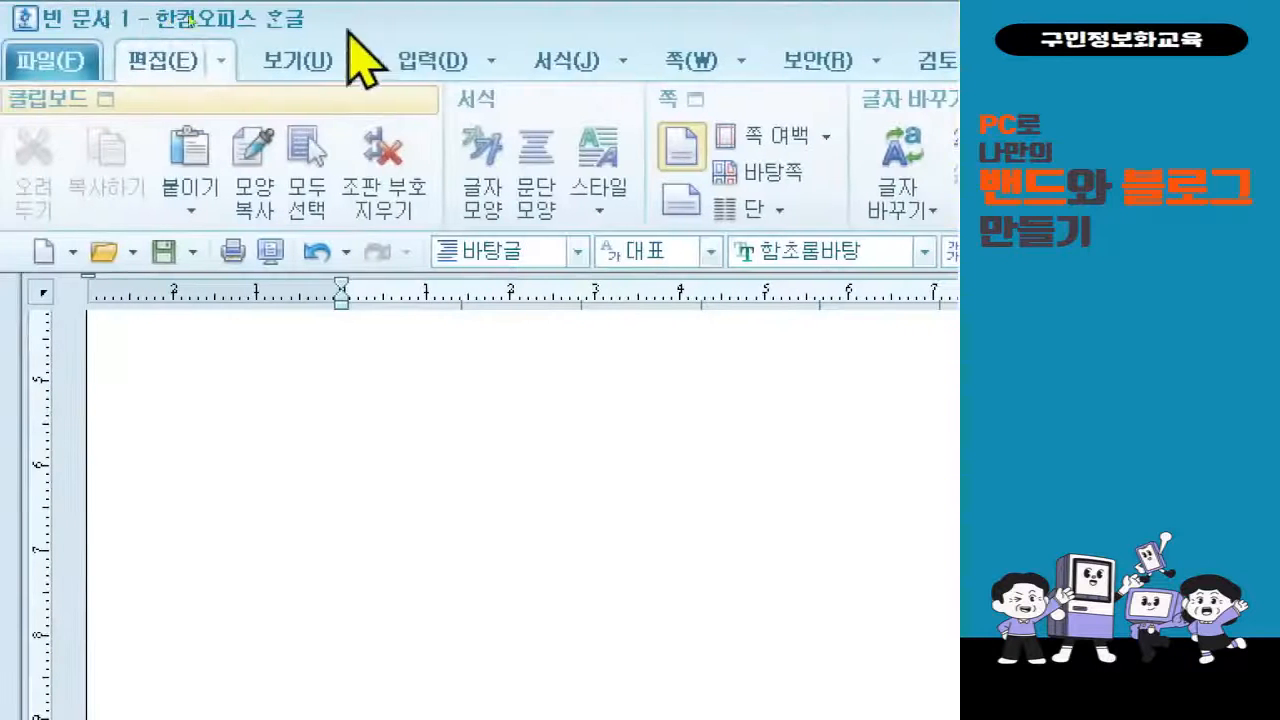
Switch the ribbon to 입력 (Insert) to reach the picture tools.
left_click(430, 60)
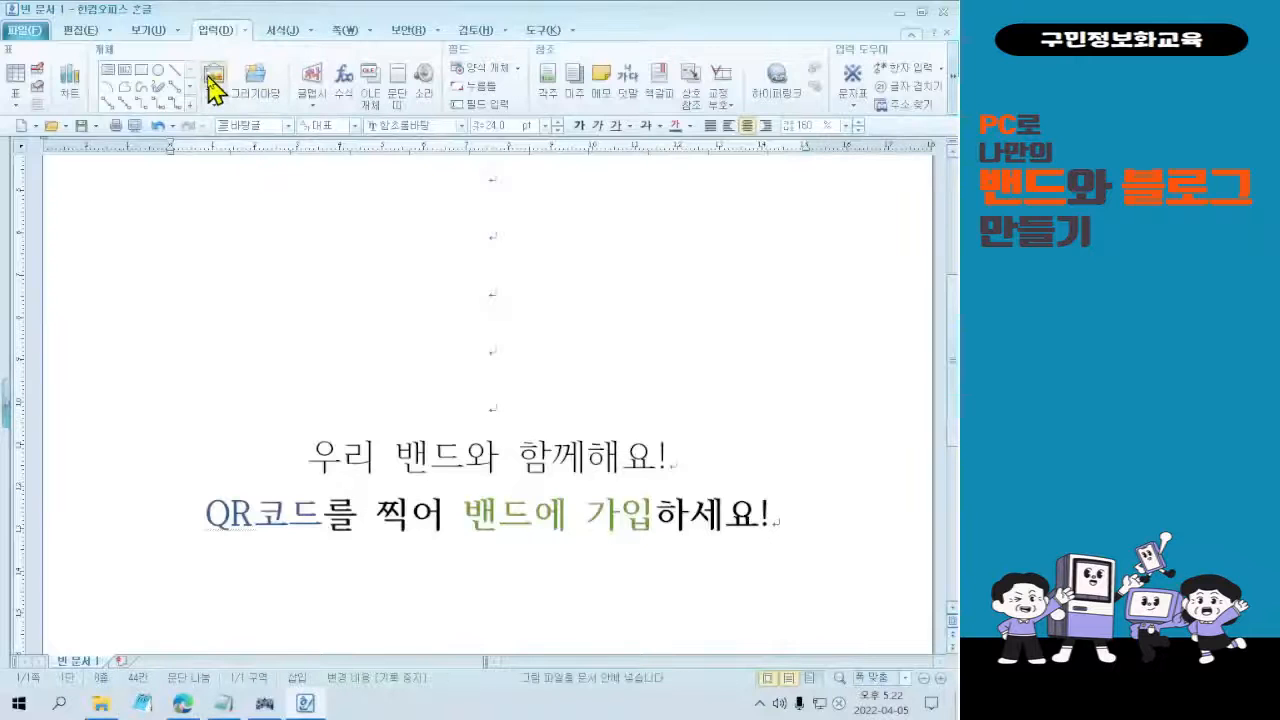
Pick the 오늘의 명언 QR image from Downloads in 그림 넣기, with 글자처럼 취급 ticked.
left_click(211, 78)
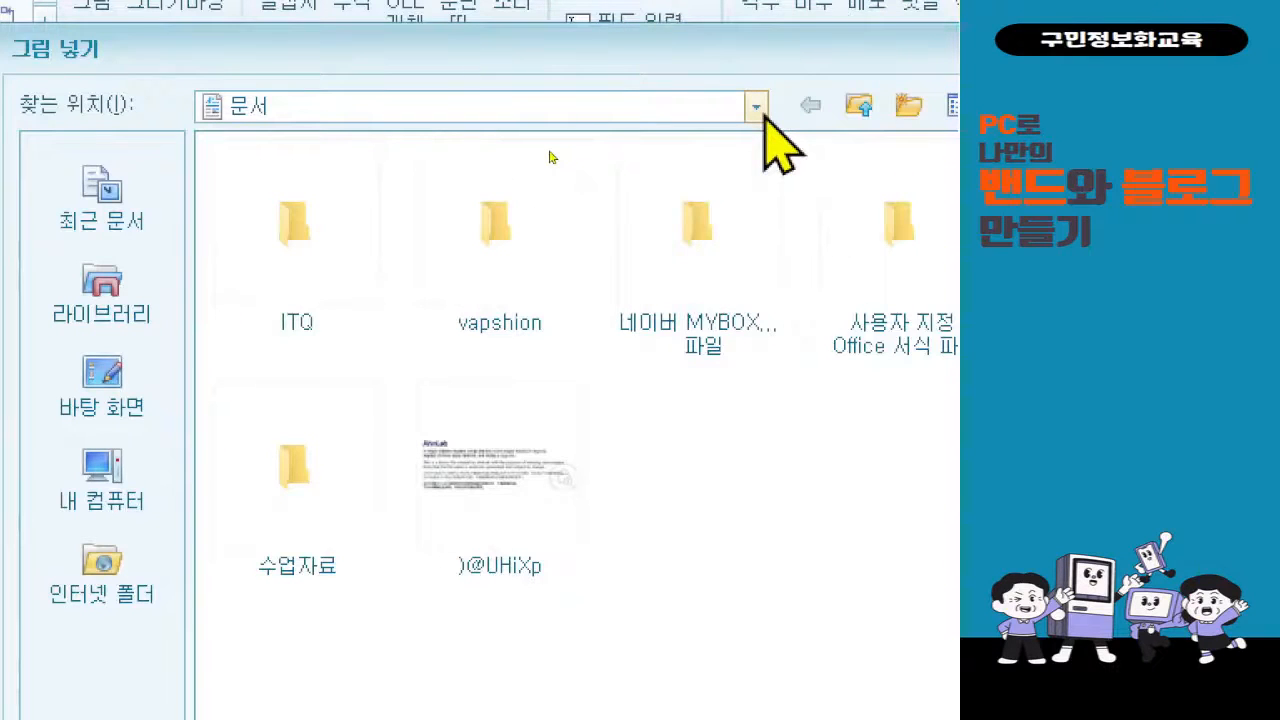
left_click(760, 110)
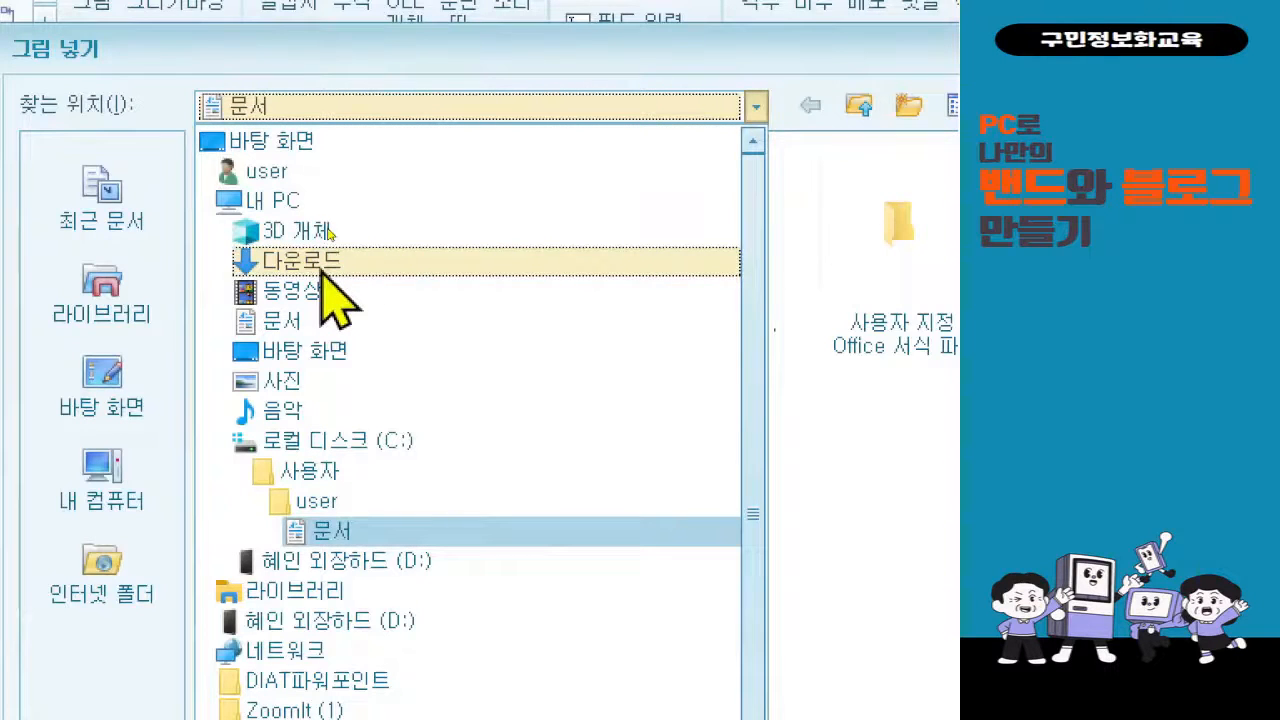
left_click(321, 262)
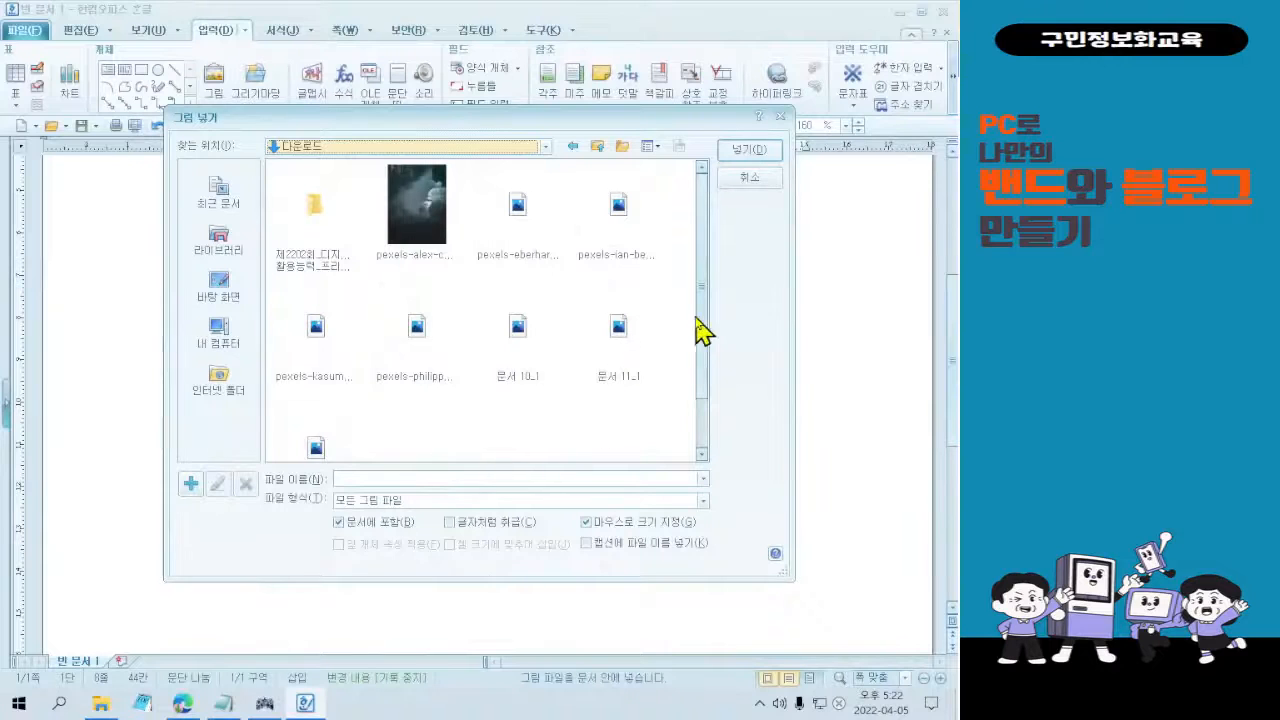
left_click_drag(699, 329, 703, 400)
left_click(335, 420)
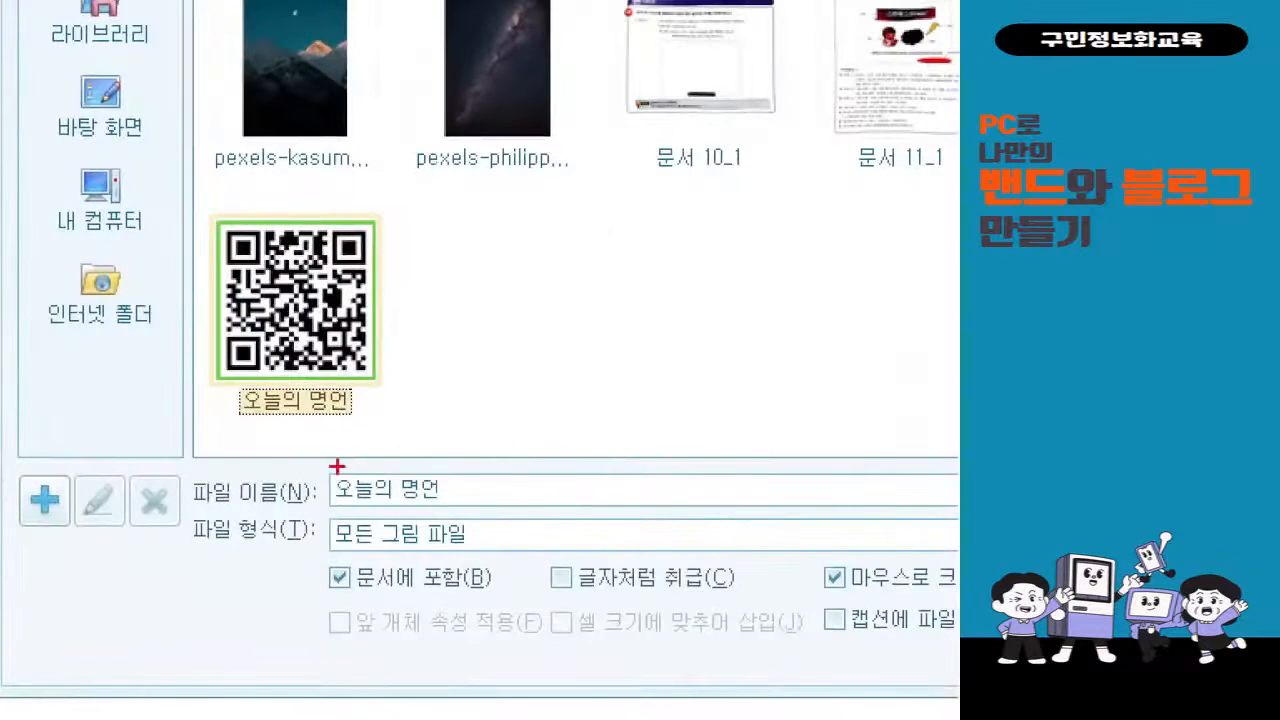
left_click_drag(264, 337, 372, 457)
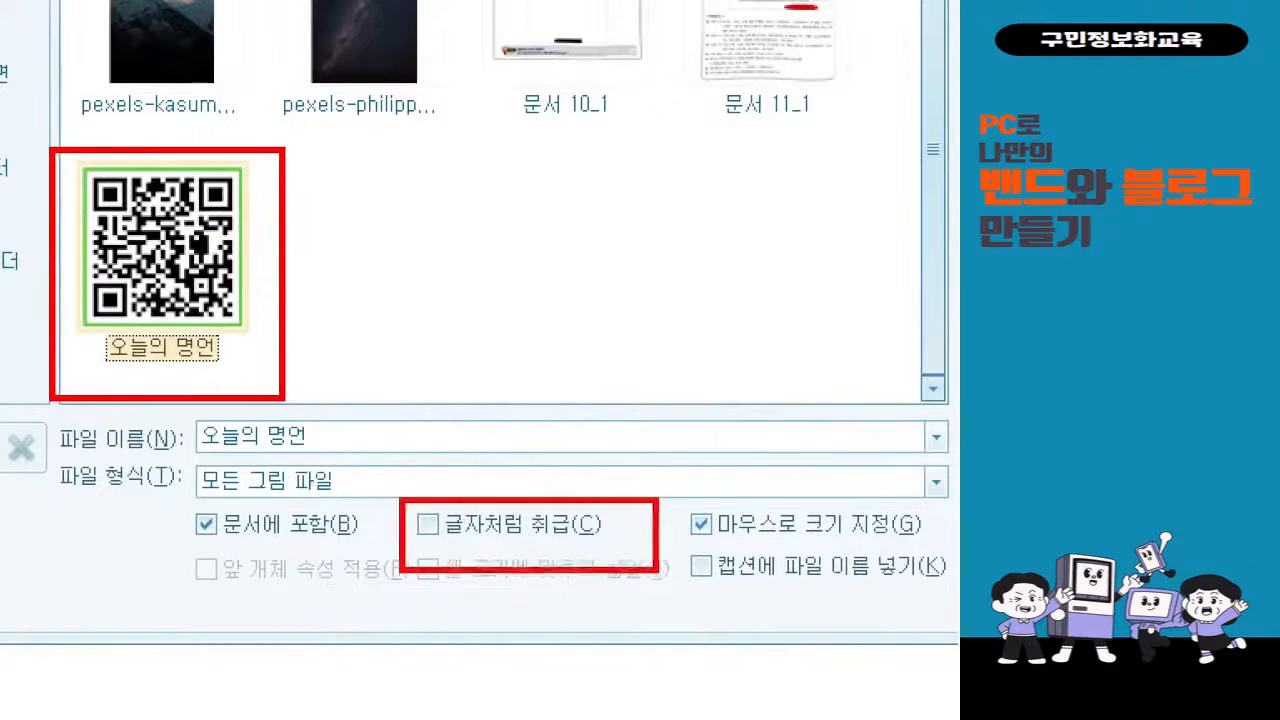
left_click_drag(402, 465, 456, 450)
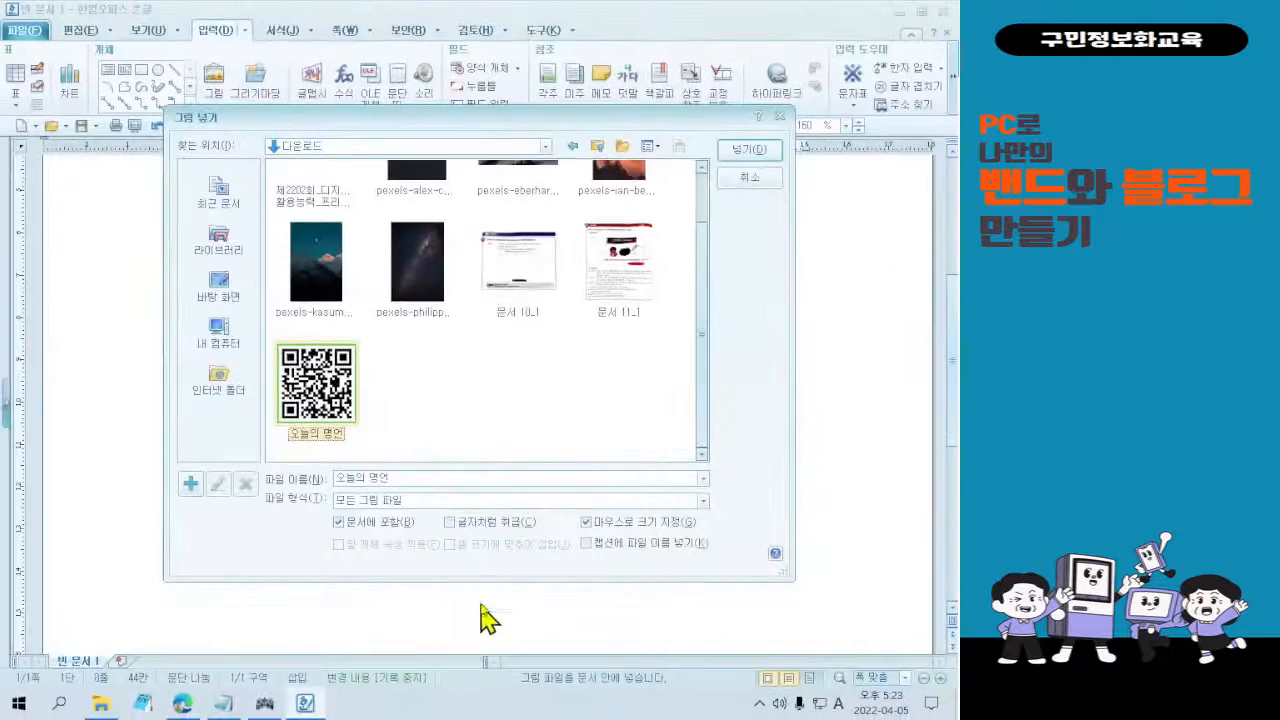
left_click(437, 527)
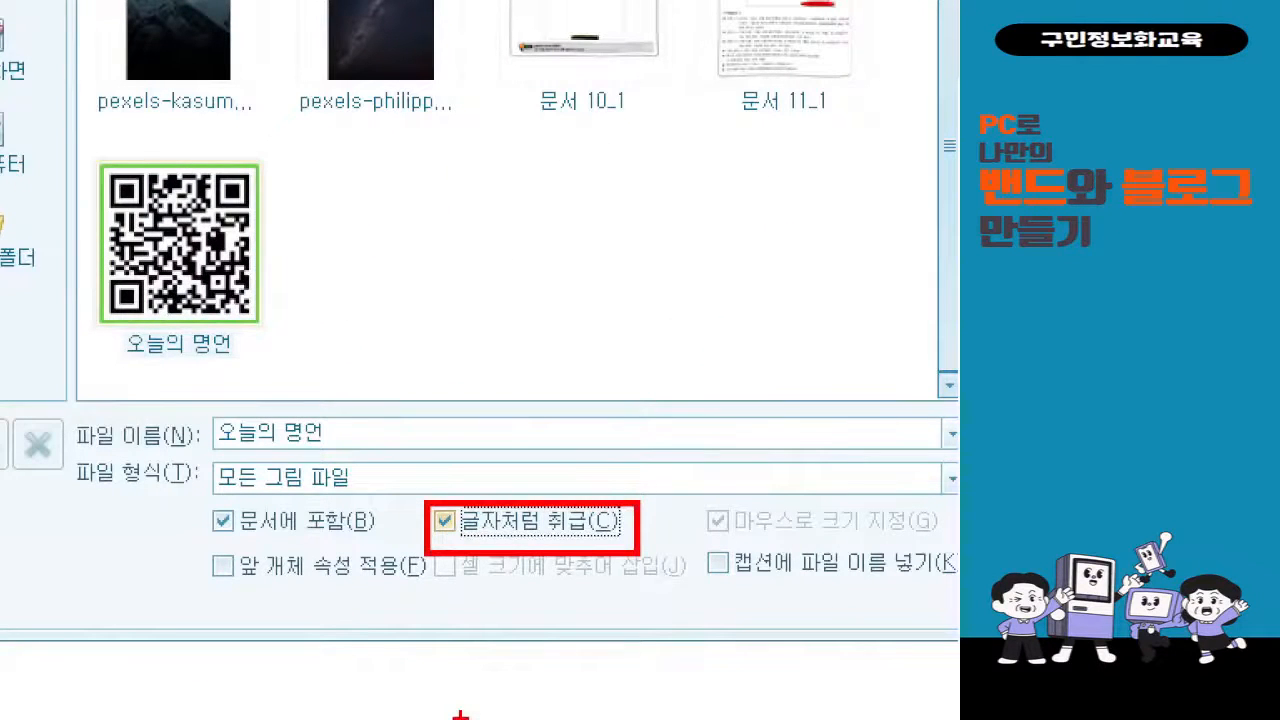
mouse_move(136, 146)
left_mouse_down()
mouse_move(214, 160)
mouse_move(275, 57)
left_mouse_up()
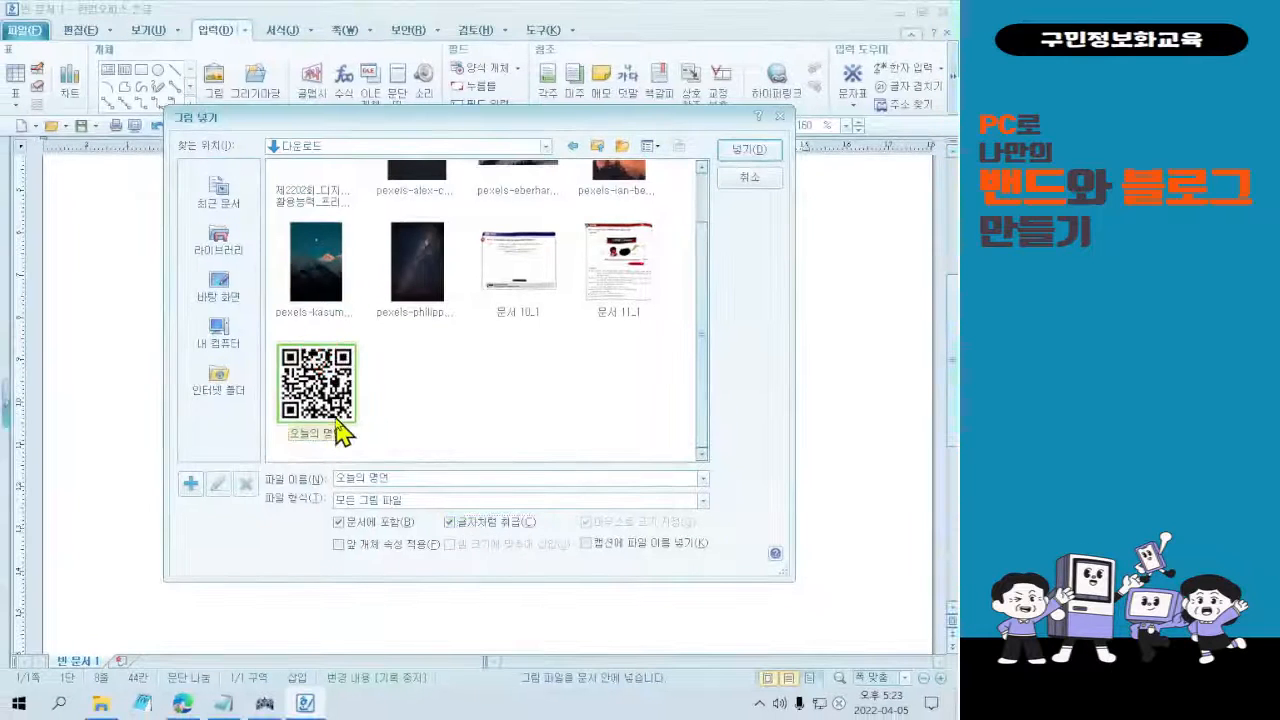
Insert the 오늘의 명언 QR code picture into the document above the invitation.
double_click(214, 318)
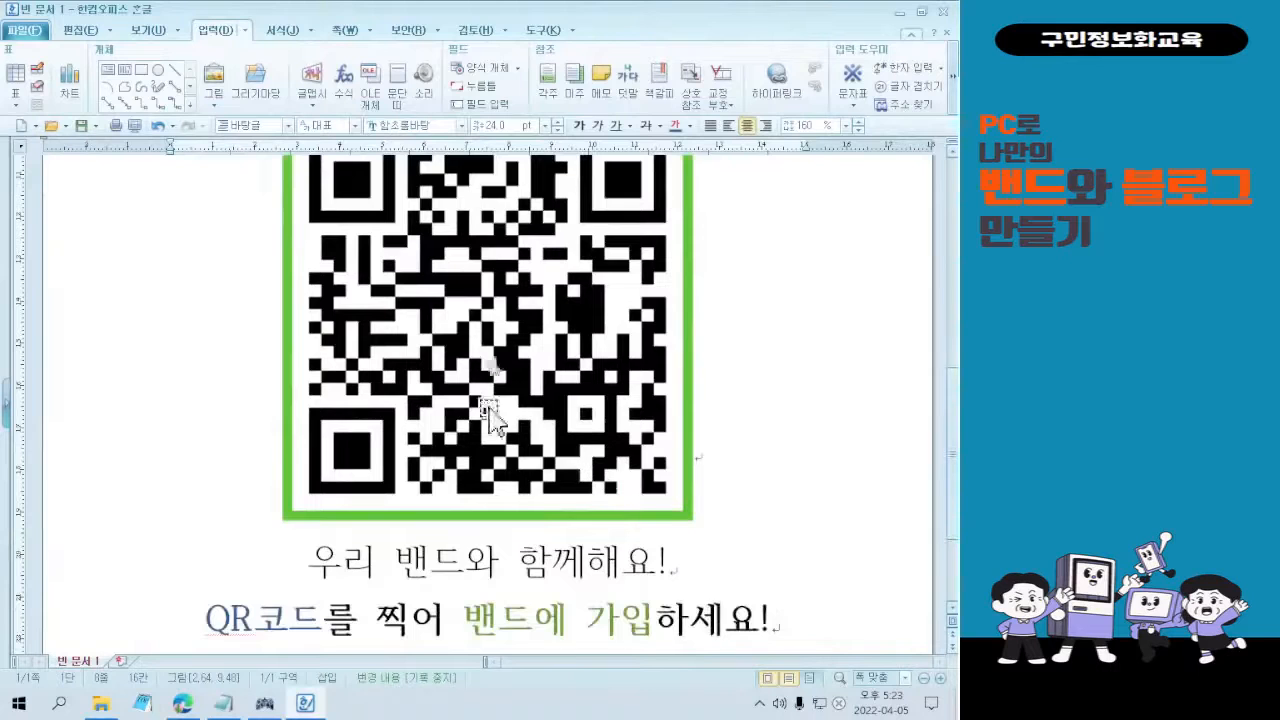
scroll(608, 423, "up", 3)
scroll(558, 432, "down", 5)
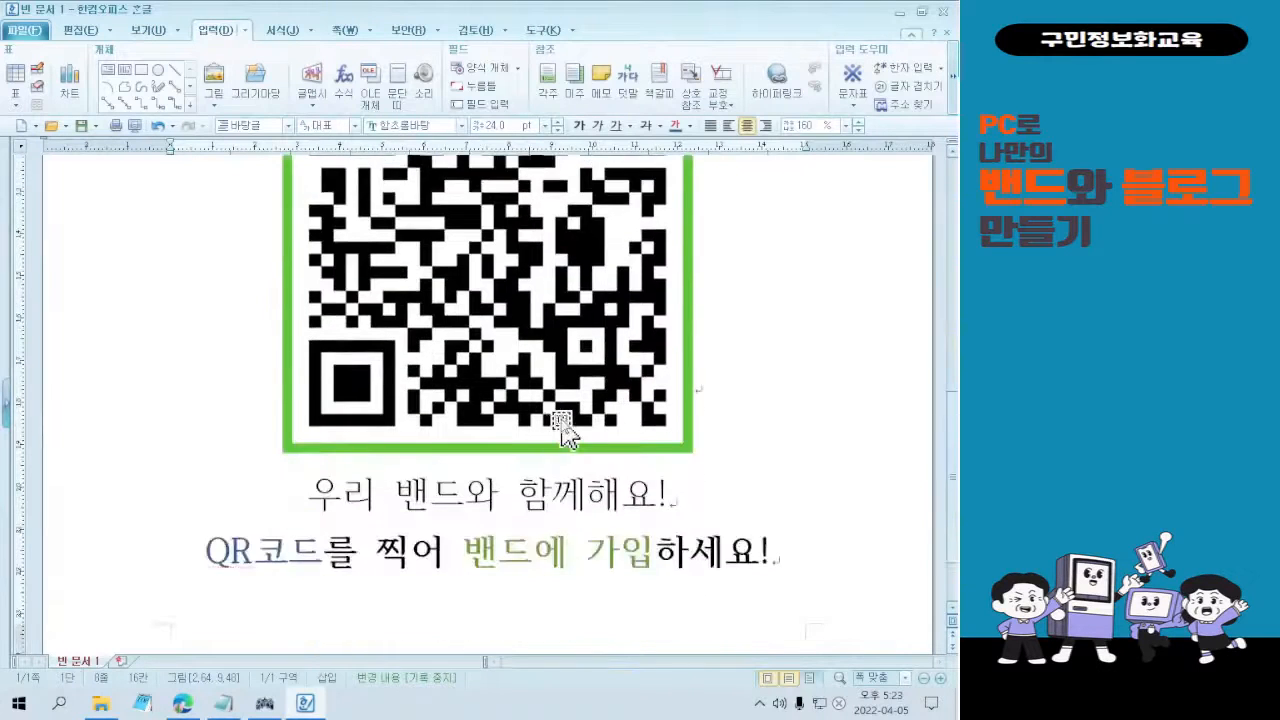
scroll(578, 418, "up", 3)
scroll(578, 415, "up", 12)
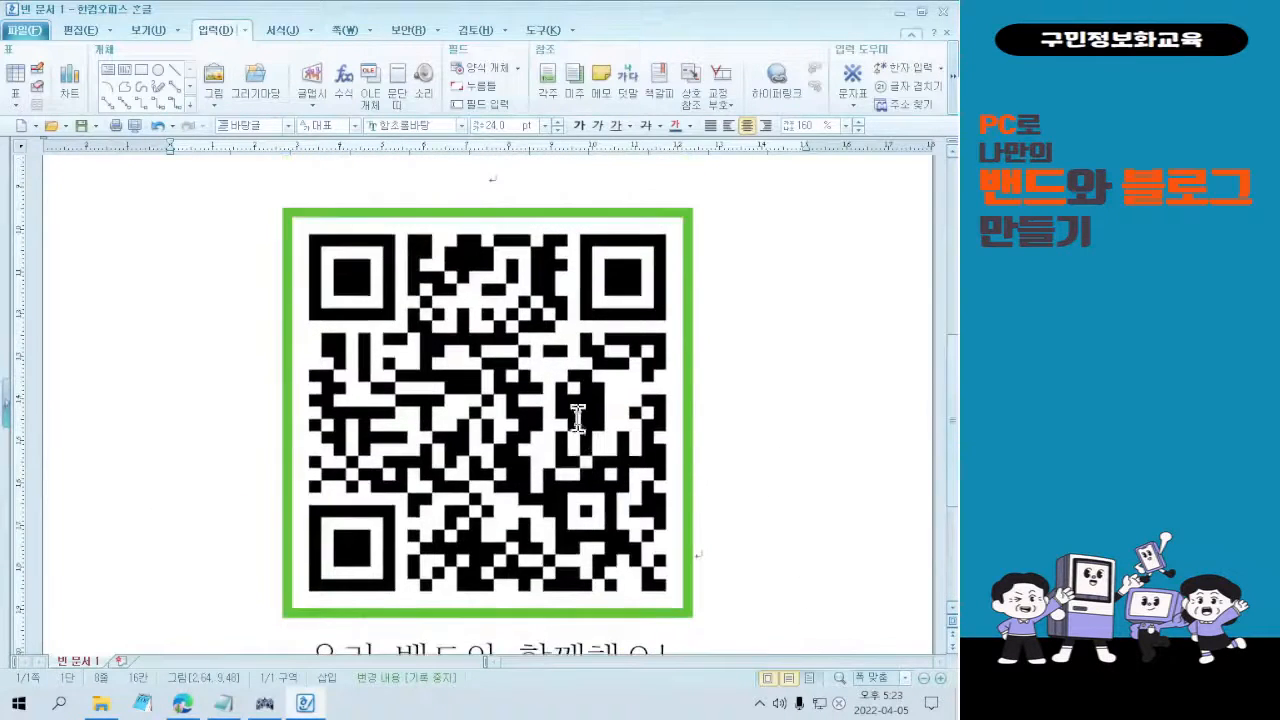
scroll(582, 414, "down", 11)
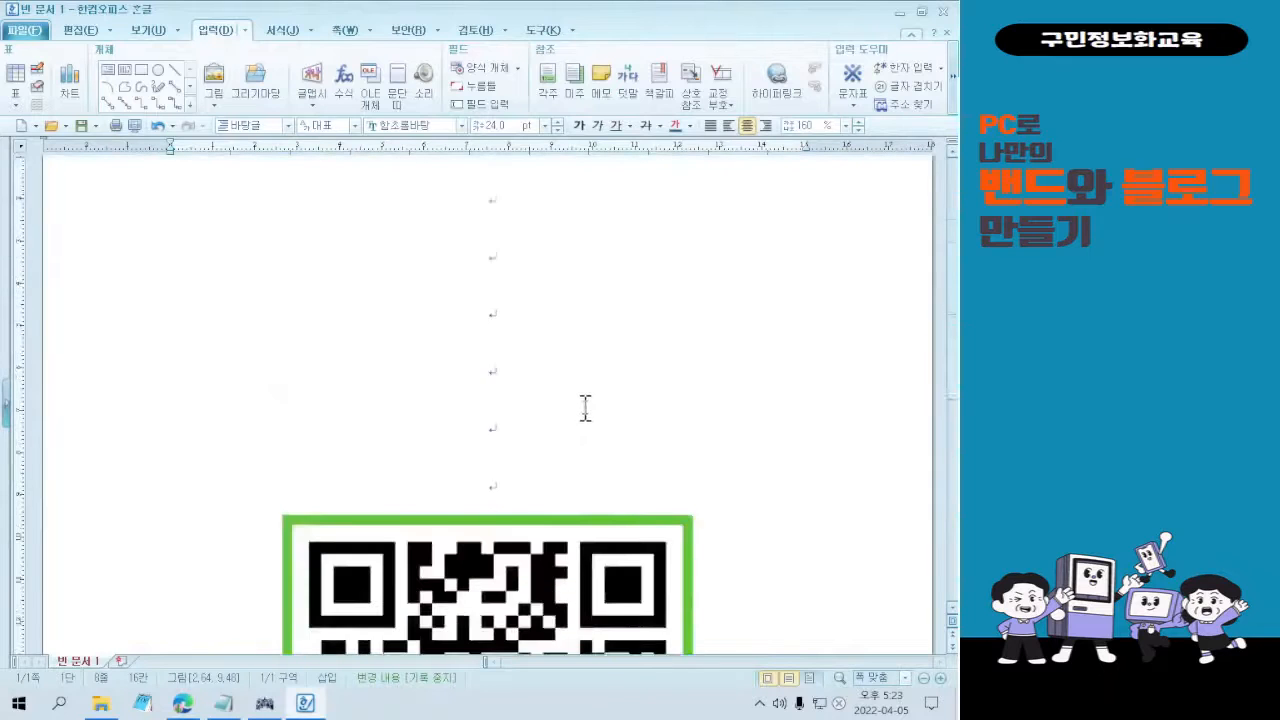
scroll(590, 418, "down", 1)
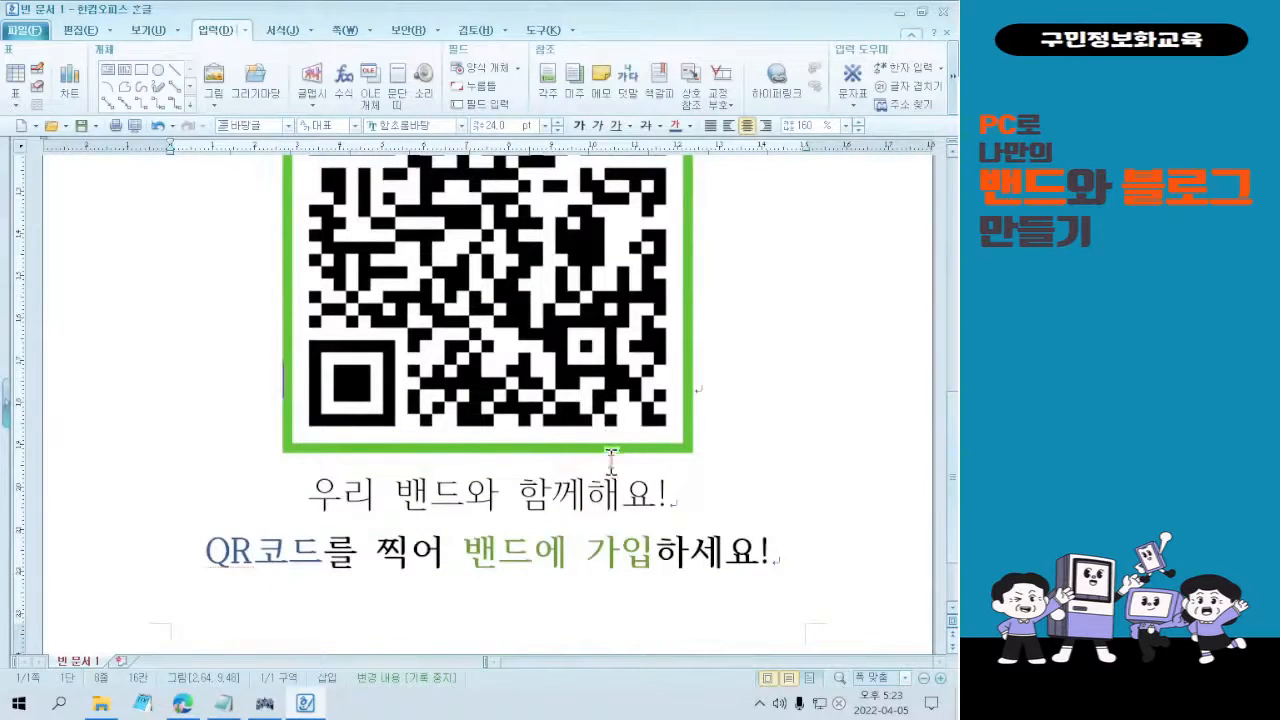
scroll(605, 462, "up", 4)
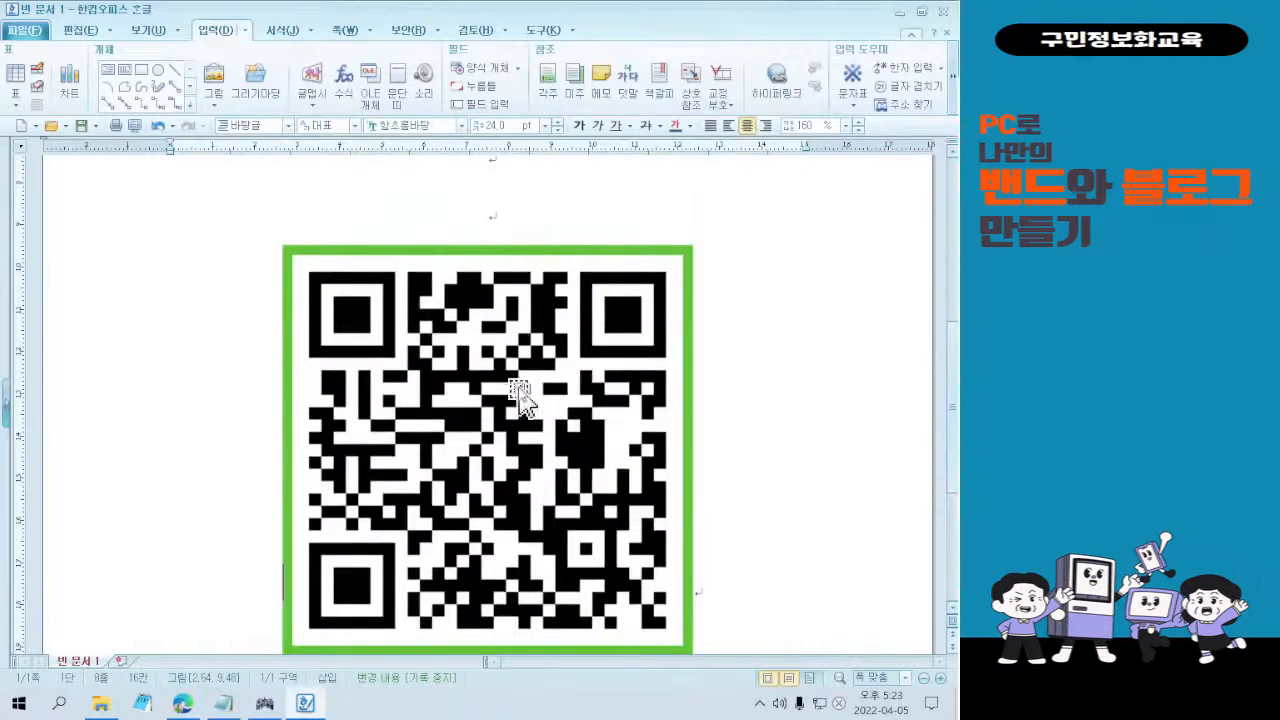
scroll(520, 395, "up", 3)
Delete the empty lines above the QR code with Backspace.
left_click(499, 338)
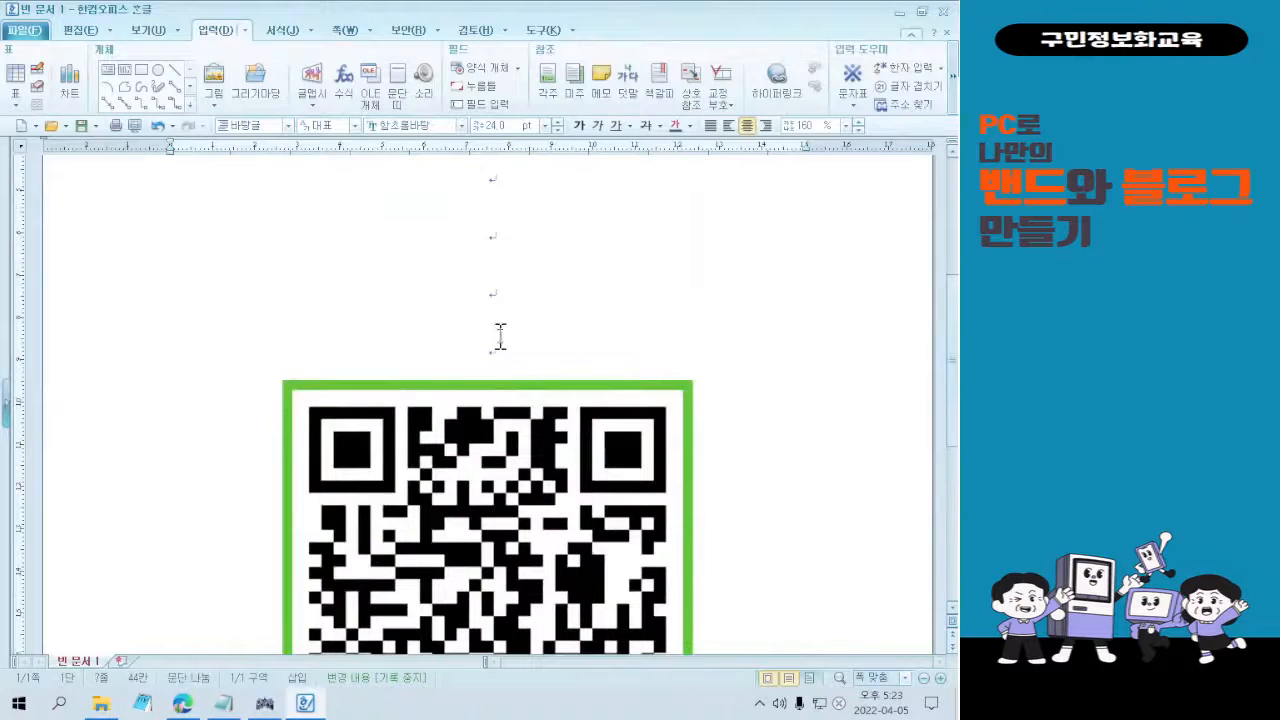
key("ctrl")
key("ctrl")
key("ctrl")
key("ctrl")
key("ctrl")
left_click(818, 672)
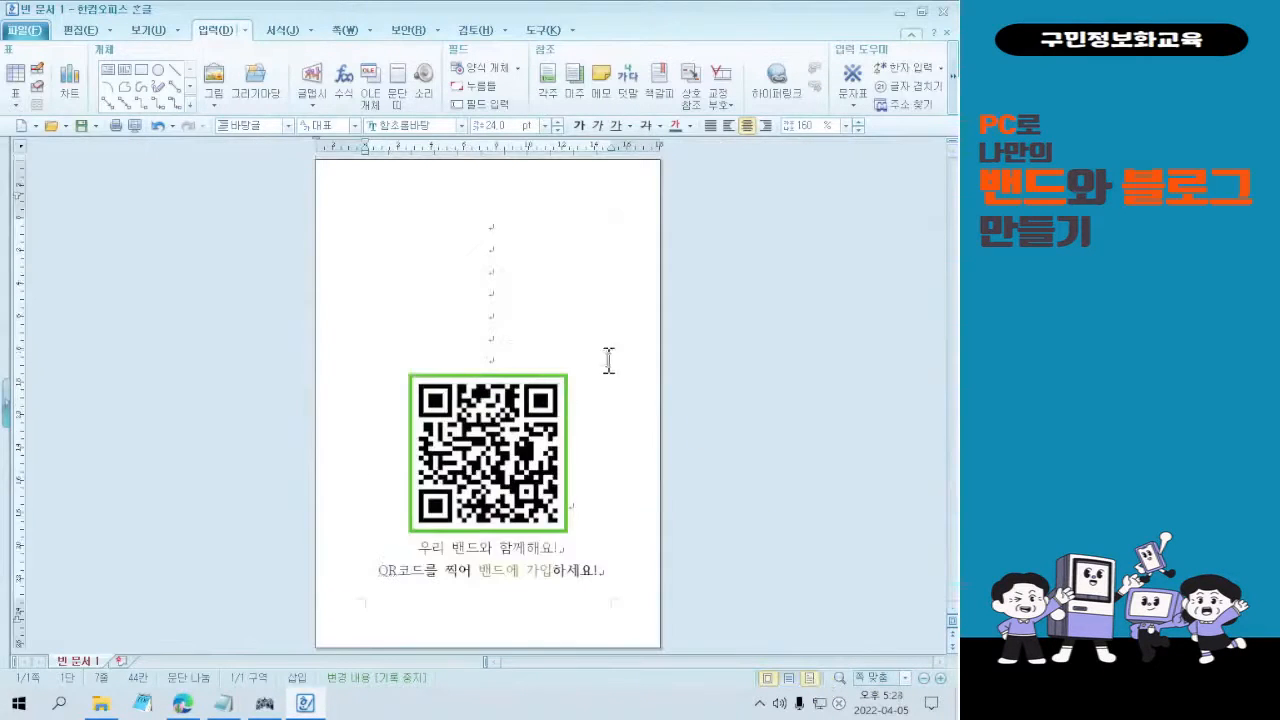
key("BackSpace")
key("BackSpace")
key("BackSpace")
key("BackSpace")
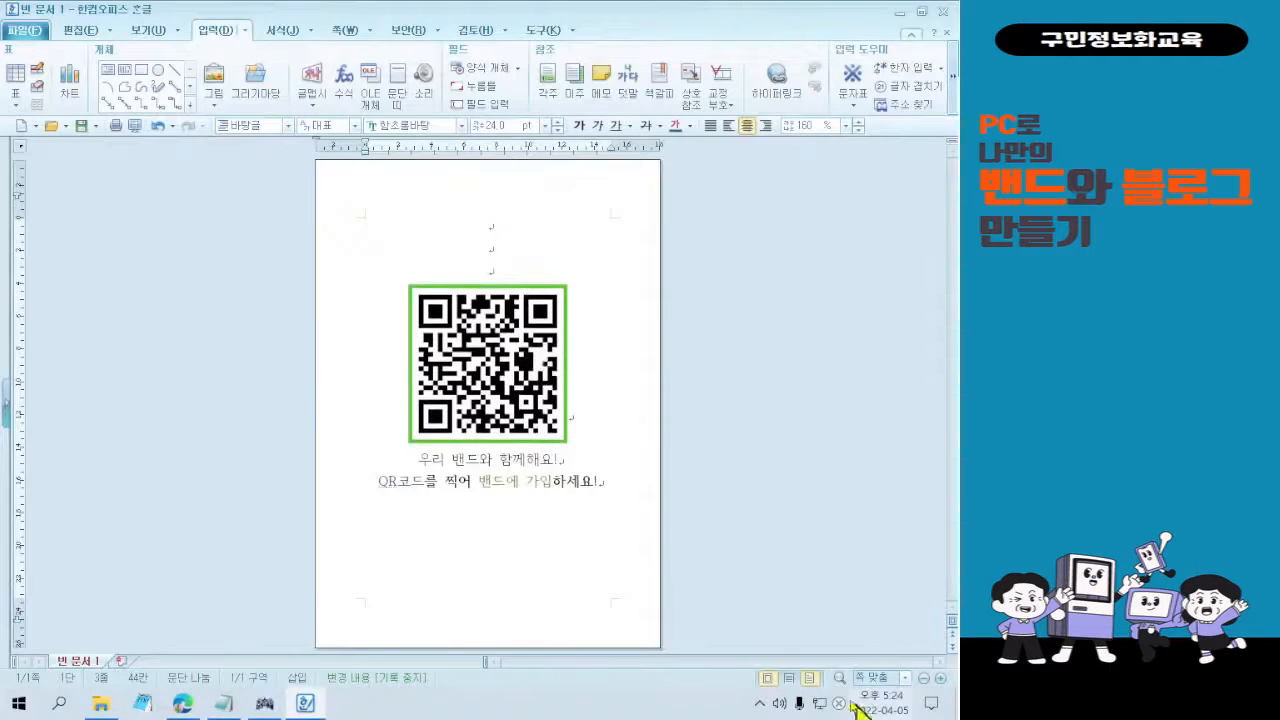
left_click(789, 679)
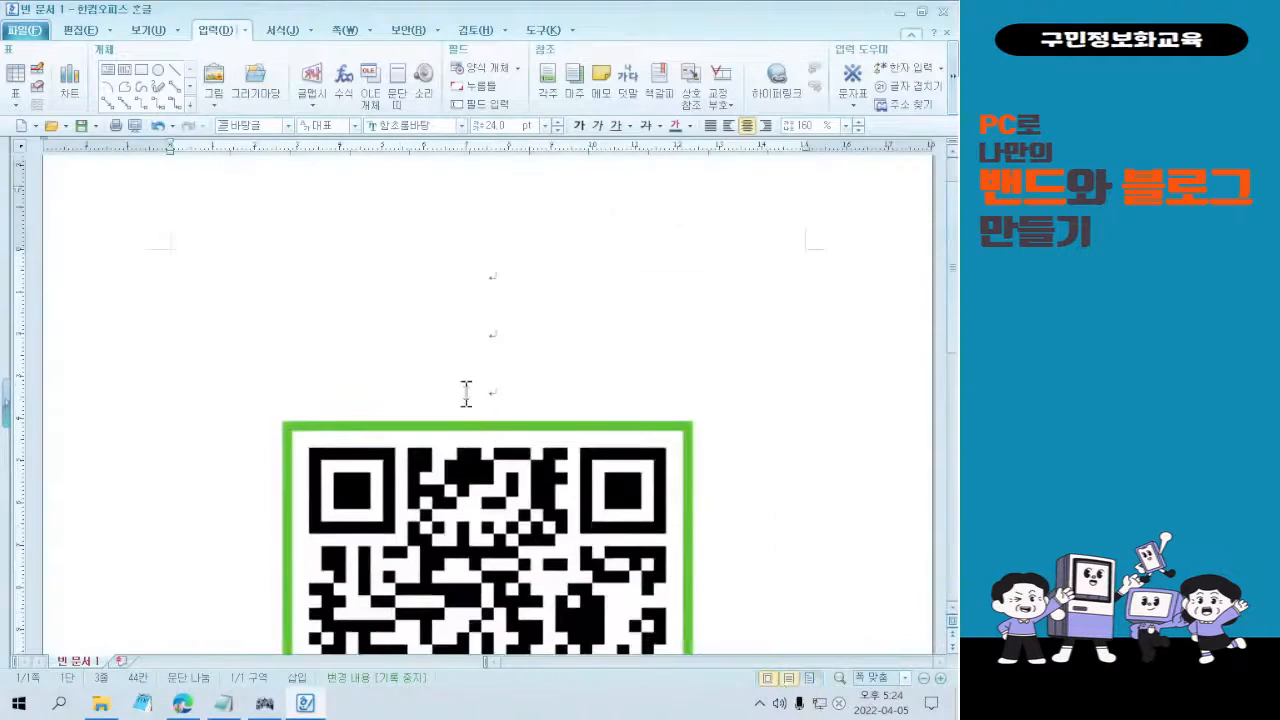
left_click(466, 378)
left_click(466, 380)
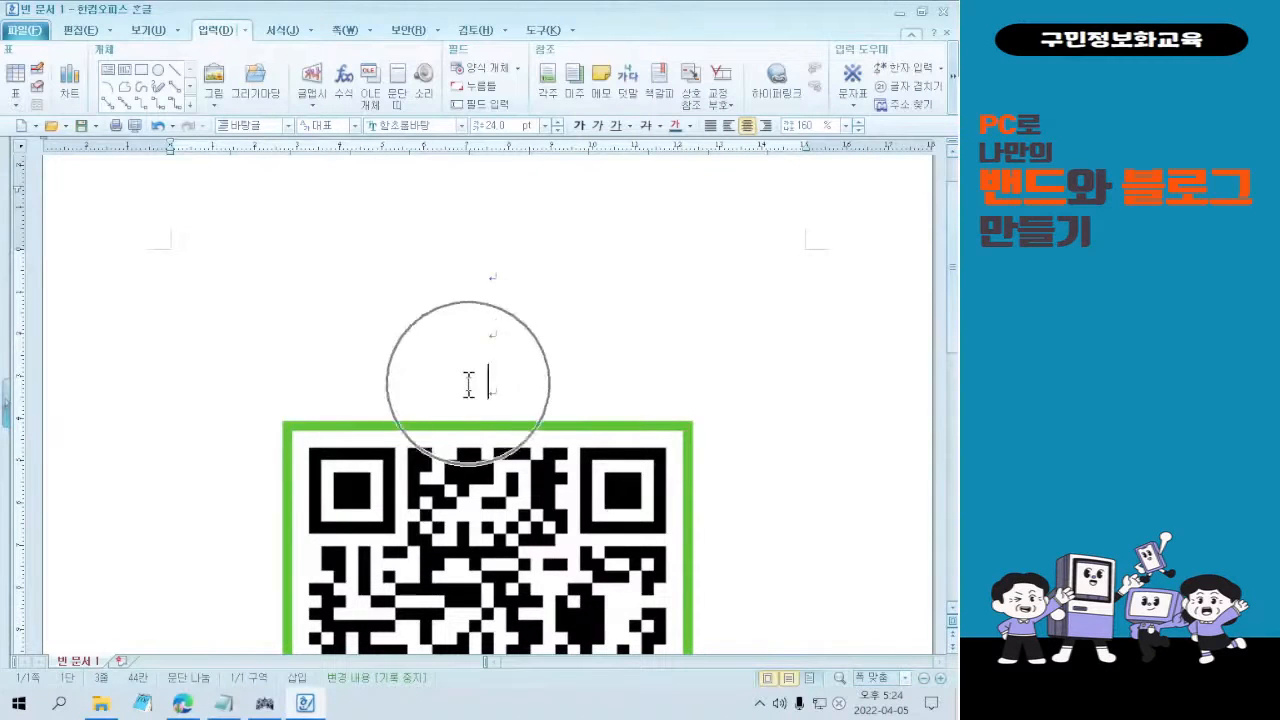
left_click(265, 703)
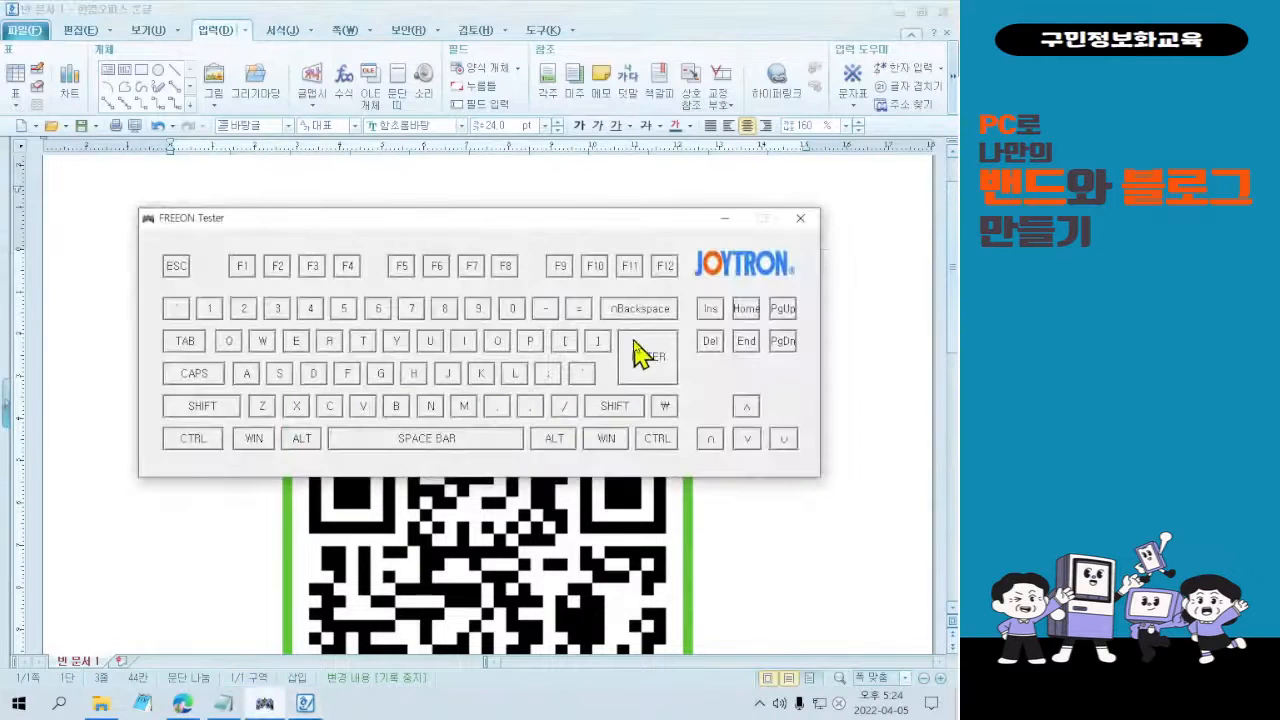
key("BackSpace")
key("BackSpace")
key("BackSpace")
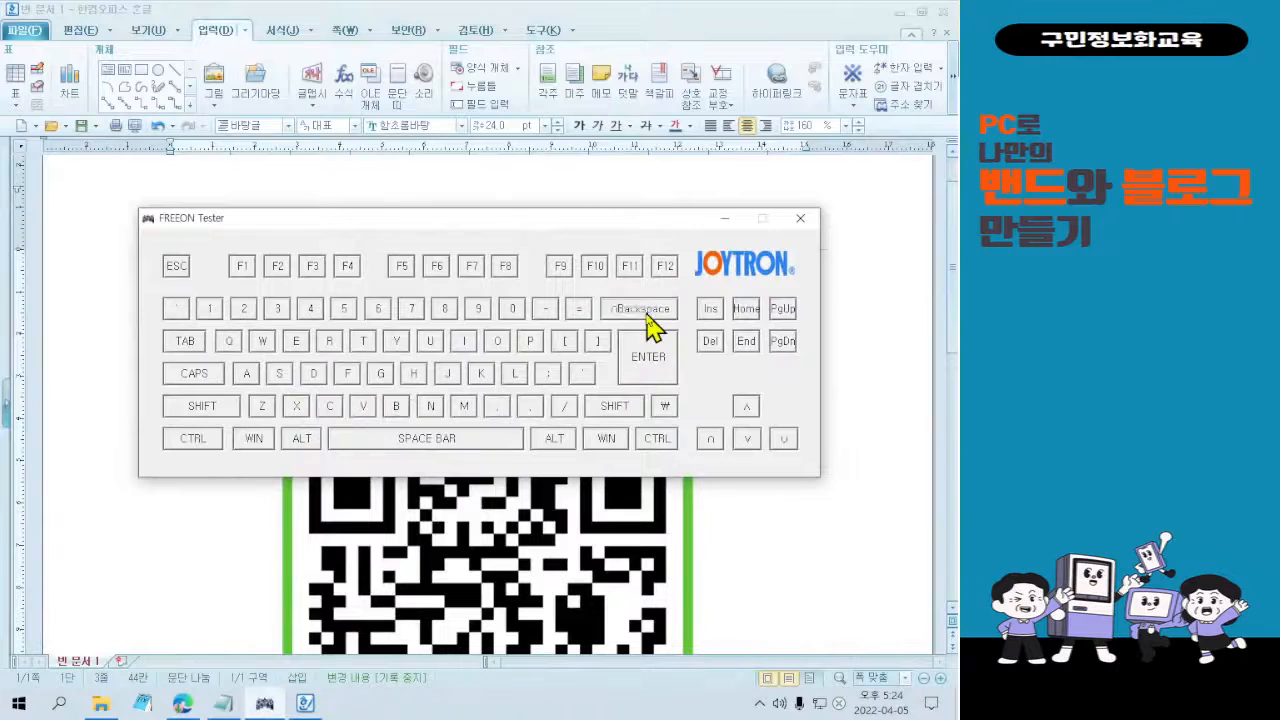
key("BackSpace")
key("BackSpace")
Bring the Hangul document in front of the keyboard tester and check the full-page layout.
left_click(654, 12)
scroll(631, 528, "down", 6)
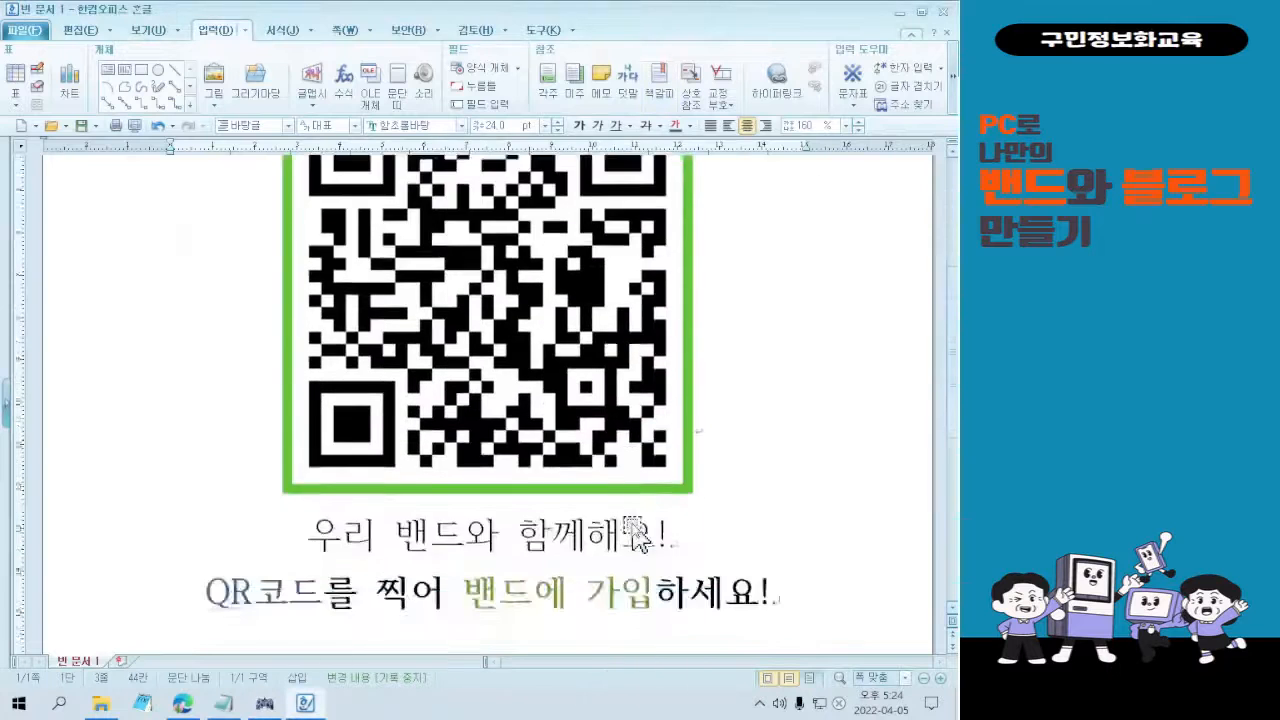
scroll(640, 530, "down", 2)
scroll(660, 535, "up", 3)
scroll(670, 555, "down", 5)
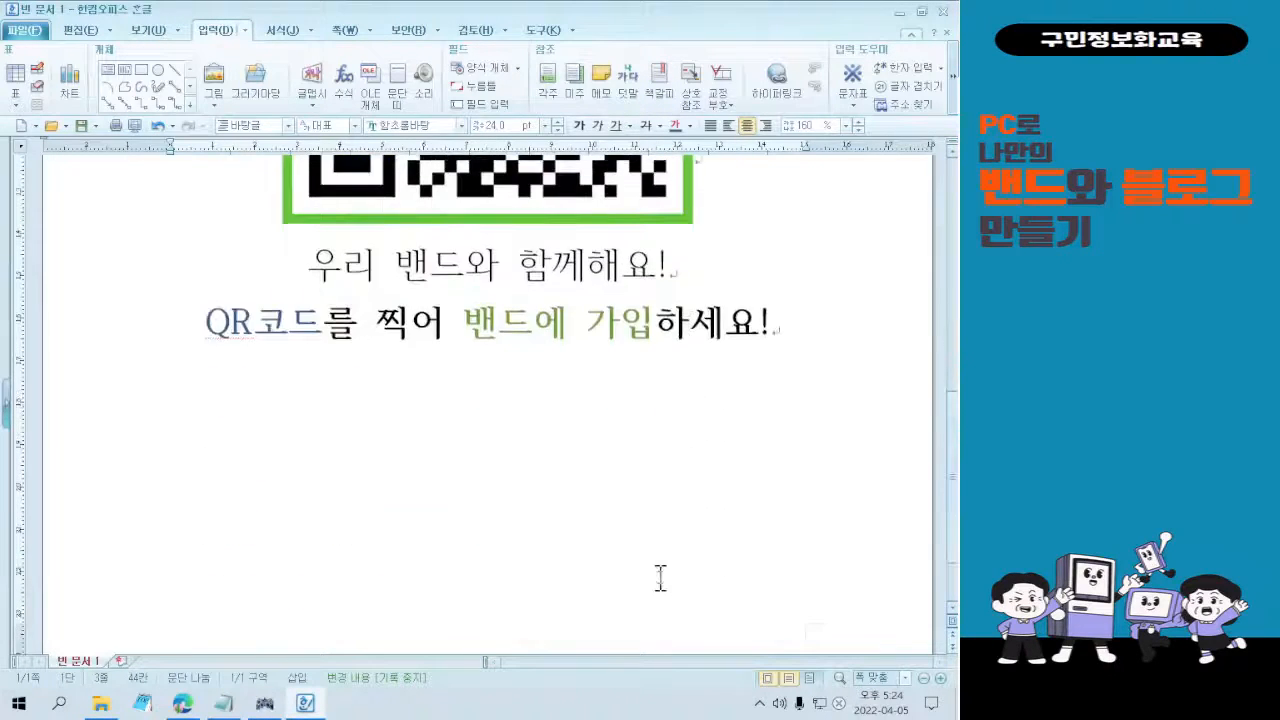
scroll(660, 578, "up", 1)
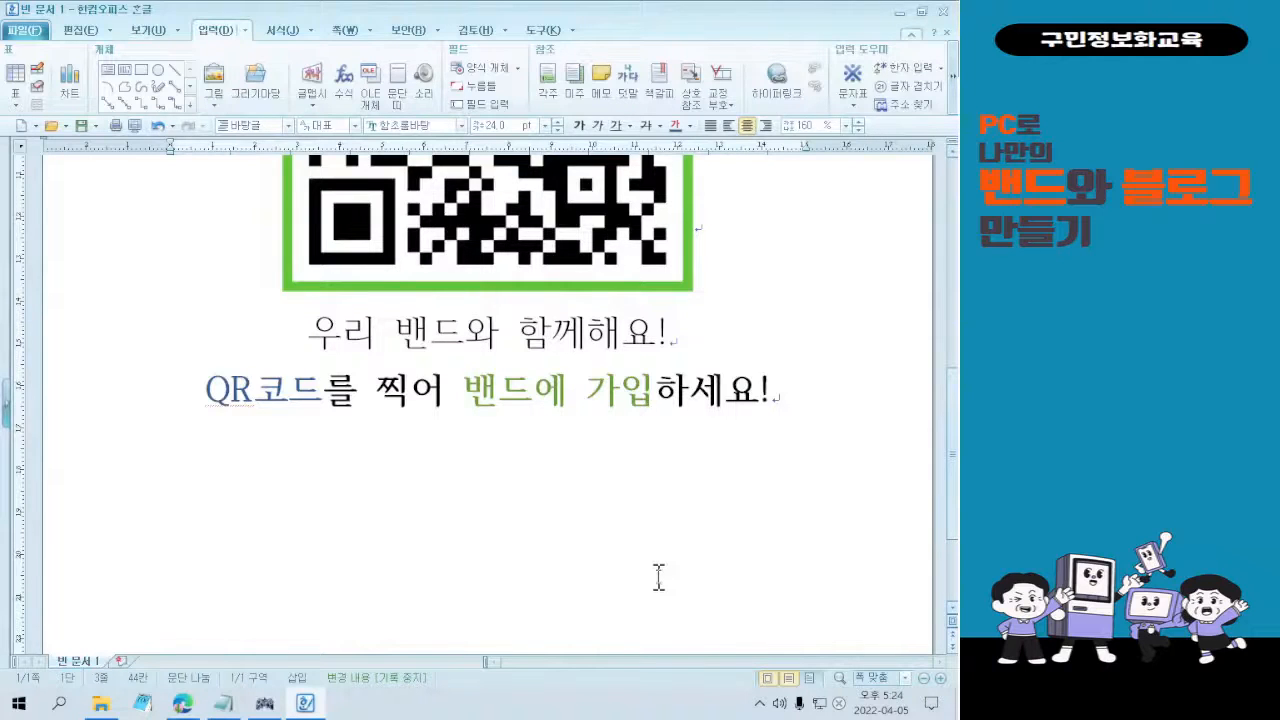
left_click(810, 679)
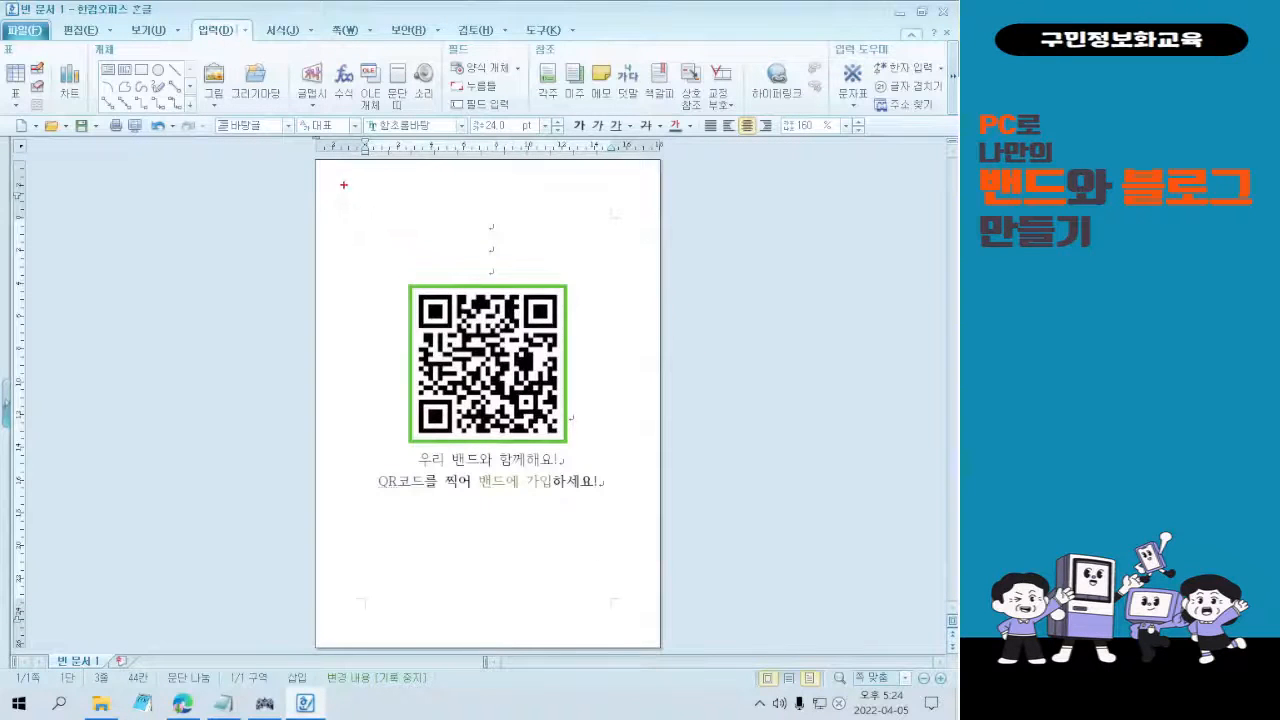
mouse_move(341, 184)
left_mouse_down()
mouse_move(628, 582)
mouse_move(637, 620)
left_mouse_up()
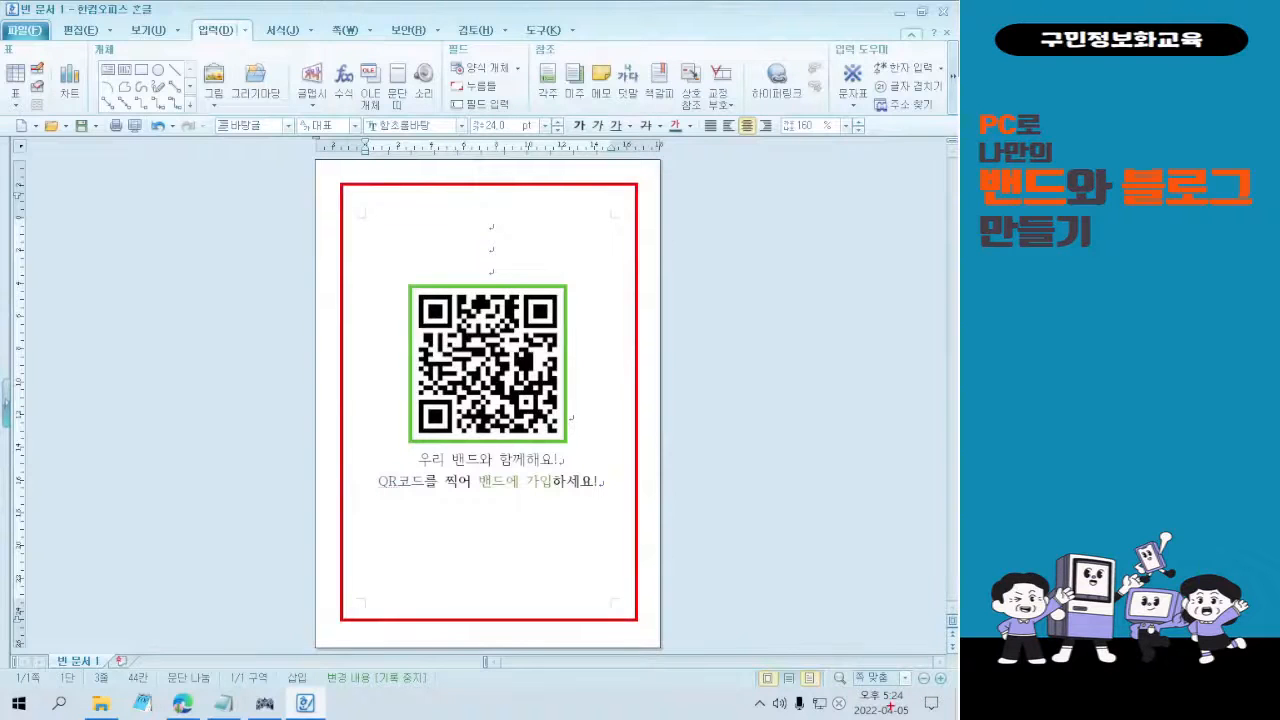
left_click(789, 678)
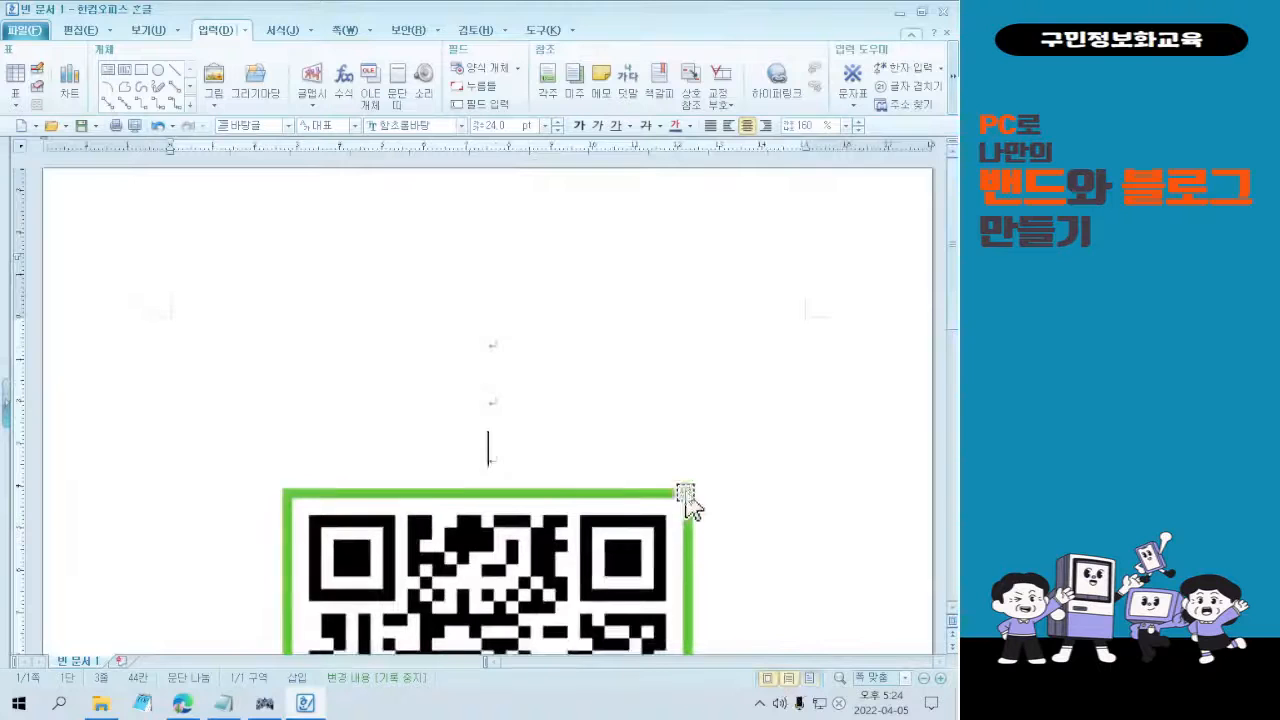
scroll(687, 512, "down", 5)
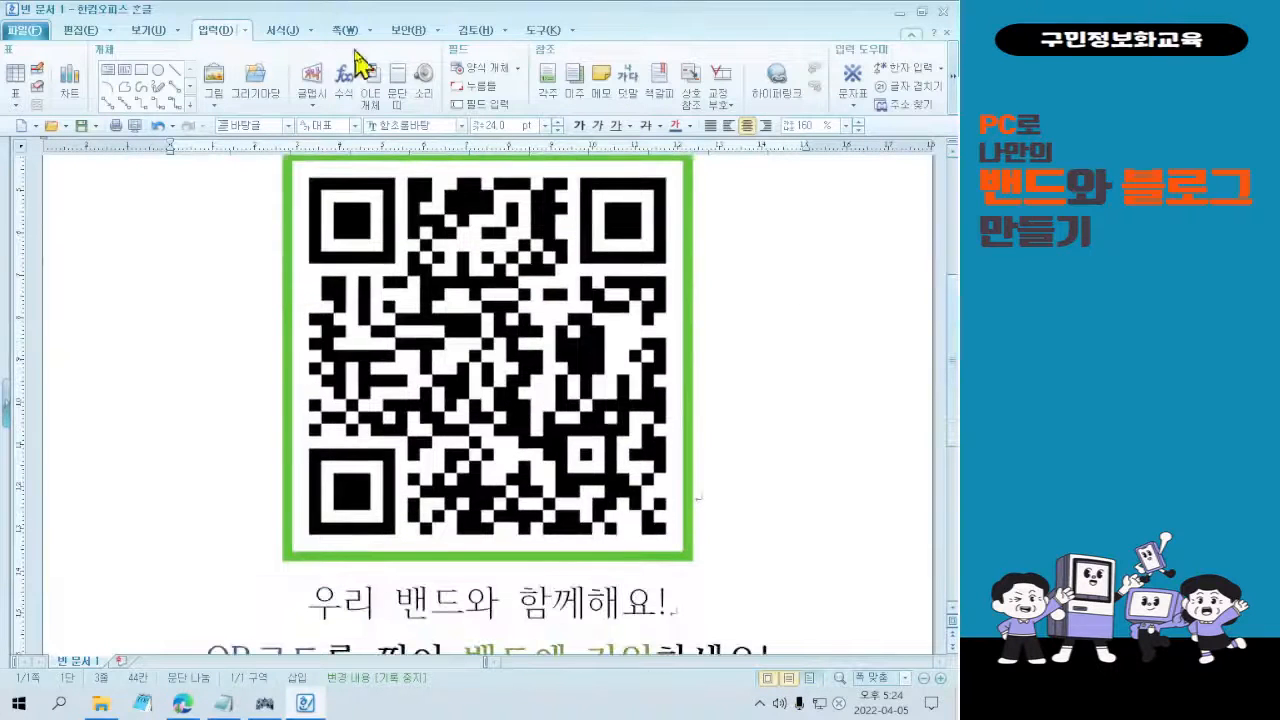
Open 쪽 테두리/배경 from the 쪽 ribbon.
left_click(344, 30)
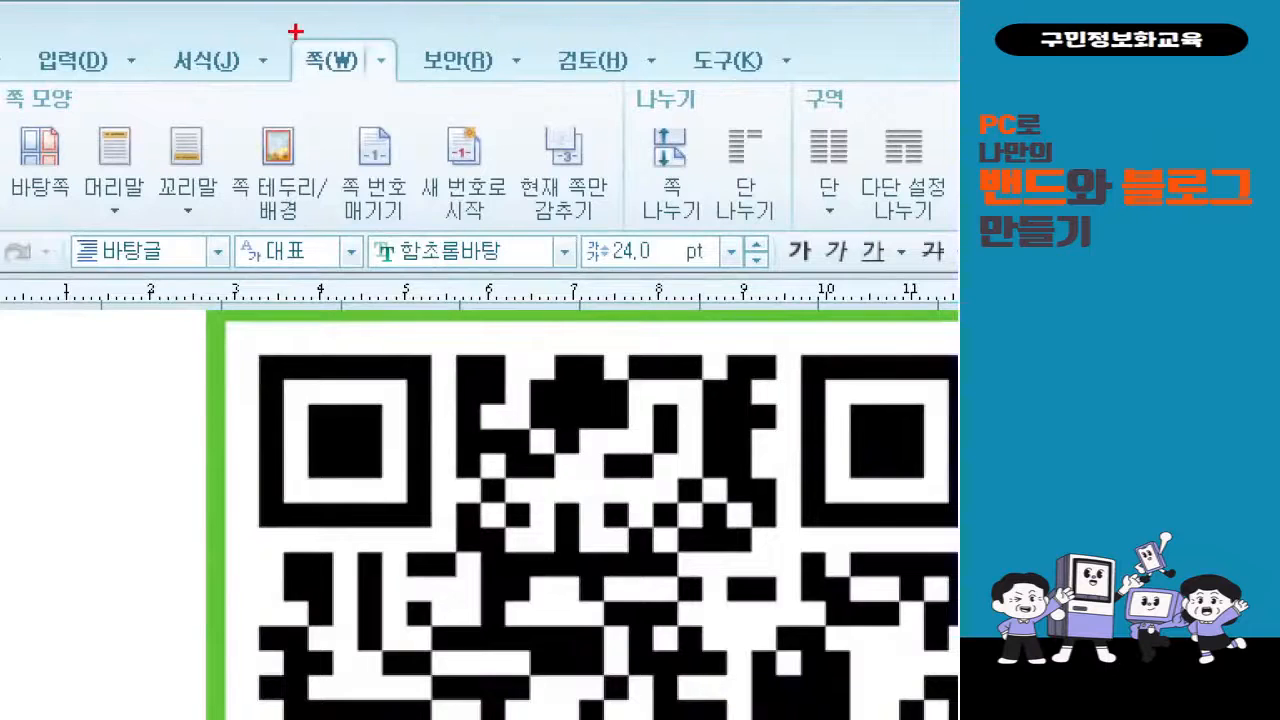
left_click_drag(295, 32, 360, 100)
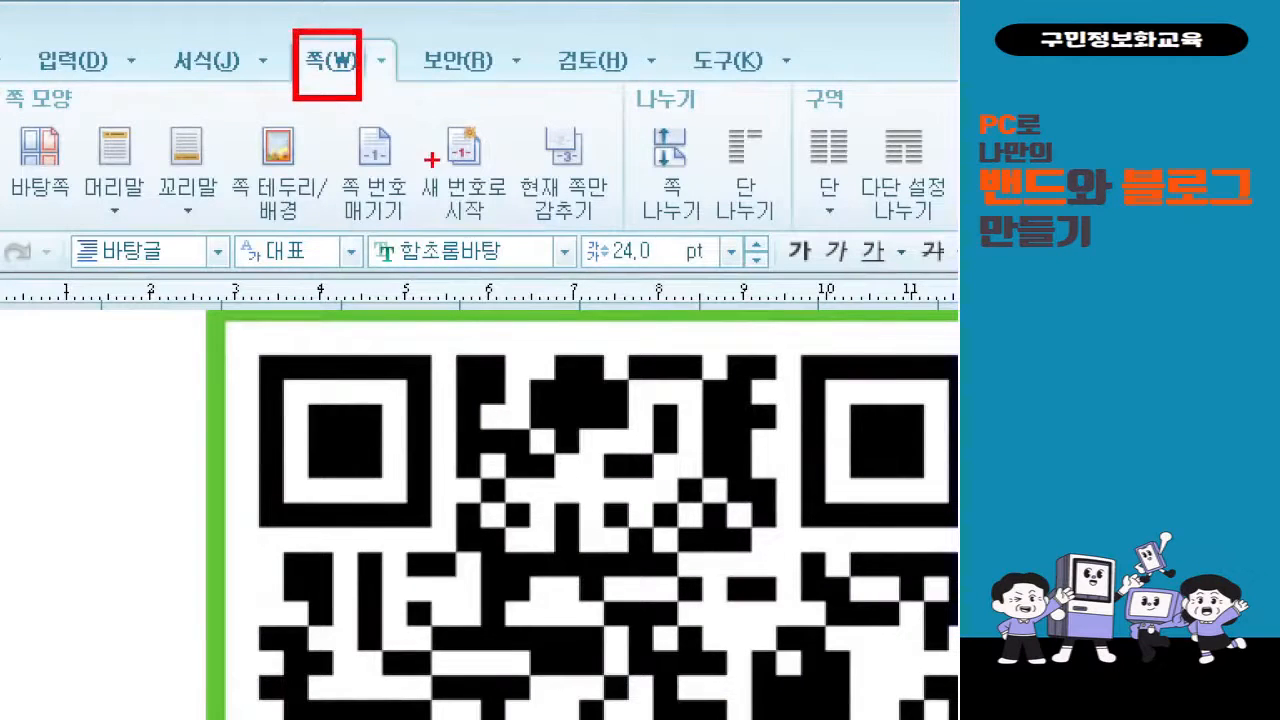
mouse_move(218, 122)
left_mouse_down()
mouse_move(251, 135)
mouse_move(335, 240)
left_mouse_up()
mouse_move(368, 72)
left_mouse_down()
mouse_move(370, 50)
mouse_move(410, 98)
mouse_move(344, 170)
mouse_move(383, 188)
left_mouse_up()
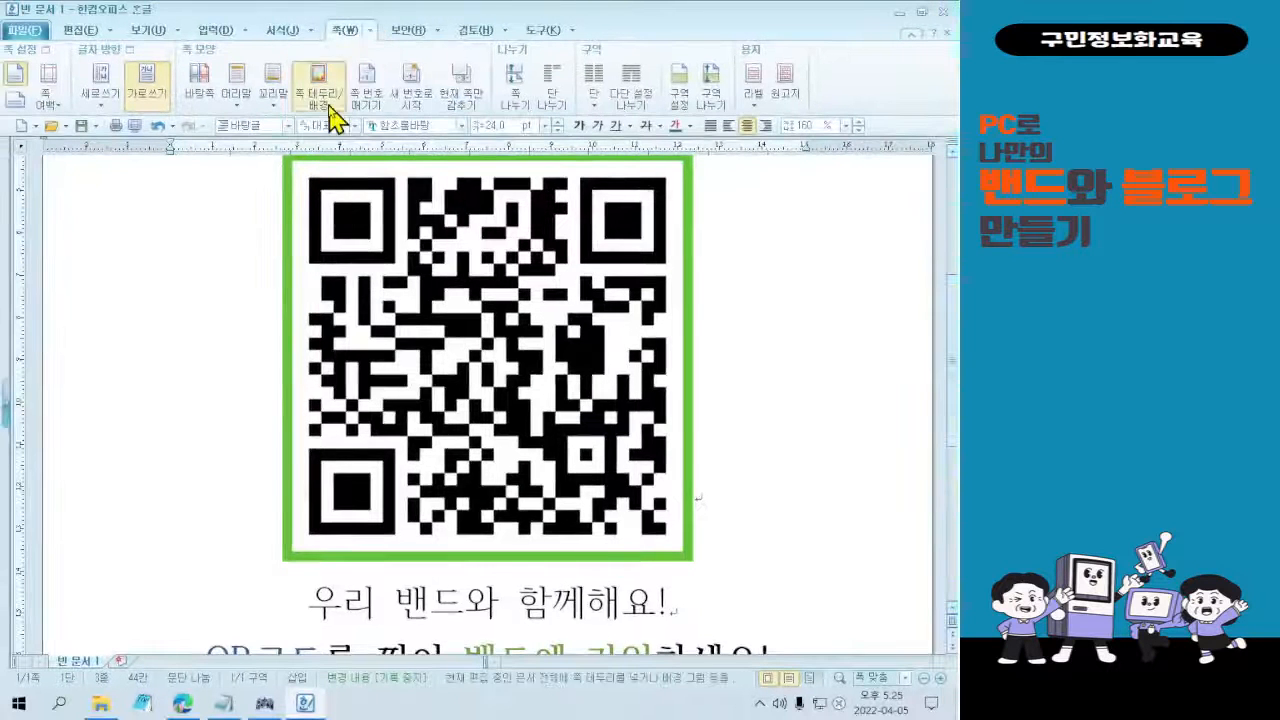
left_click(276, 165)
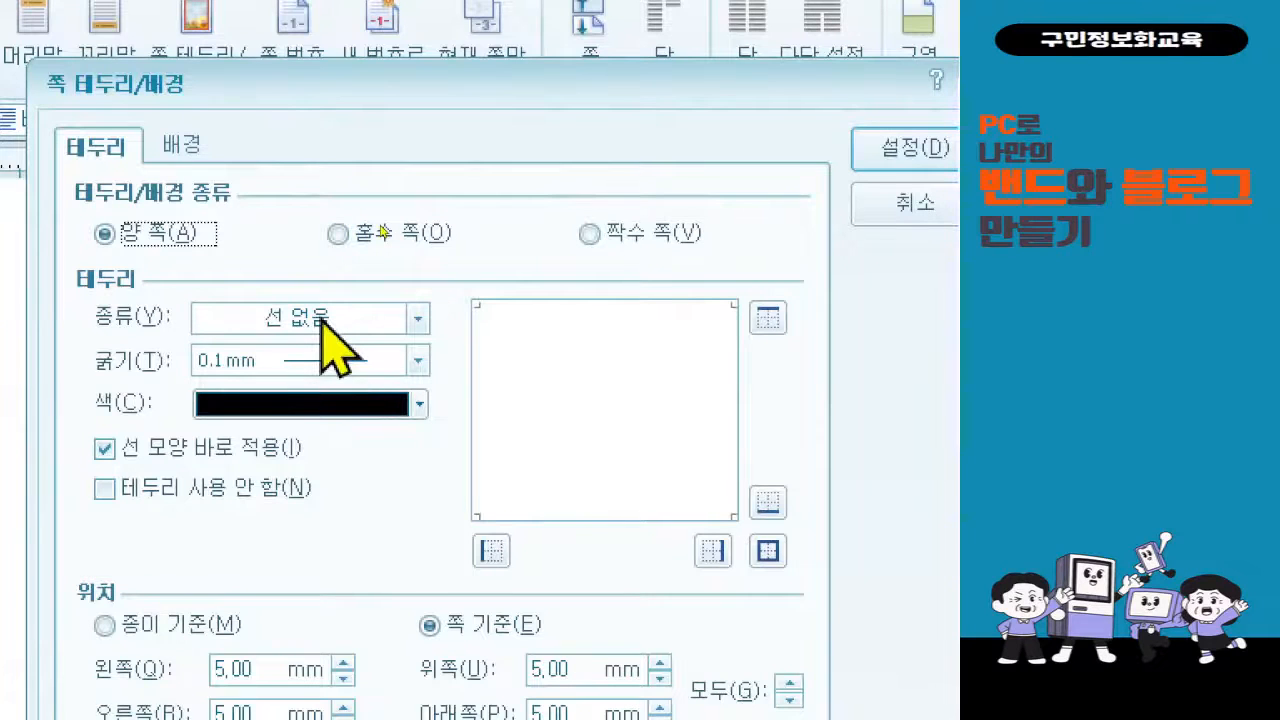
Choose the thin-thick-thin triple line as the page border style.
left_click(399, 322)
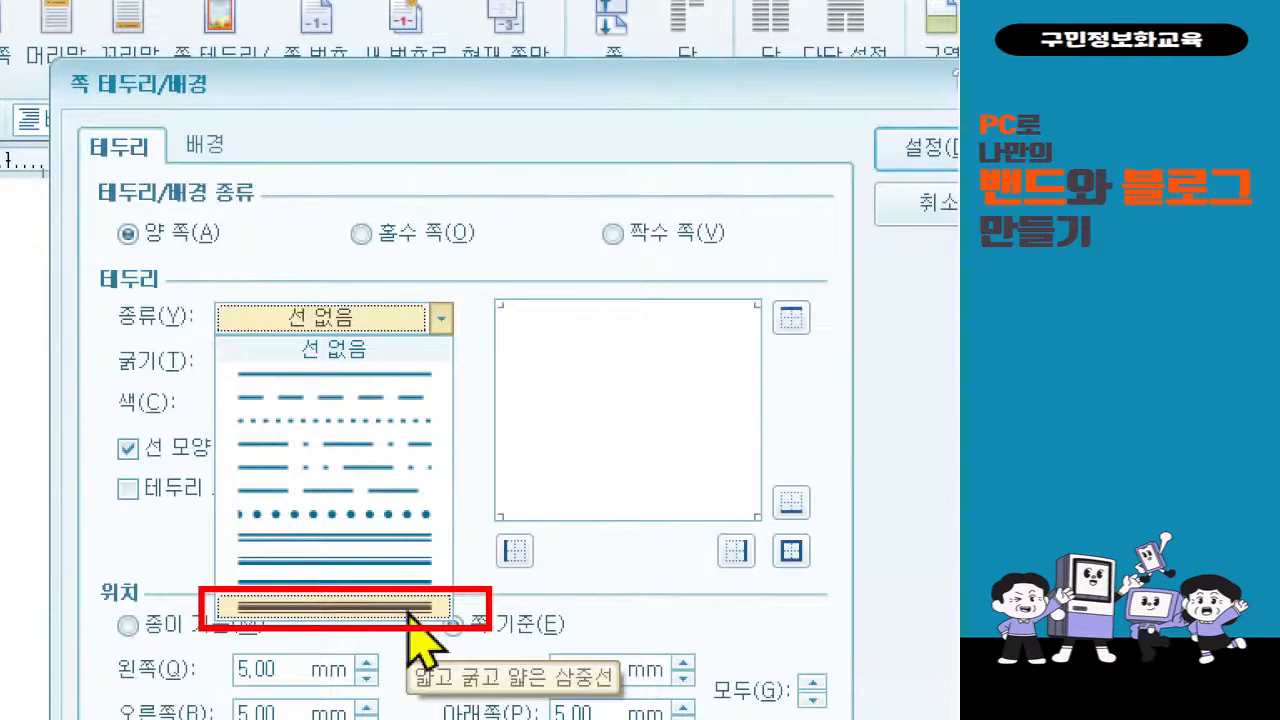
key("Escape")
left_click(441, 318)
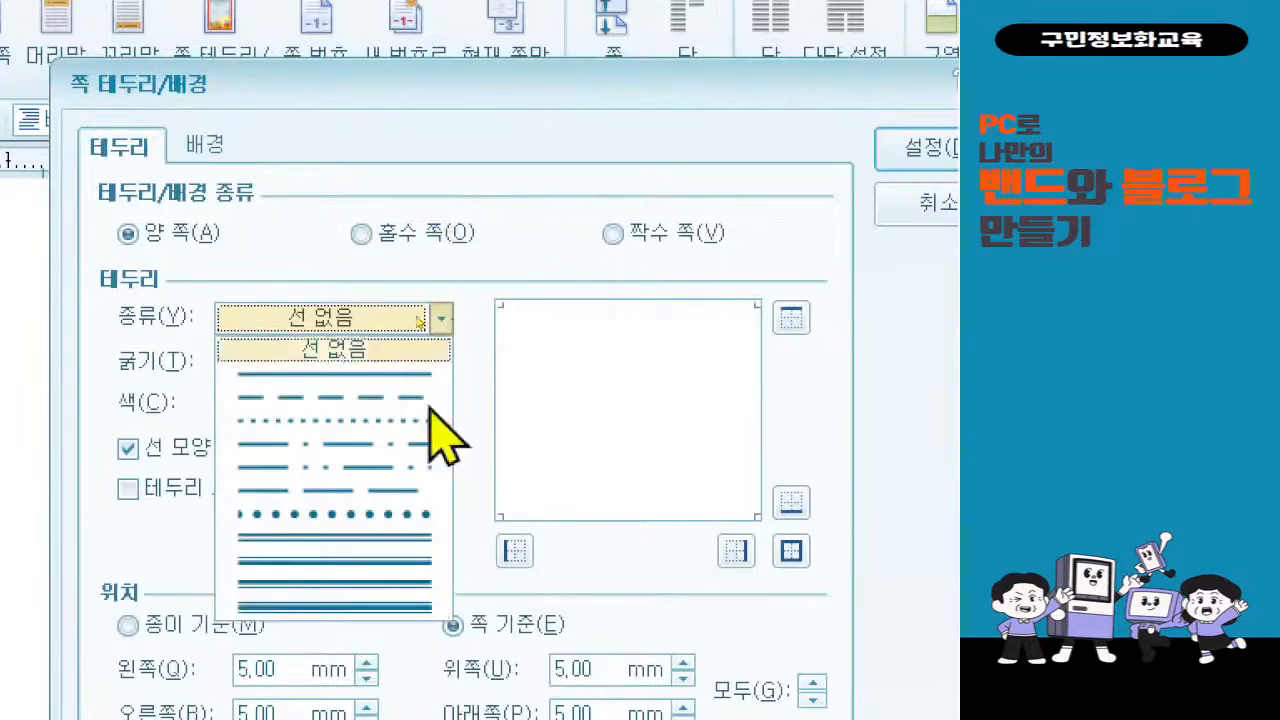
key("Escape")
left_click(440, 322)
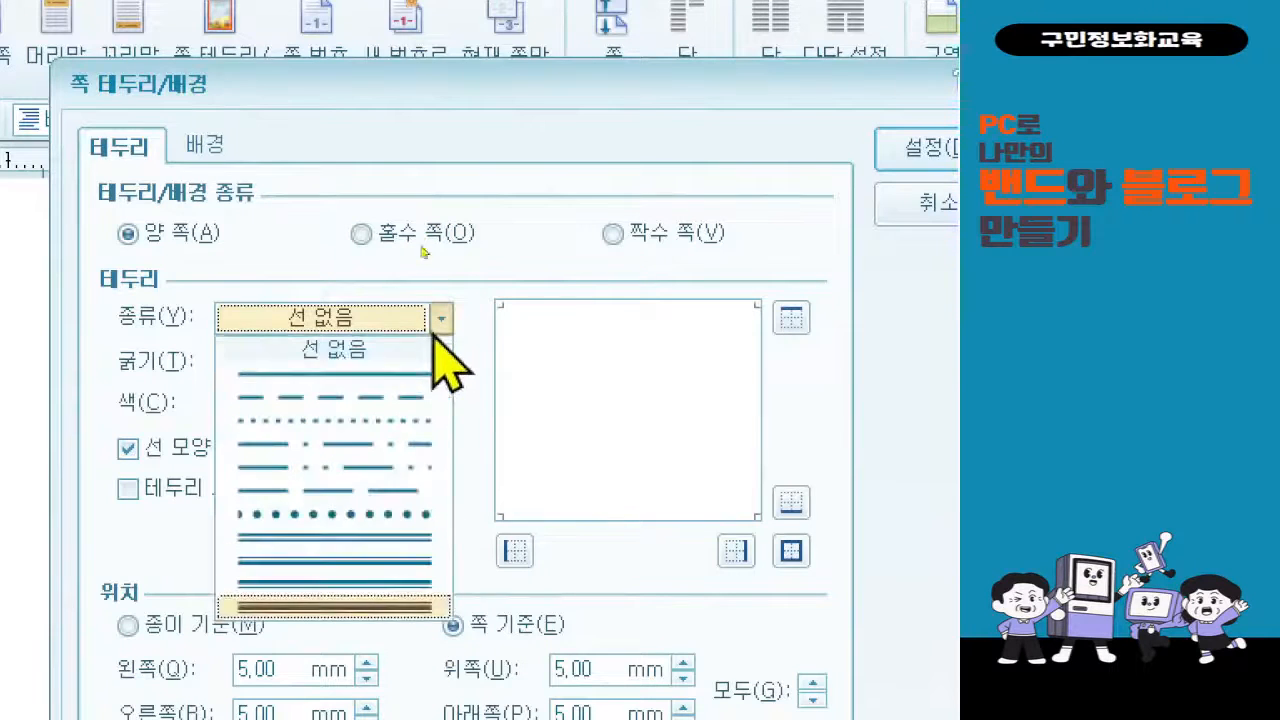
left_click(374, 588)
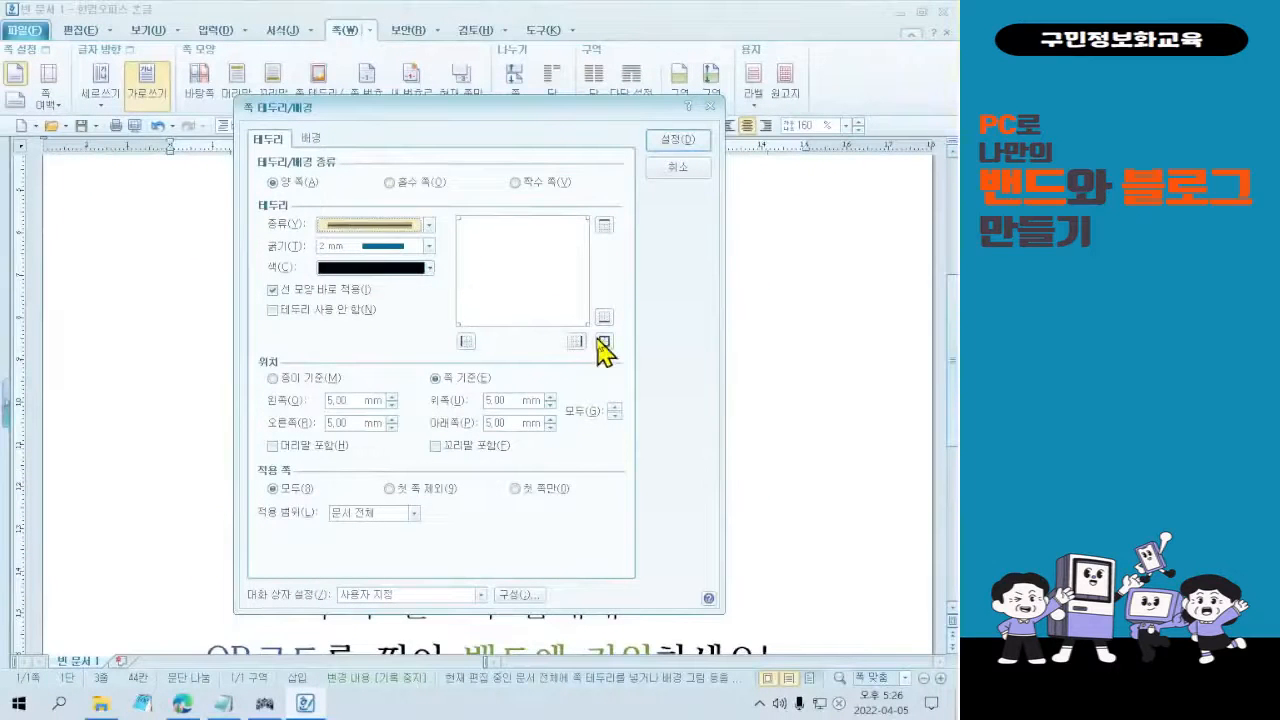
Apply the border to all four sides, positioned by 종이 기준, and confirm with 설정.
left_click(759, 517)
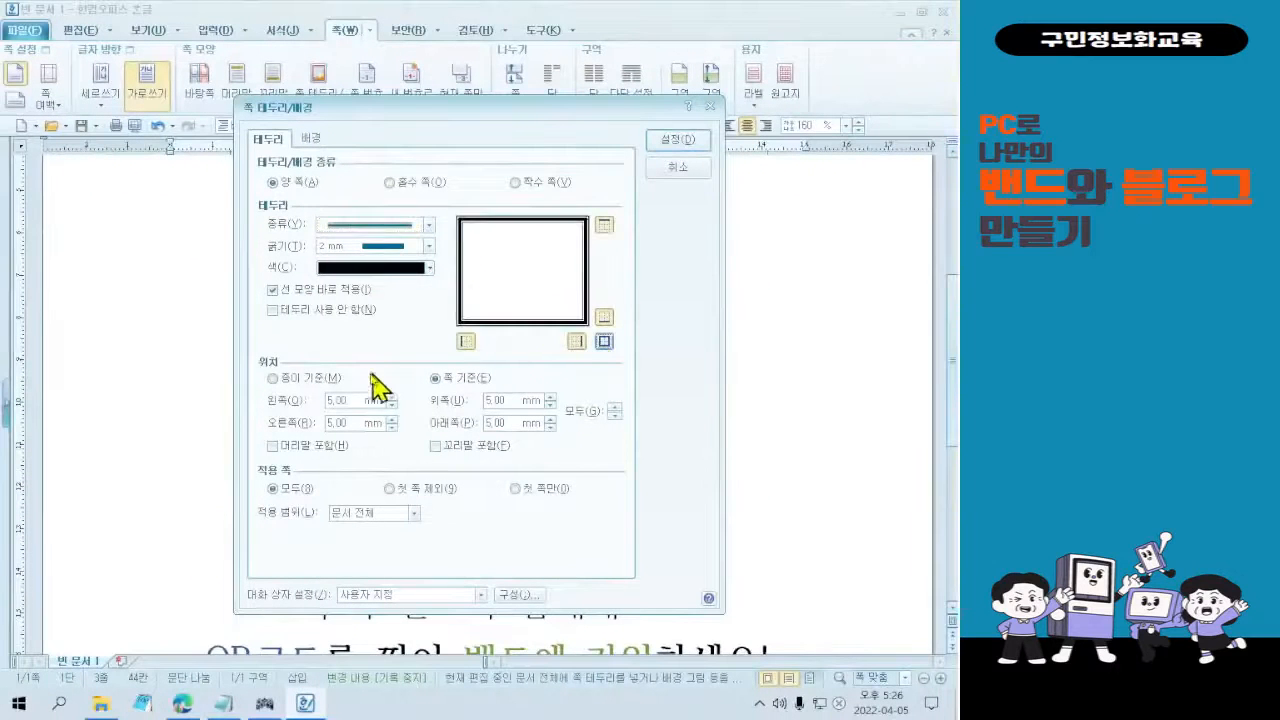
left_click(332, 378)
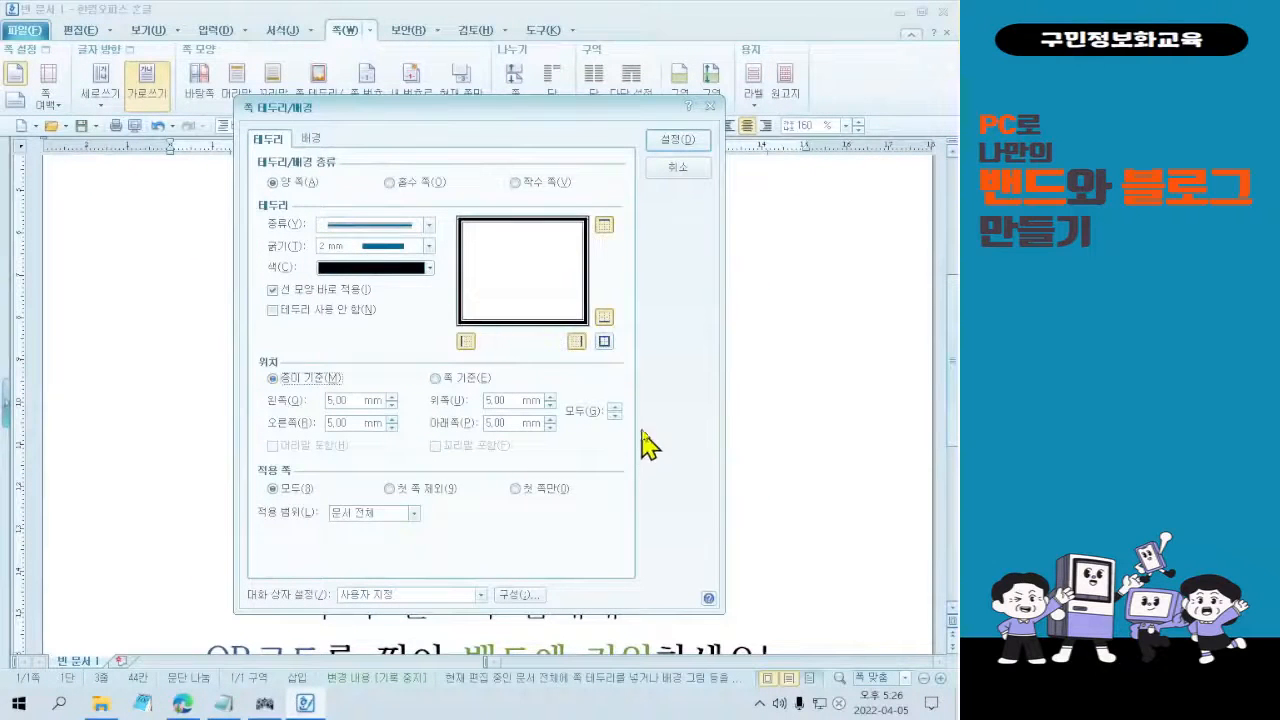
left_click(703, 145)
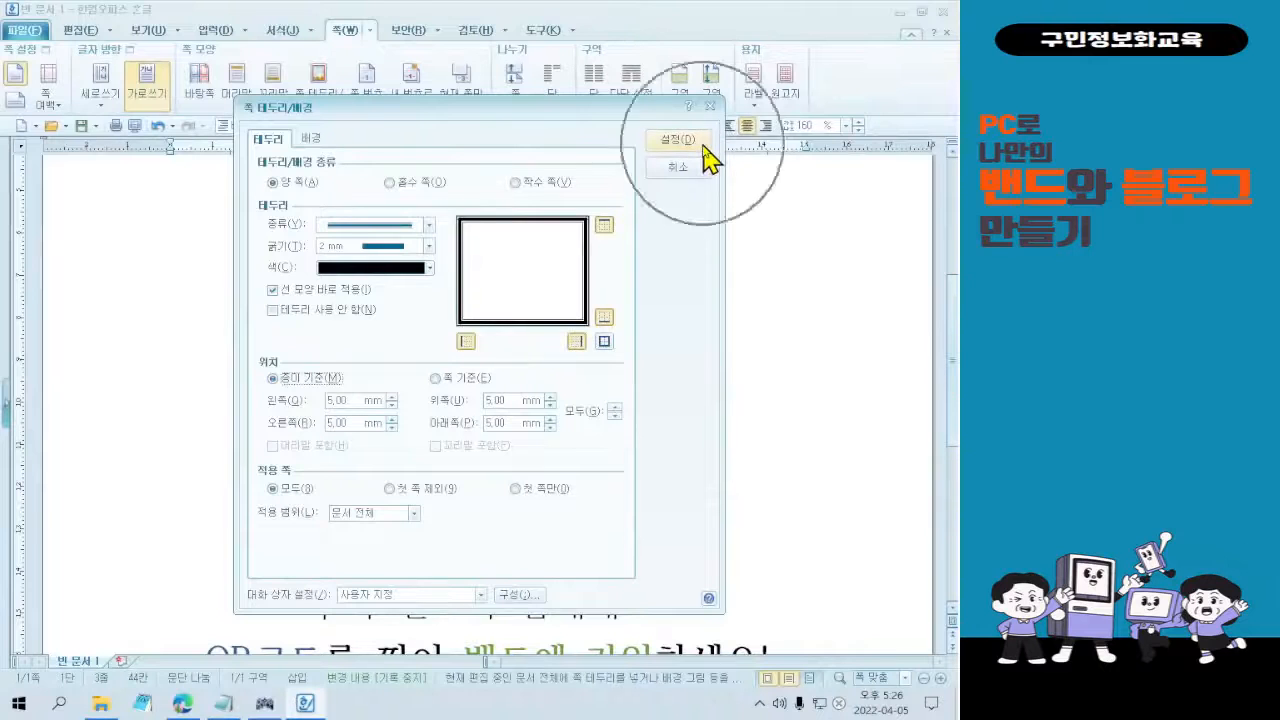
left_click(706, 145)
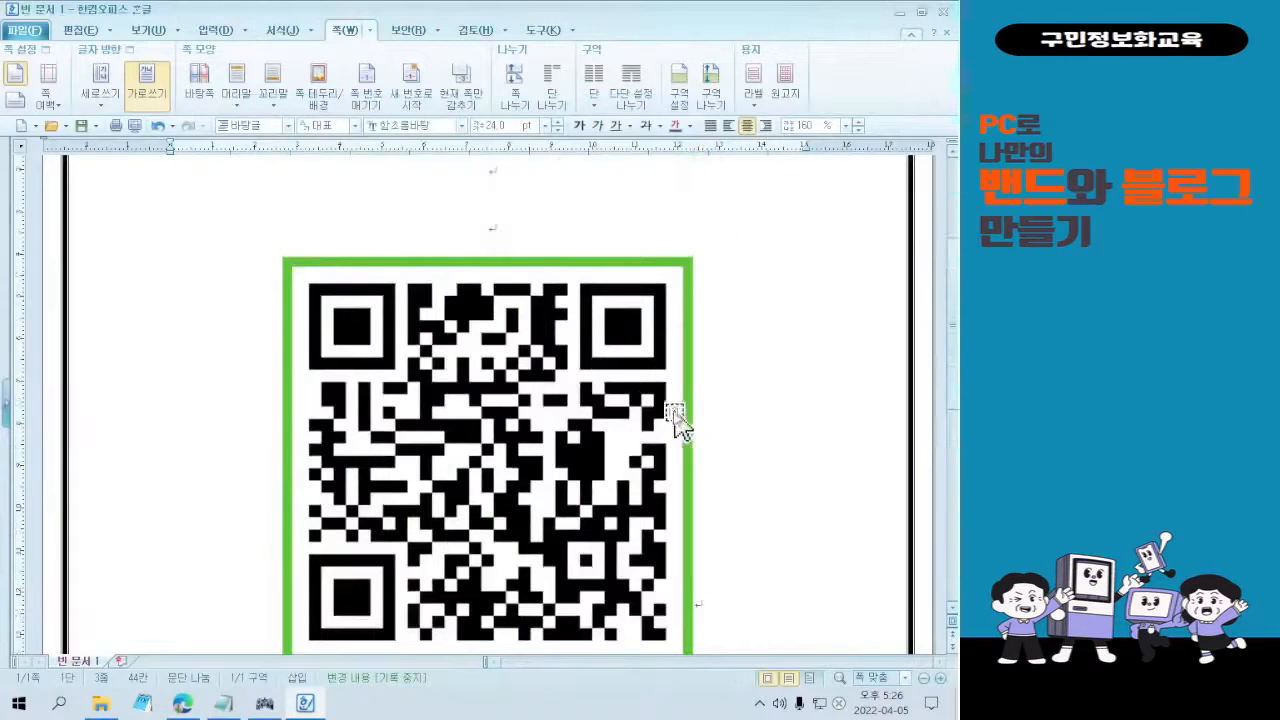
scroll(686, 420, "down", 5)
scroll(703, 420, "up", 5)
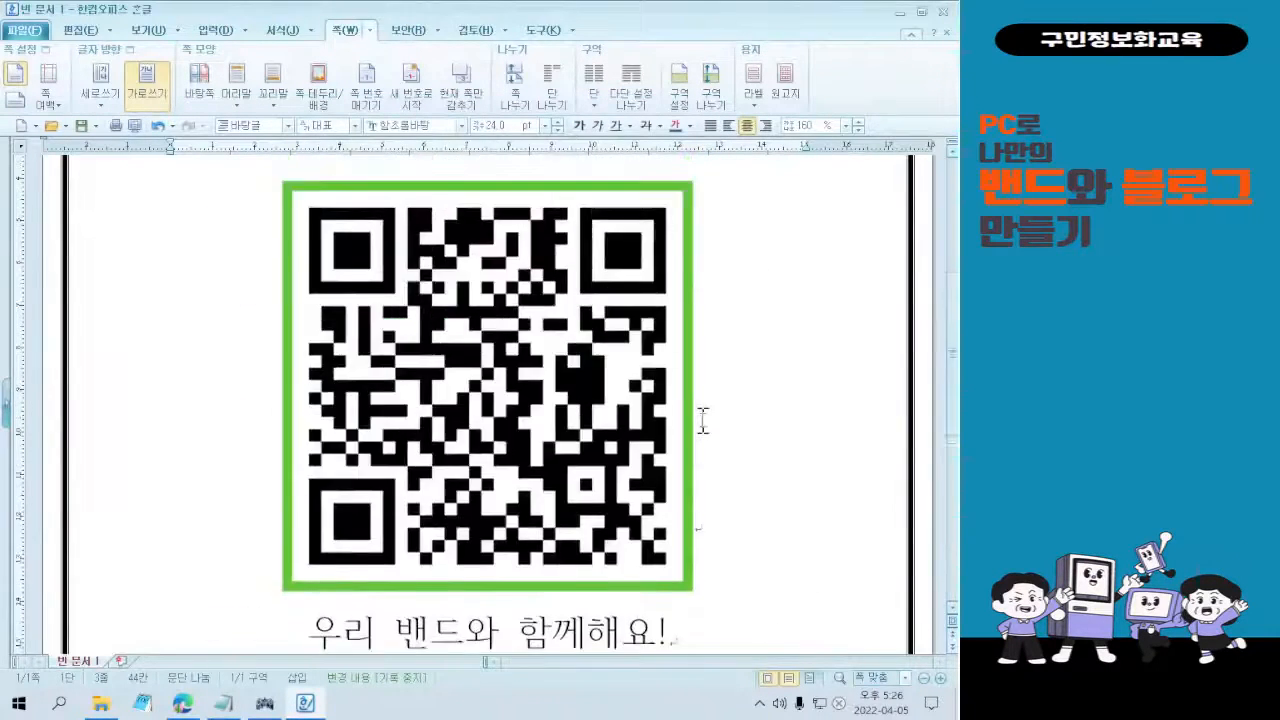
scroll(758, 502, "down", 5)
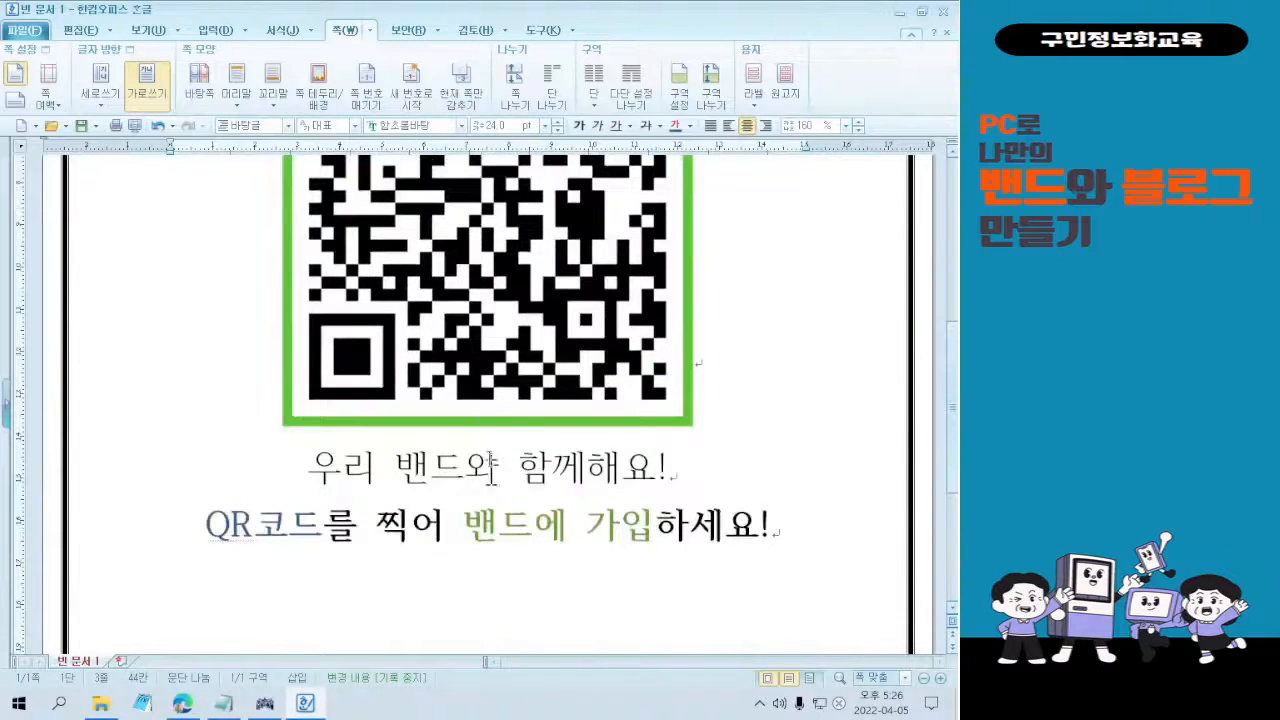
scroll(530, 480, "up", 5)
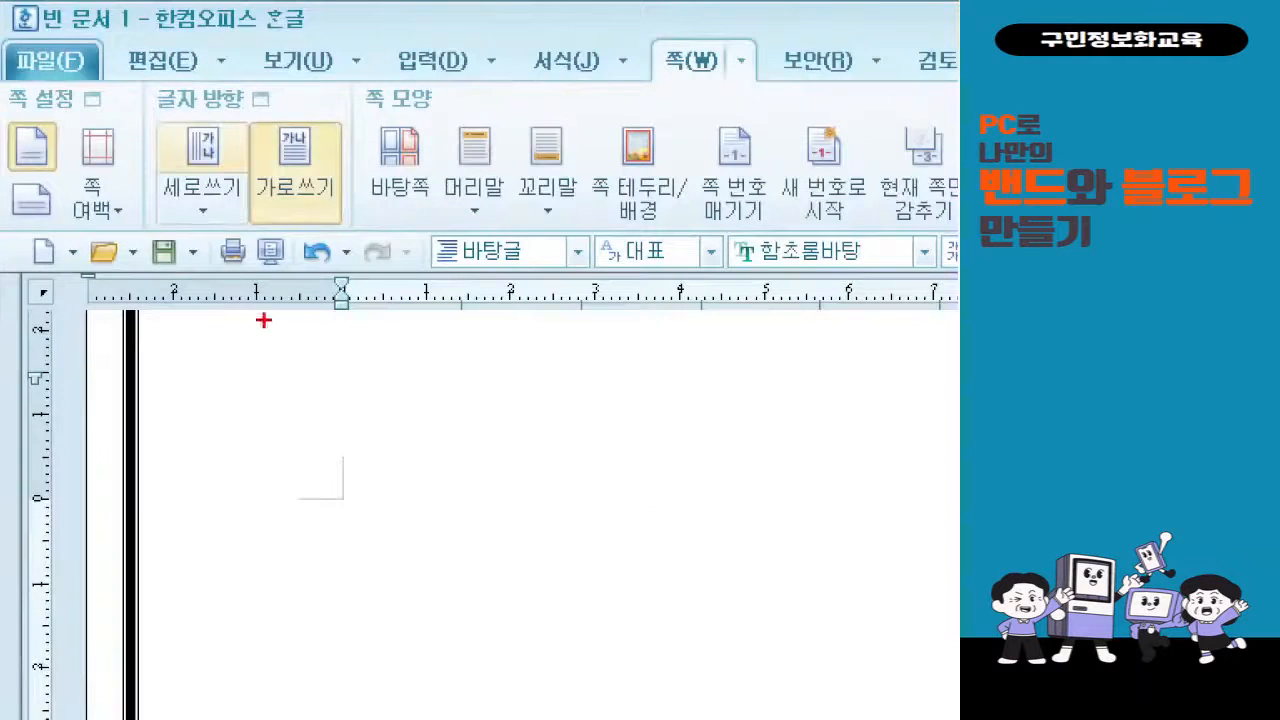
left_click_drag(288, 267, 638, 419)
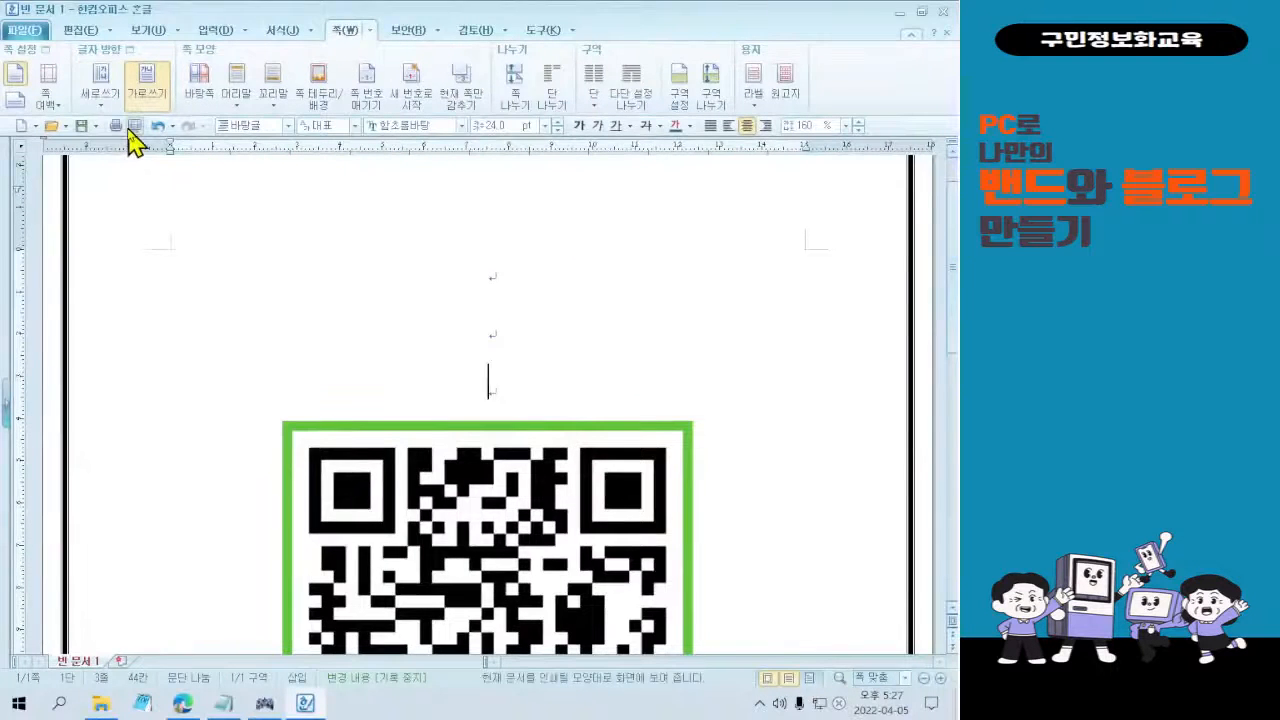
left_click(268, 250)
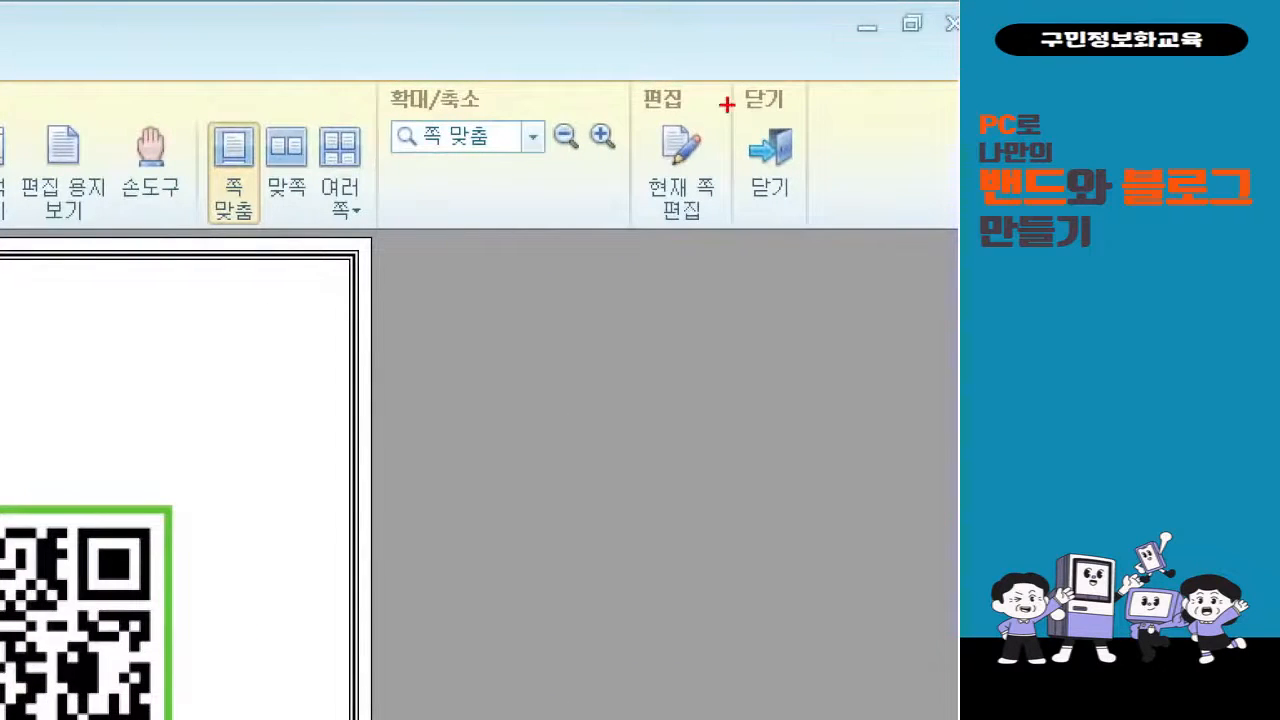
mouse_move(726, 103)
left_mouse_down()
mouse_move(815, 222)
mouse_move(532, 512)
left_mouse_up()
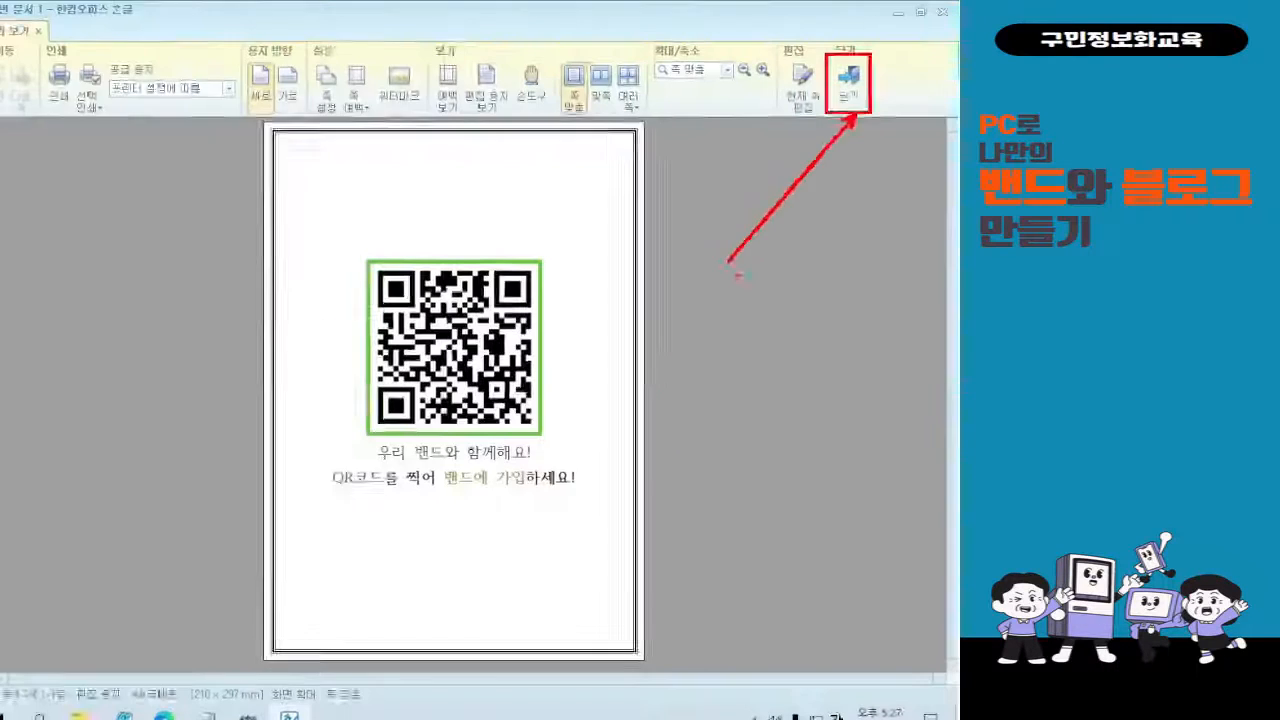
left_click(770, 160)
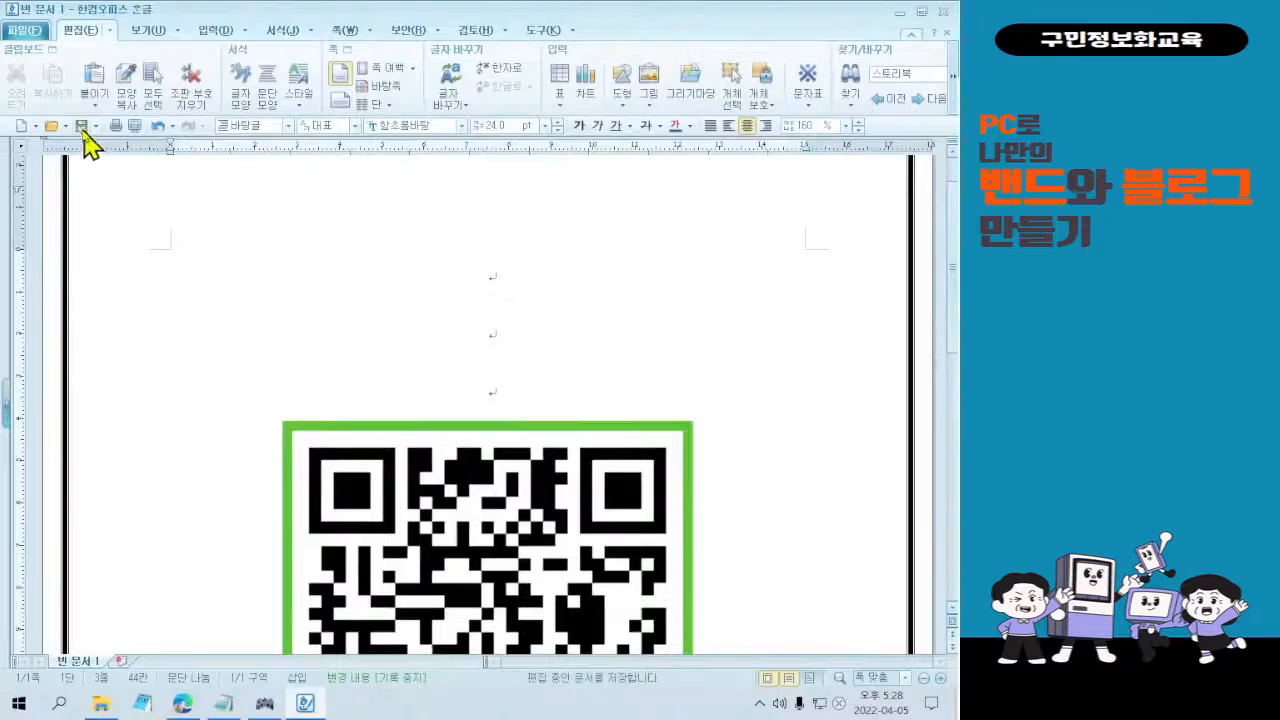
Save the document as 밴드가입.hwp.
left_click(82, 126)
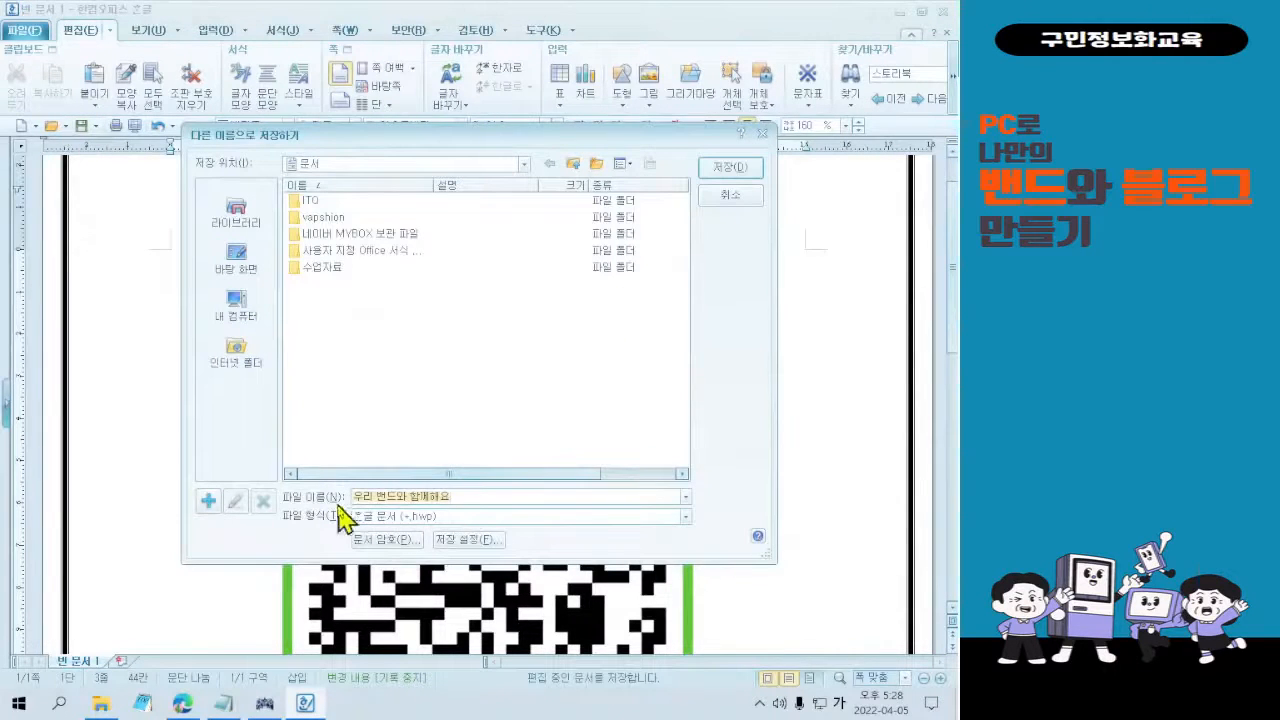
type("밴드가입")
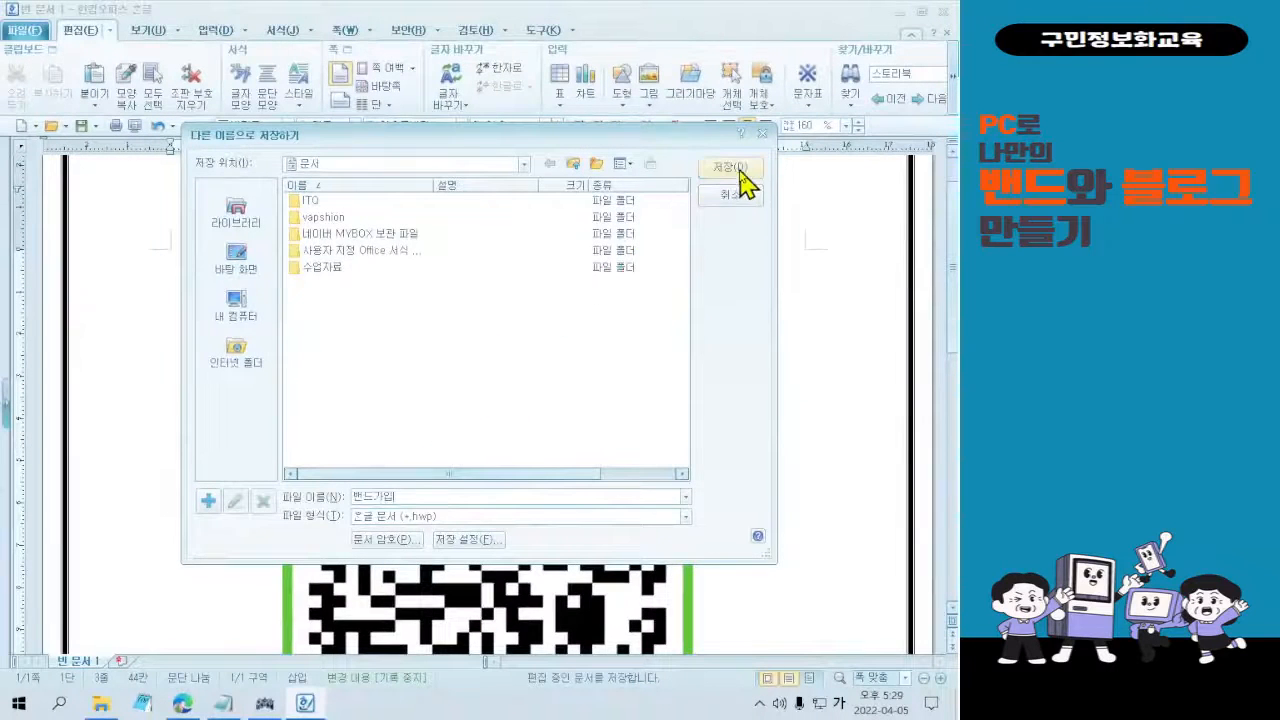
left_click(741, 171)
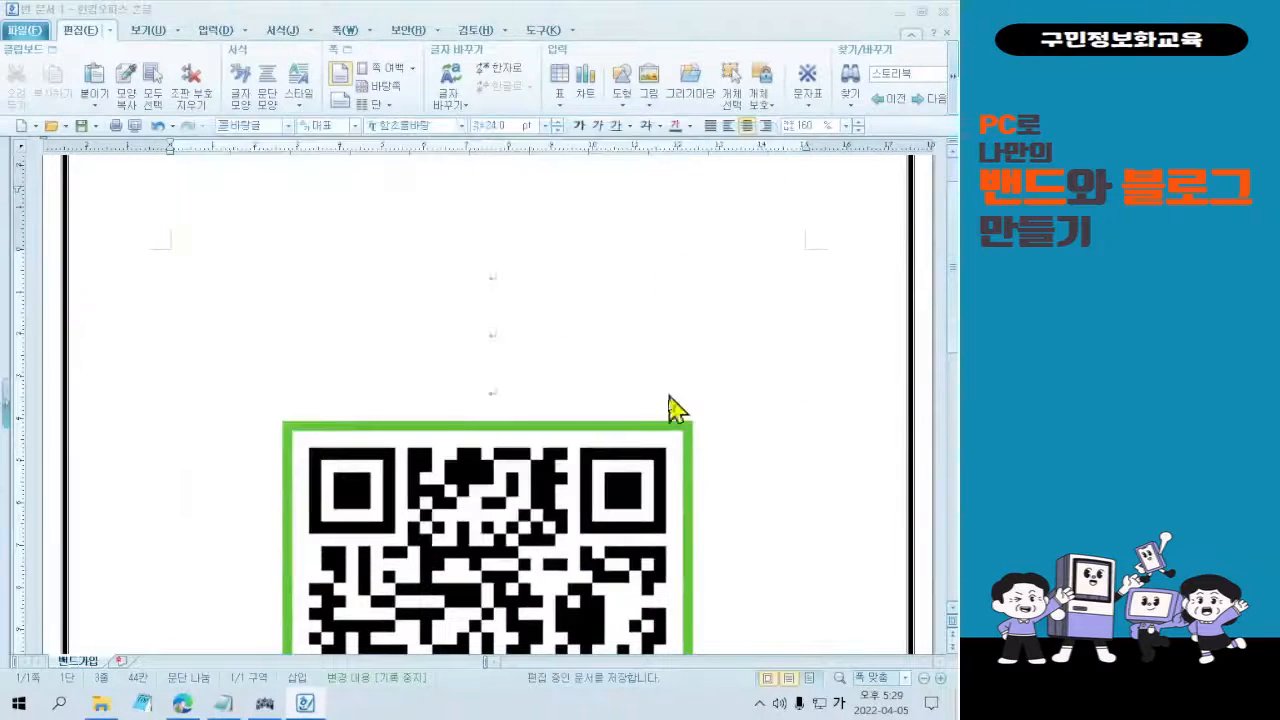
Close Hangul, return to the BAND invite page in Edge, and close the QR 초대장 popup.
left_click(941, 12)
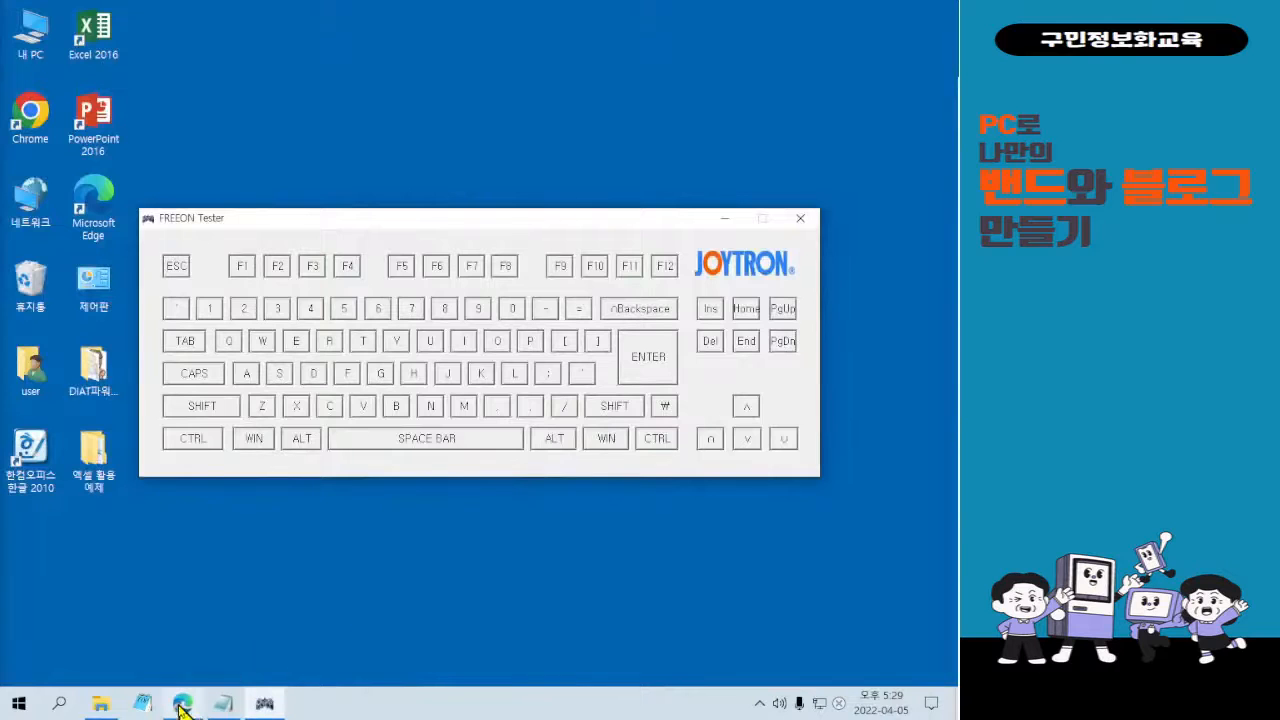
mouse_move(180, 702)
key("ctrl")
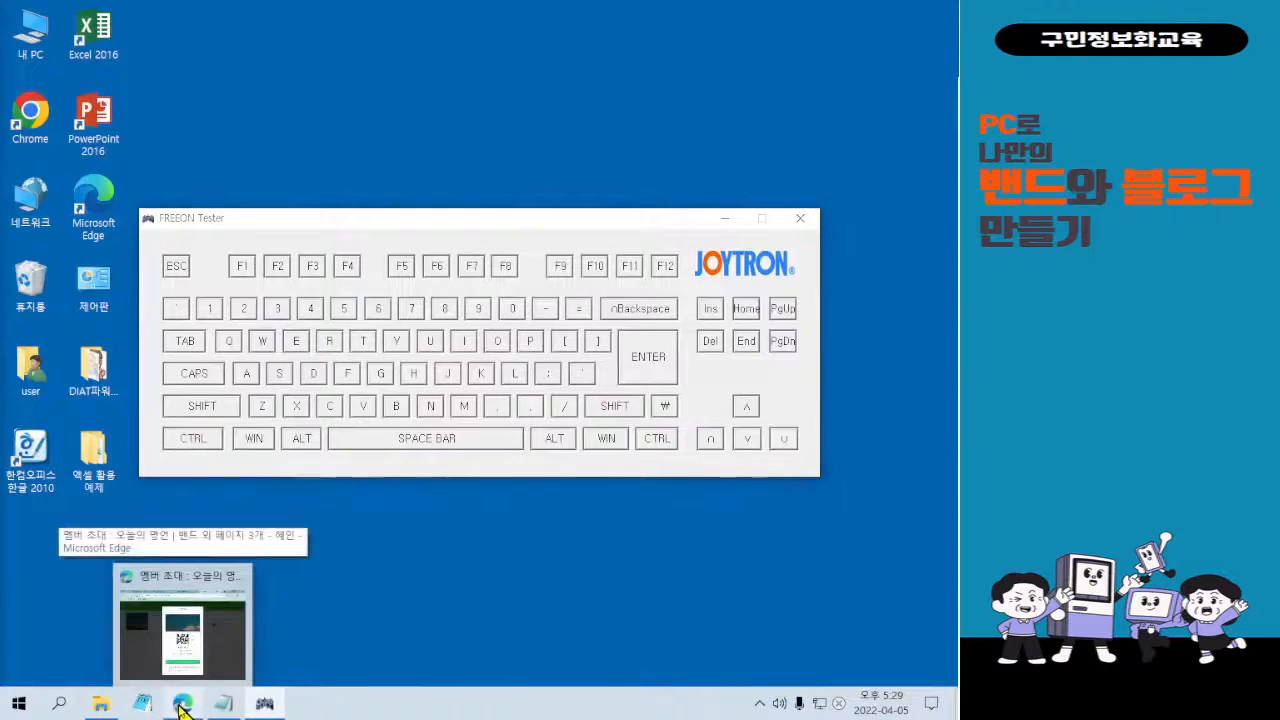
left_click(180, 705)
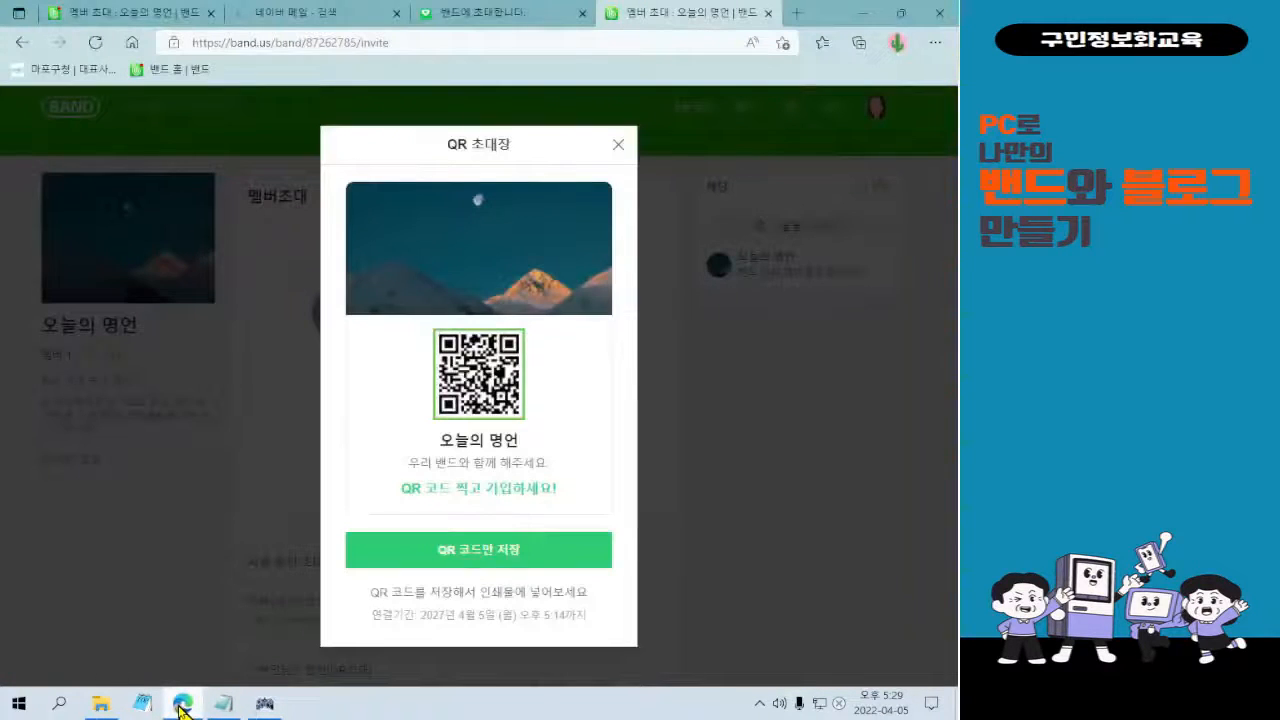
left_click(618, 145)
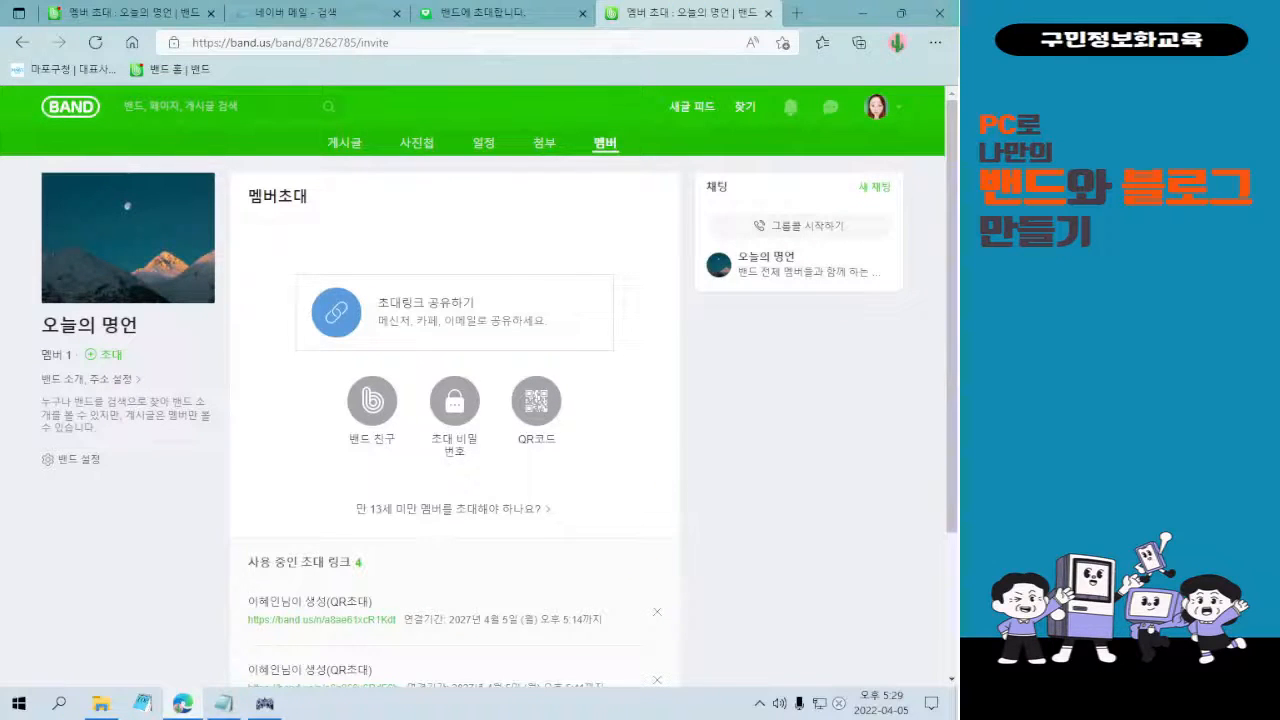
Log out of BAND and close the extra BAND home, invitation mail and Naver Mail tabs.
left_click(877, 112)
left_click(823, 437)
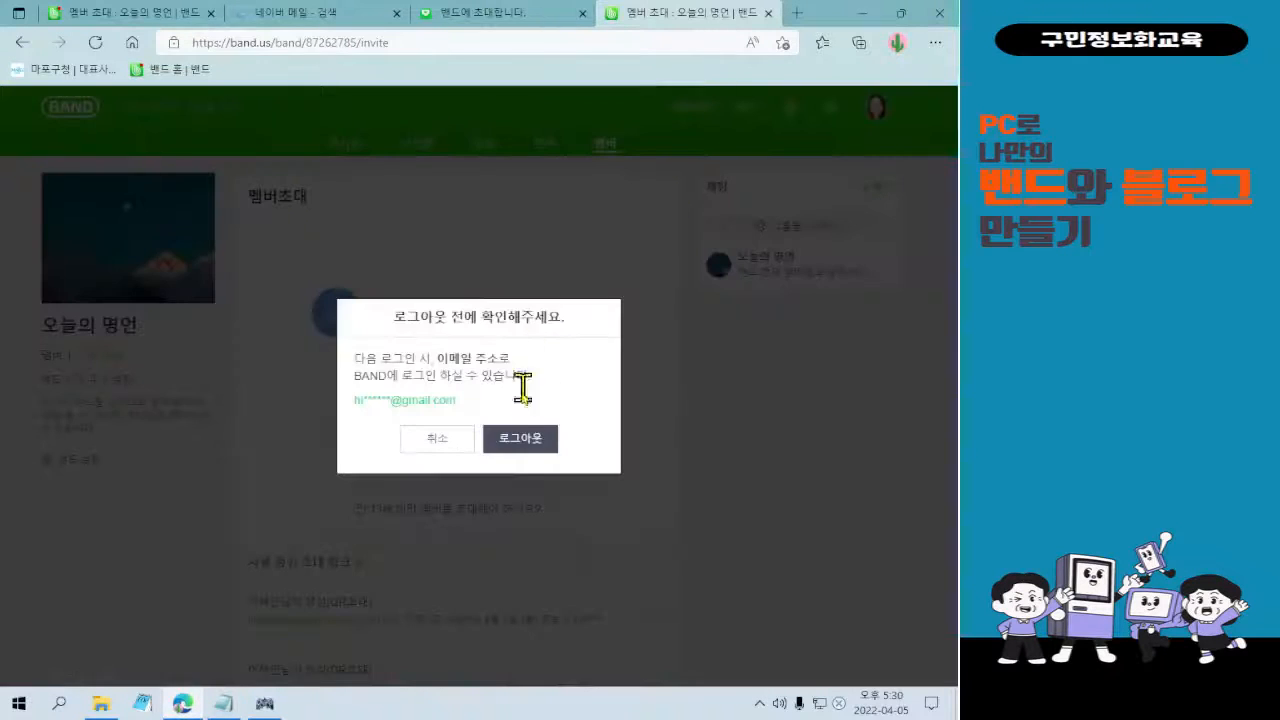
left_click(516, 440)
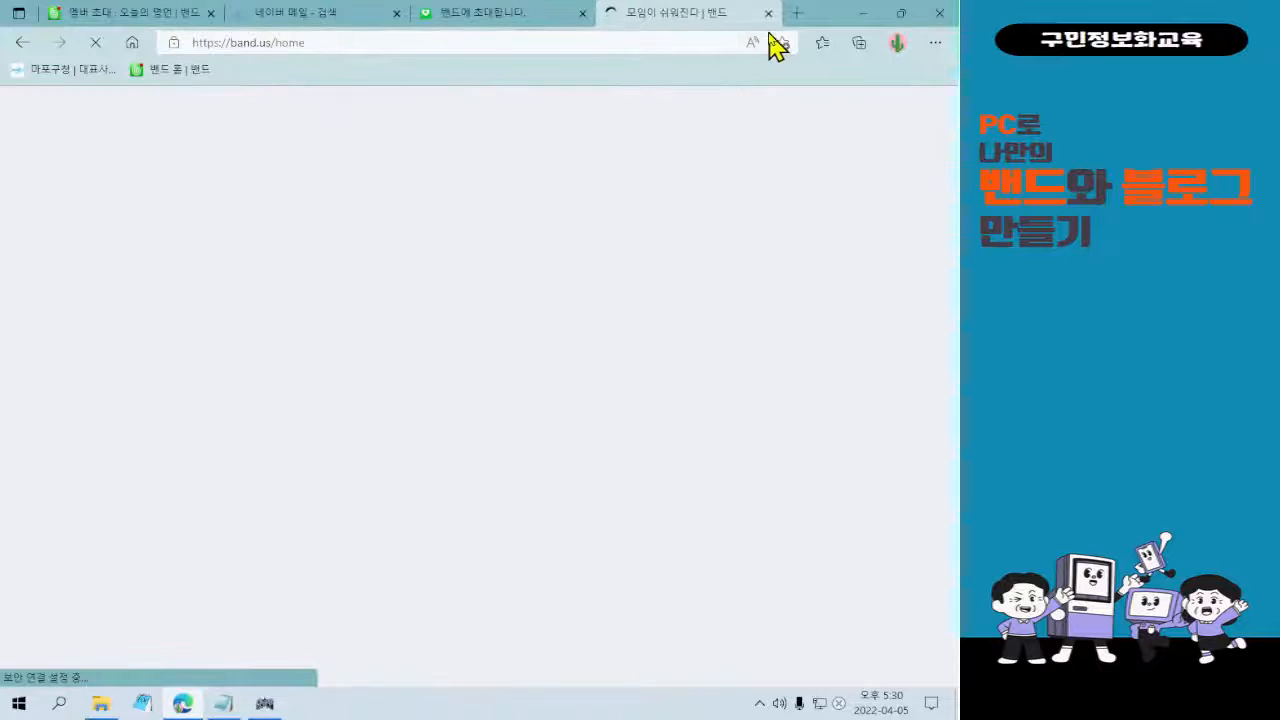
left_click(768, 13)
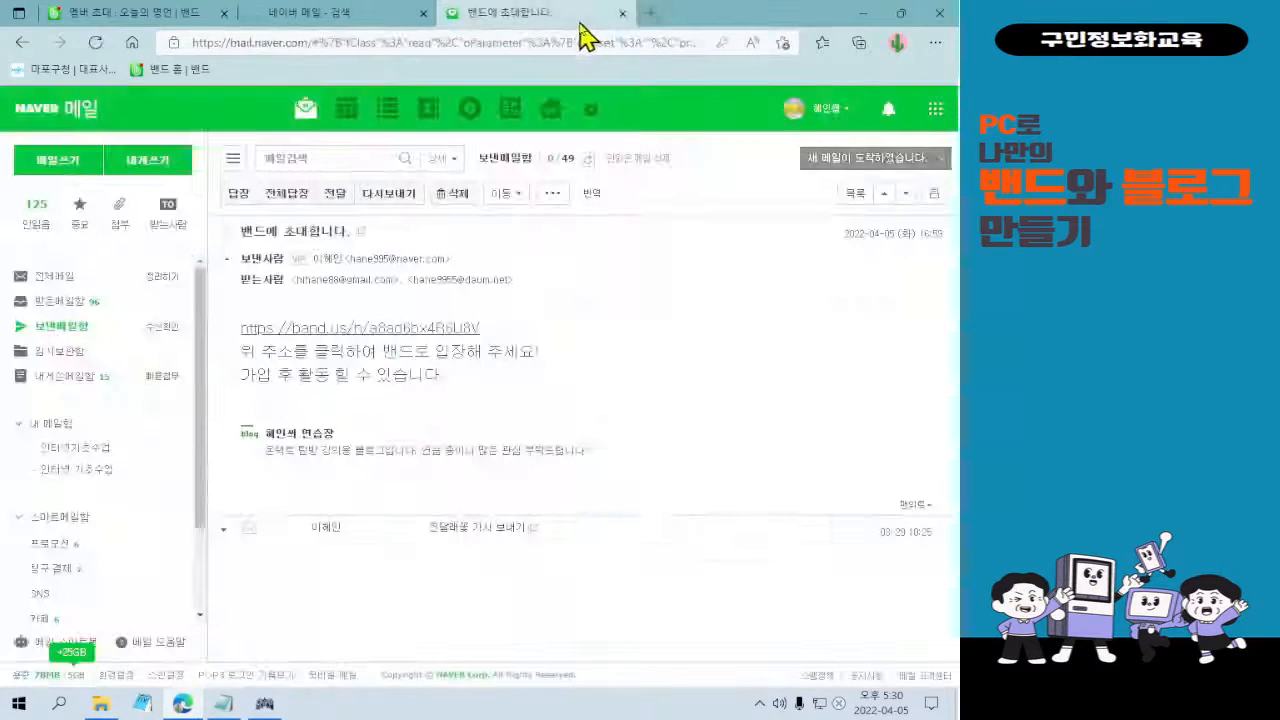
left_click(622, 13)
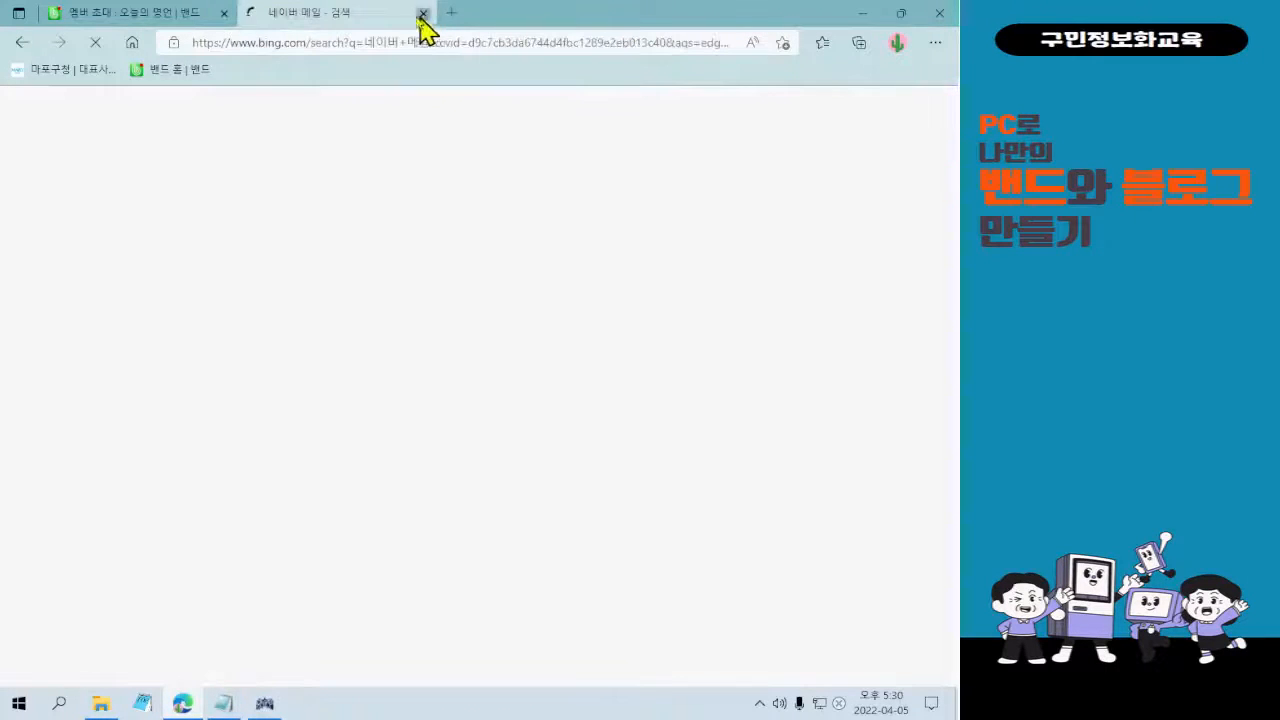
left_click(423, 13)
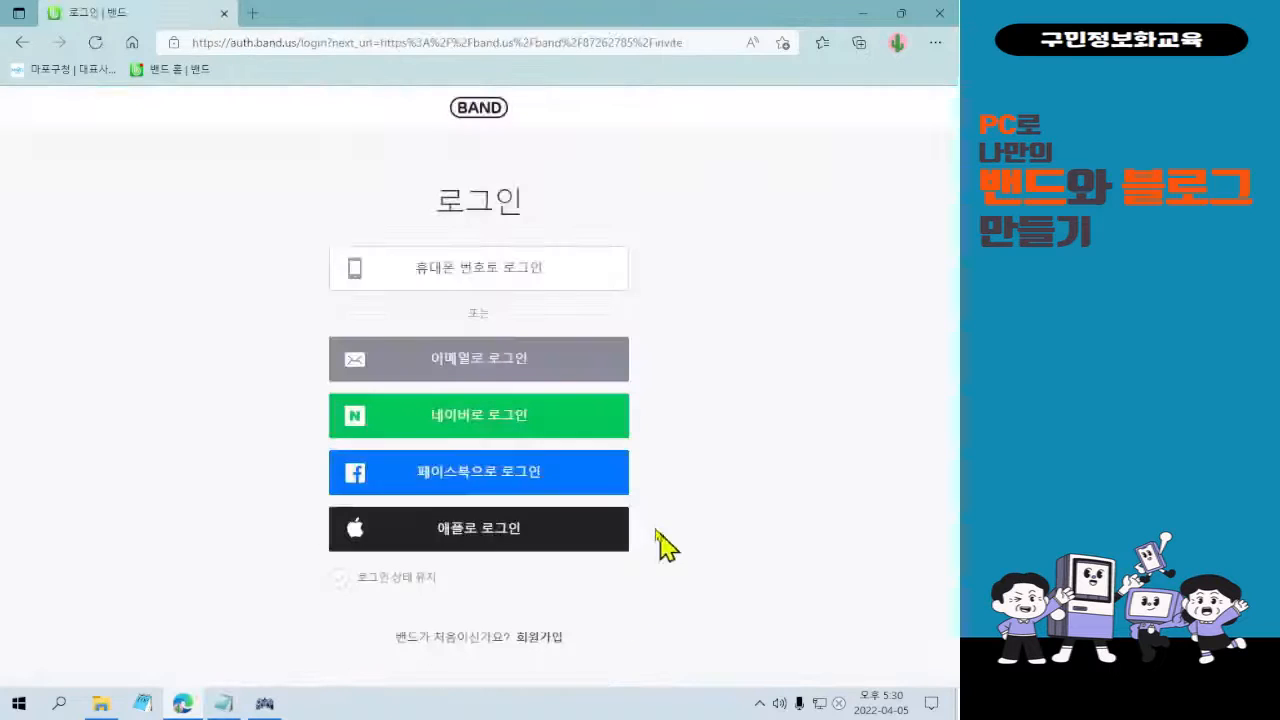
Sign in to BAND with the Naver account, then log out once more.
left_click(474, 428)
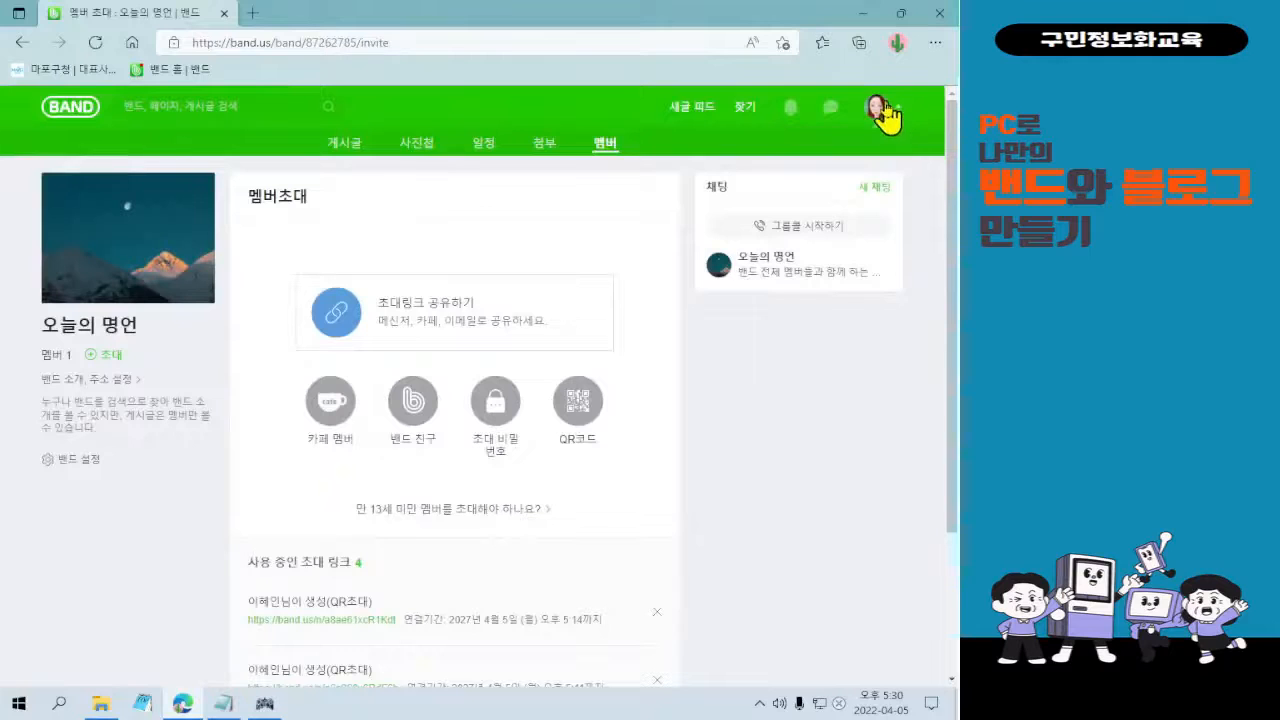
left_click(880, 112)
left_click(820, 372)
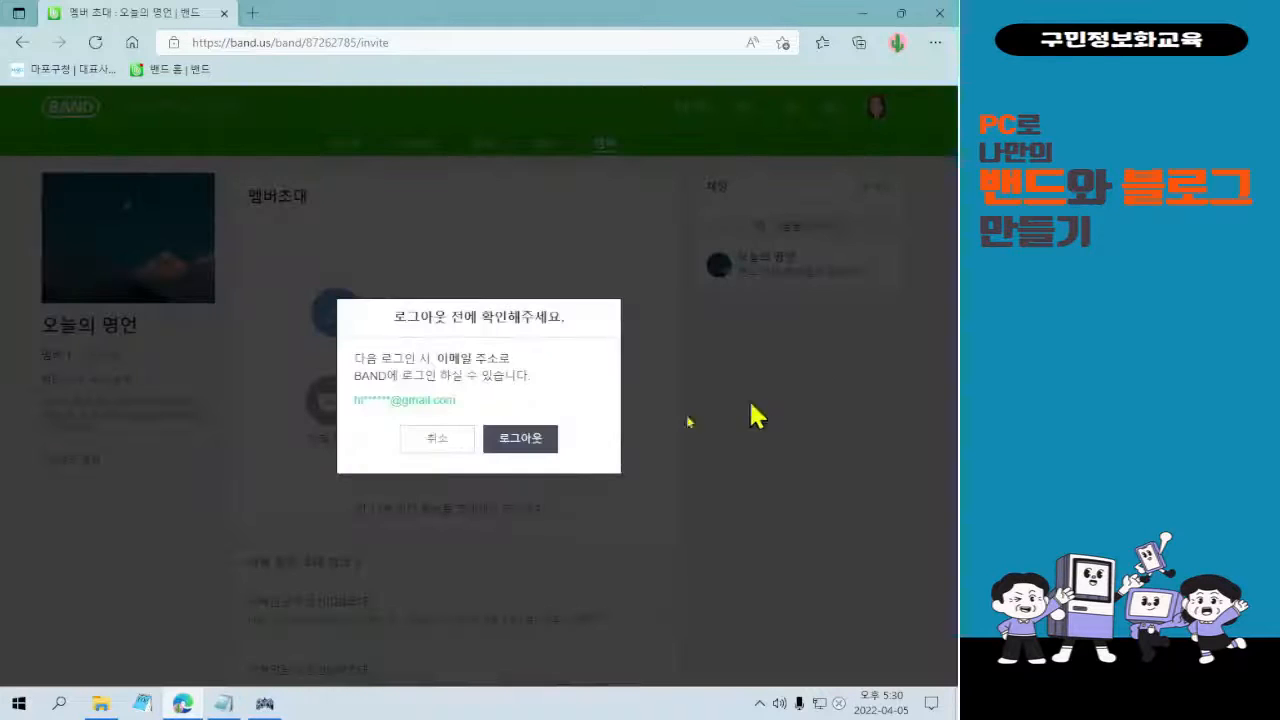
left_click(510, 447)
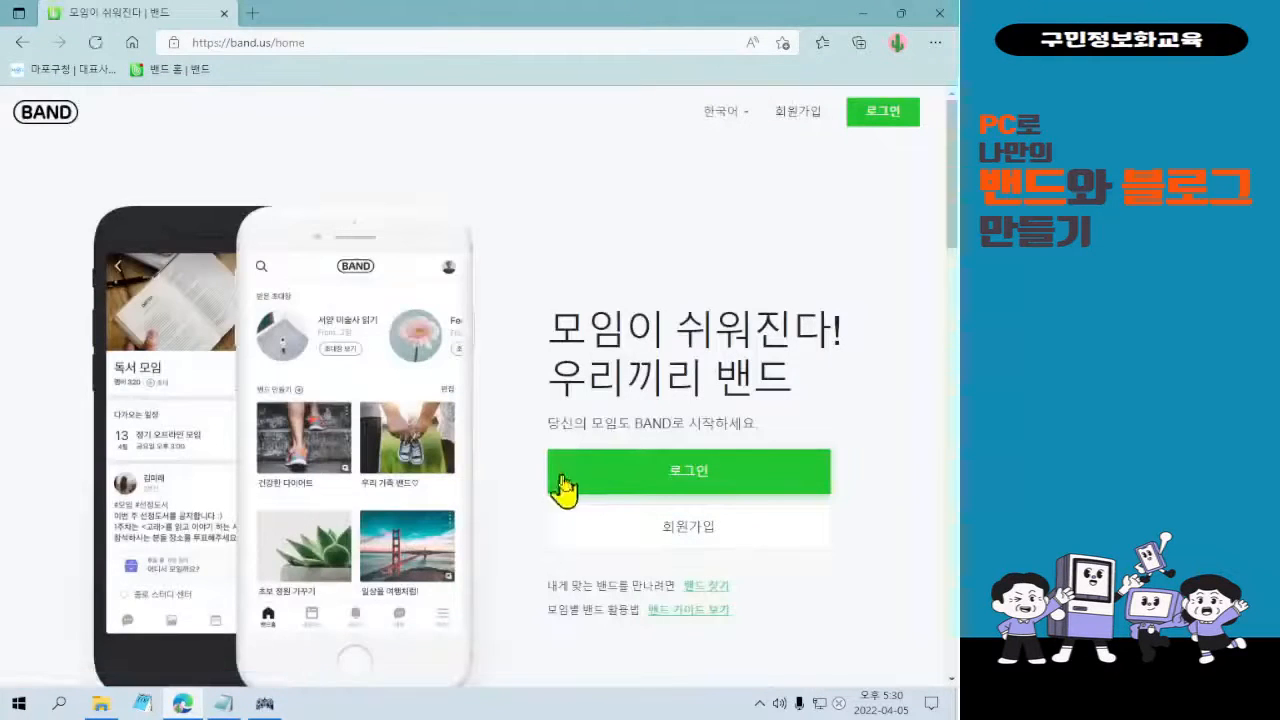
Log back in to BAND from the login options, abandoning the phone-number sign-in.
left_click(585, 482)
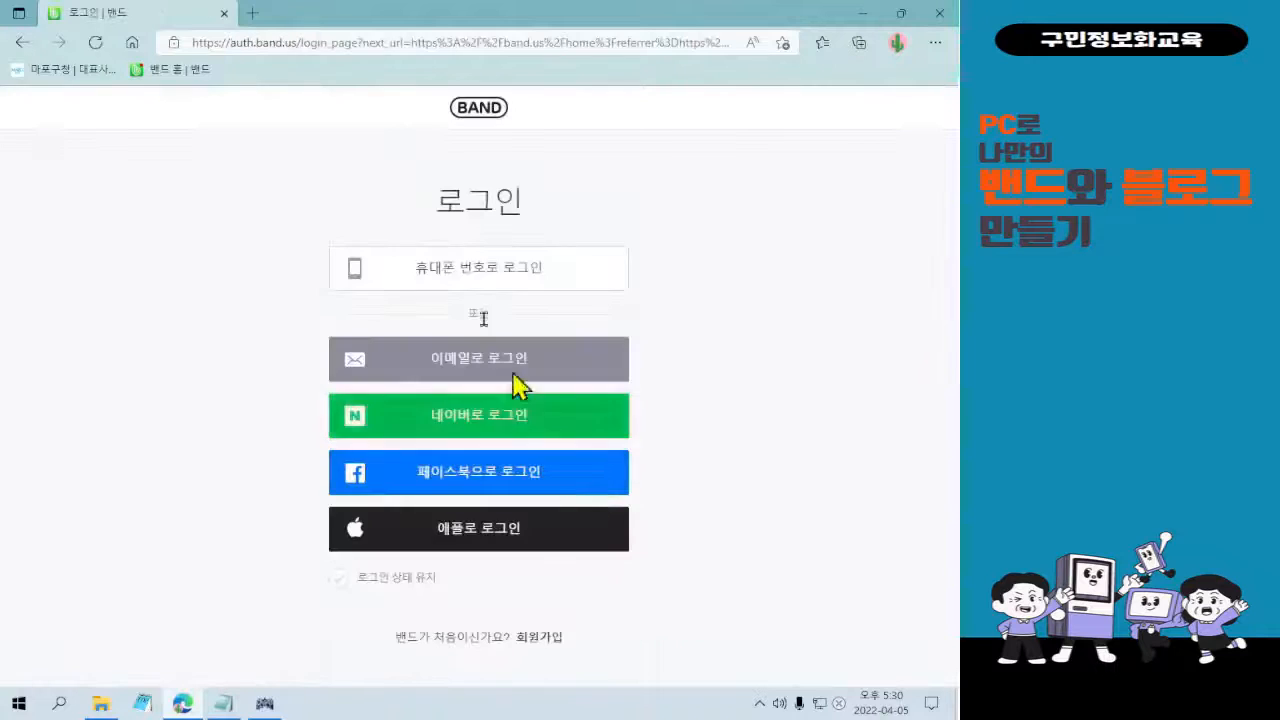
left_click(466, 266)
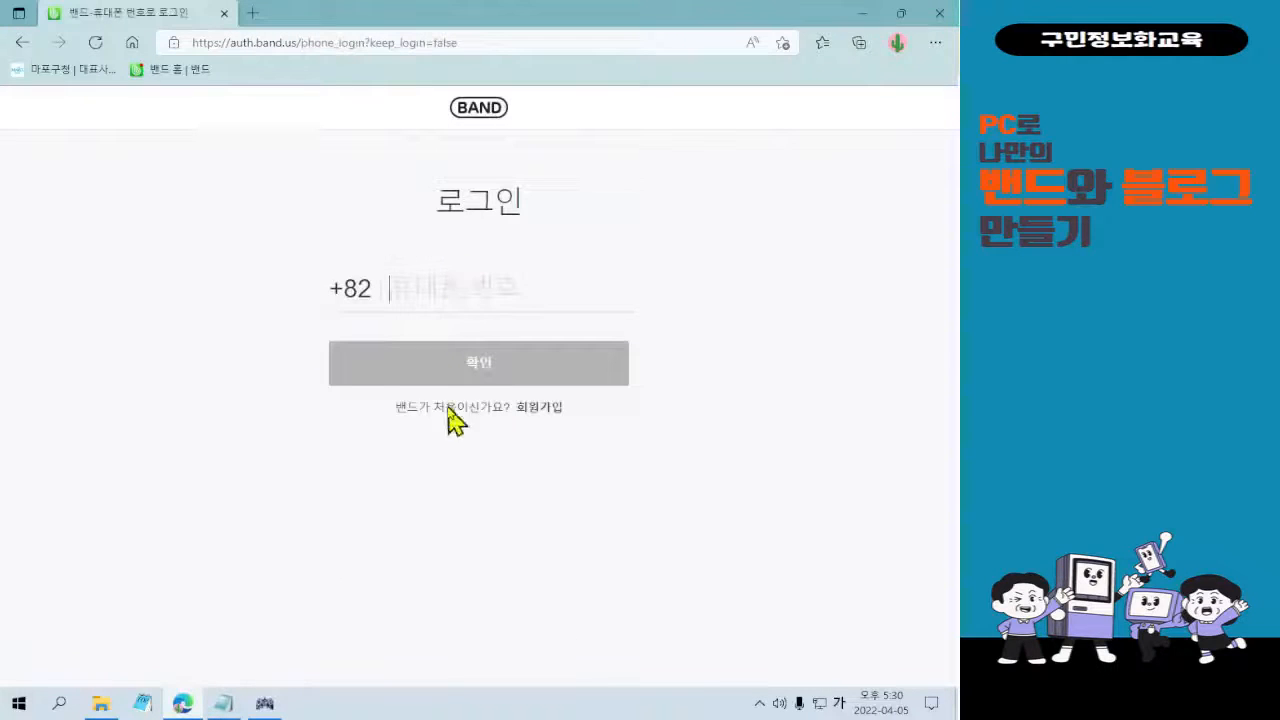
type("01048")
left_click(22, 44)
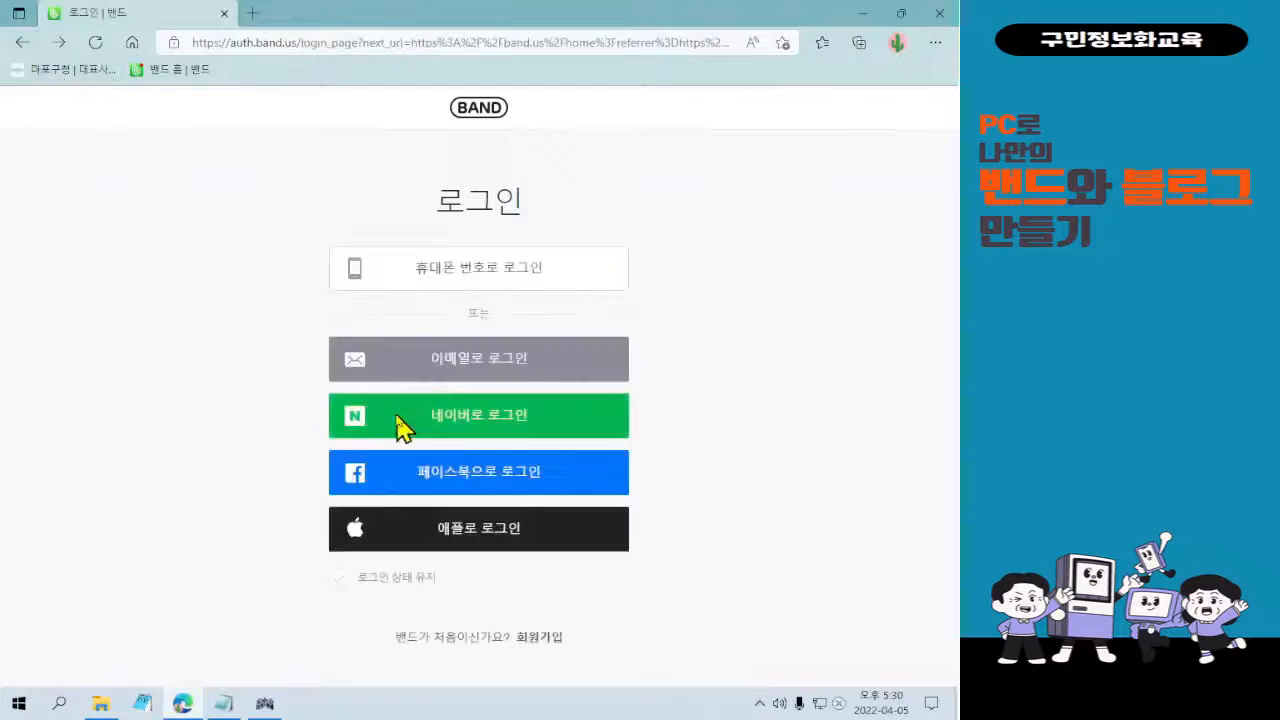
left_click(463, 368)
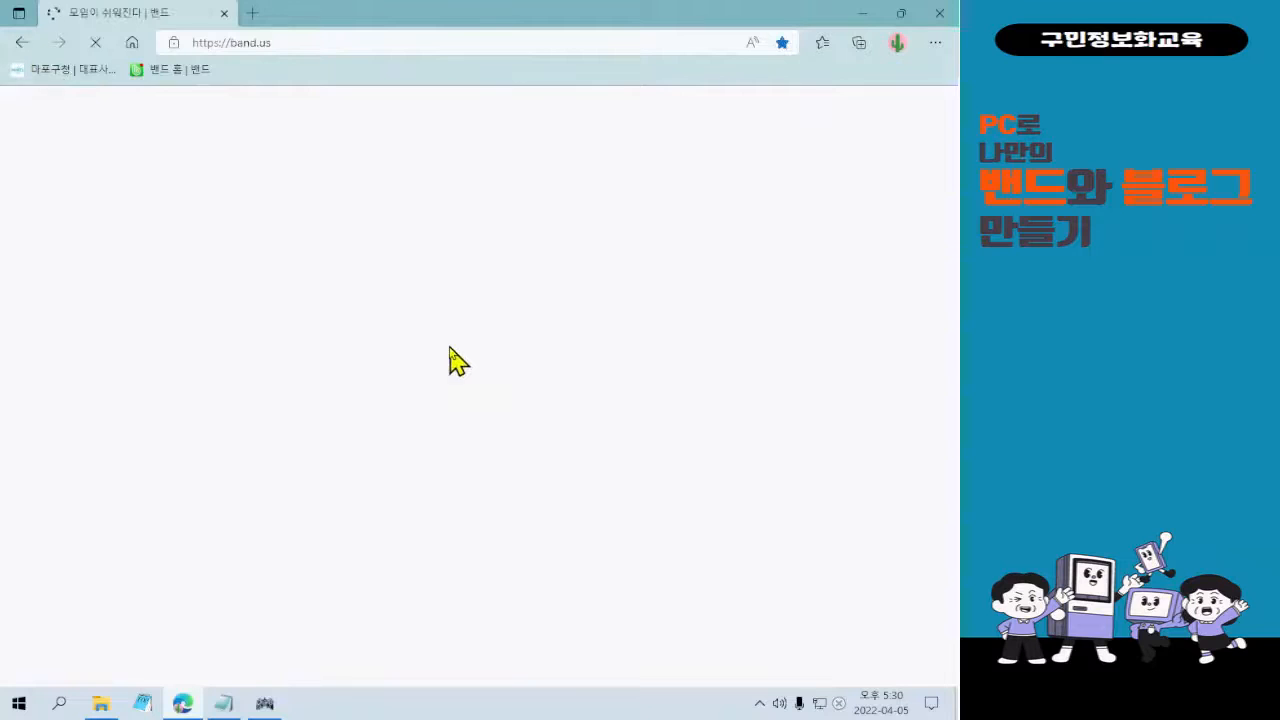